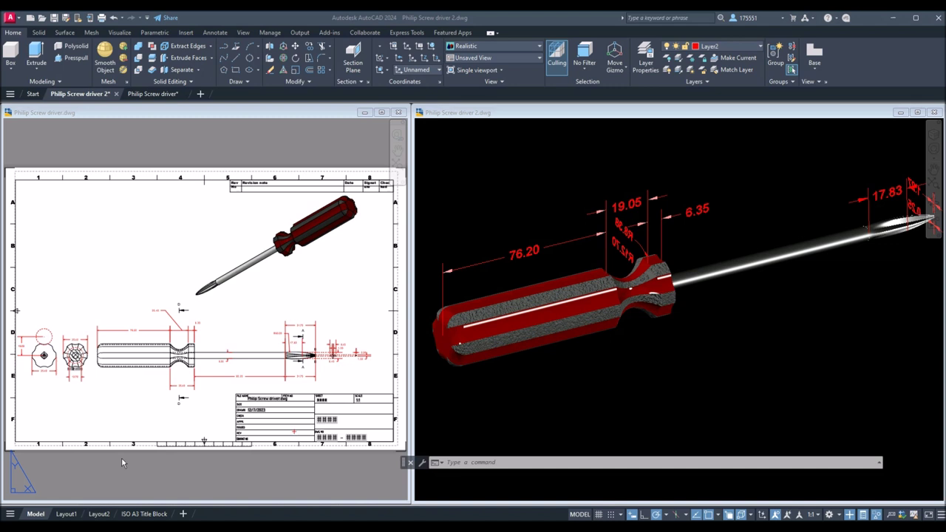
Hide the long ribbed grip solid of the screwdriver handle in the 3D model
click(62, 462)
click(480, 380)
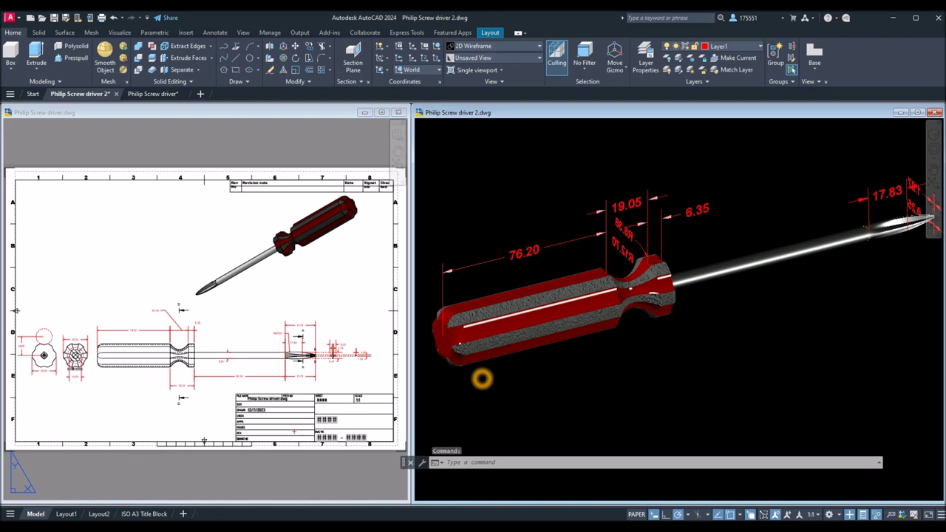
click(150, 411)
scroll(133, 366, up, 5)
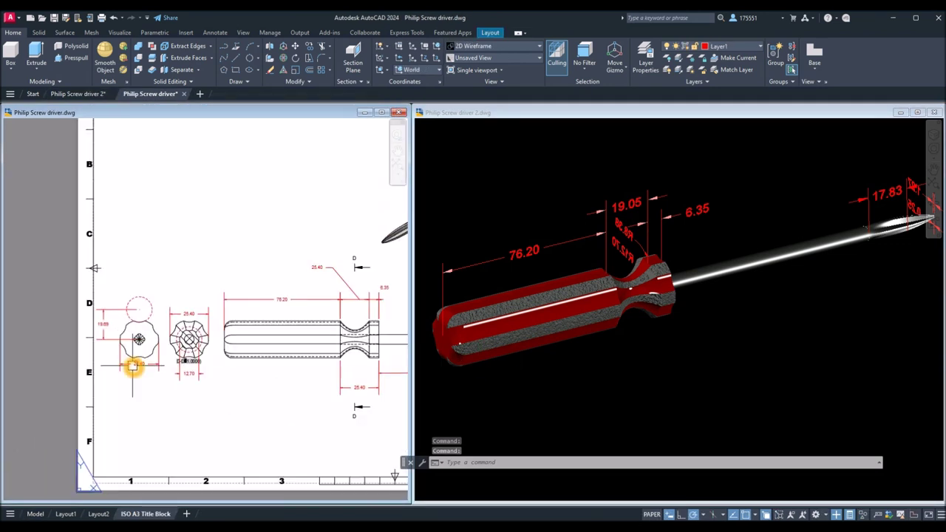
scroll(133, 366, up, 2)
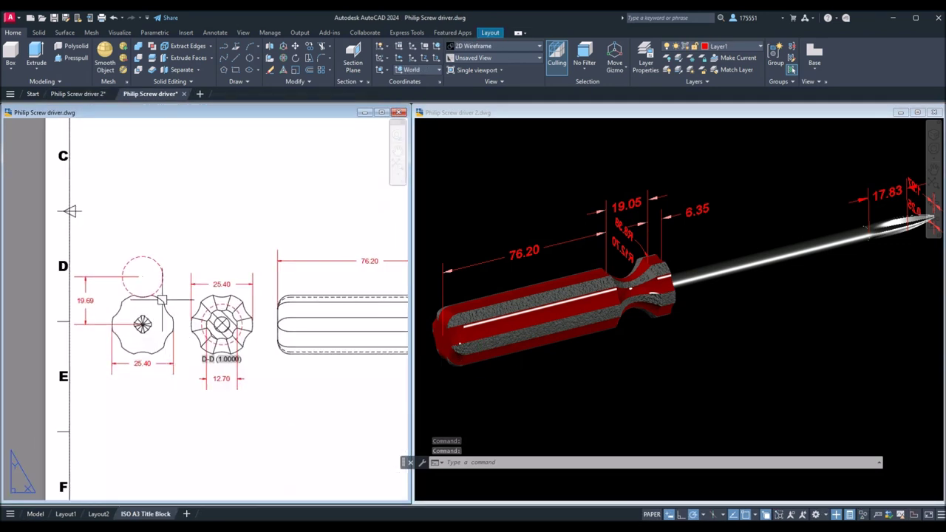
click(452, 389)
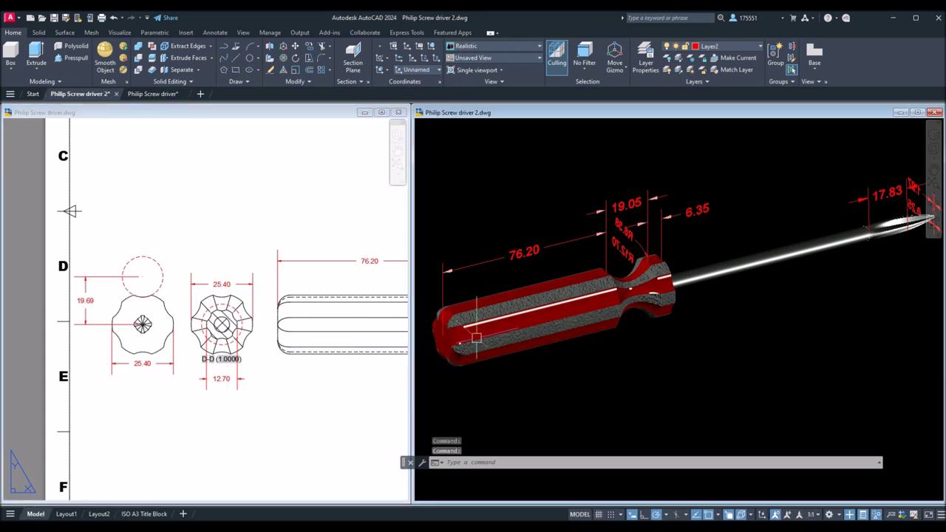
click(488, 318)
right_click(476, 178)
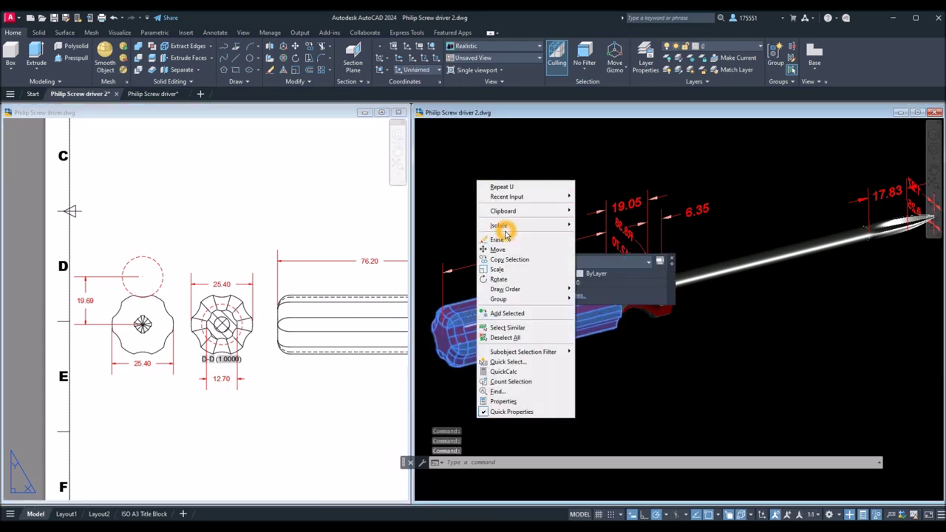
mouse_move(522, 230)
click(602, 235)
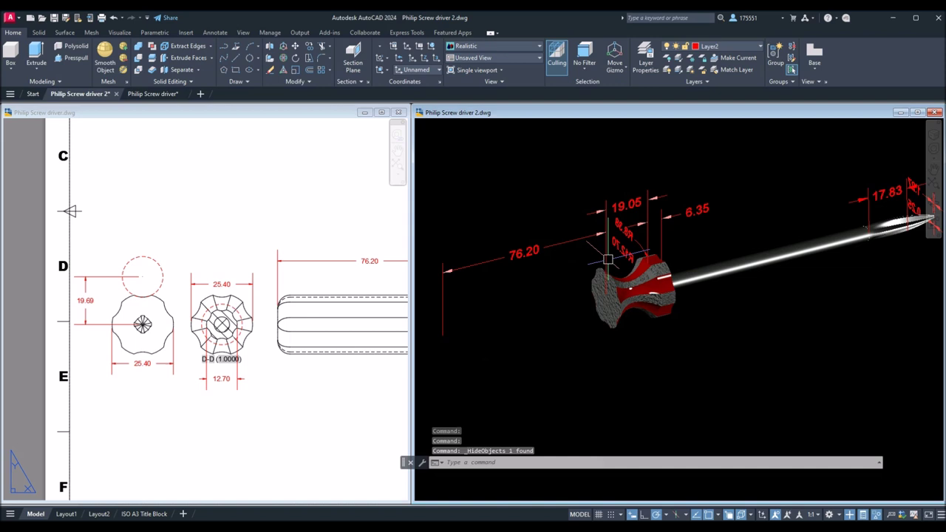
Hide the grip-side half of the handle's concave neck solid
shift+middle_drag(616, 304, 543, 319)
scroll(566, 283, up, 3)
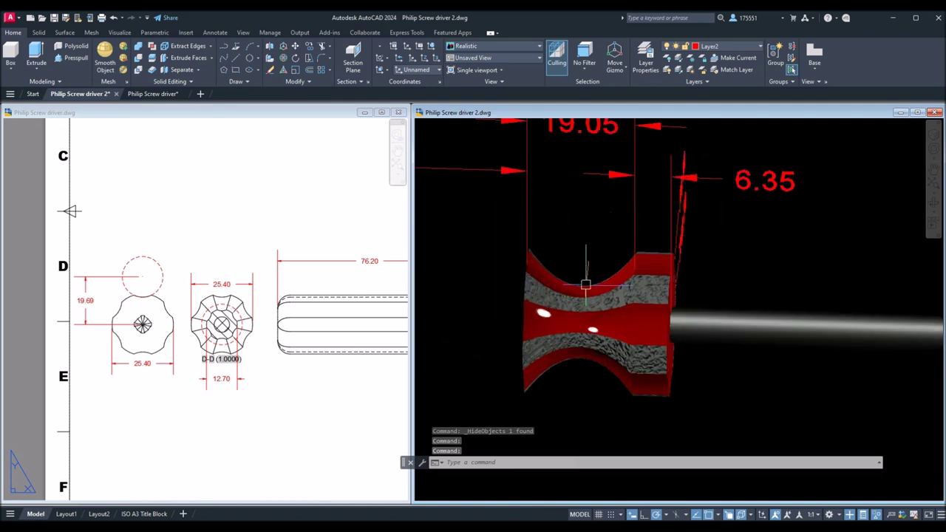
click(538, 311)
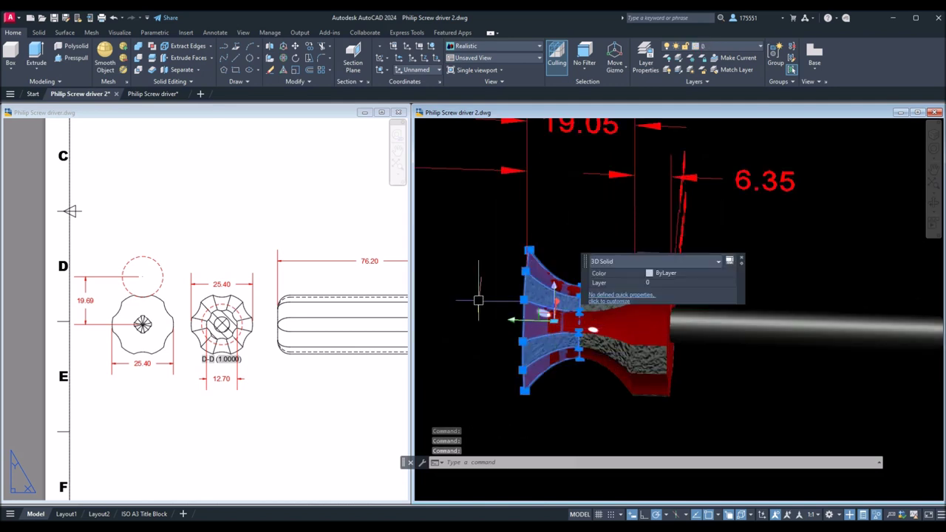
right_click(470, 261)
mouse_move(503, 306)
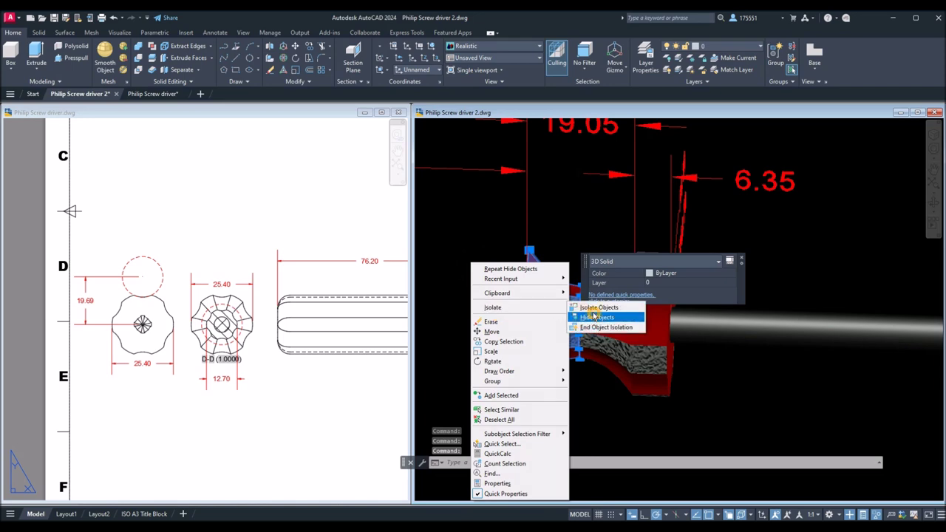
click(596, 316)
Compare the exposed neck face in the model with section view D-D in the drawing
mouse_move(564, 332)
shift+middle_down()
mouse_move(643, 211)
mouse_move(640, 313)
mouse_move(625, 332)
mouse_move(577, 272)
shift+middle_up()
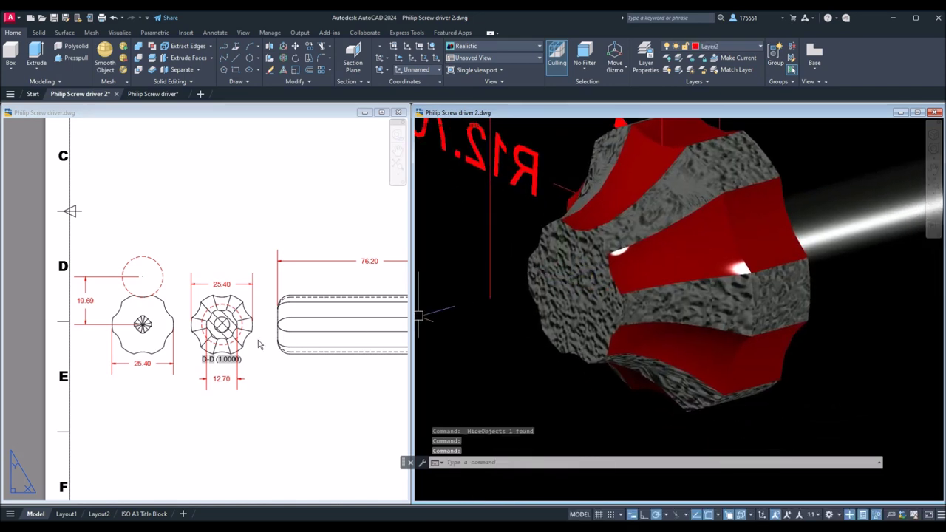
click(250, 334)
scroll(230, 338, up, 8)
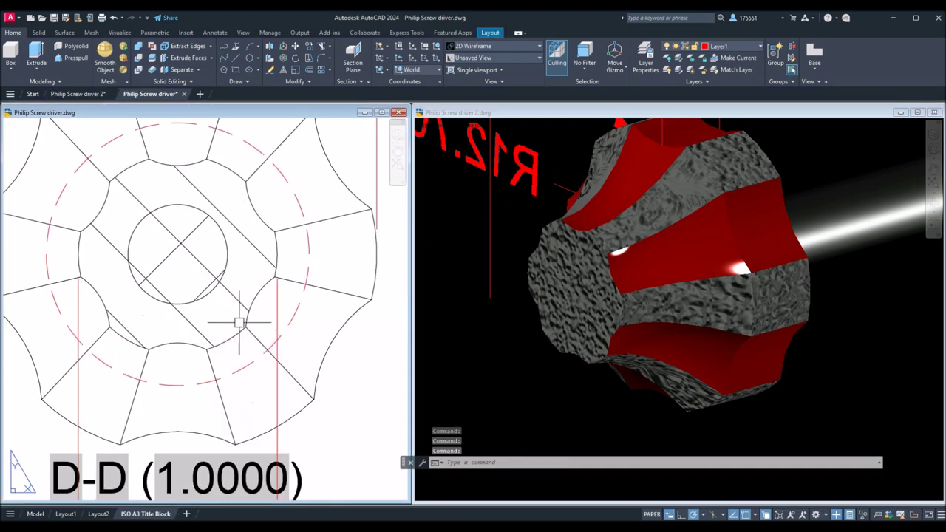
scroll(247, 309, down, 6)
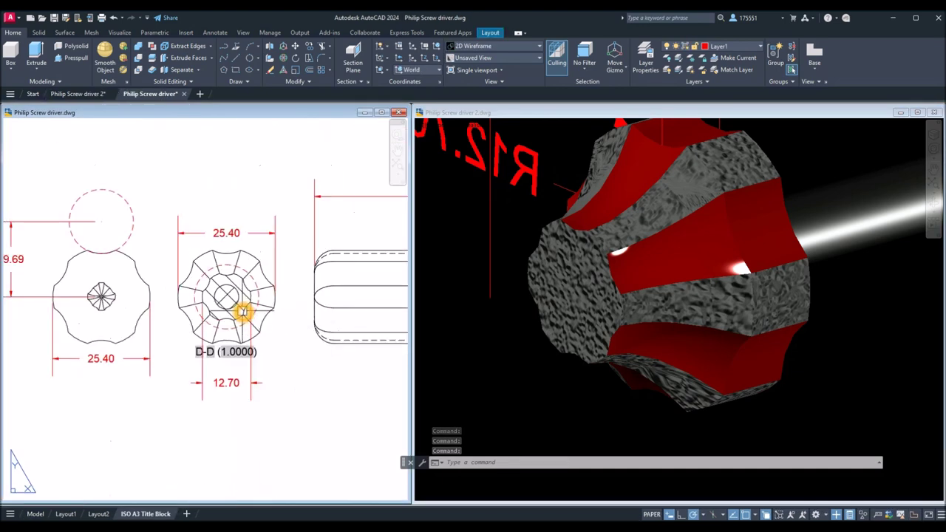
Hide the shaft-side segment of the screwdriver tip, the solid spanned by the 17.83 dimension
click(549, 363)
shift+middle_drag(549, 361, 399, 318)
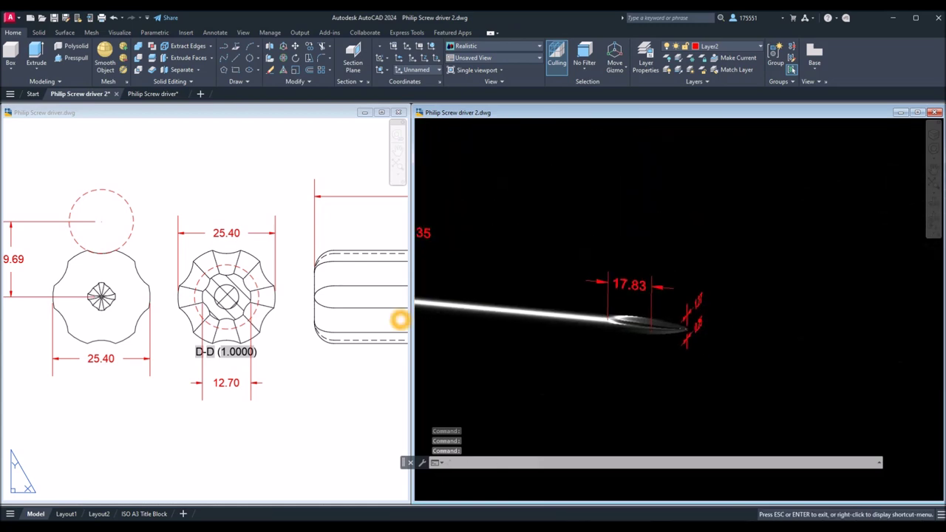
scroll(628, 334, up, 5)
shift+middle_drag(668, 334, 693, 308)
scroll(453, 340, up, 4)
shift+middle_drag(453, 340, 555, 308)
scroll(561, 296, down, 4)
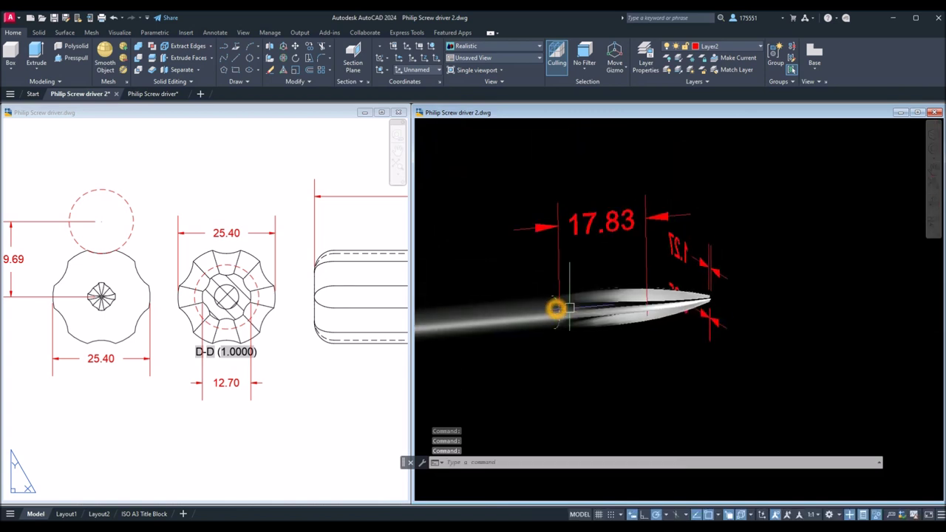
scroll(657, 293, up, 3)
scroll(591, 303, down, 3)
click(565, 300)
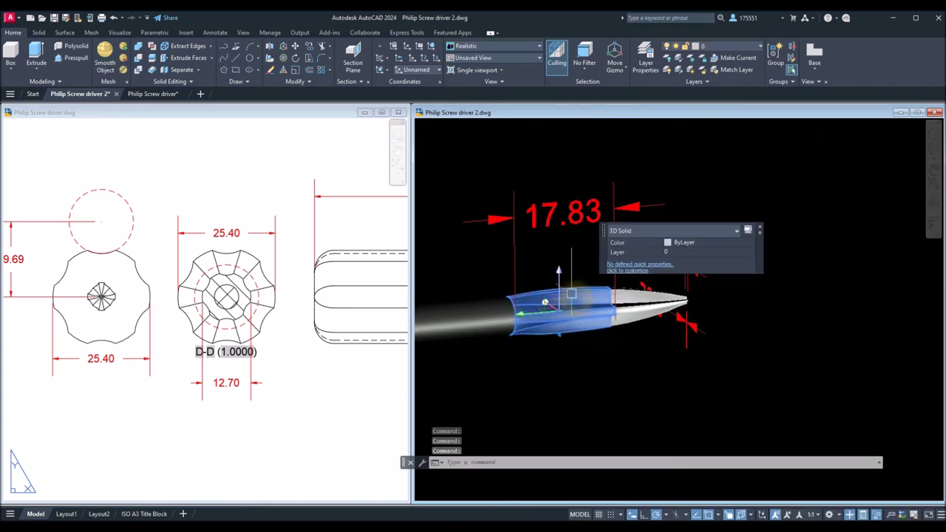
right_click(476, 263)
mouse_move(507, 305)
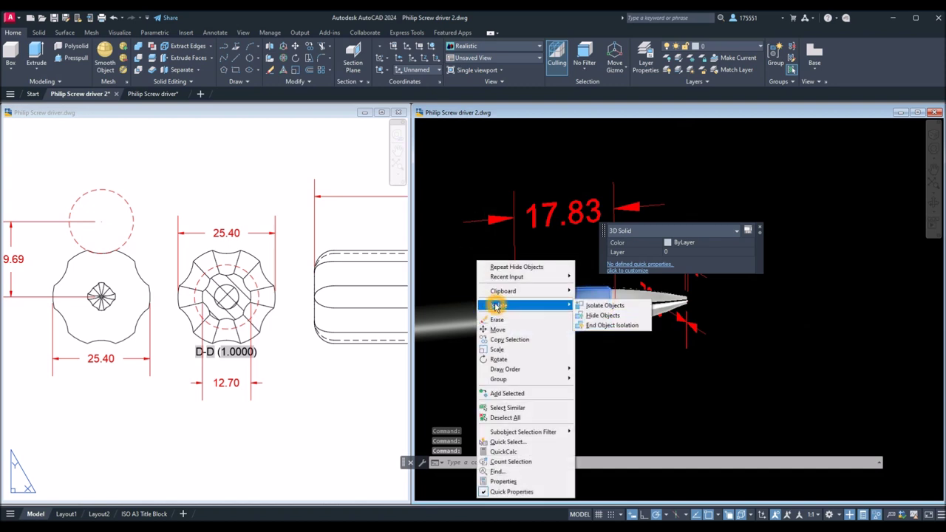
click(632, 315)
Compare the cut location on the model's tip with the 17.83 dimension to section line A-A in the drawing
shift+middle_drag(533, 316, 602, 304)
scroll(610, 312, up, 2)
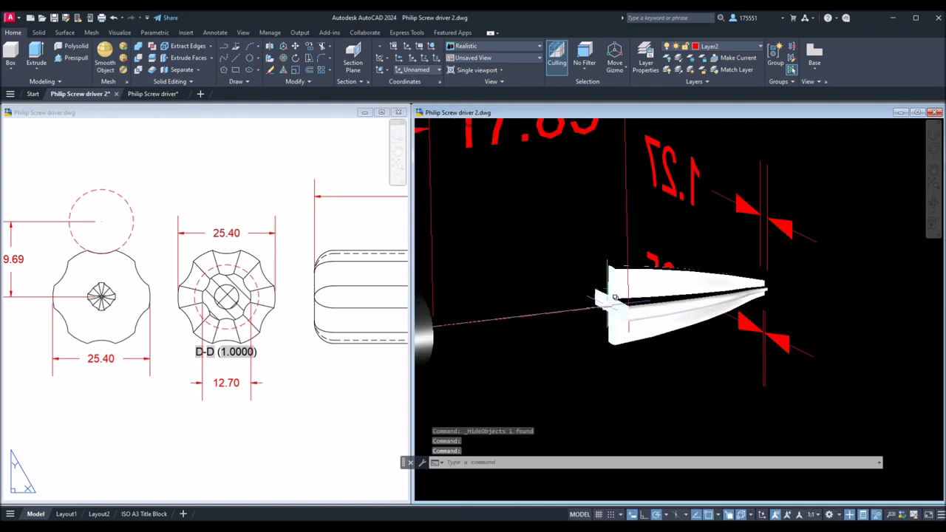
scroll(614, 297, down, 3)
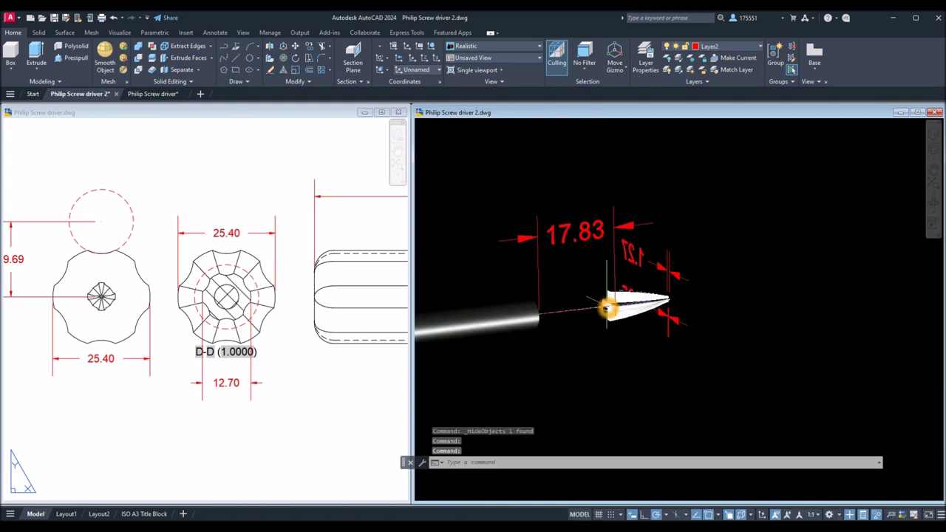
click(205, 425)
scroll(232, 406, up, 4)
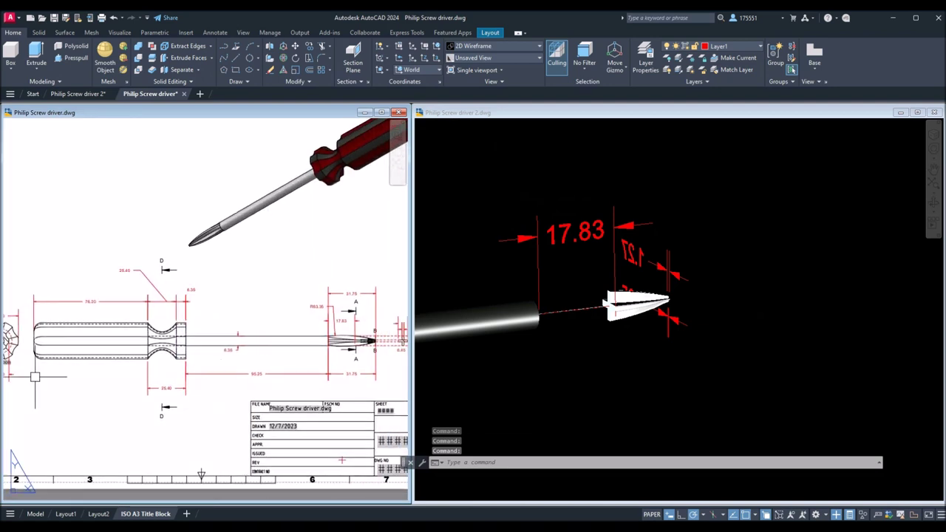
scroll(347, 369, up, 4)
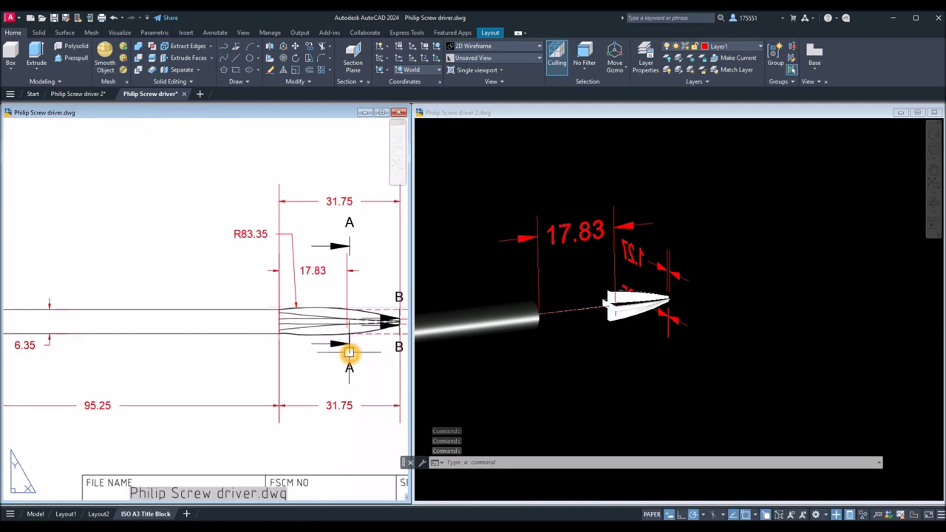
click(303, 307)
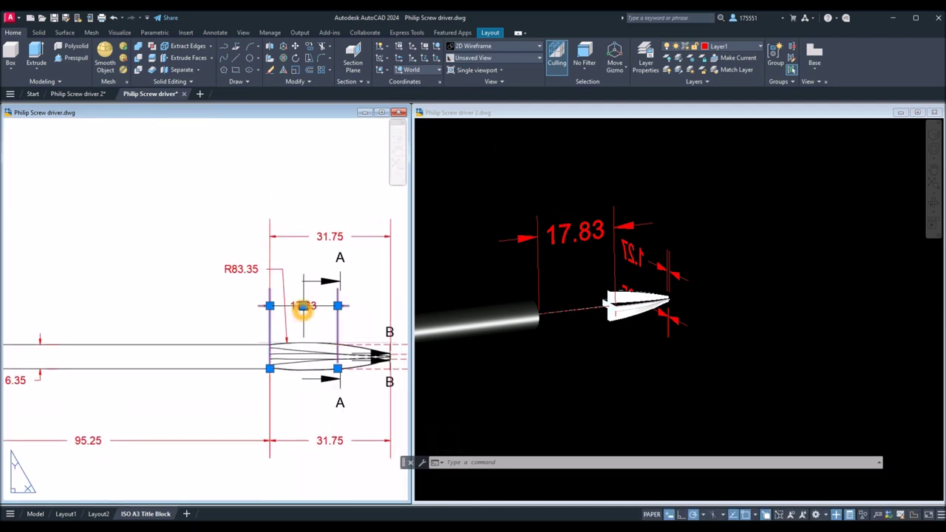
mouse_move(302, 310)
click(651, 357)
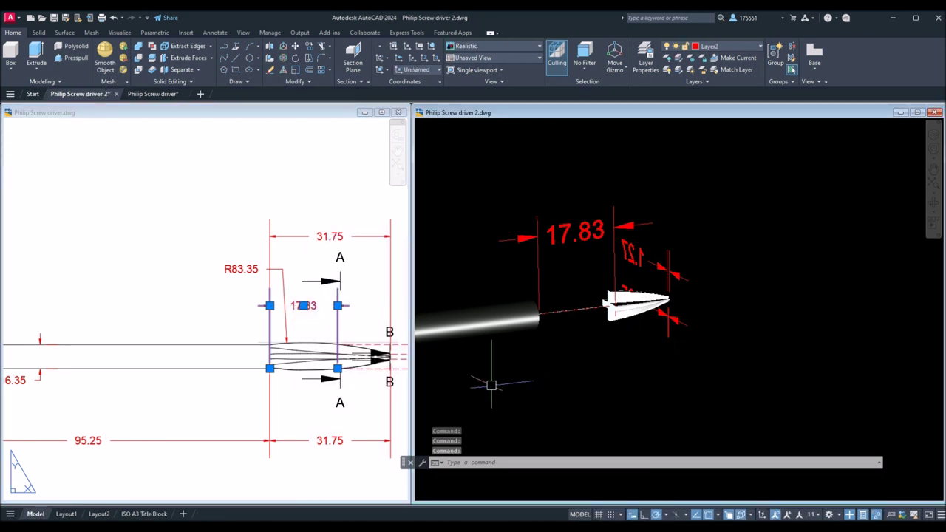
click(206, 334)
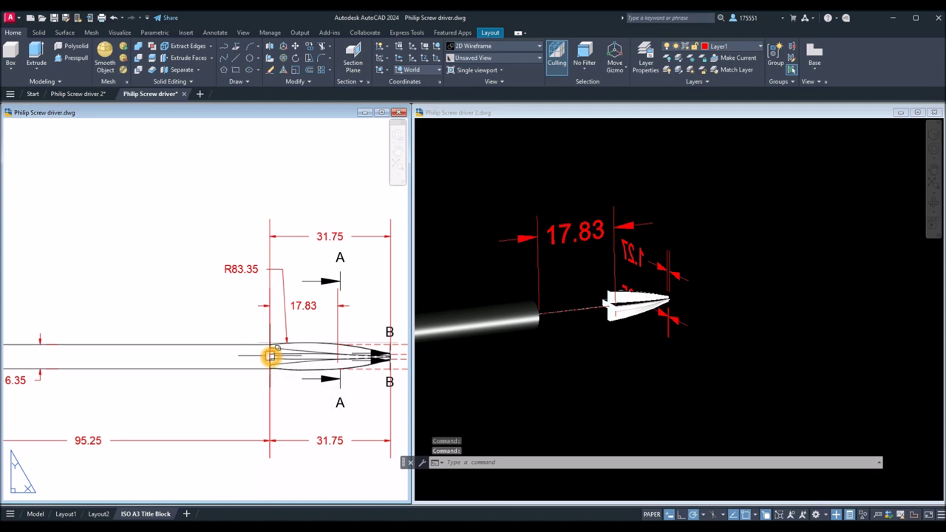
drag(272, 357, 340, 353)
click(620, 299)
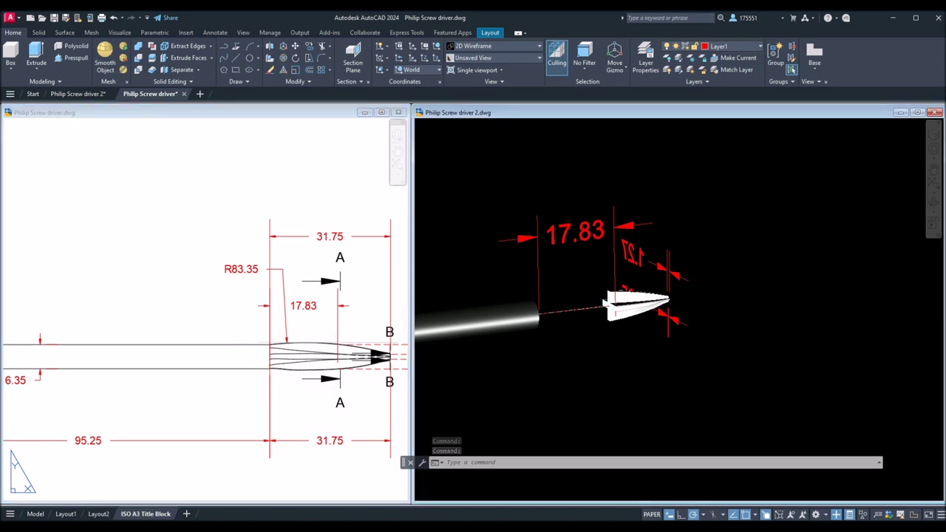
key(Escape)
key(Escape)
Examine the tip's exposed cross-shaped cut face against the dimensioned section A-A profile in the drawing
scroll(621, 299, up, 3)
scroll(620, 299, up, 8)
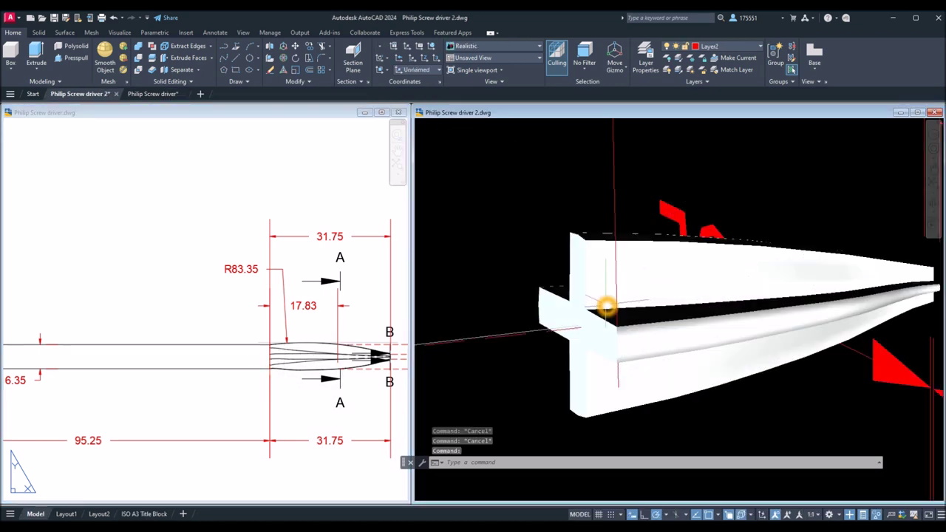
click(289, 415)
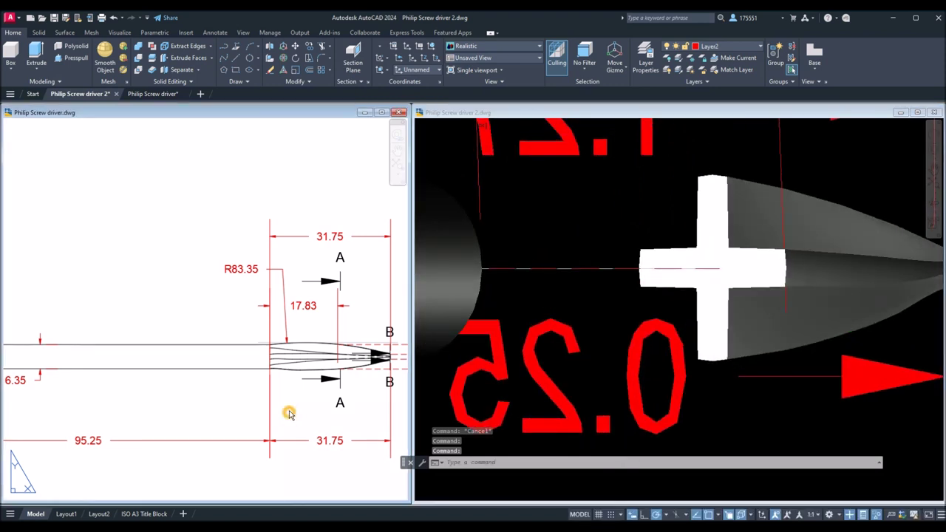
middle_drag(294, 406, 131, 401)
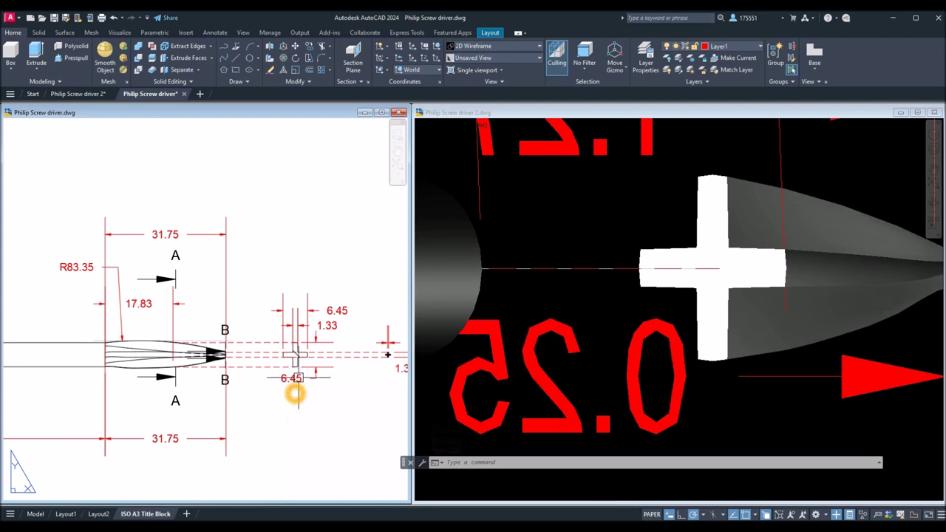
scroll(300, 373, up, 2)
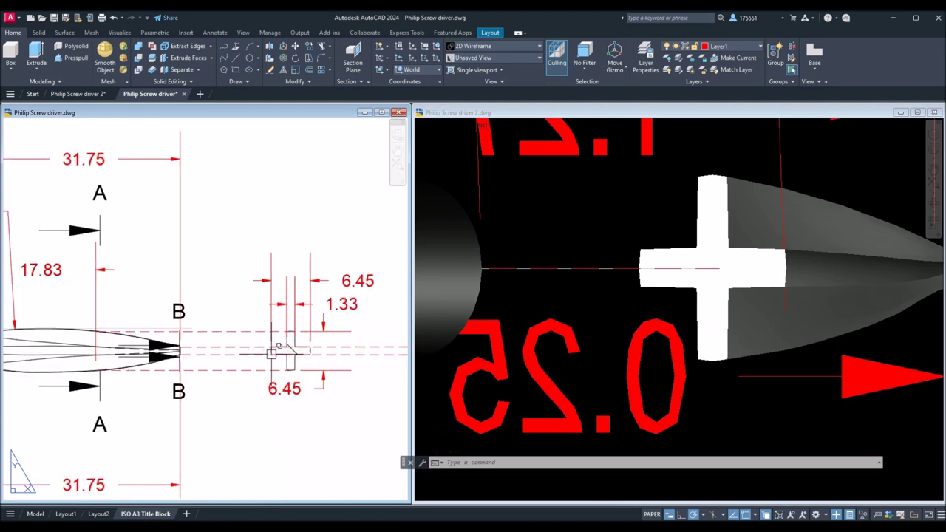
scroll(297, 364, up, 5)
scroll(222, 332, down, 7)
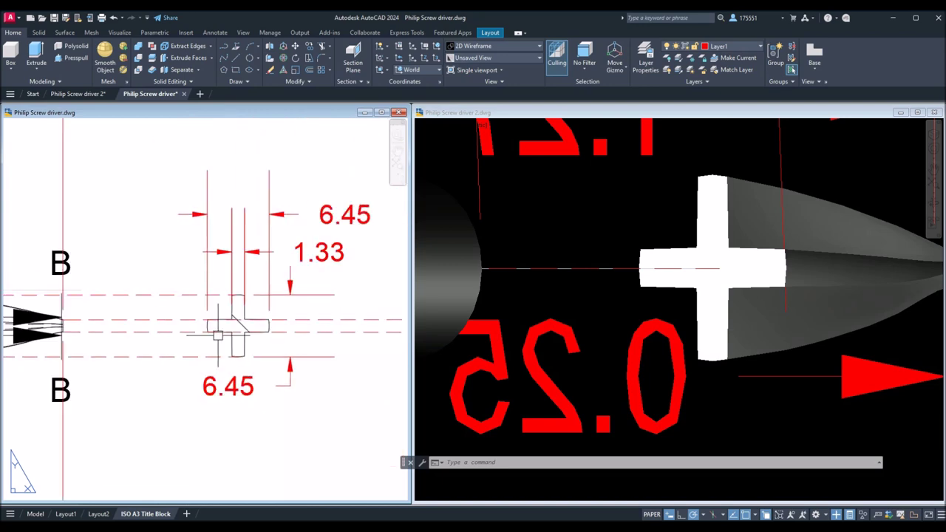
Examine the small cross-shaped end face of the tip against the section B-B profile and its dimensions in the drawing
click(735, 366)
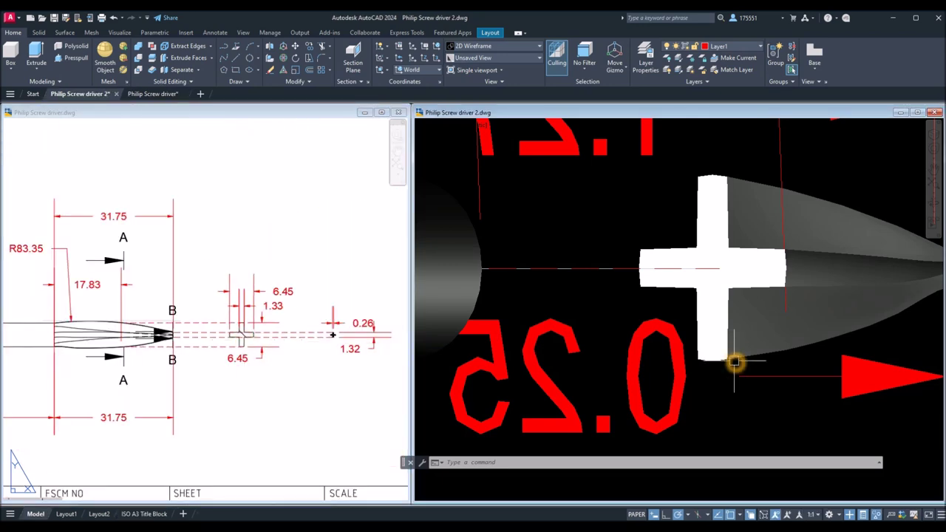
scroll(734, 360, down, 2)
mouse_move(734, 359)
middle_down()
mouse_move(590, 367)
mouse_move(682, 354)
mouse_move(525, 358)
middle_up()
scroll(722, 309, up, 2)
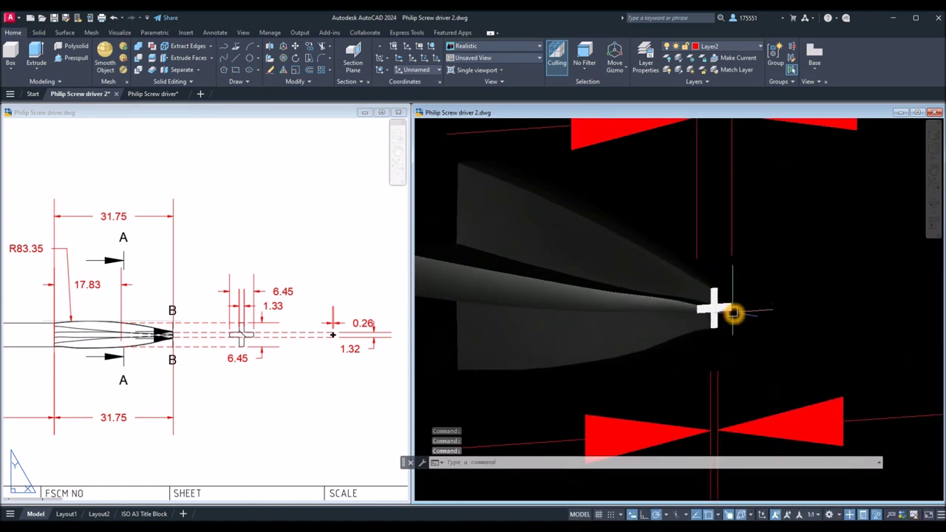
click(370, 385)
scroll(333, 330, up, 4)
scroll(332, 330, up, 1)
middle_drag(331, 327, 274, 343)
scroll(276, 344, down, 1)
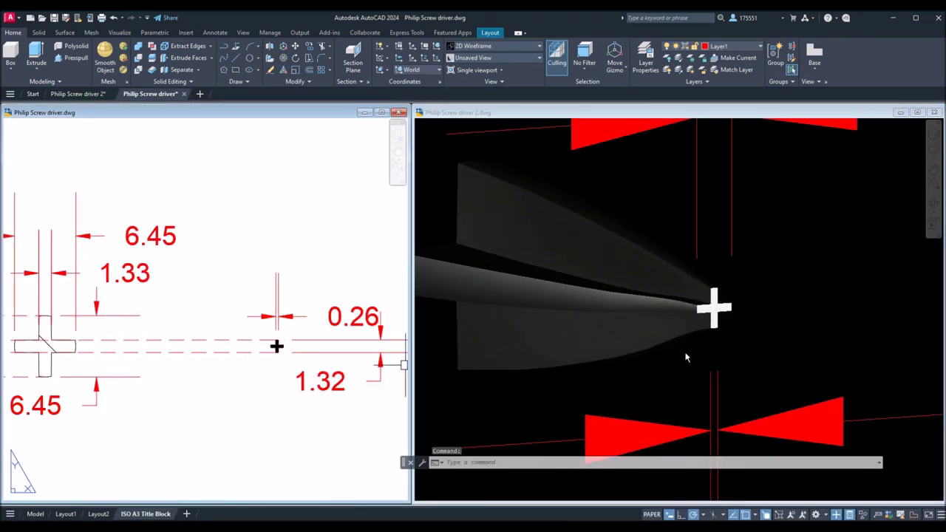
End object isolation in the Philip Screw driver 2 model to bring back all hidden solids and view the complete screwdriver
click(781, 314)
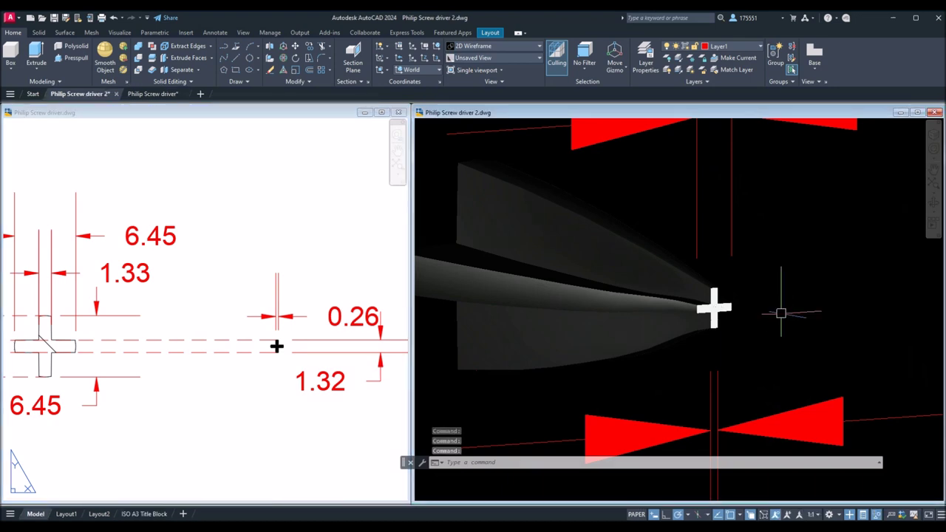
scroll(781, 314, down, 6)
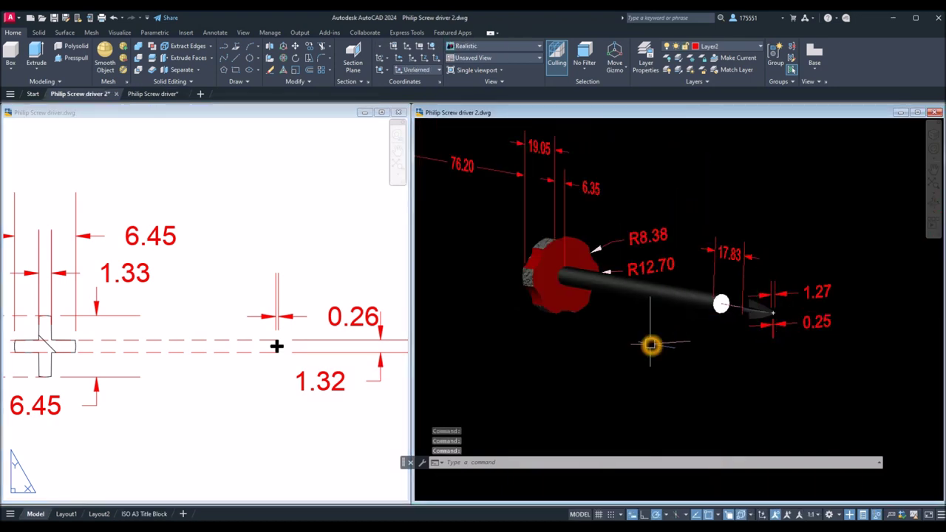
right_click(606, 341)
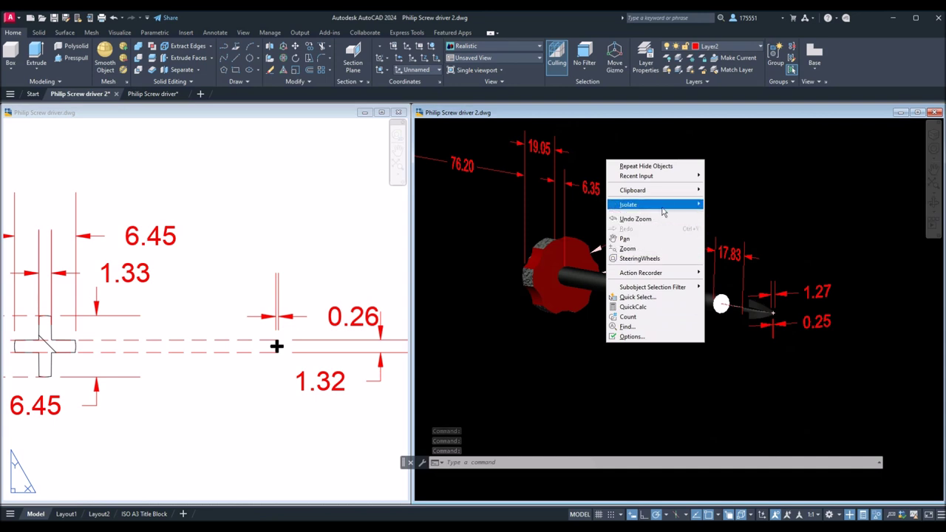
mouse_move(661, 206)
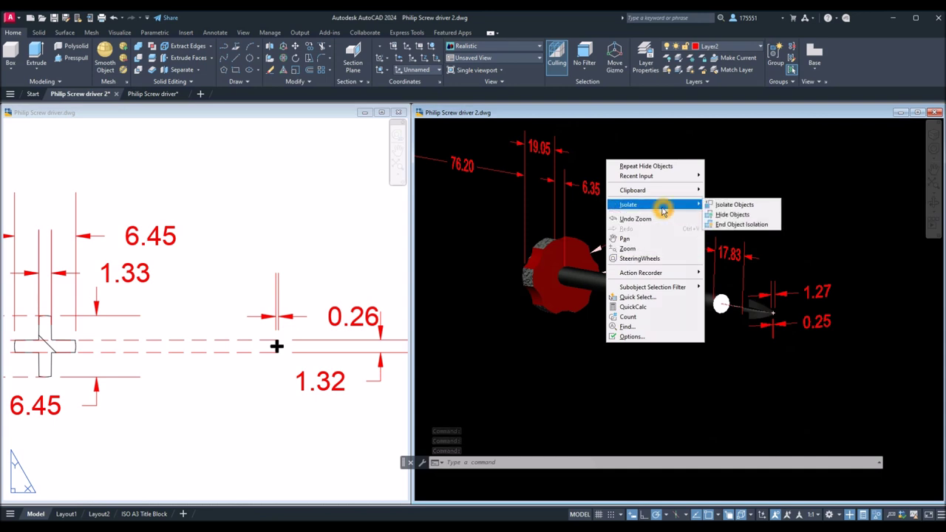
click(730, 225)
mouse_move(697, 292)
shift+middle_down()
mouse_move(731, 315)
mouse_move(827, 308)
mouse_move(819, 308)
shift+middle_up()
Minimize the Philip Screw driver 2 drawing and create a new drawing from the acadiso3D template
click(264, 268)
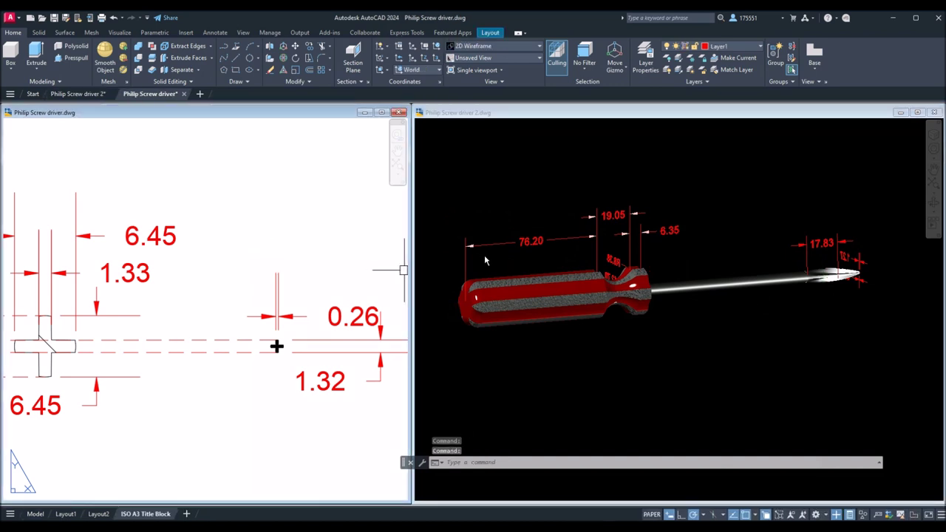
click(900, 114)
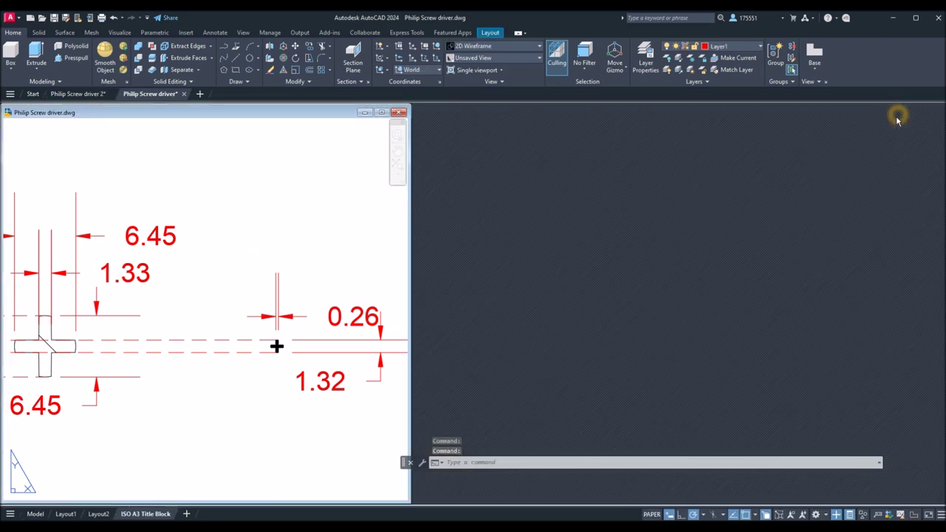
click(341, 280)
click(294, 243)
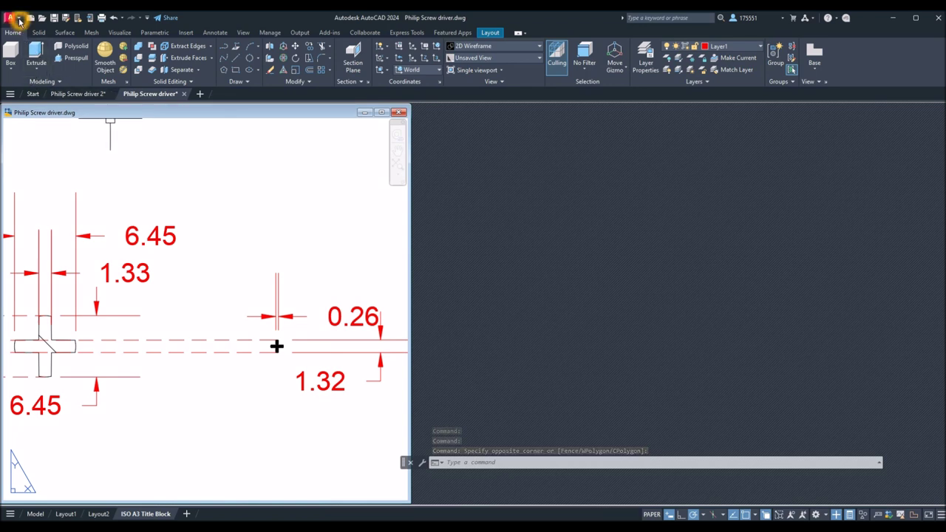
click(10, 17)
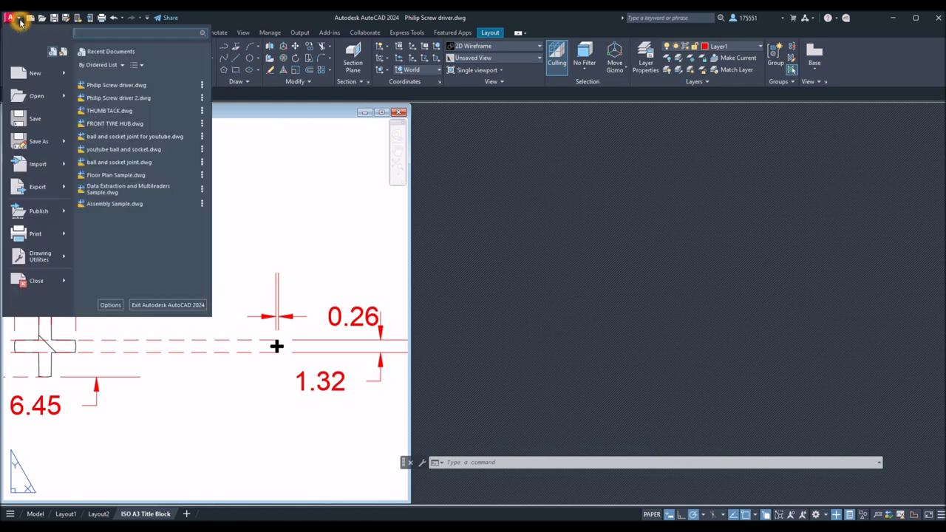
click(508, 286)
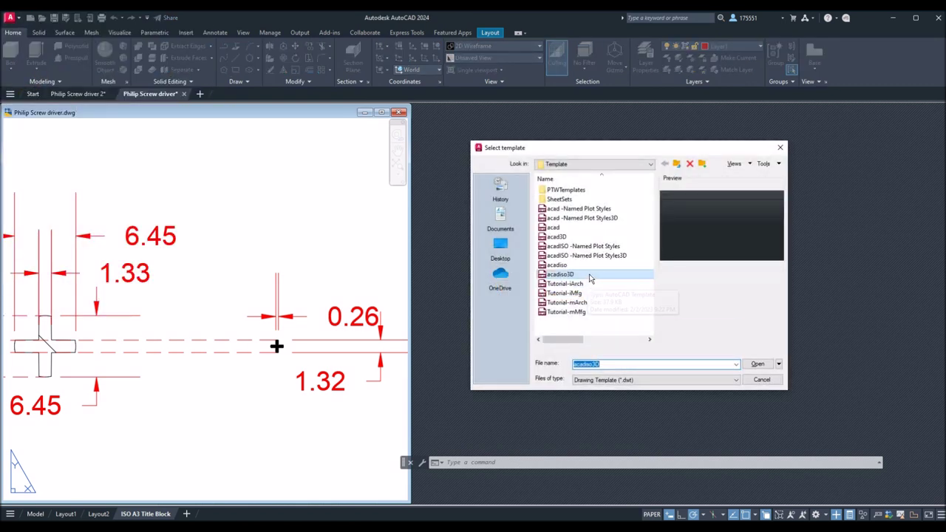
click(591, 277)
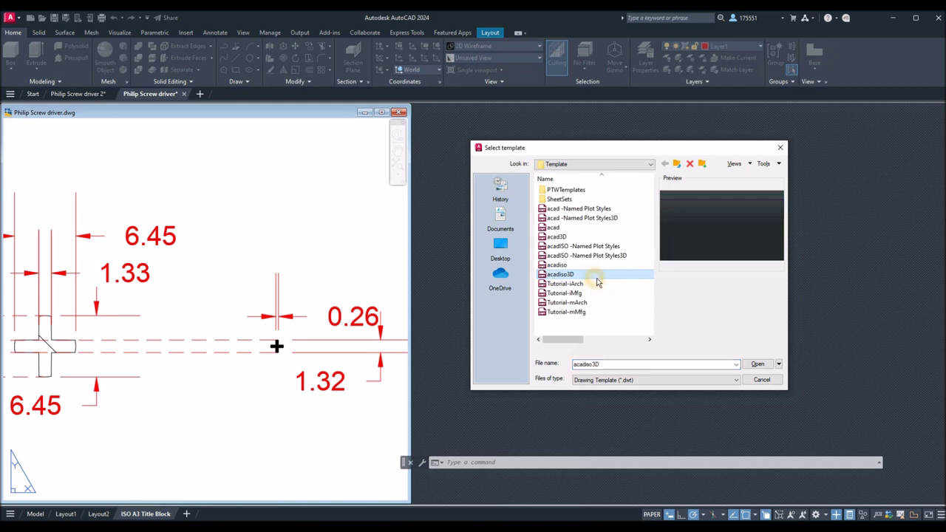
click(757, 363)
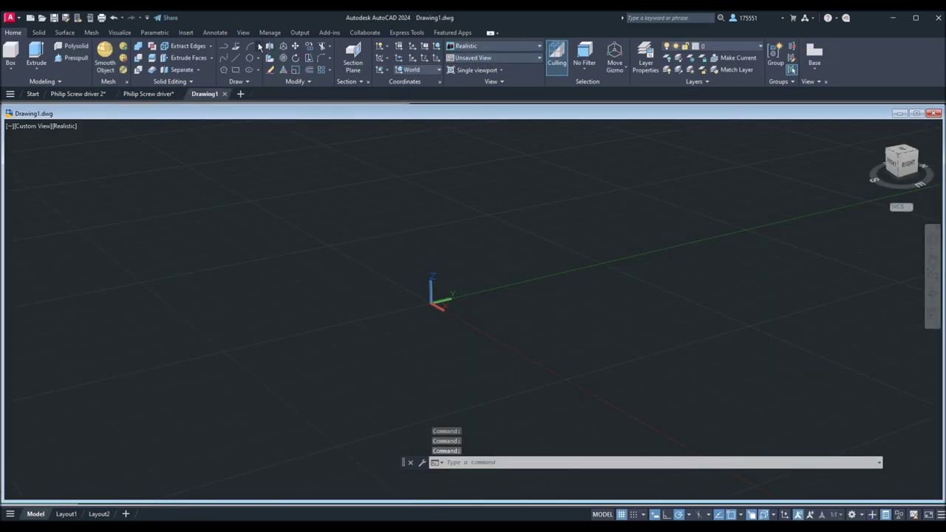
Tile the open drawings vertically, placing the Philip Screw driver sheet ahead of the new drawing
click(245, 34)
click(603, 58)
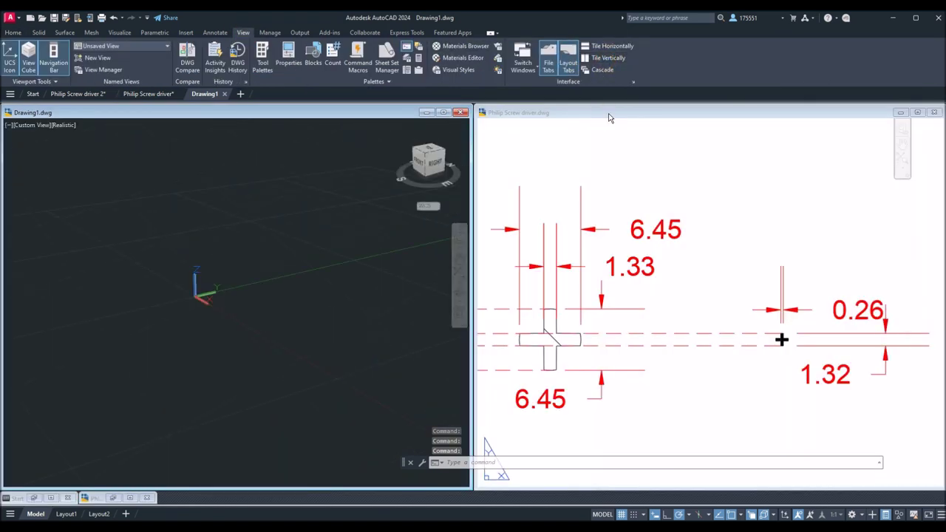
click(609, 113)
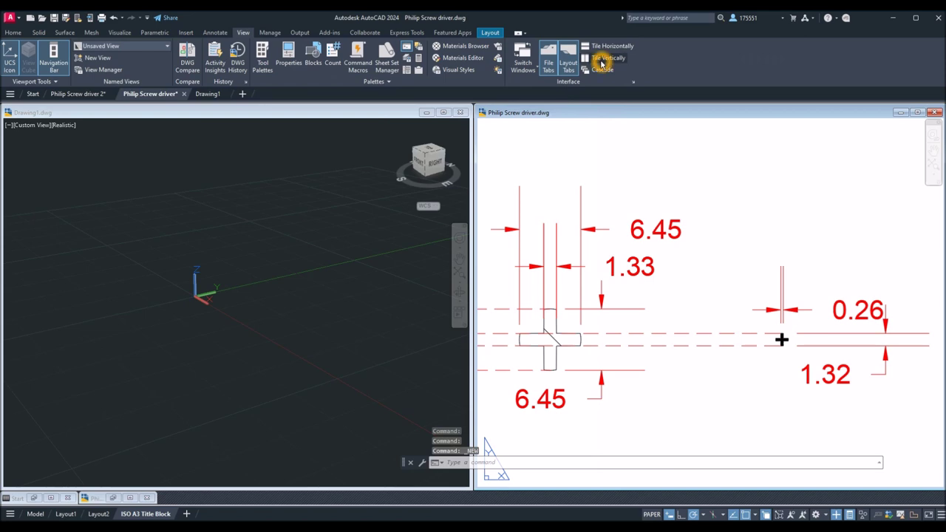
click(602, 61)
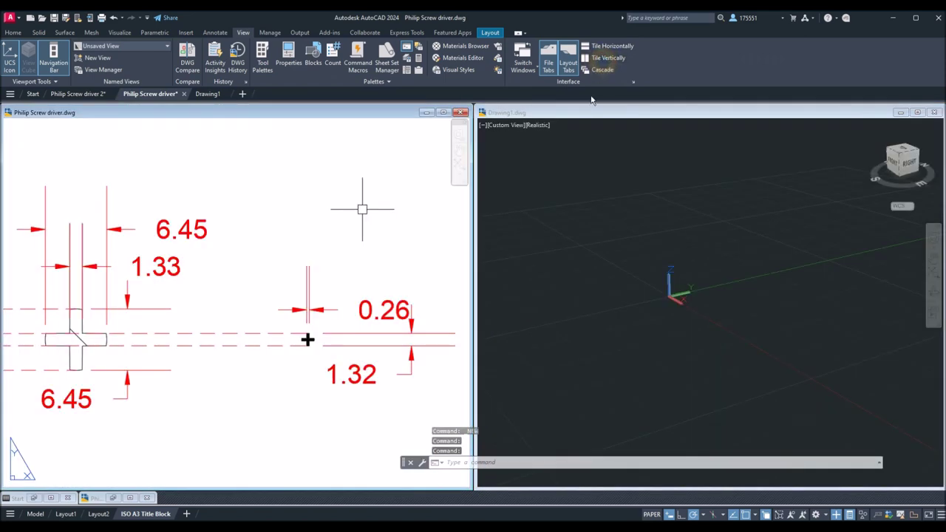
Fit the reference sheet in view, narrow its window to give Drawing1 more width, and extend both windows downward
click(459, 167)
drag(470, 231, 387, 238)
drag(475, 245, 390, 256)
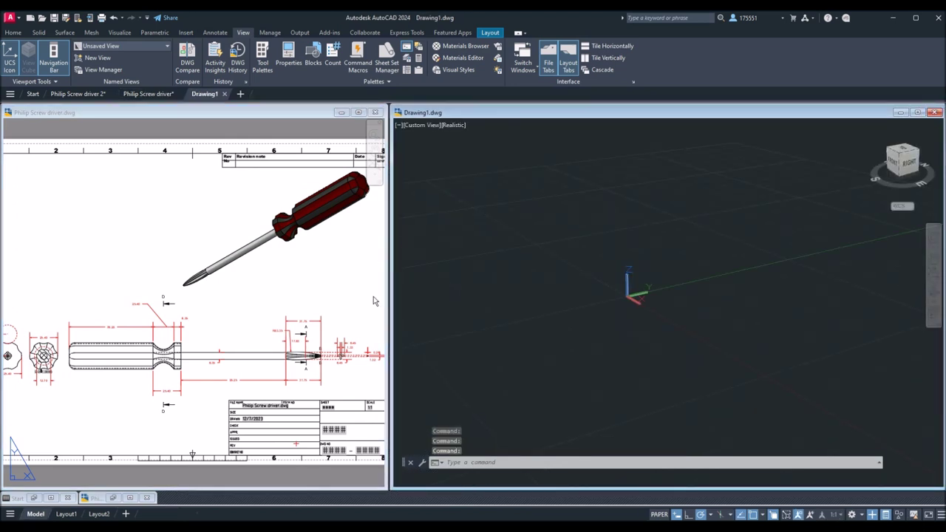
drag(323, 489, 326, 502)
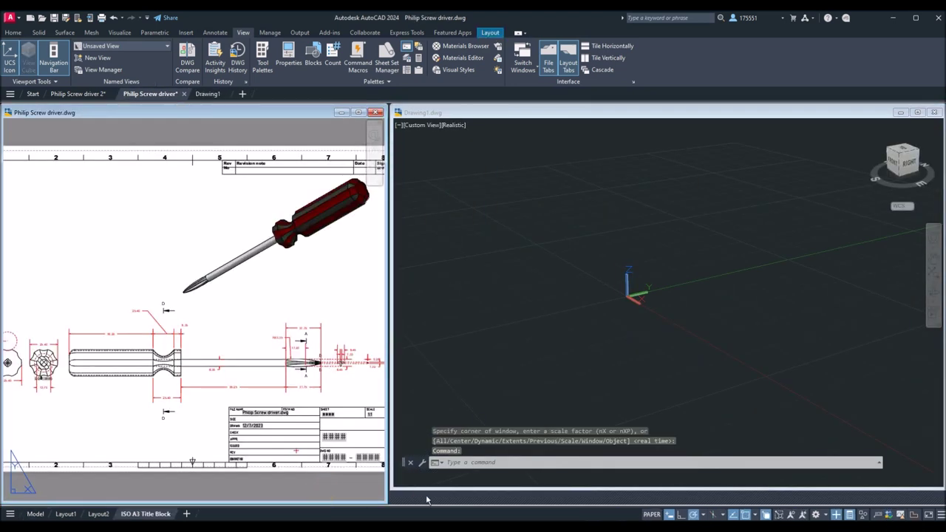
drag(429, 491, 428, 503)
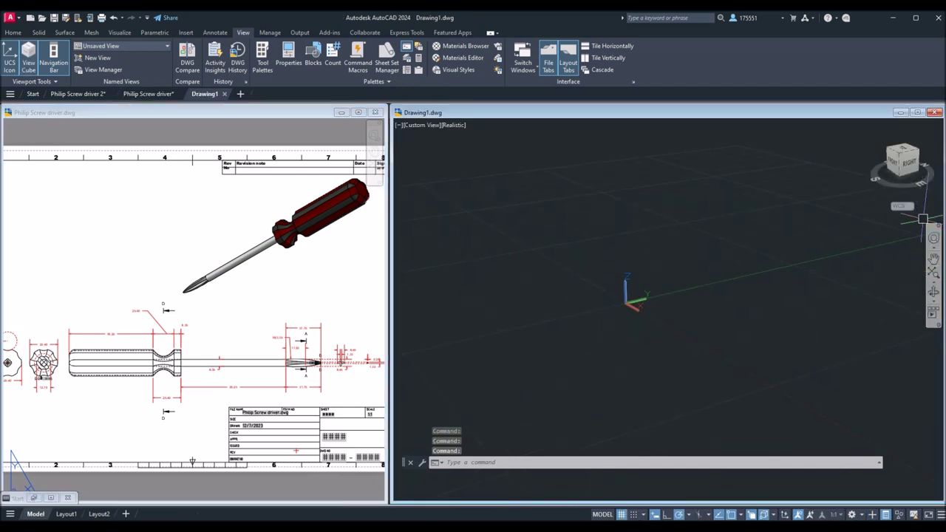
Switch Drawing1's view from perspective to parallel projection
drag(941, 199, 906, 201)
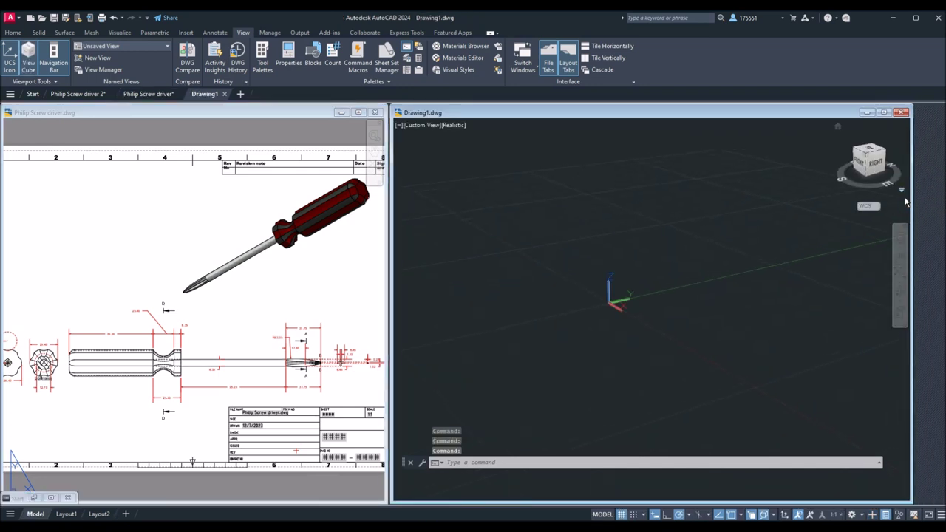
click(902, 191)
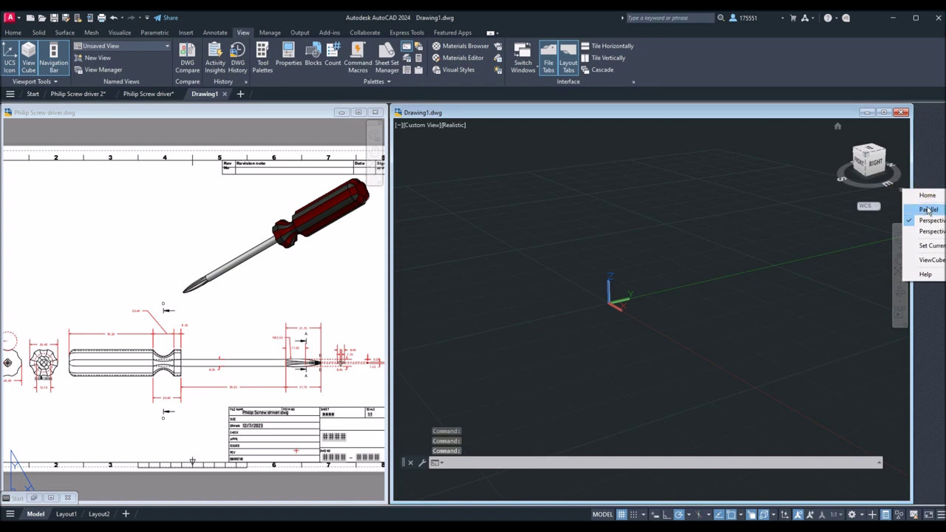
click(928, 210)
drag(913, 211, 943, 211)
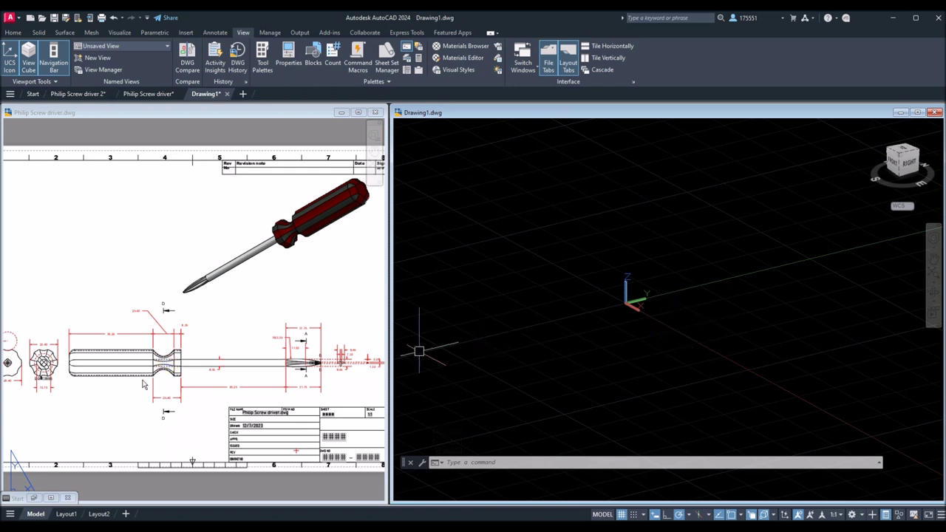
Set Drawing1's viewpoint to NE Isometric
click(540, 338)
click(539, 344)
middle_drag(539, 345, 468, 359)
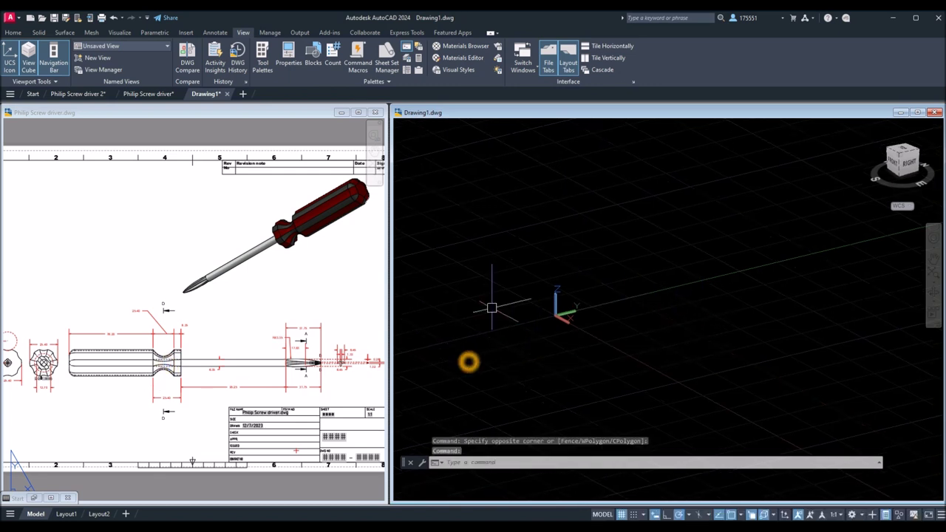
click(423, 126)
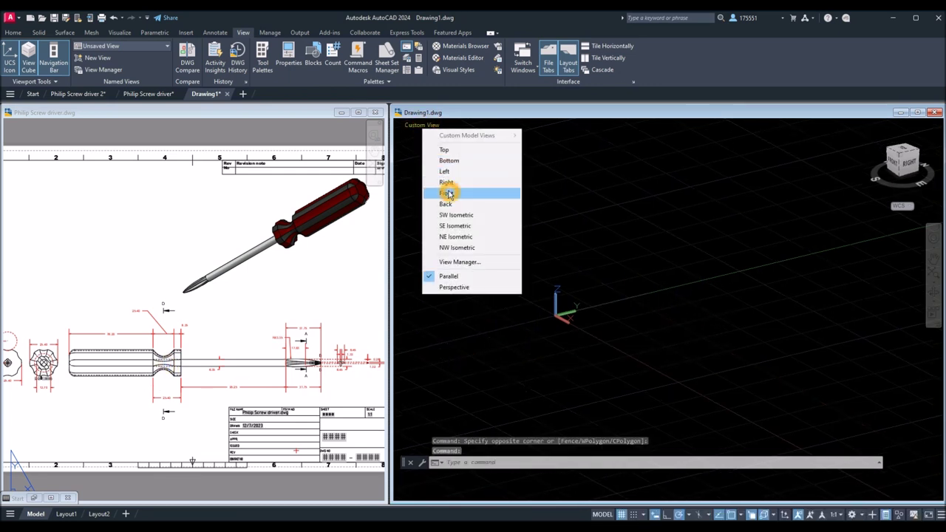
click(456, 214)
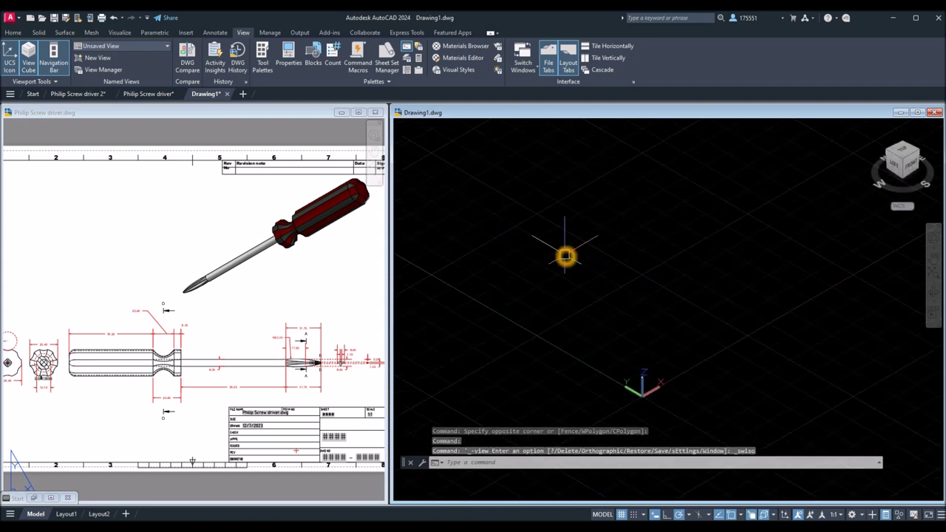
click(419, 126)
click(452, 237)
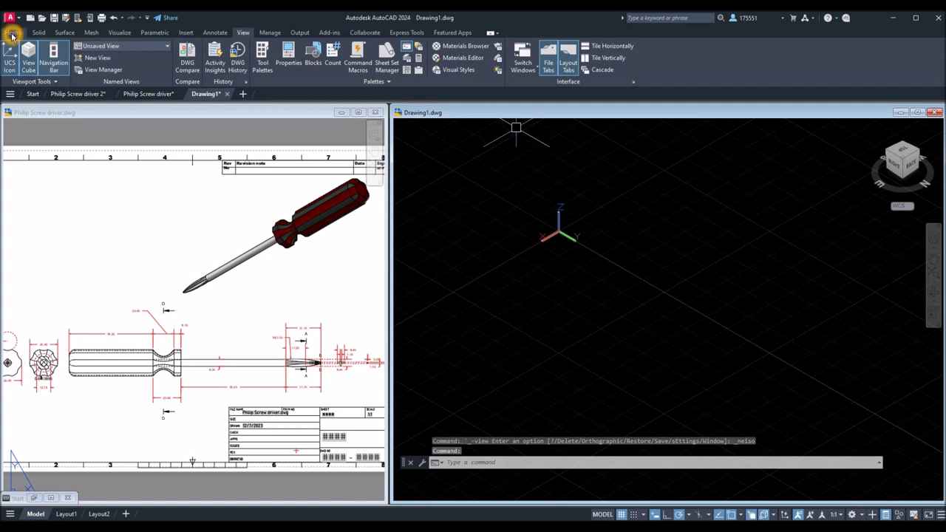
Define a new UCS by Z-axis vector at a freely picked origin, with Z along the world Y direction, and hide the grid
click(12, 33)
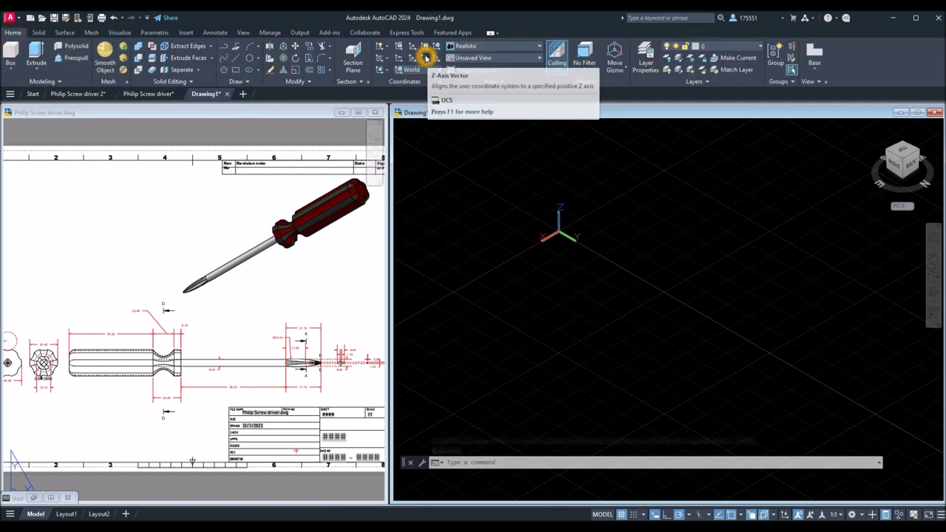
click(426, 60)
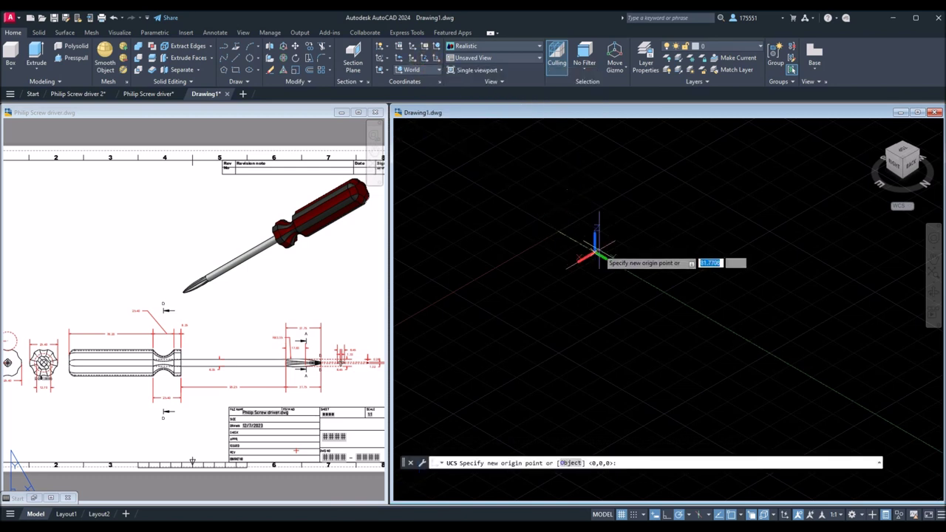
click(504, 297)
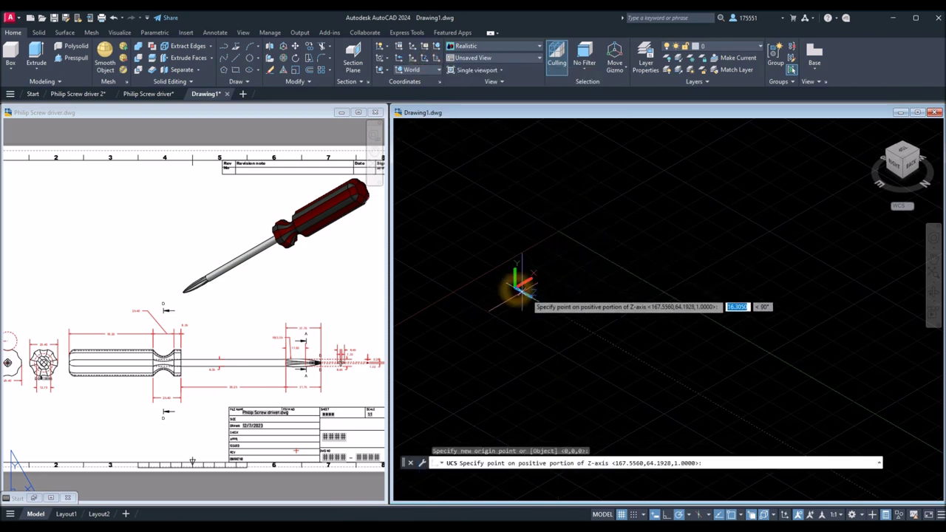
click(565, 318)
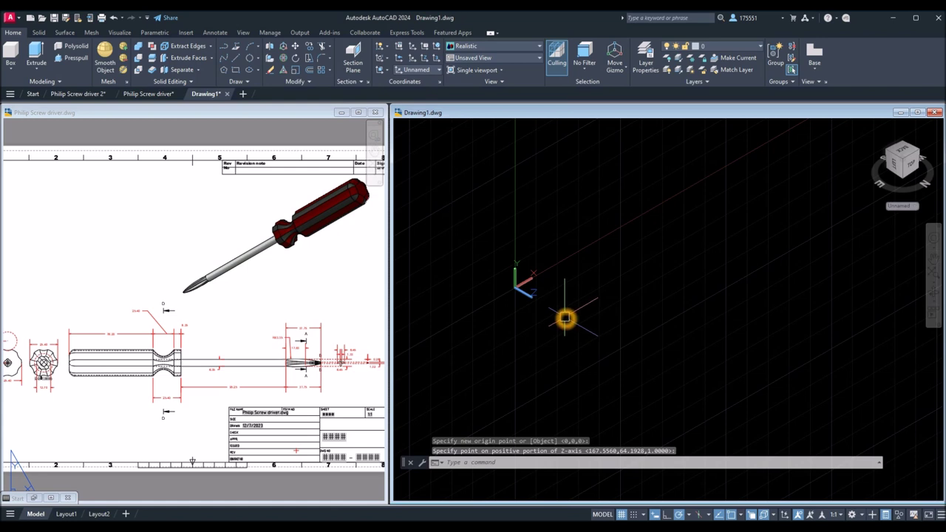
click(621, 514)
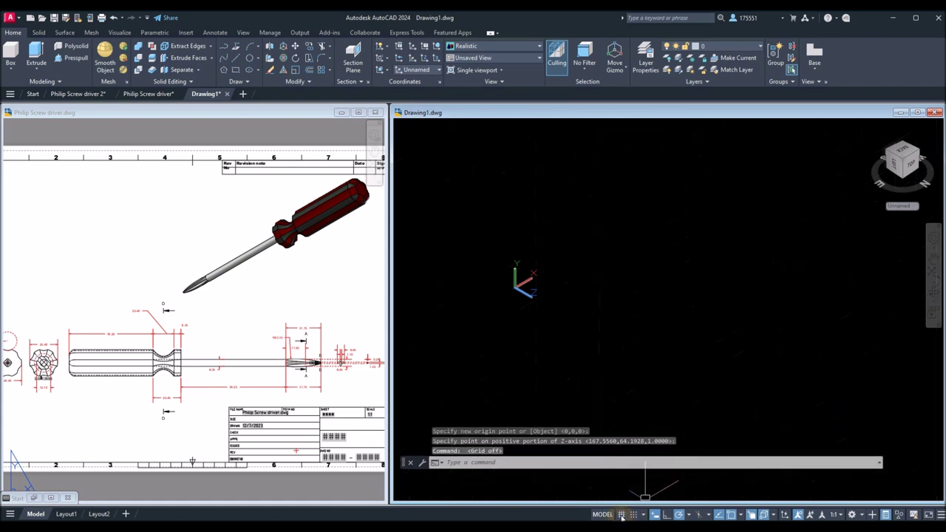
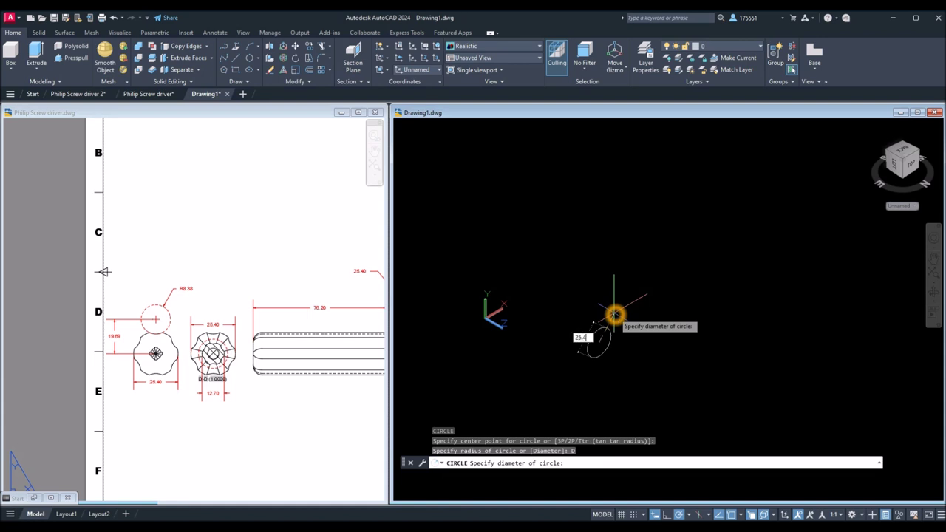
Draw a circle with a diameter of 25.4 on the new UCS plane for the handle profile
key(Return)
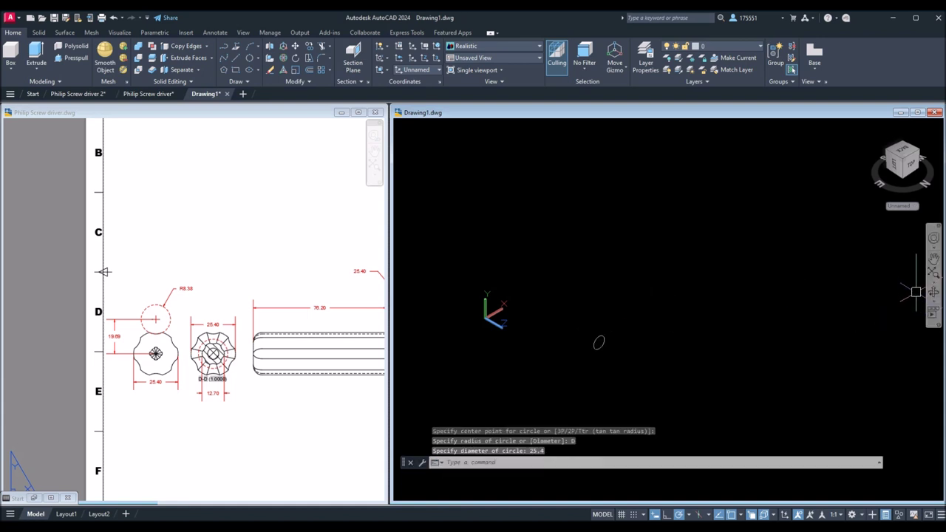
middle_click(697, 342)
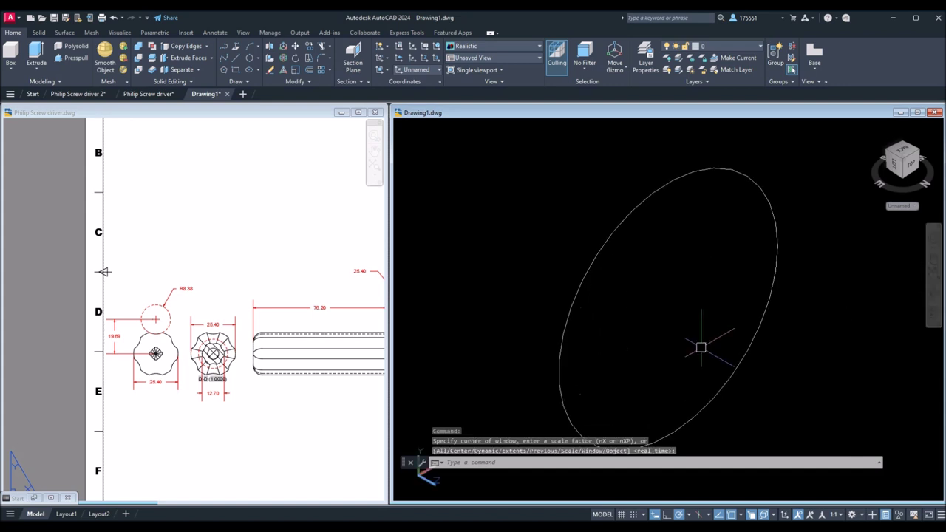
middle_click(648, 300)
Check the 25.40 diameter dimension below the handle's scalloped end view in the reference drawing
click(176, 381)
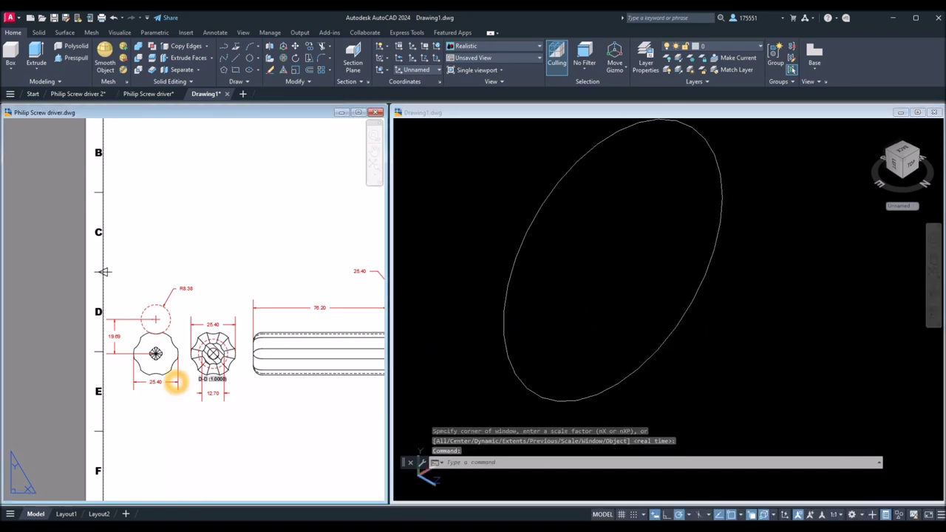
click(156, 382)
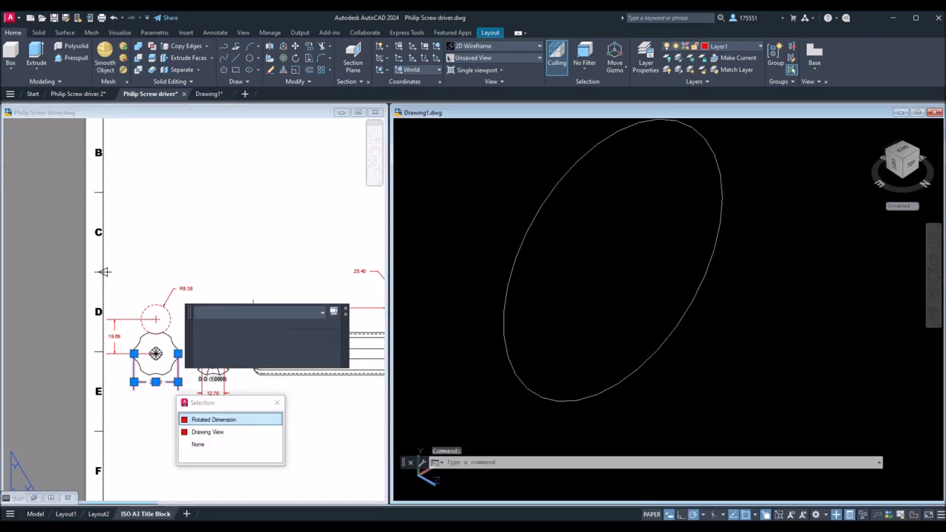
click(575, 313)
click(298, 268)
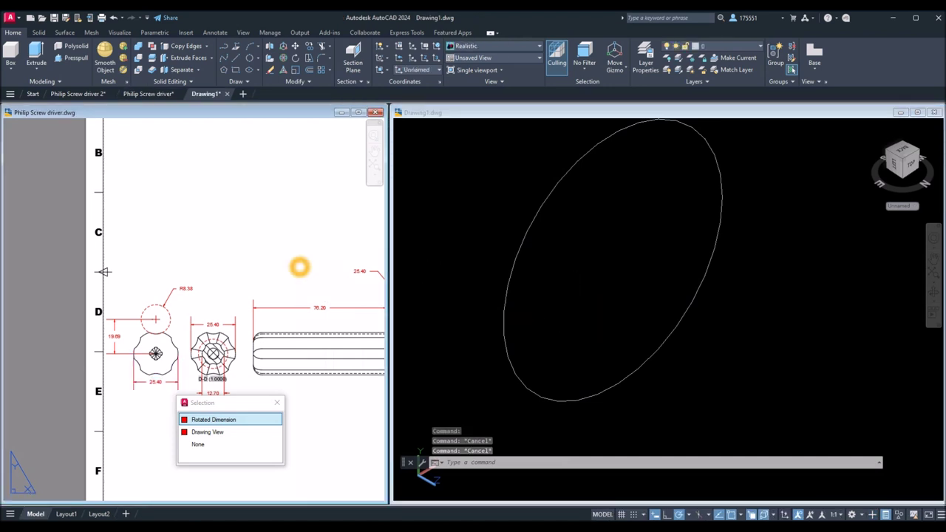
Set Drawing1's viewpoint to Front so the 25.4 diameter circle is seen face-on
click(691, 271)
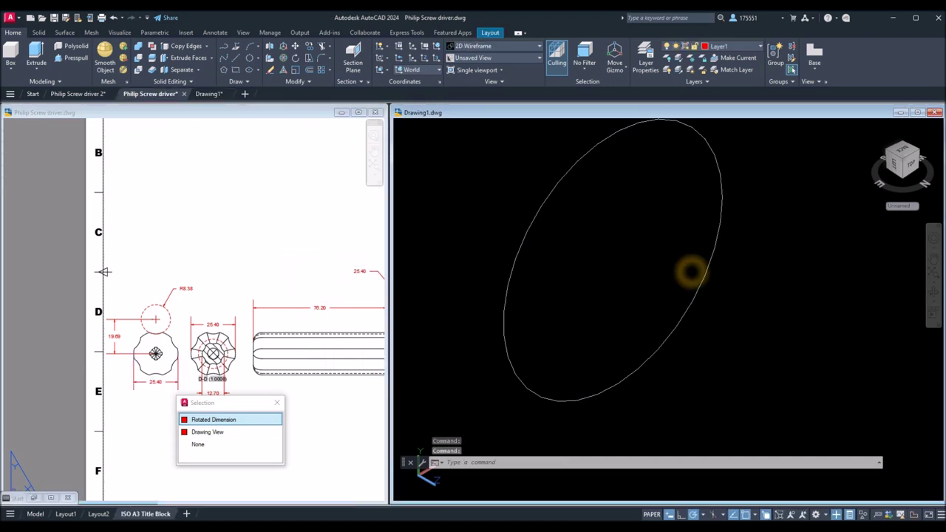
click(414, 124)
click(435, 193)
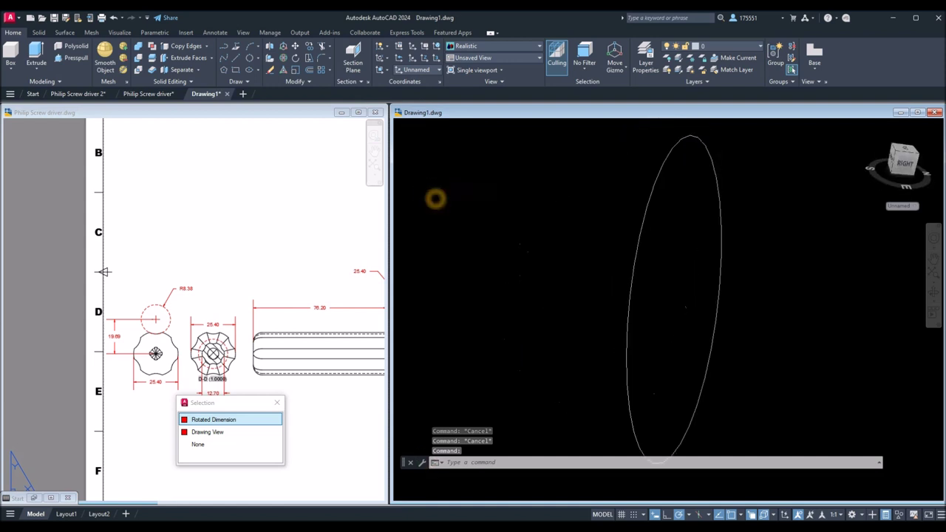
click(627, 253)
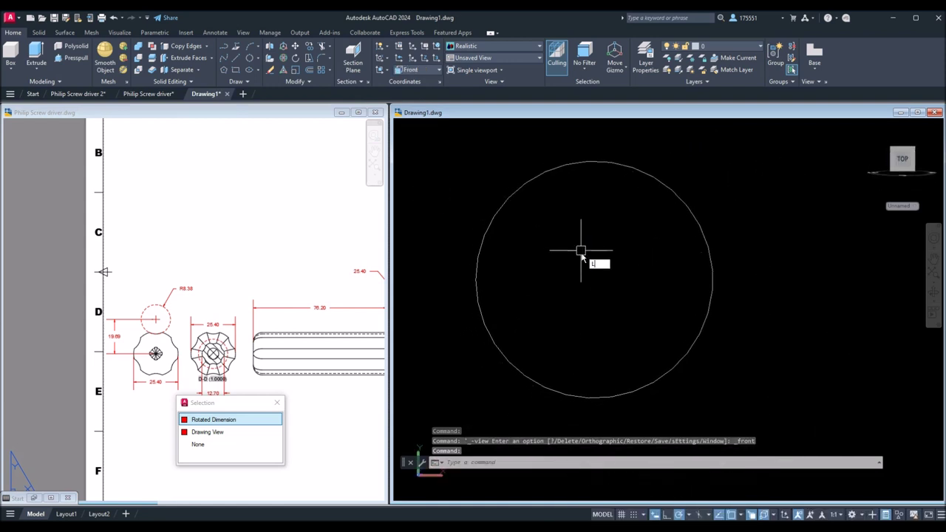
Draw a vertical line 19.69 long upward from the centre of the 25.4 diameter circle
key(Return)
click(594, 280)
click(593, 141)
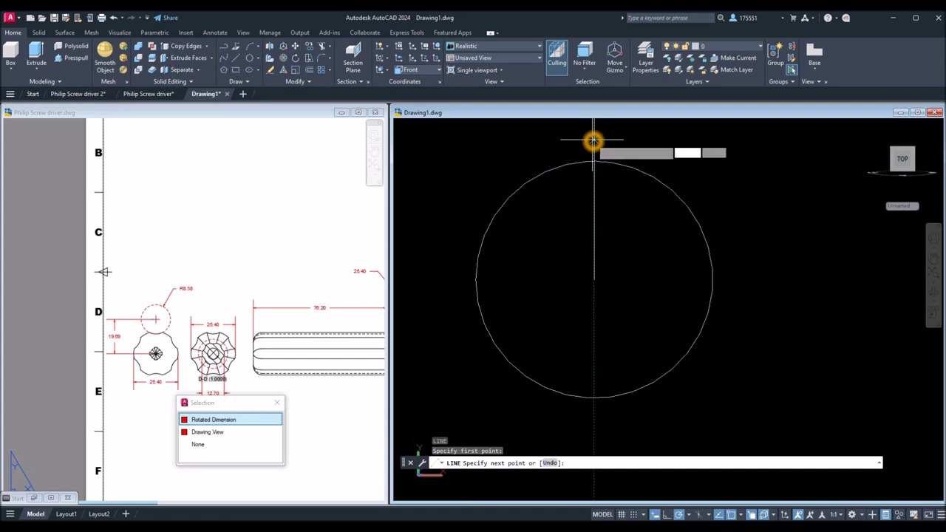
right_click(663, 149)
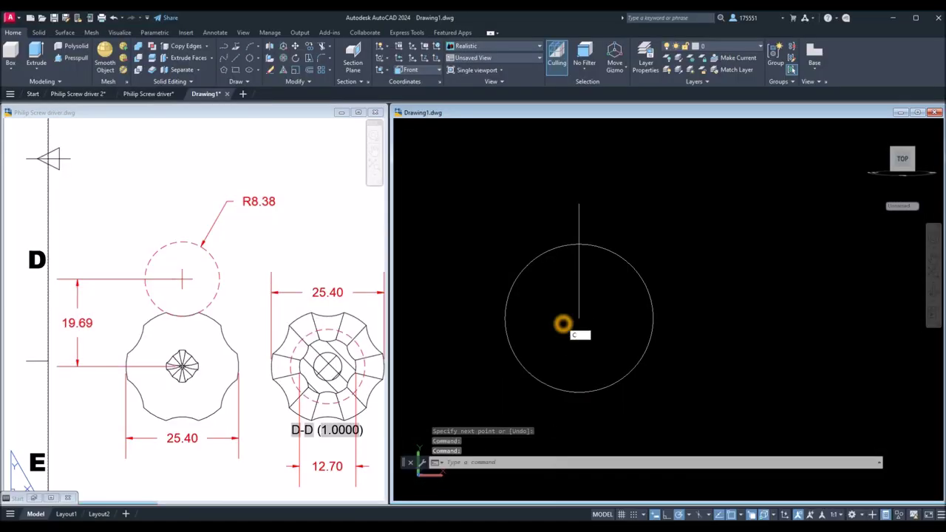
Draw a circle of radius 8.38 centred on the upper endpoint of the vertical line
key(Return)
click(580, 201)
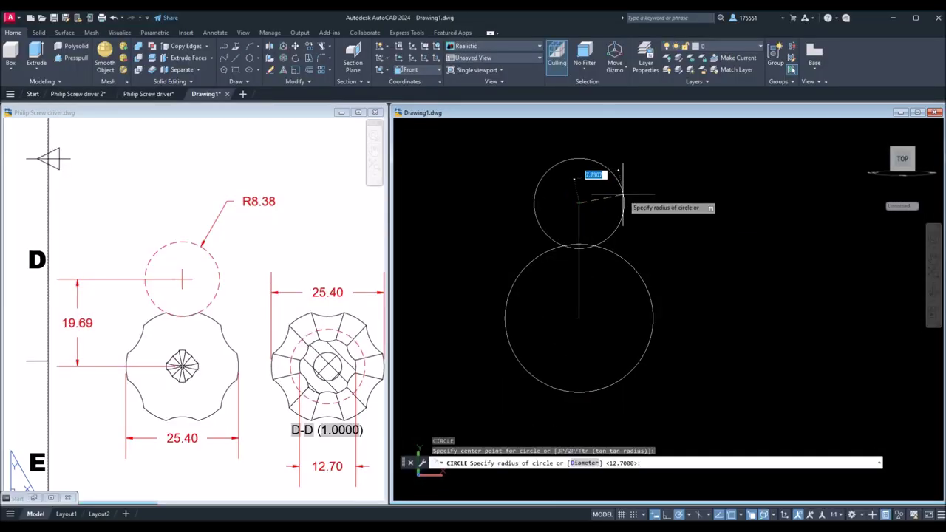
click(629, 201)
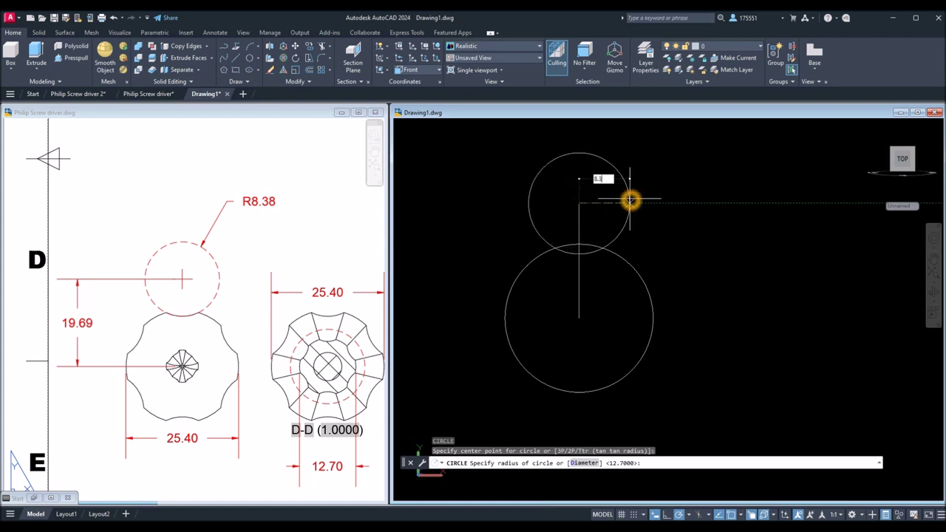
text(8.38)
key(Return)
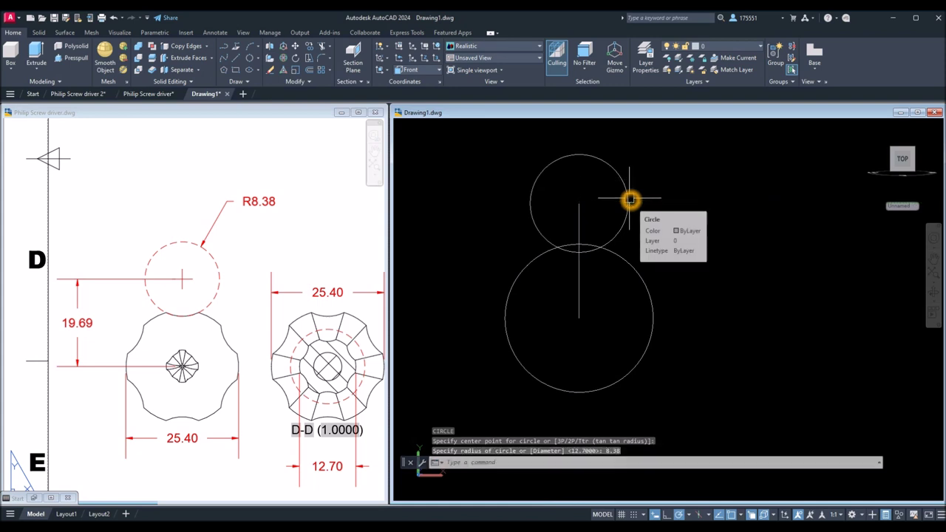
Create a polar array of the 8.38 radius circle with 6 items around the centre of the 25.4 diameter circle
text(A)
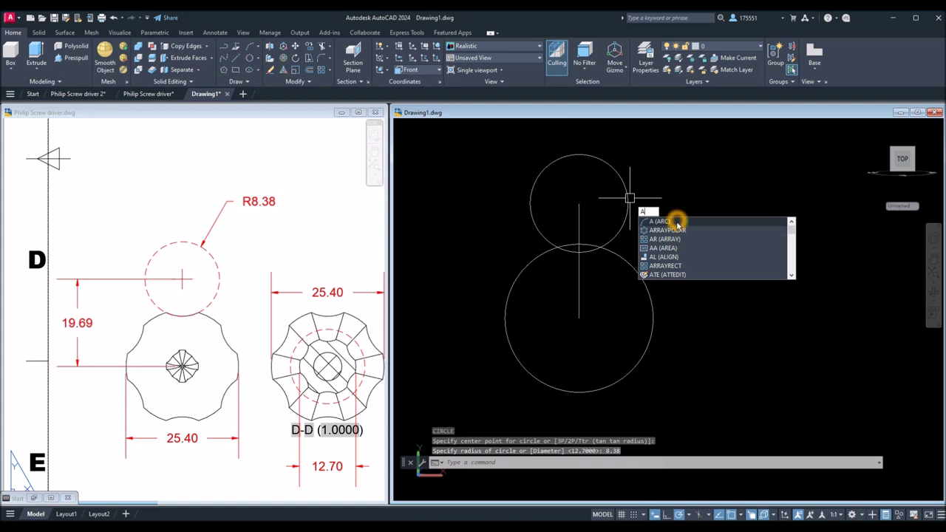
click(679, 230)
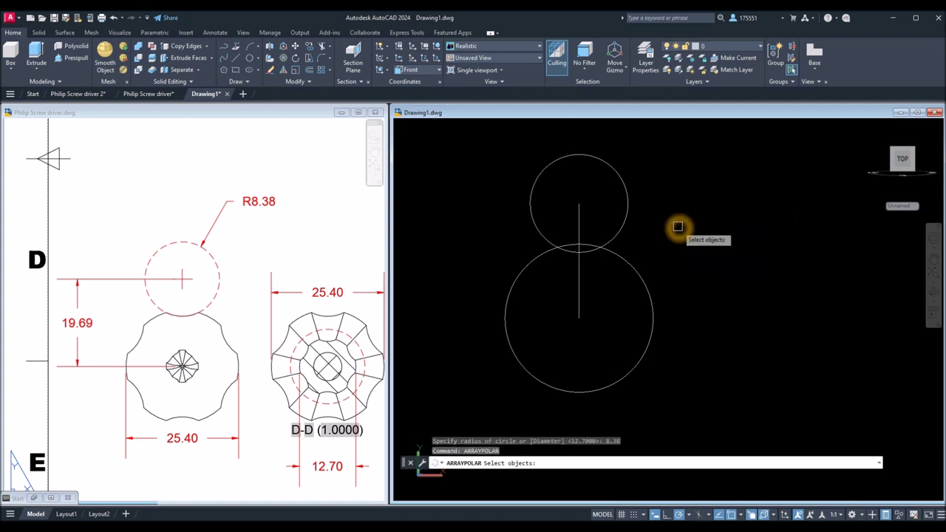
click(628, 209)
key(Return)
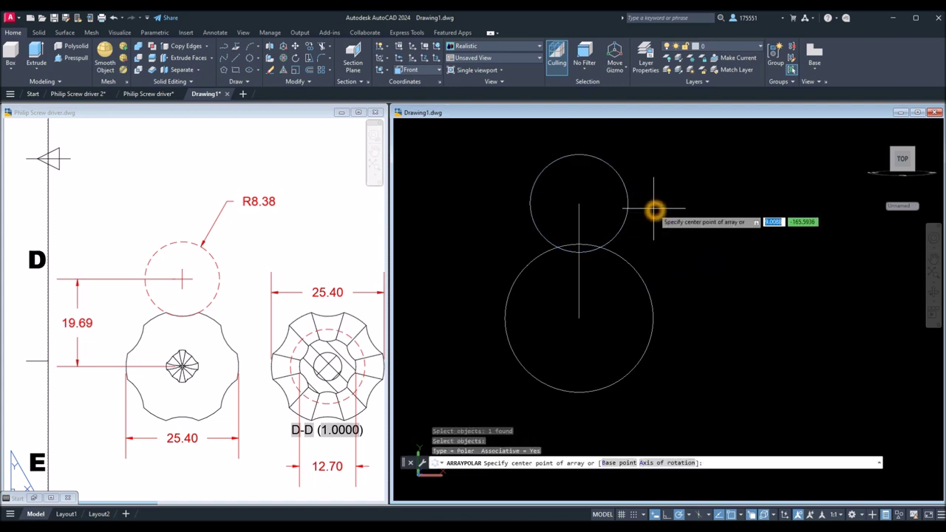
click(579, 322)
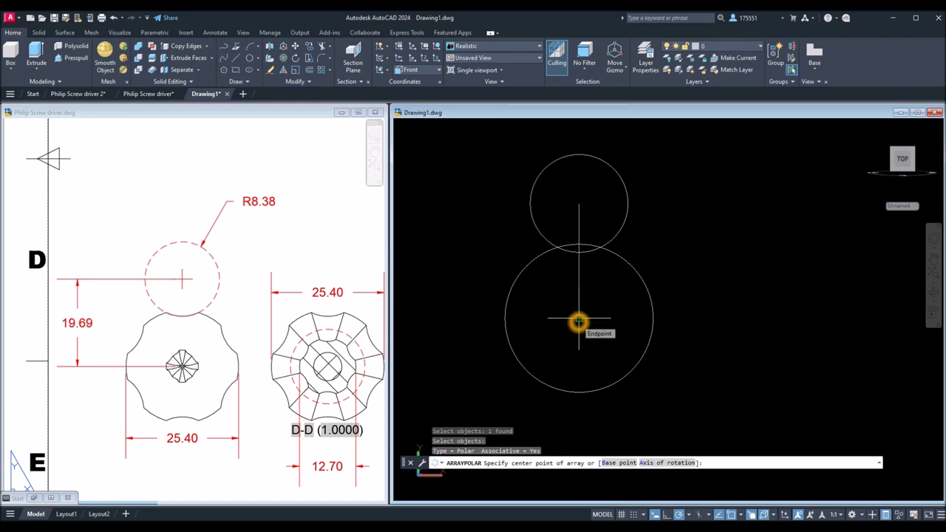
click(579, 322)
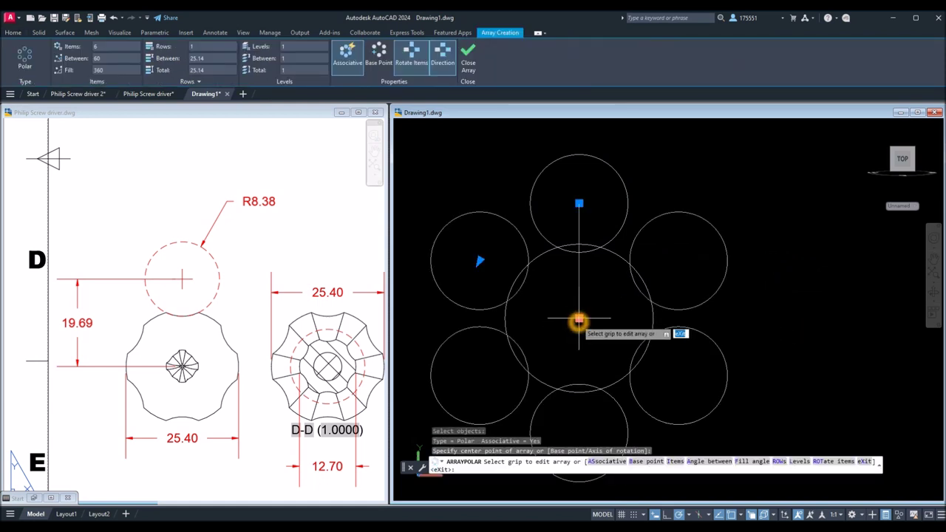
right_click(578, 322)
click(602, 380)
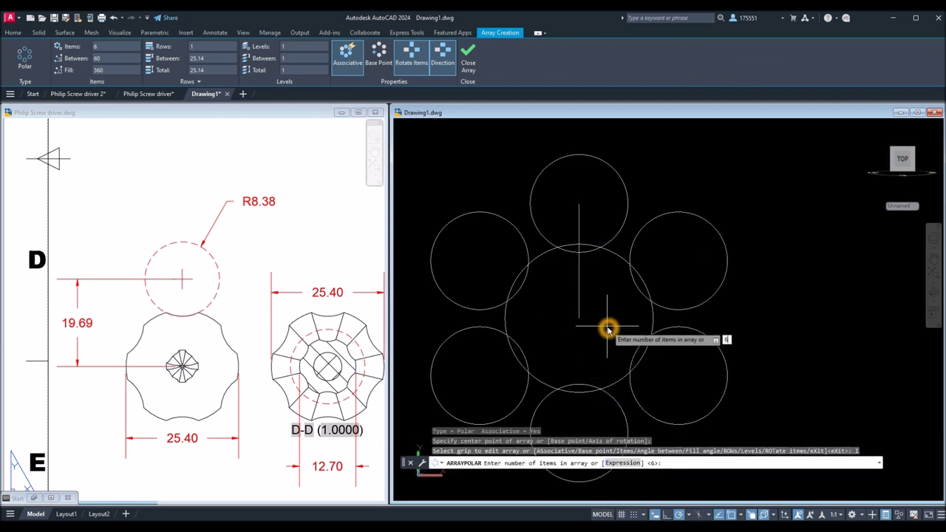
key(Return)
key(Return)
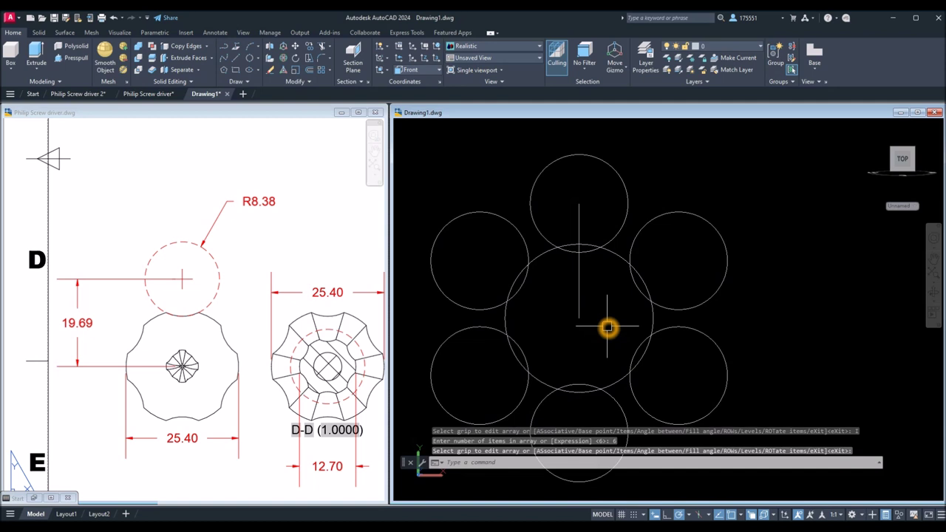
Explode the polar array into separate circles and check that one can be selected individually
click(526, 242)
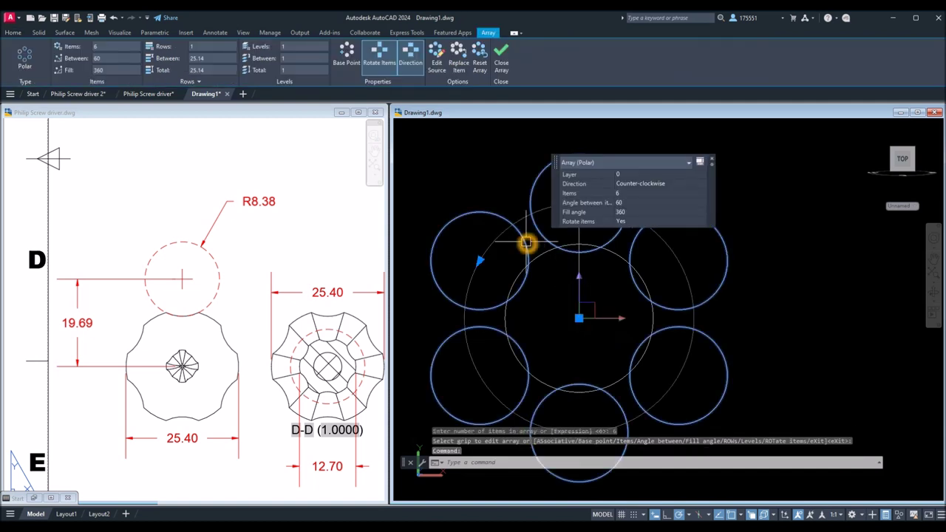
key(Escape)
text(x)
key(Return)
click(515, 227)
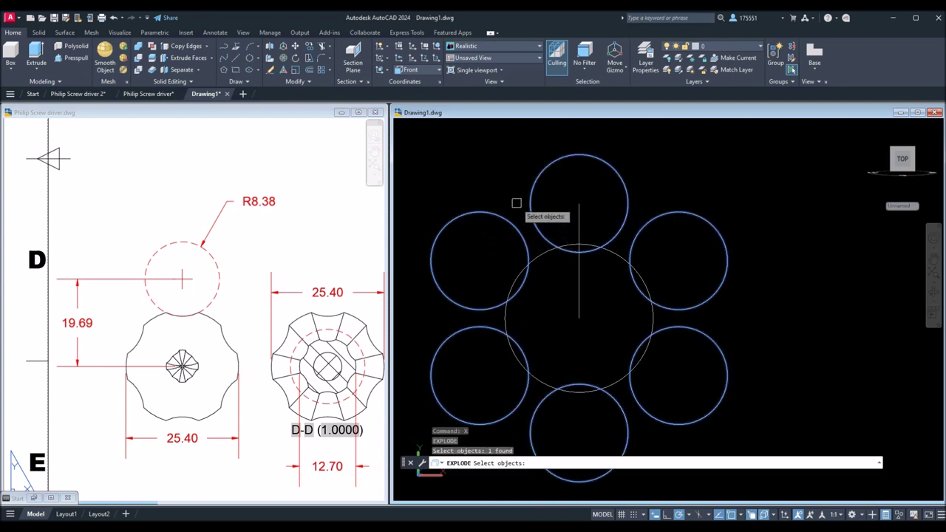
key(Return)
click(513, 219)
key(Escape)
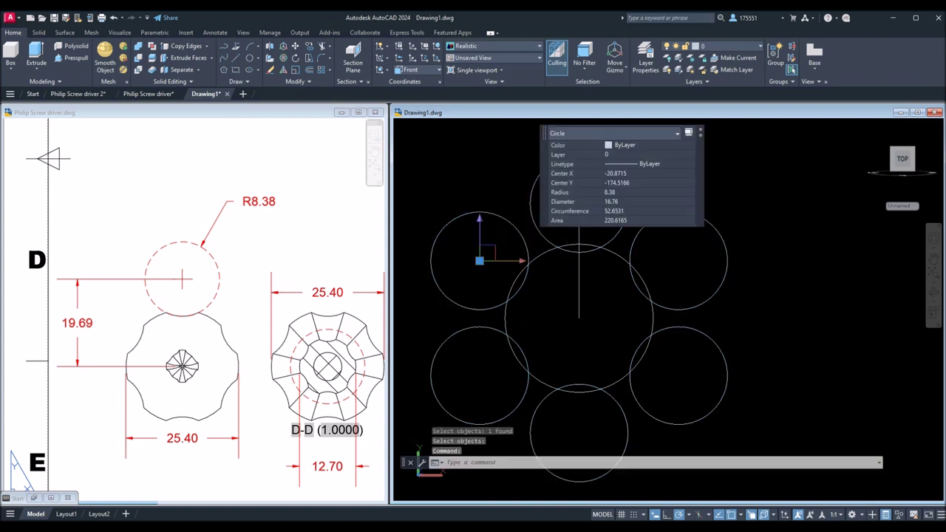
scroll(505, 216, down, 2)
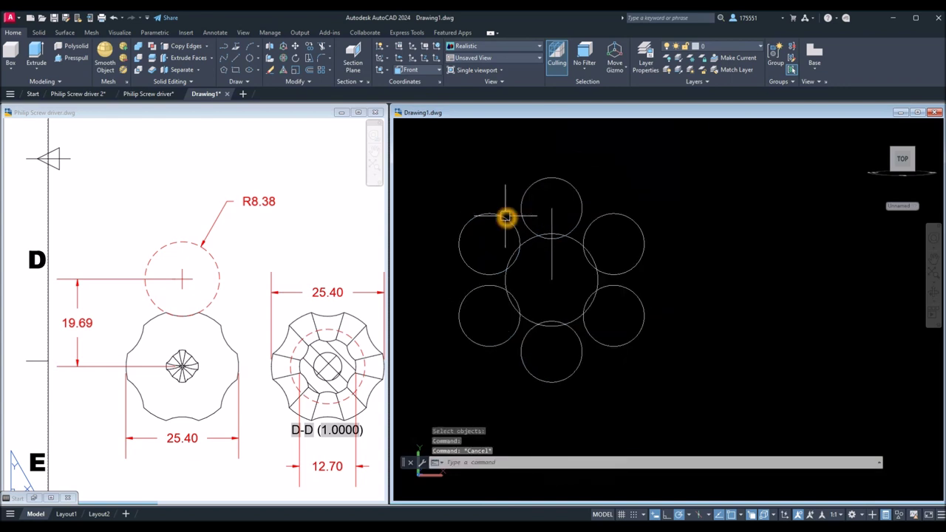
Trim away the portions of the six small circles that lie outside the 25.4 diameter circle
text(rs)
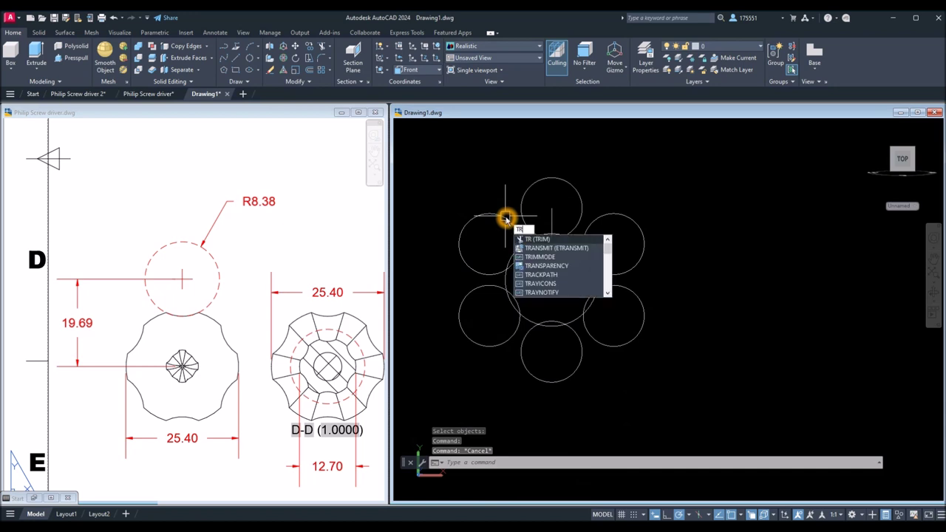
key(Return)
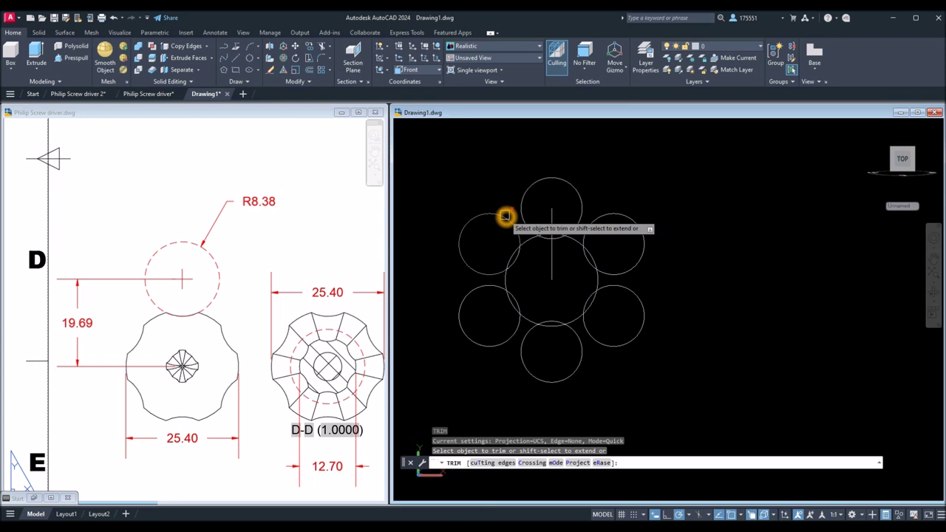
click(505, 216)
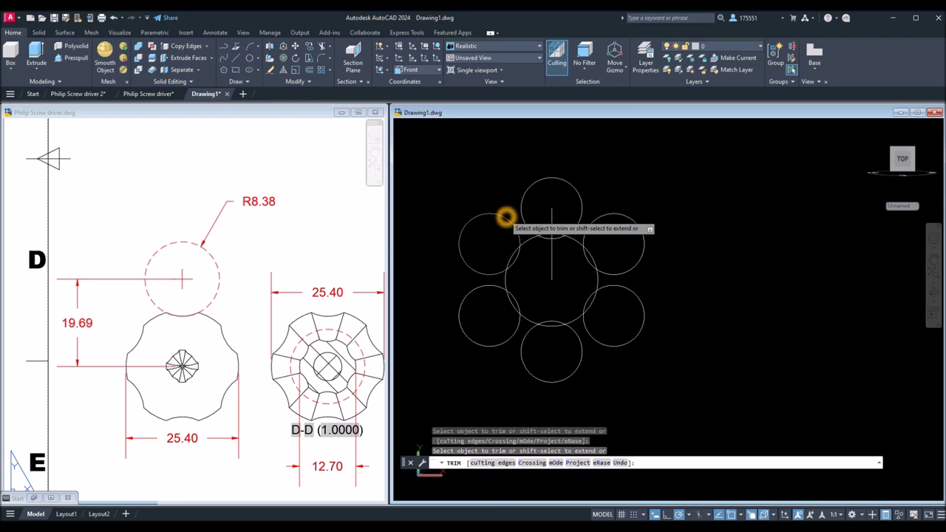
click(506, 216)
click(521, 215)
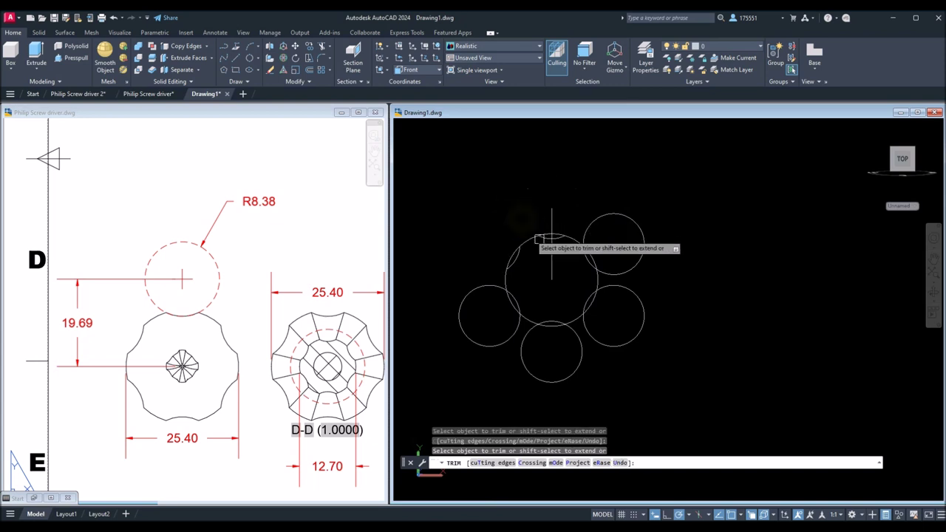
click(626, 211)
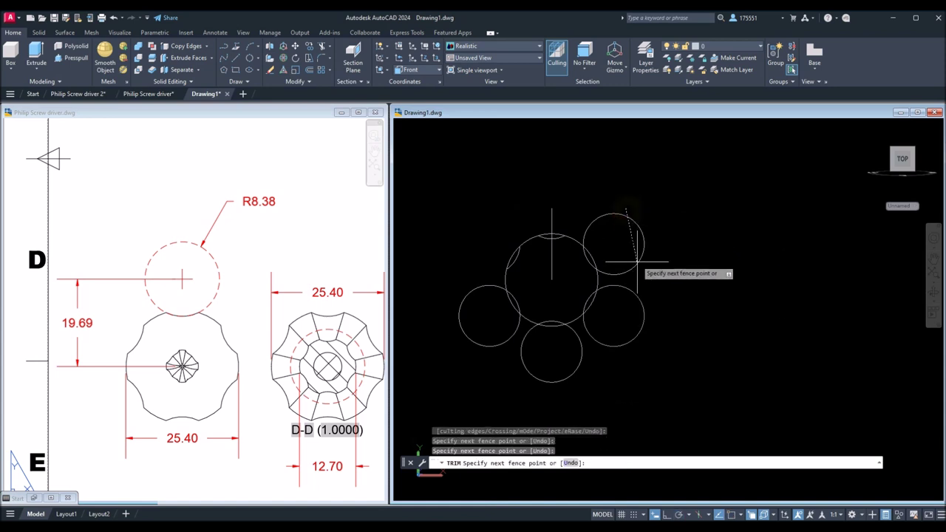
click(606, 371)
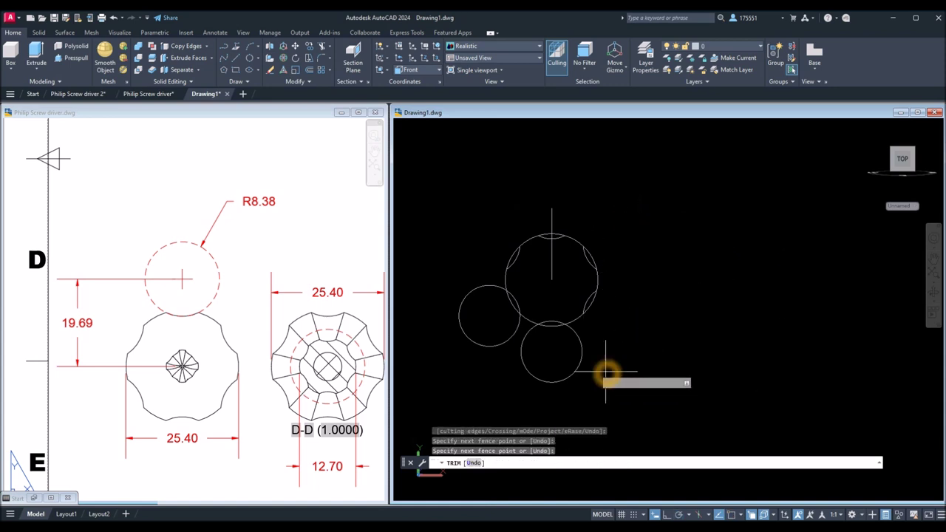
key(Return)
Trim the large circle's arcs across the six small-circle cutouts, leaving a scalloped handle outline
scroll(566, 223, up, 1)
scroll(566, 224, up, 1)
click(553, 238)
click(547, 238)
scroll(547, 238, up, 1)
scroll(541, 243, up, 1)
click(544, 247)
click(702, 304)
scroll(707, 306, down, 2)
middle_click(707, 306)
middle_click(707, 306)
click(694, 340)
click(612, 387)
click(536, 357)
click(528, 255)
right_click(504, 249)
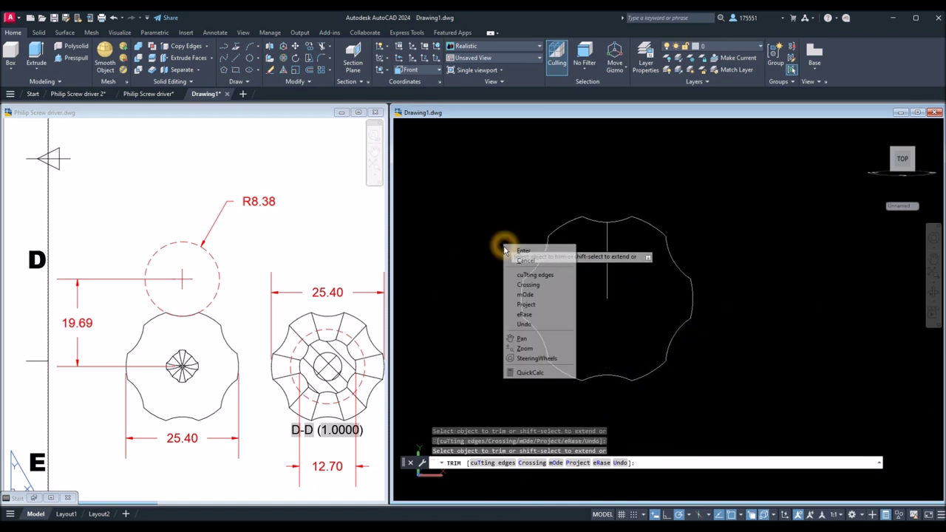
click(507, 251)
Join all the arcs of the scalloped outline into one closed curve and check it by selecting it
middle_drag(606, 277, 584, 278)
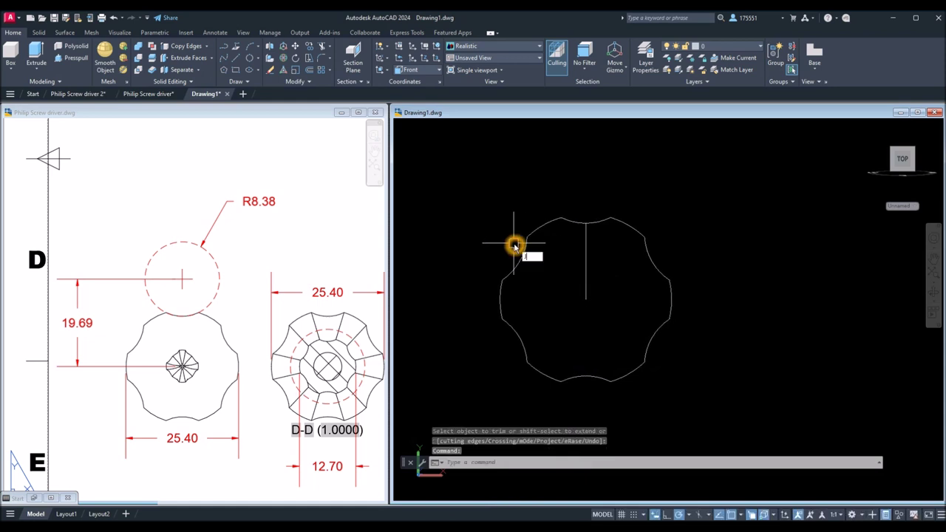
key(Return)
click(451, 196)
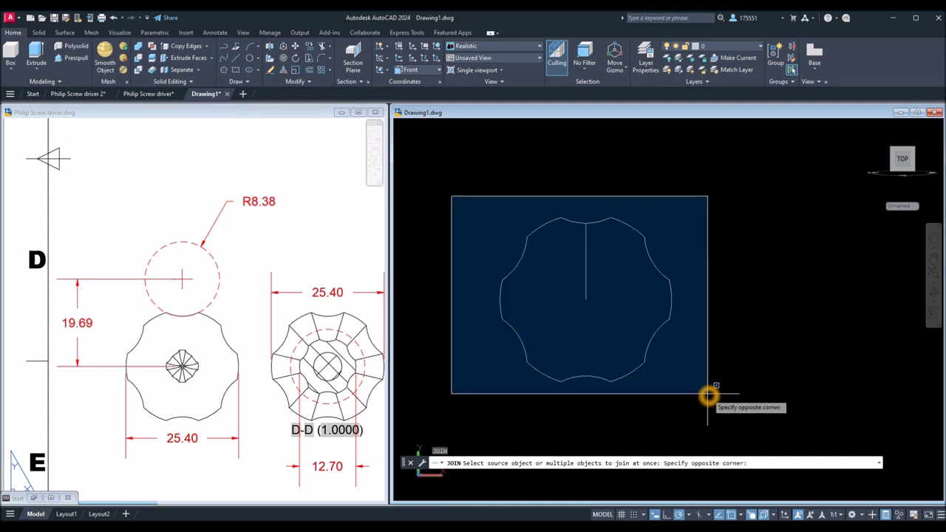
click(709, 390)
key(Return)
click(663, 319)
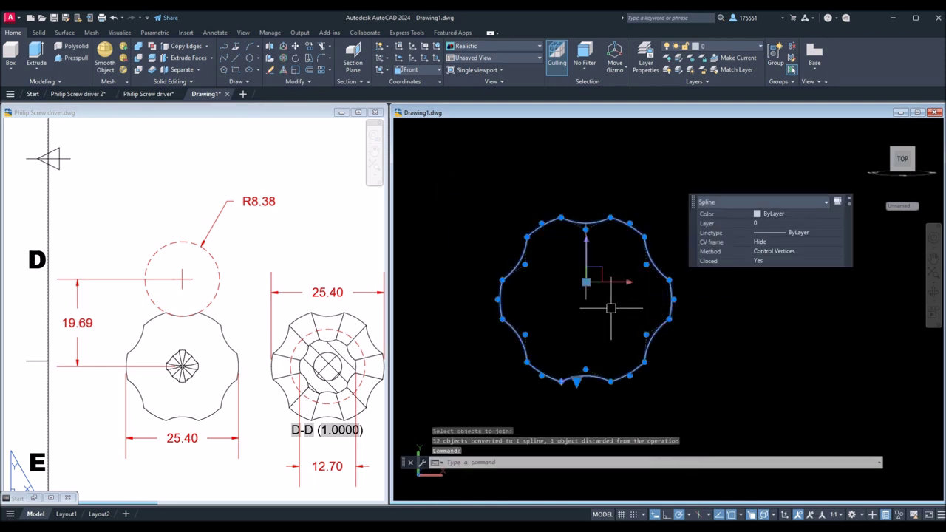
key(Escape)
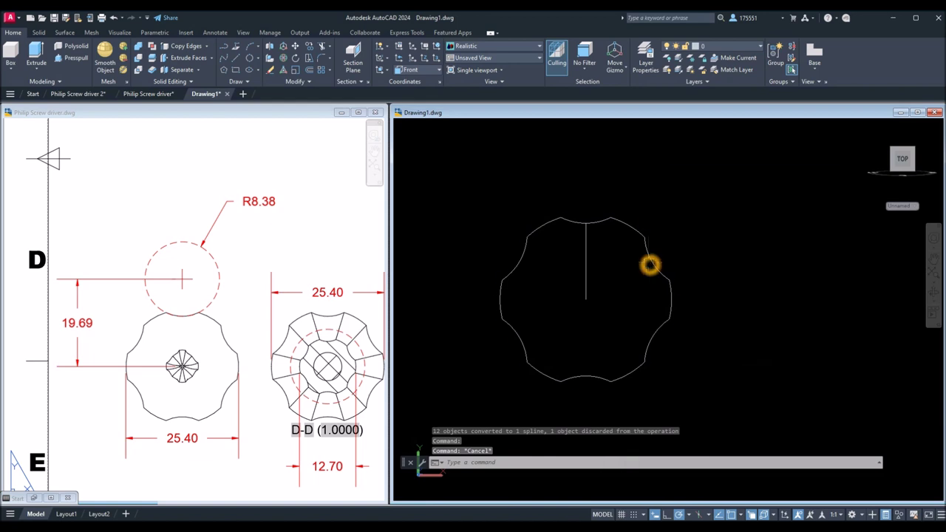
click(651, 264)
Examine section D-D and the handle's narrowed neck in the Philip Screw driver reference drawing, and return to Drawing1
click(270, 429)
middle_drag(271, 431, 212, 411)
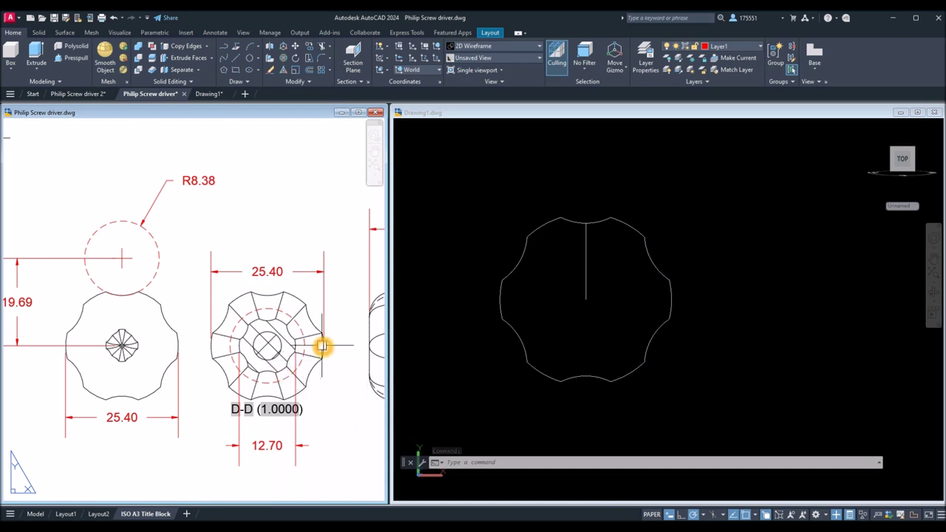
middle_drag(321, 372, 177, 369)
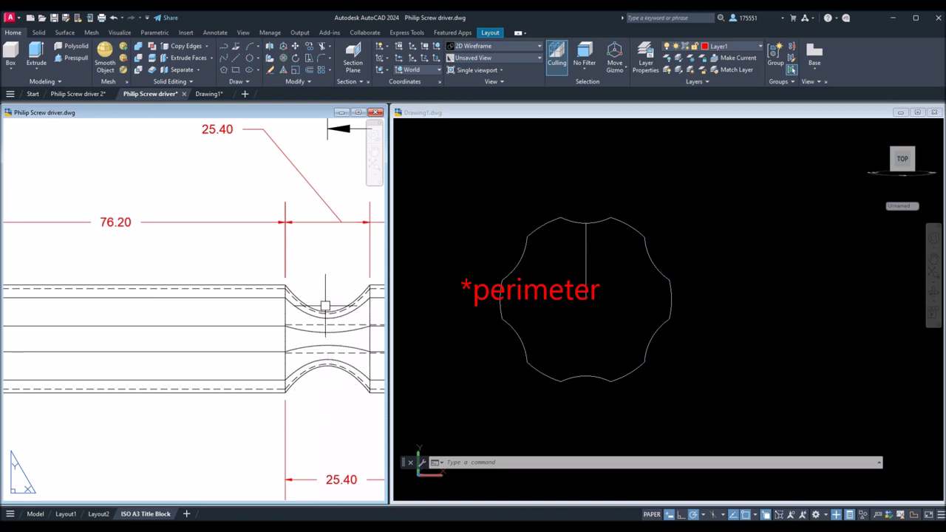
scroll(307, 346, down, 5)
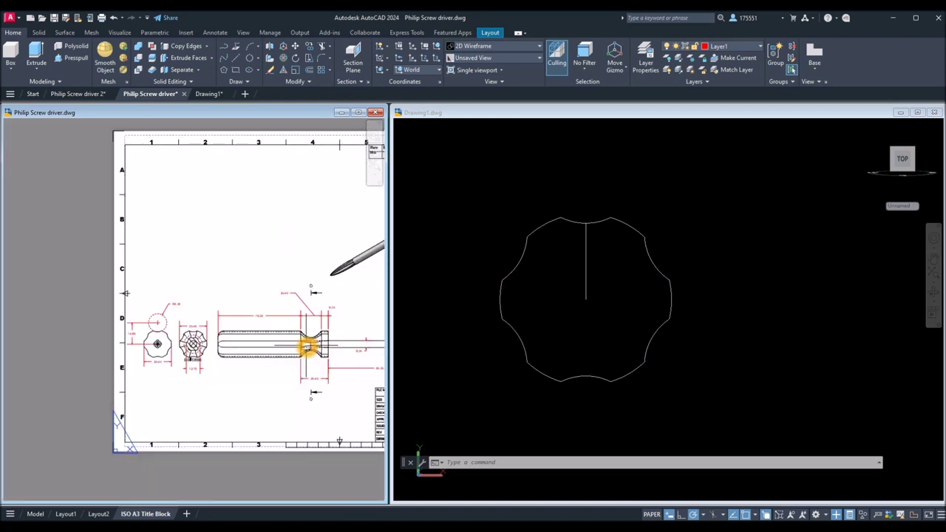
middle_drag(193, 349, 258, 351)
scroll(260, 354, up, 5)
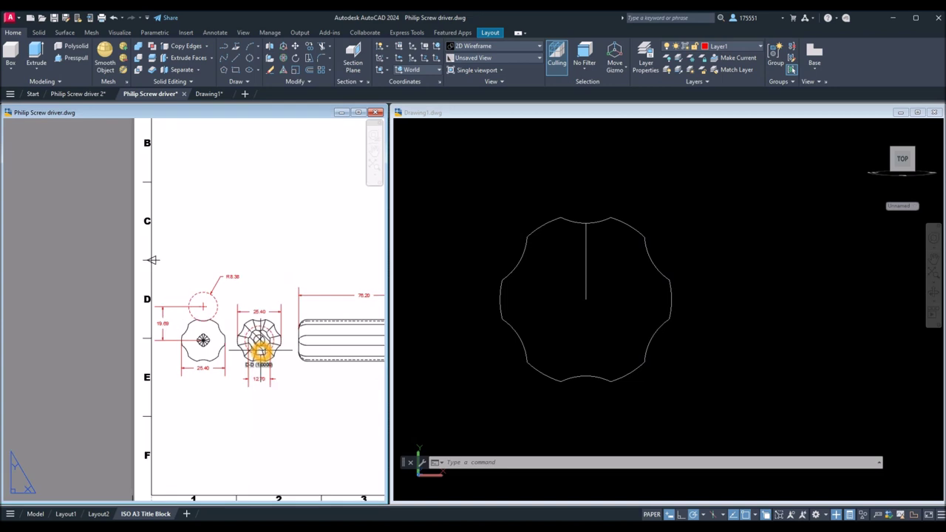
click(678, 389)
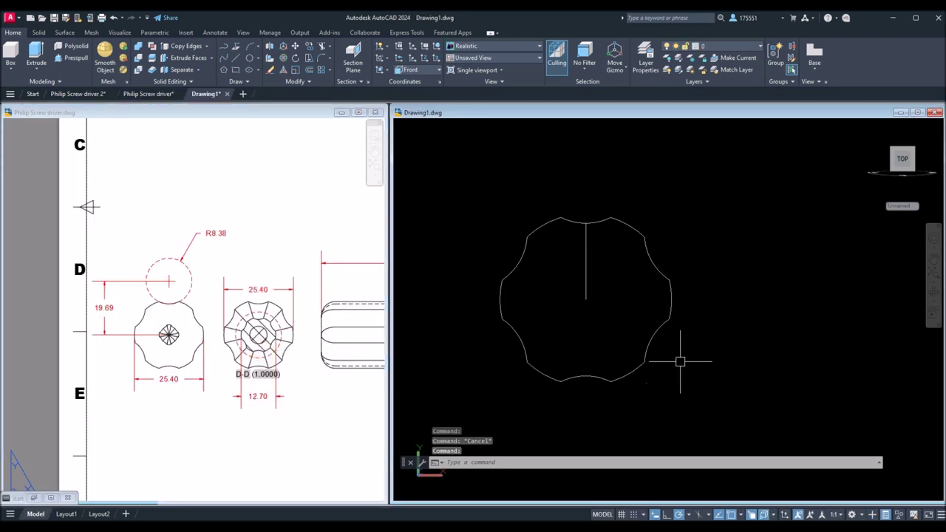
Copy the closed scalloped outline from its center to four spots in a horizontal row to the right of the original
click(672, 311)
right_click(650, 190)
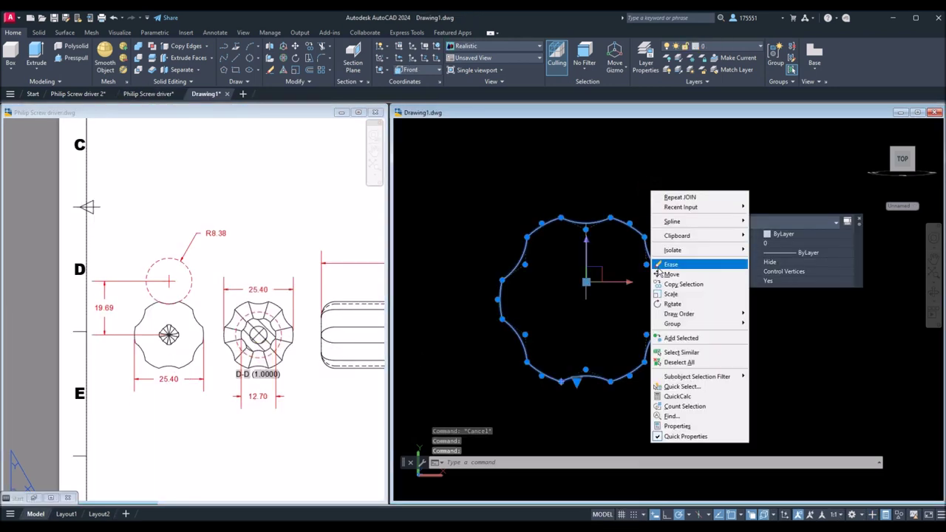
click(672, 284)
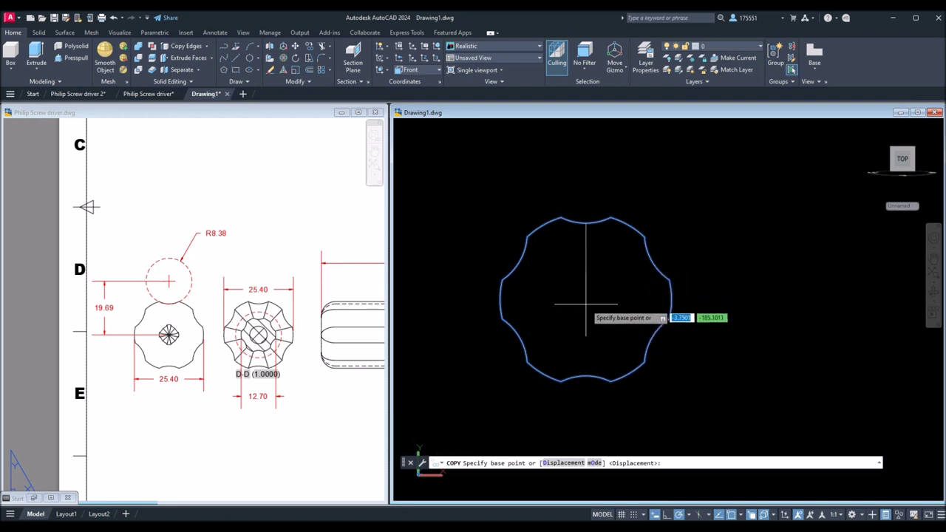
click(585, 299)
mouse_move(633, 317)
middle_down()
mouse_move(658, 308)
mouse_move(532, 303)
middle_up()
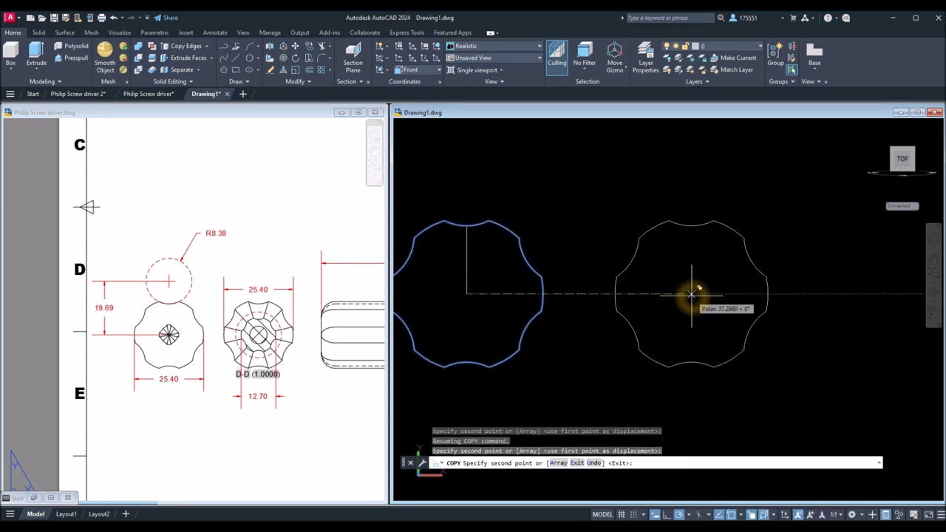
scroll(668, 310, down, 6)
click(708, 309)
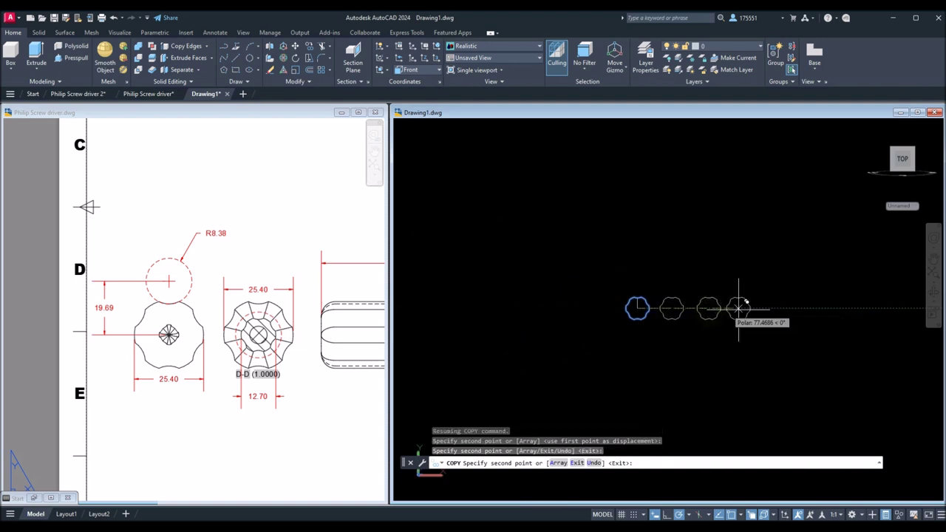
click(745, 308)
click(780, 308)
right_click(692, 246)
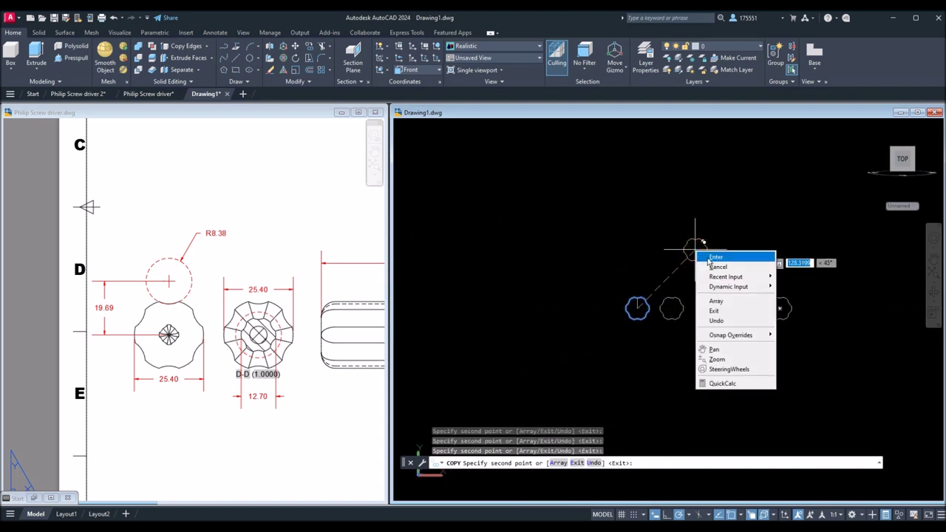
click(709, 257)
scroll(652, 318, up, 5)
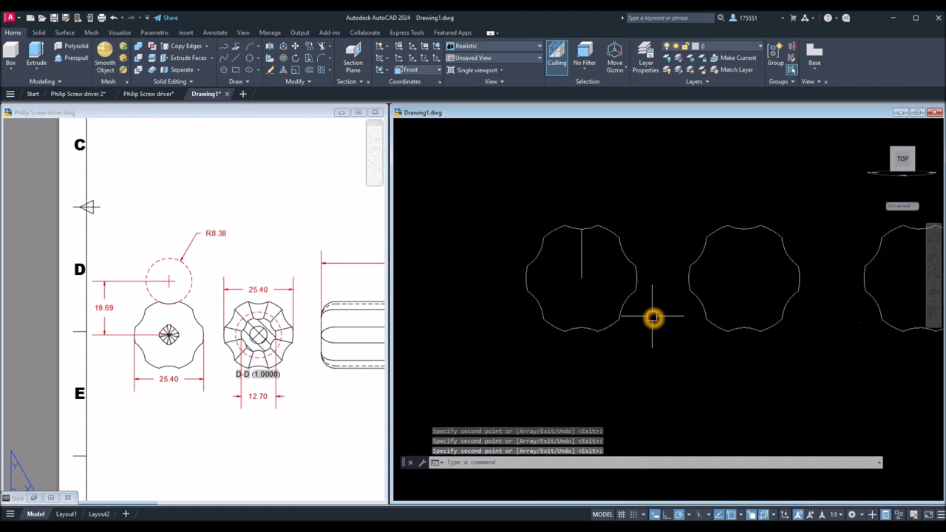
Scale the copy nearest the original outline about its center by a factor of 0.5
click(689, 289)
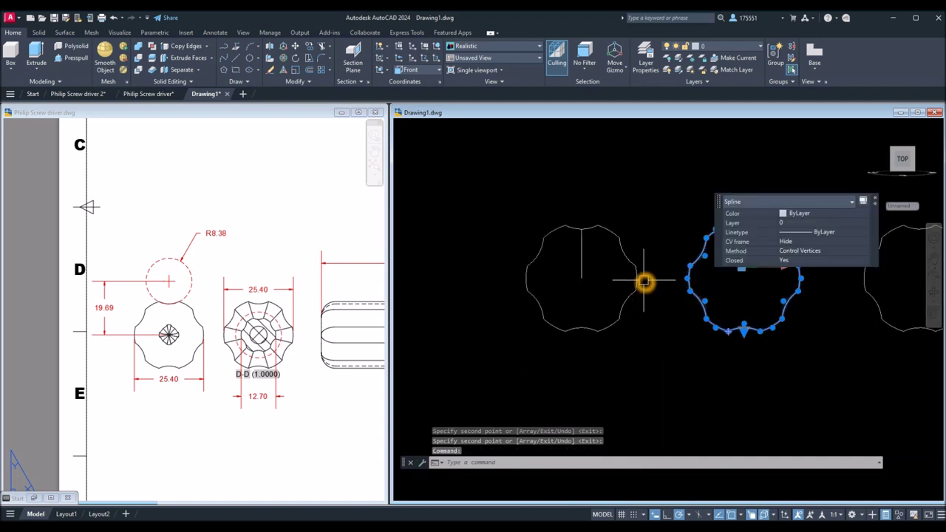
key(Escape)
text(s)
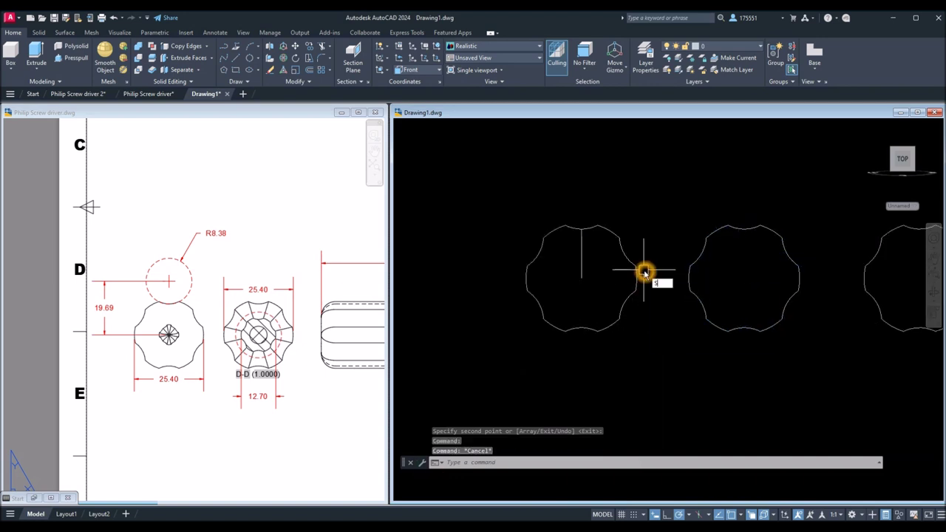
text(c)
key(Return)
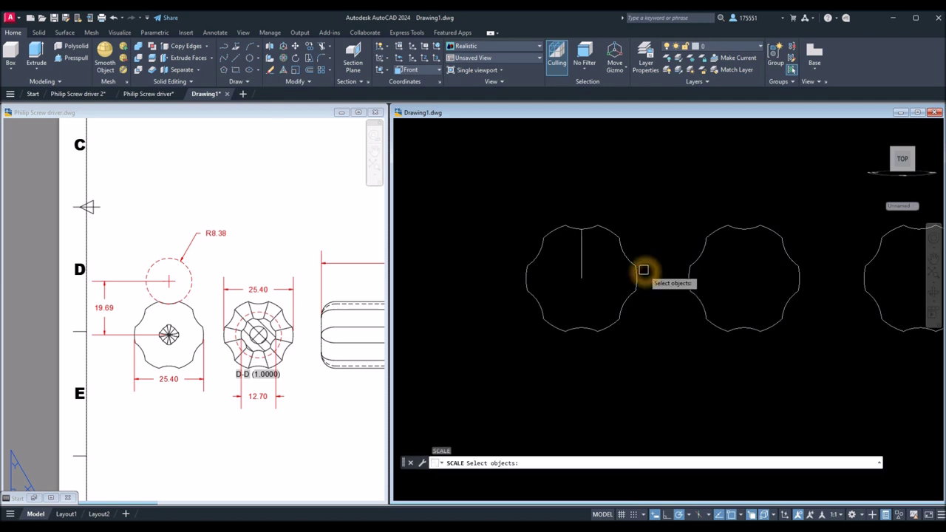
click(687, 285)
key(Return)
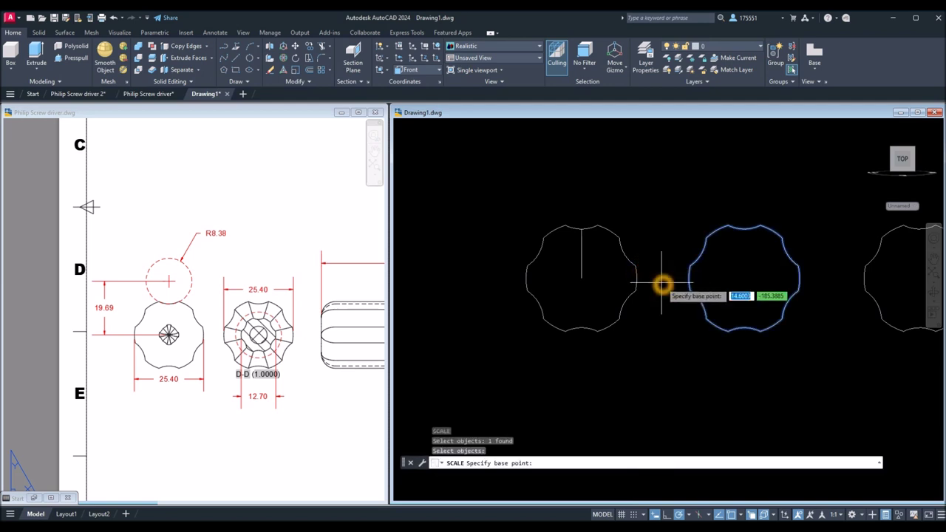
click(744, 281)
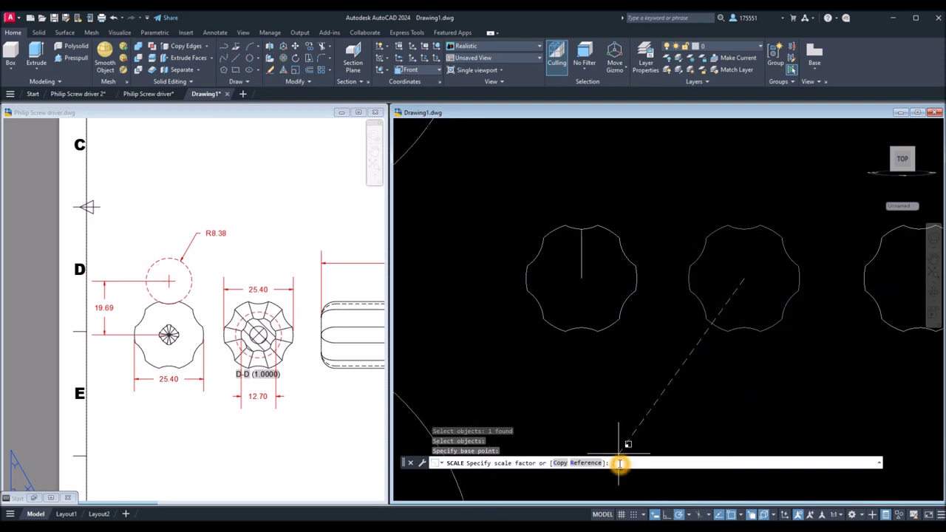
text(.5)
key(Return)
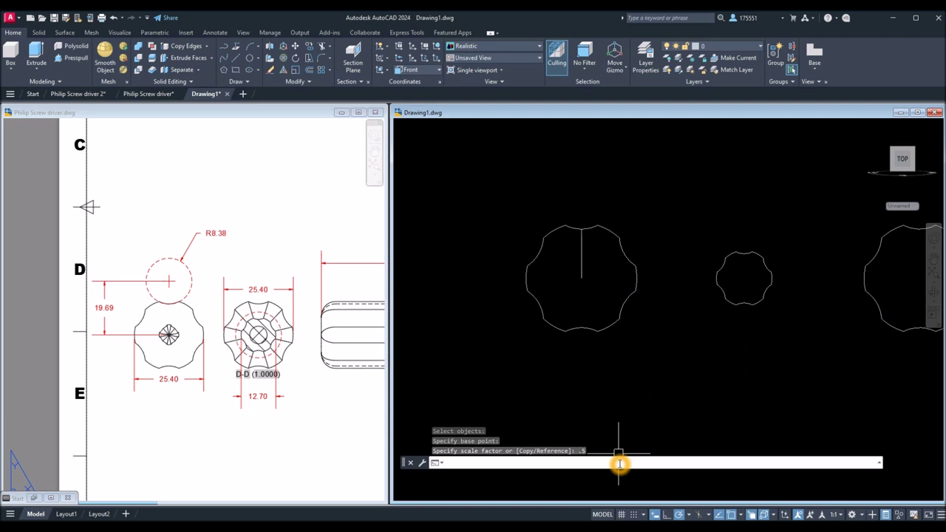
Move the half-size scalloped outline by its center onto the center of the original outline
click(772, 279)
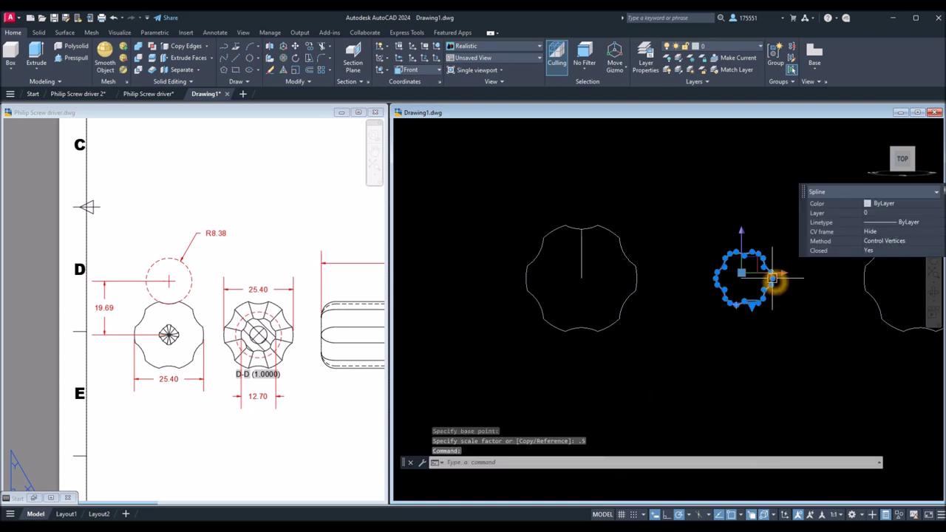
right_click(711, 178)
click(739, 274)
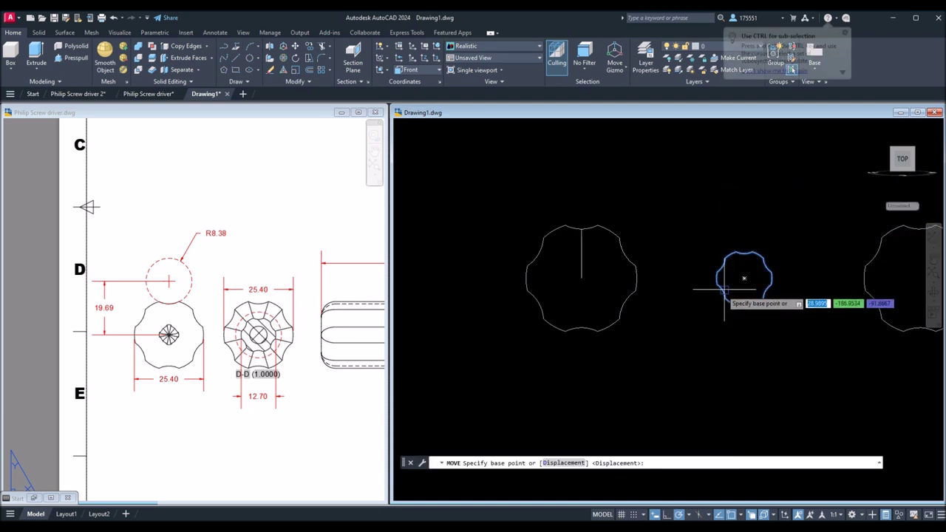
click(744, 278)
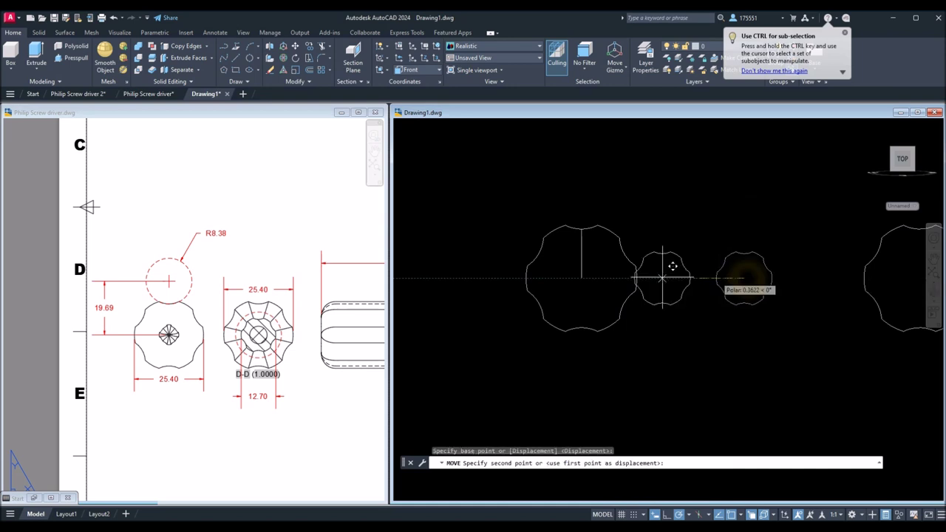
click(581, 277)
Delete the vertical construction line inside the two concentric scalloped outlines
scroll(656, 272, down, 2)
middle_drag(655, 271, 608, 274)
scroll(568, 257, up, 2)
click(555, 255)
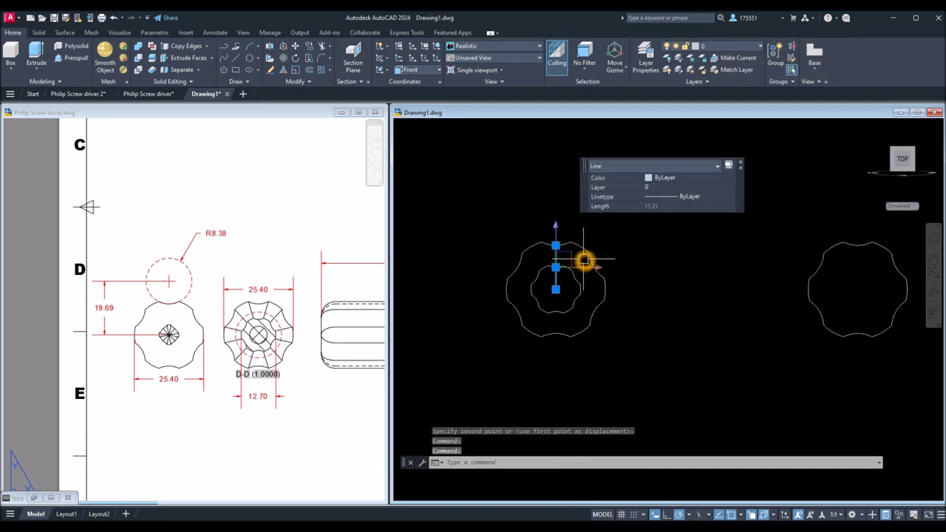
key(Delete)
View the outlines at an angle, check the handle body's length in the Philip Screw driver reference drawing, and return to Drawing1
scroll(584, 260, down, 4)
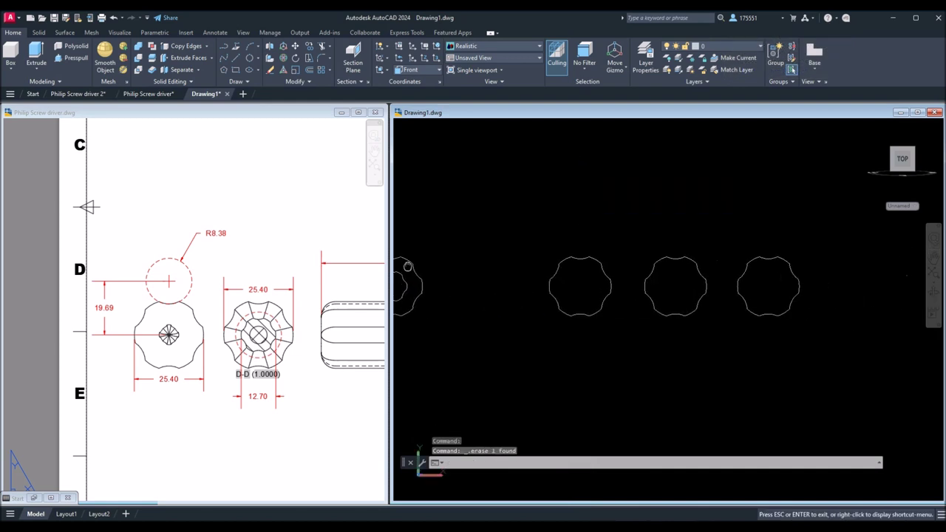
middle_click(468, 237)
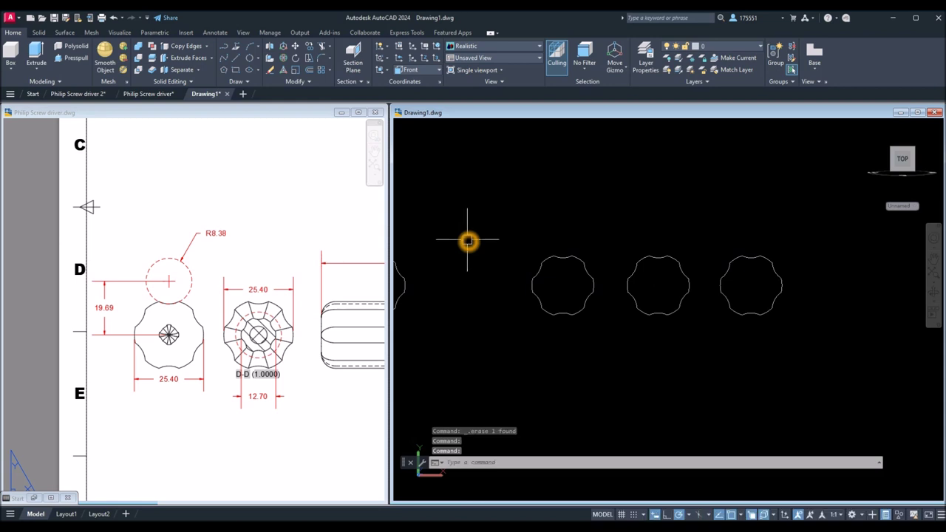
middle_click(468, 240)
shift+middle_drag(468, 240, 532, 294)
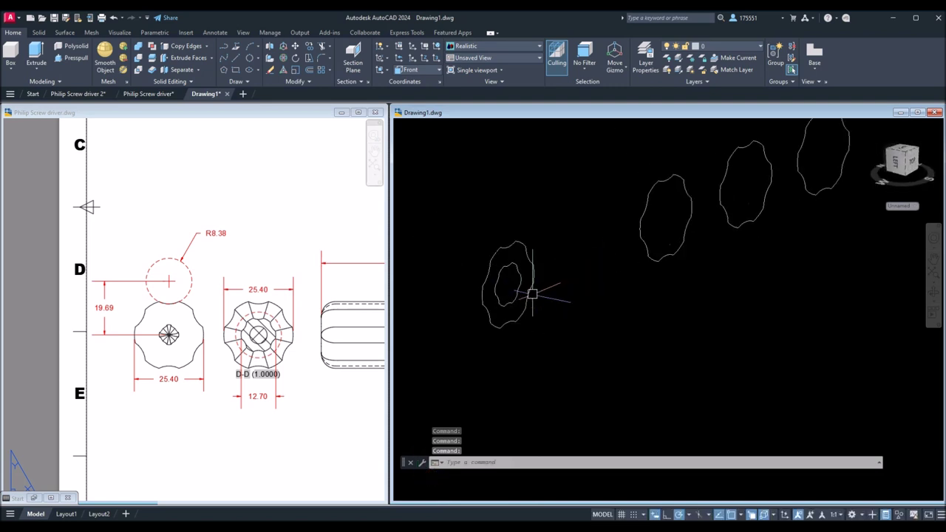
click(313, 406)
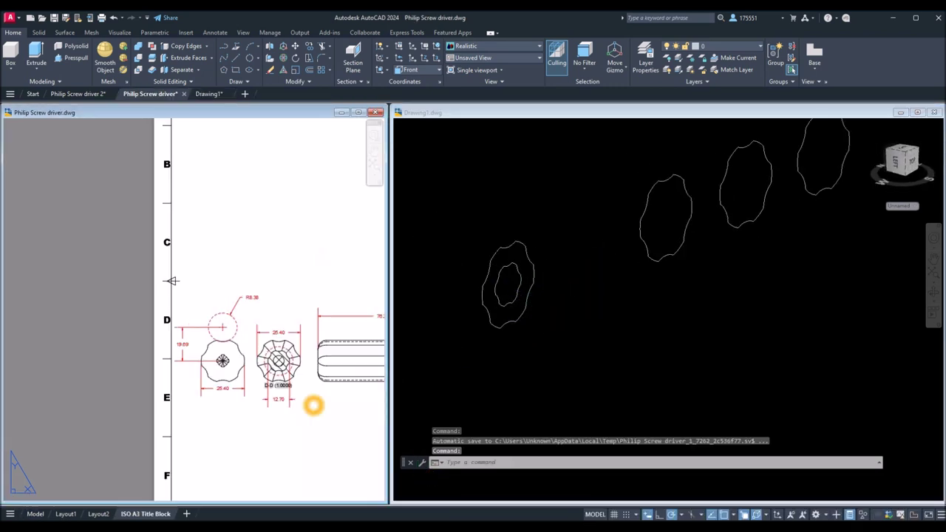
scroll(313, 406, up, 2)
click(492, 348)
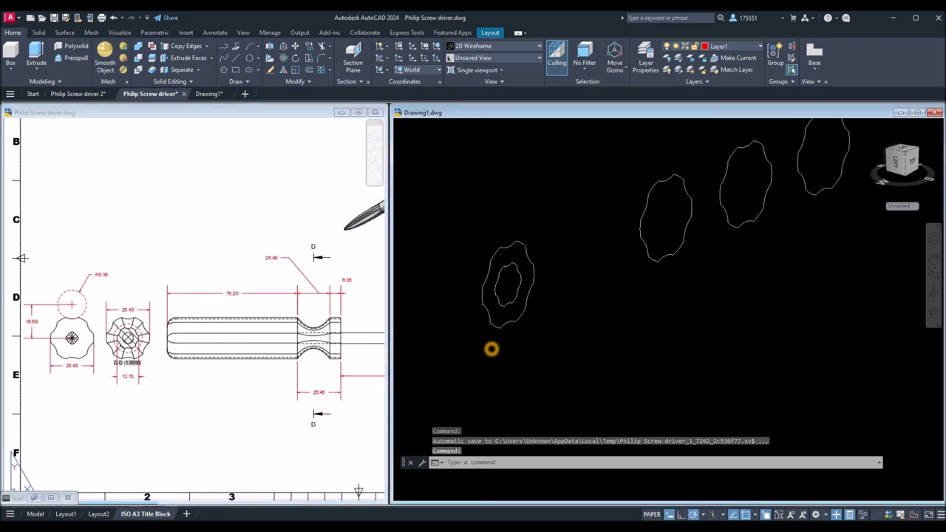
click(237, 295)
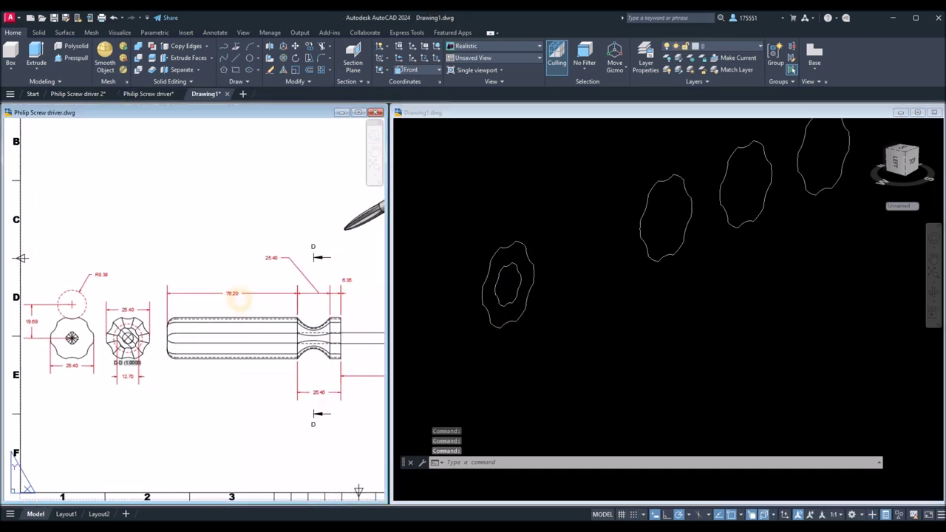
scroll(235, 296, up, 2)
click(595, 309)
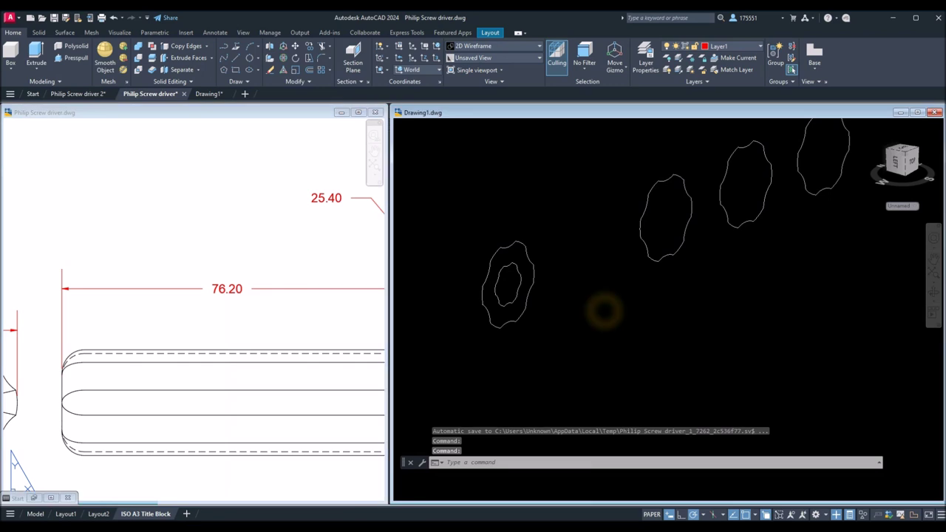
Extrude the outer scalloped outline 76.2 backward into a solid handle body, keeping the small outline on its front face
click(532, 280)
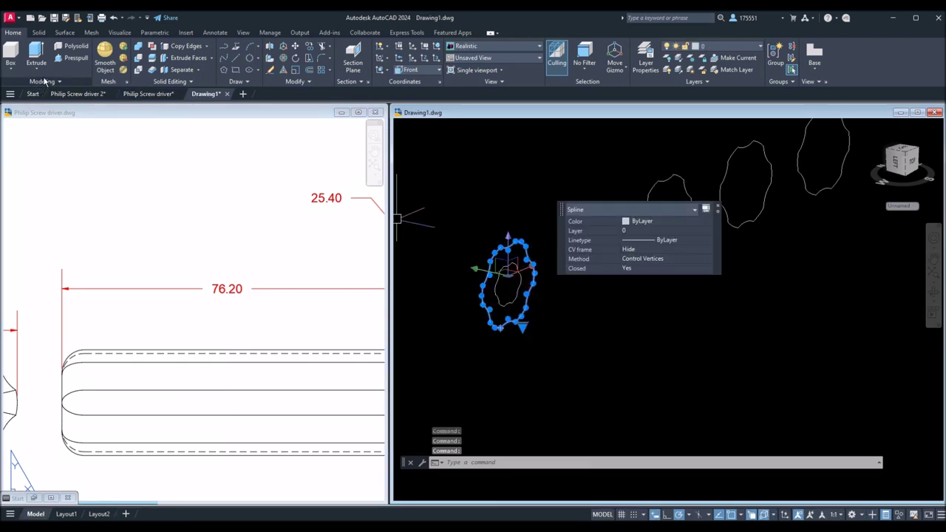
click(36, 55)
scroll(439, 203, down, 3)
middle_drag(448, 205, 635, 235)
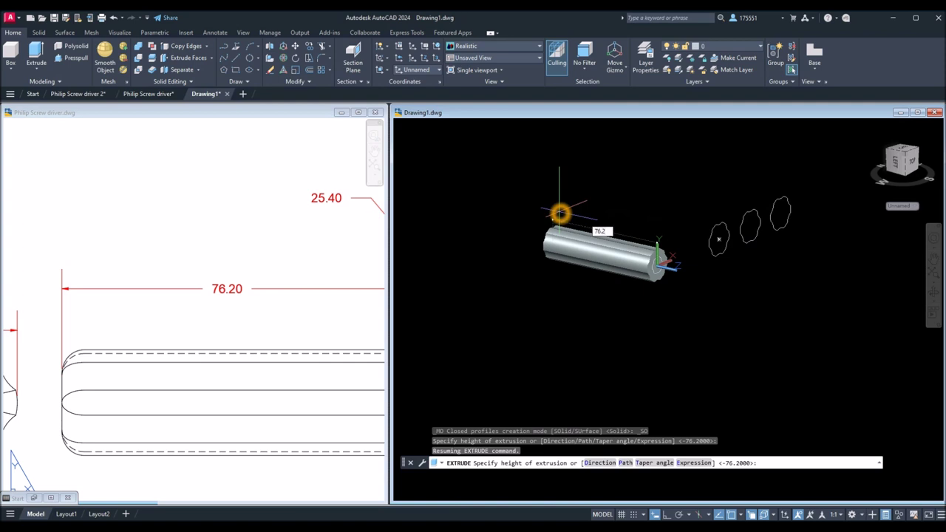
key(Return)
middle_drag(560, 213, 598, 281)
scroll(508, 327, up, 2)
Delete the leadered 25.40 dimension above the handle's neck in the Philip Screw driver reference drawing
click(355, 317)
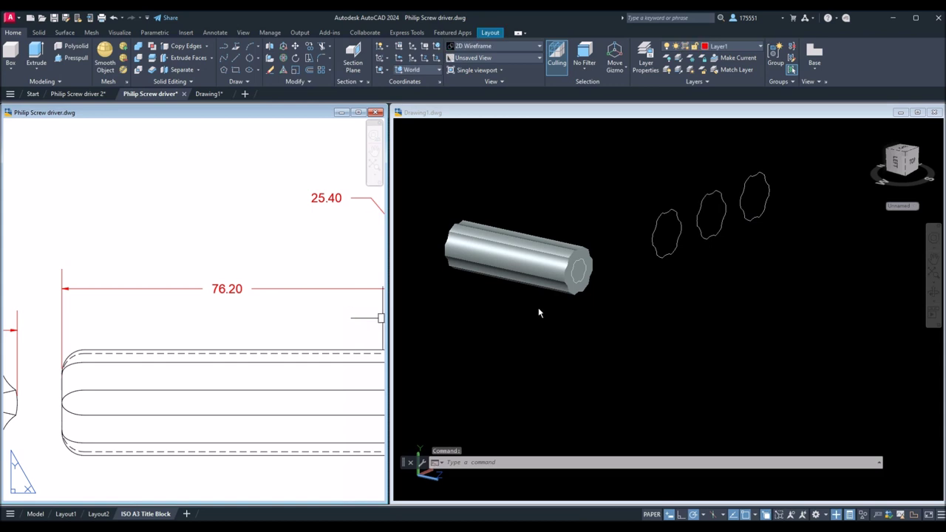
middle_drag(352, 326, 156, 301)
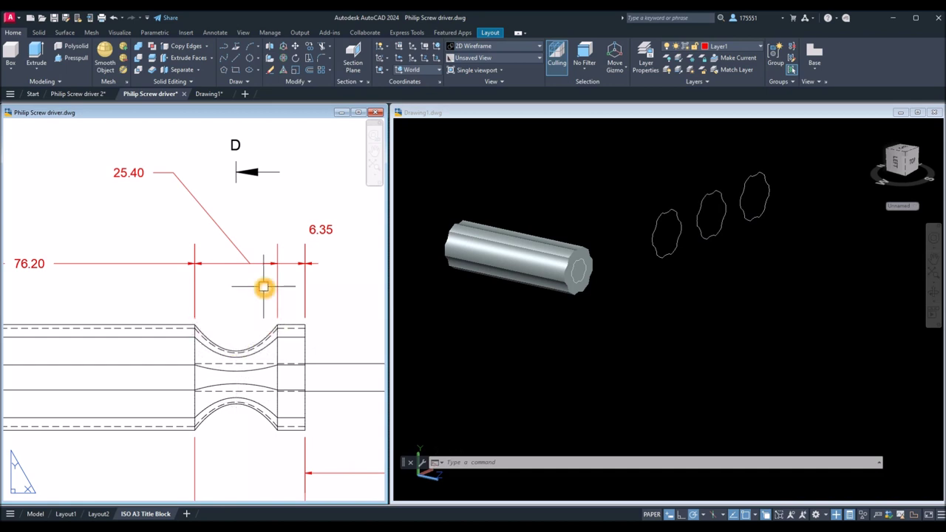
scroll(264, 287, down, 2)
click(238, 290)
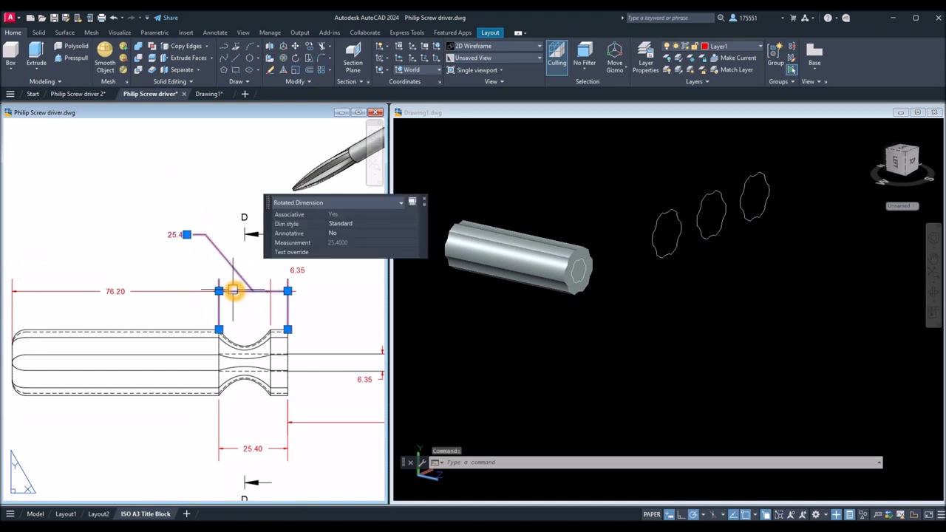
click(264, 317)
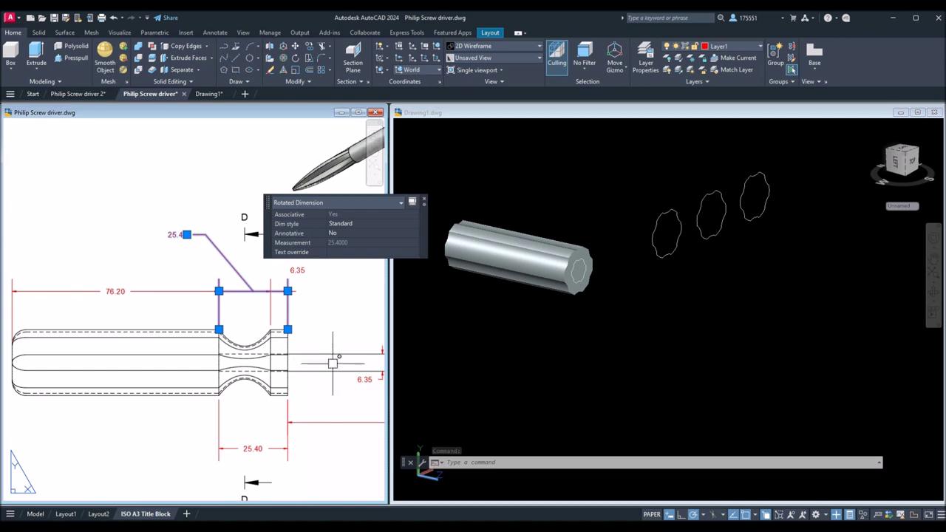
key(Delete)
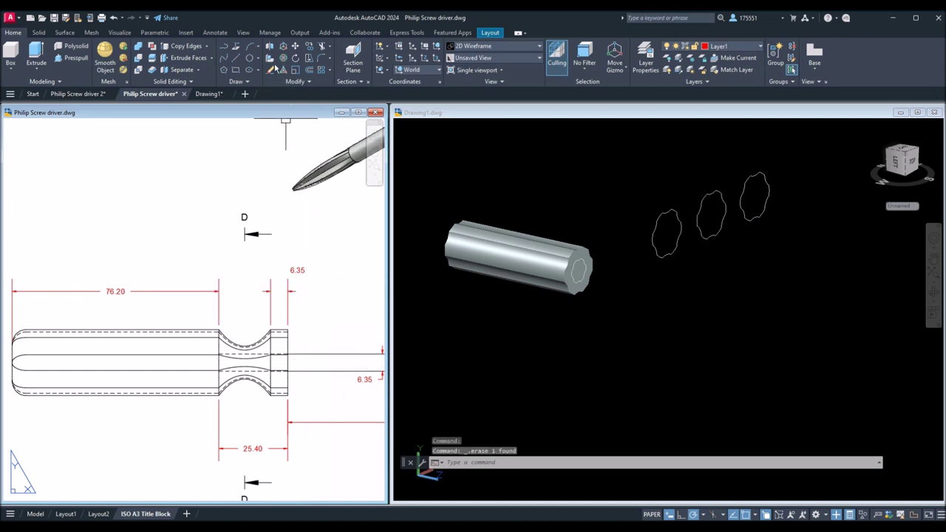
Add a linear dimension across the curved neck, aligned with the 76.20 dimension, and return to Drawing1
click(215, 34)
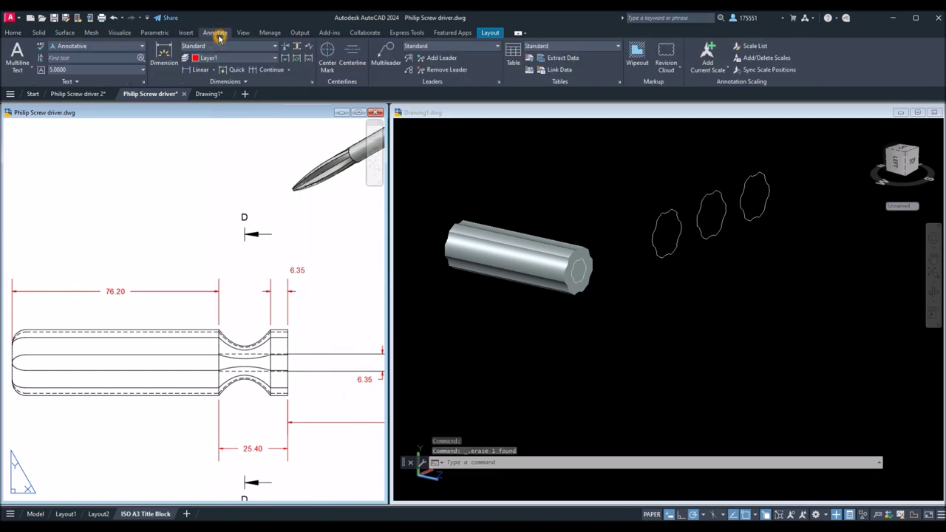
click(200, 70)
scroll(237, 352, up, 2)
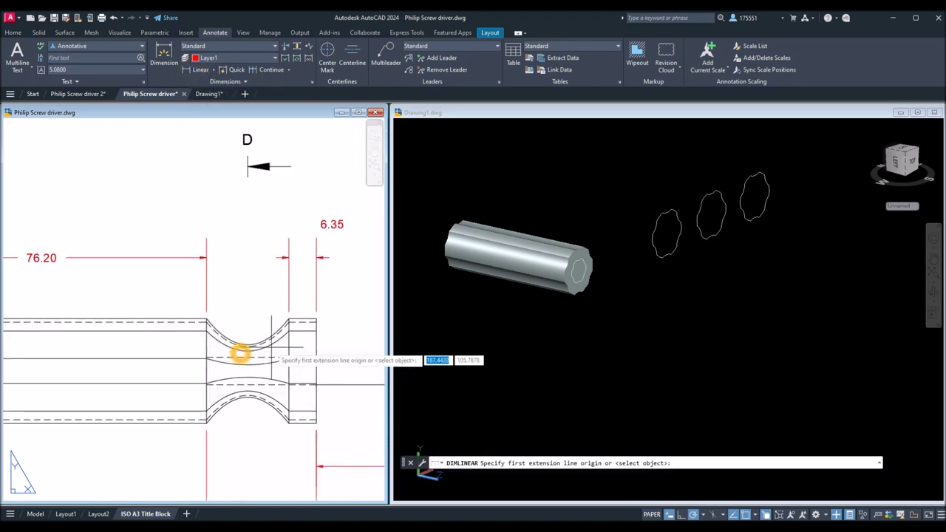
click(288, 320)
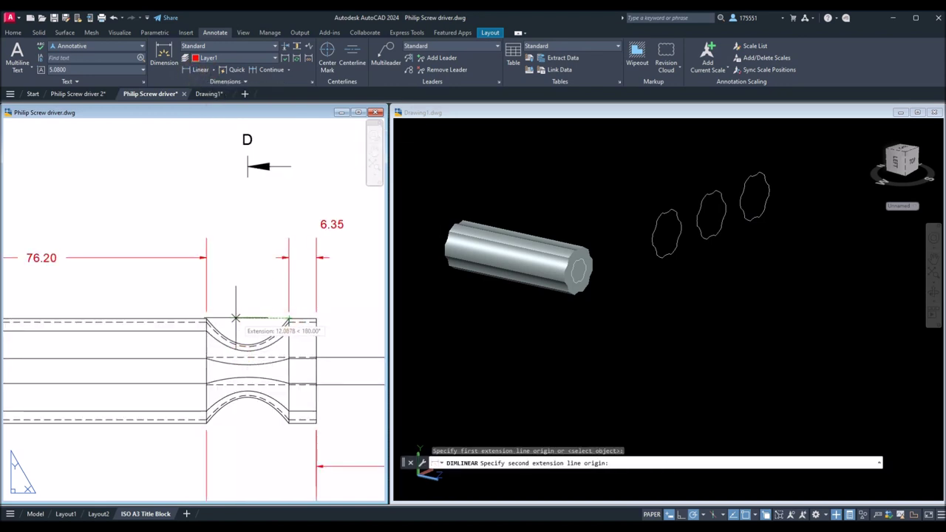
click(206, 320)
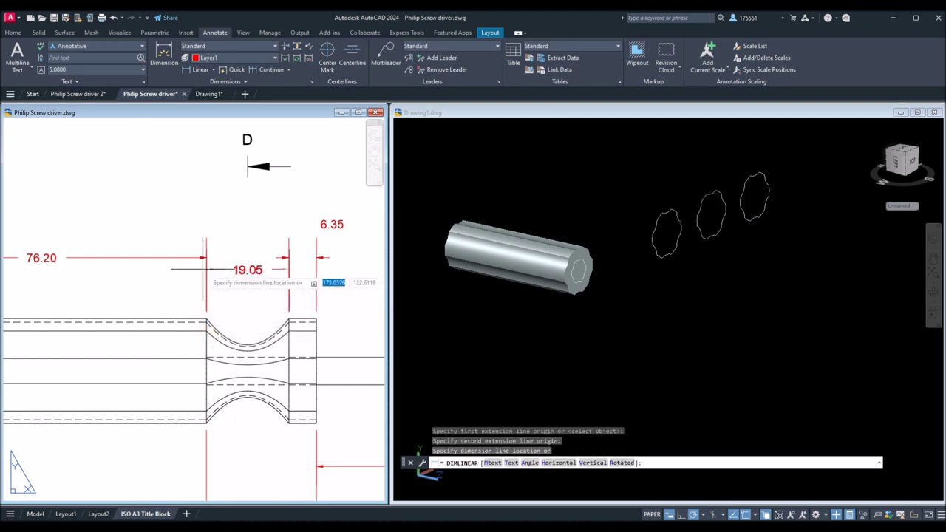
click(208, 257)
click(600, 350)
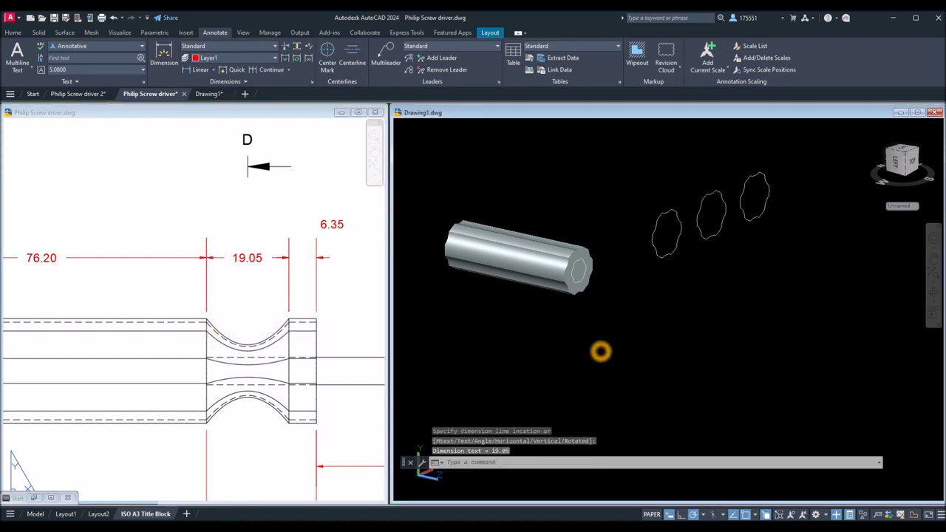
Move the nearest spare scalloped outline by its centre onto the centre of the handle body's front face
middle_drag(621, 291, 566, 302)
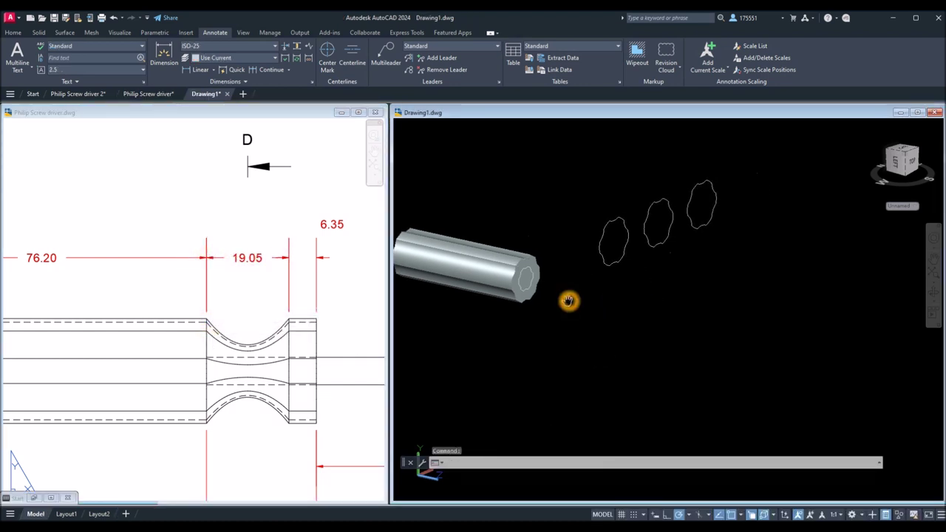
click(599, 257)
right_click(538, 197)
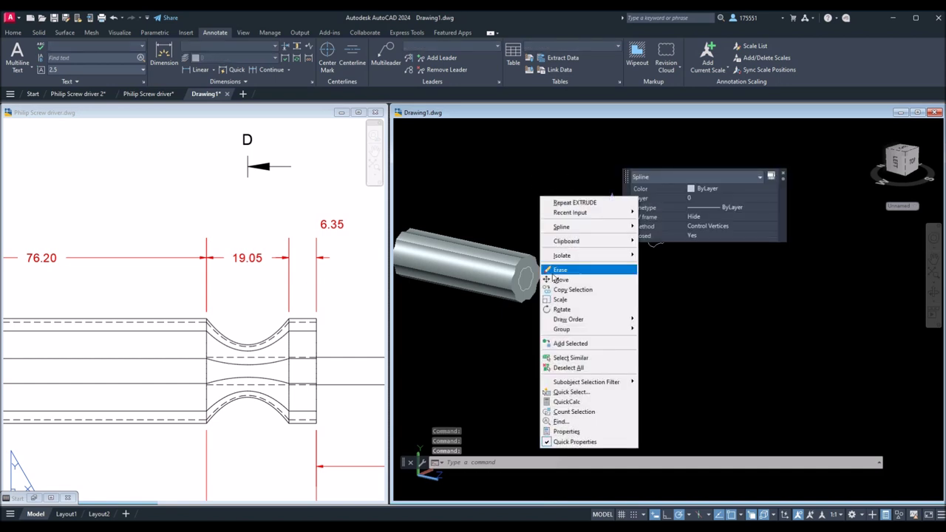
click(559, 280)
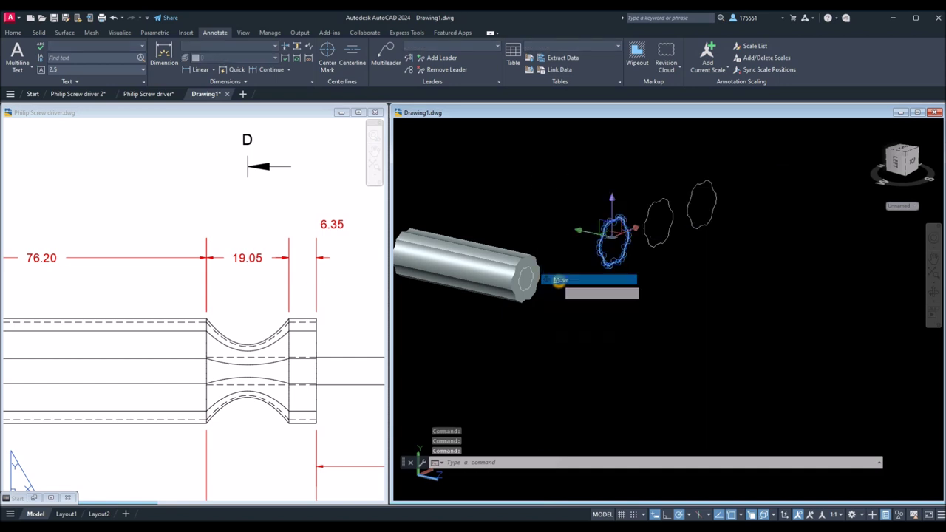
click(612, 238)
scroll(550, 270, up, 2)
scroll(537, 277, down, 3)
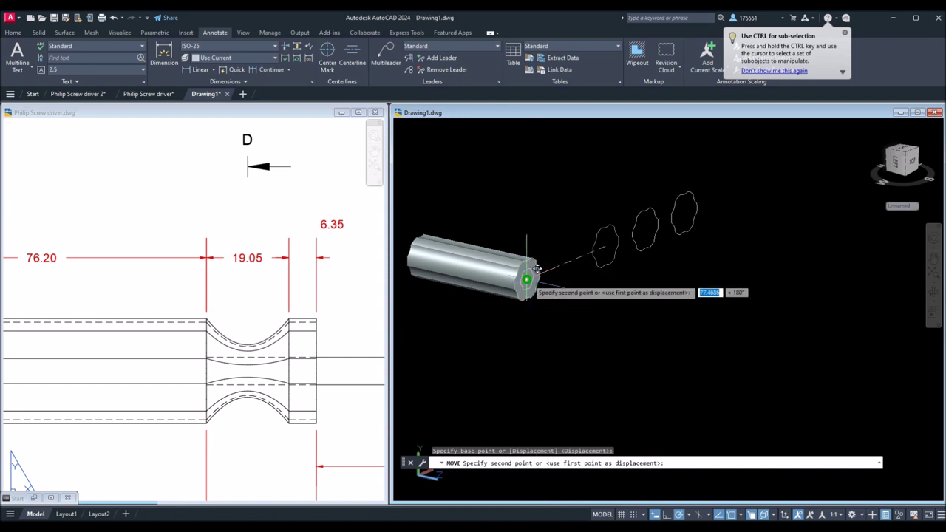
click(527, 279)
Draw a 19.05 long line from the centre of the handle body's front face, outward along the handle axis
scroll(545, 280, up, 3)
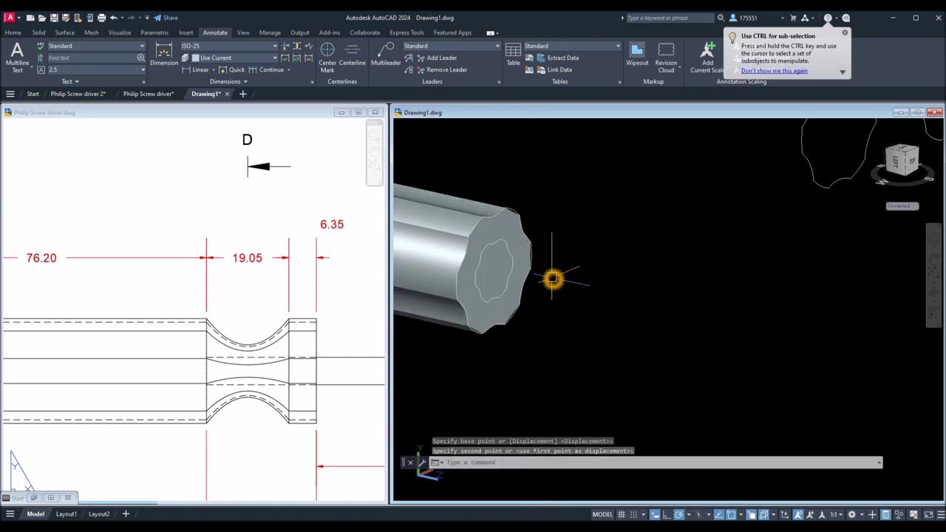
text(4)
key(Return)
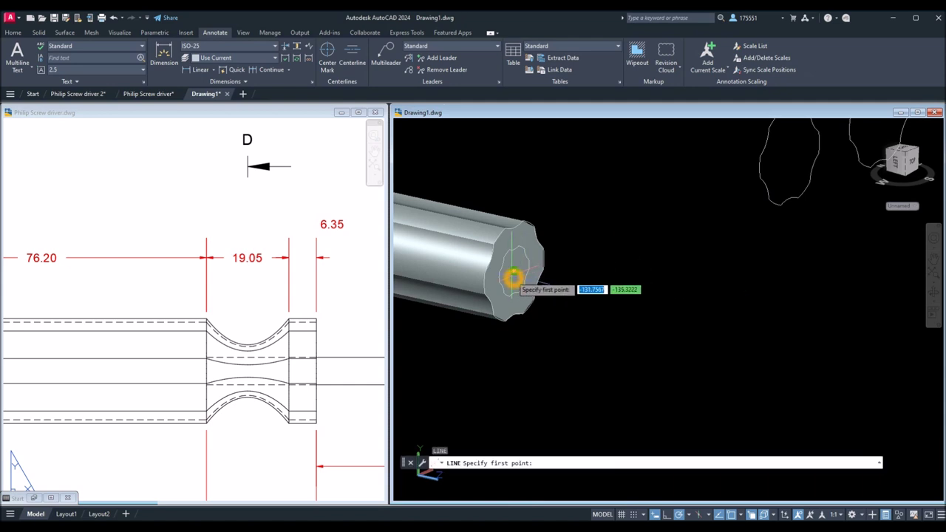
click(515, 272)
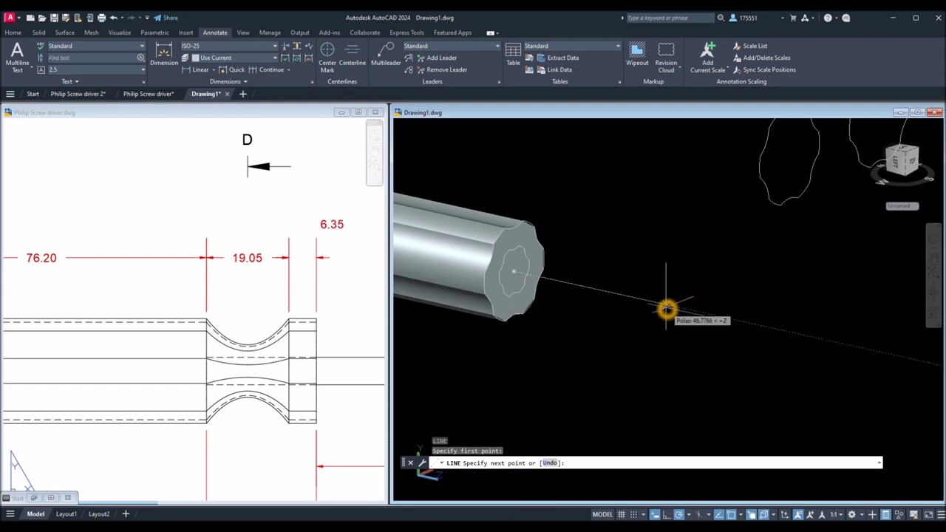
text(19.05)
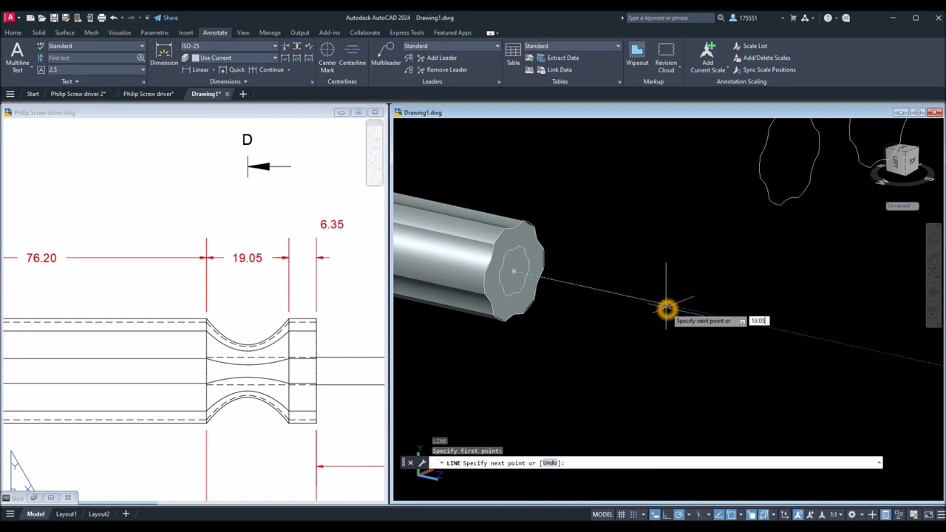
key(Return)
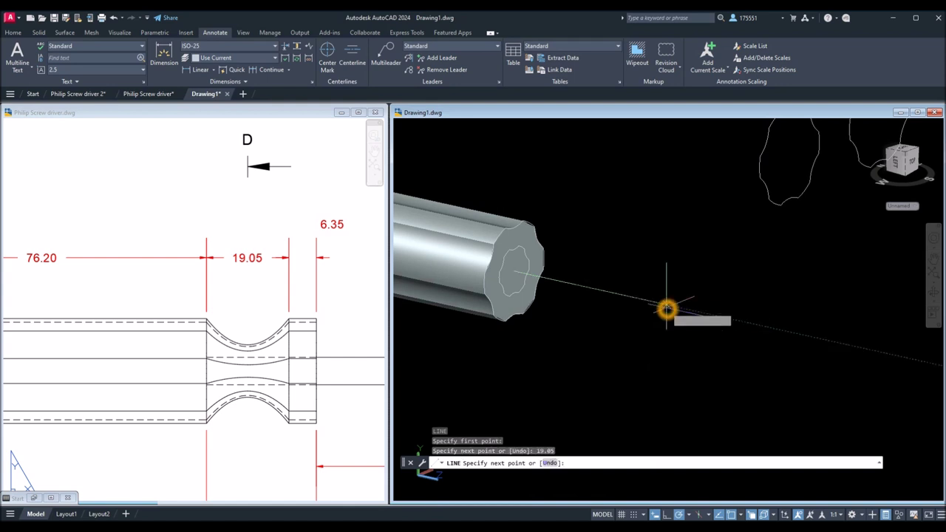
right_click(620, 257)
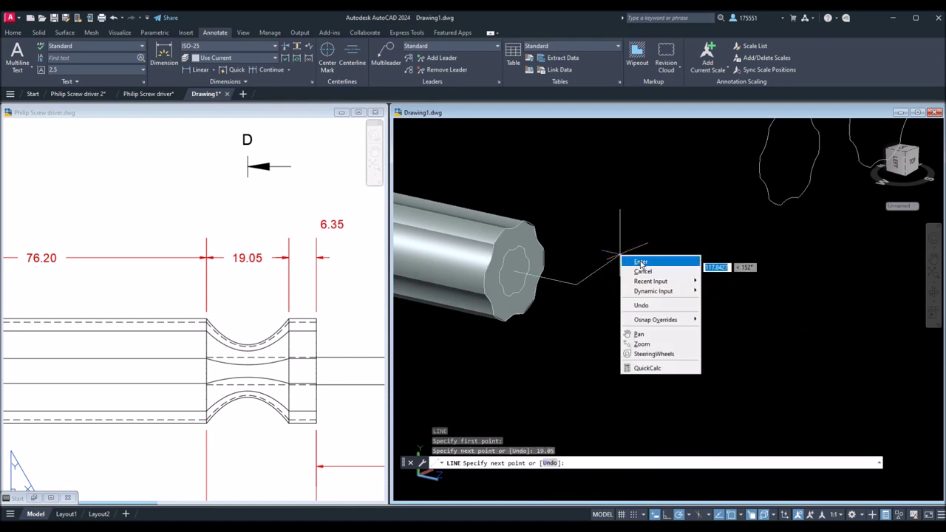
click(635, 263)
click(562, 291)
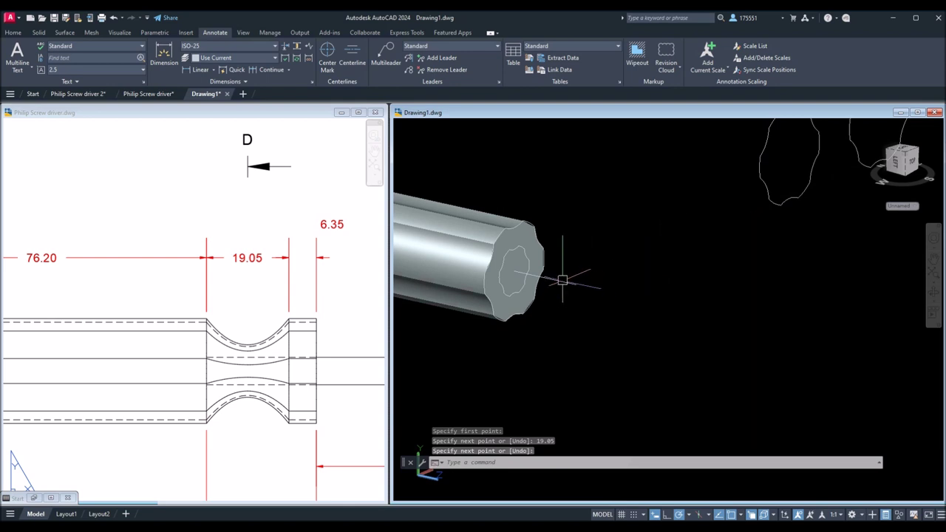
click(561, 281)
key(Escape)
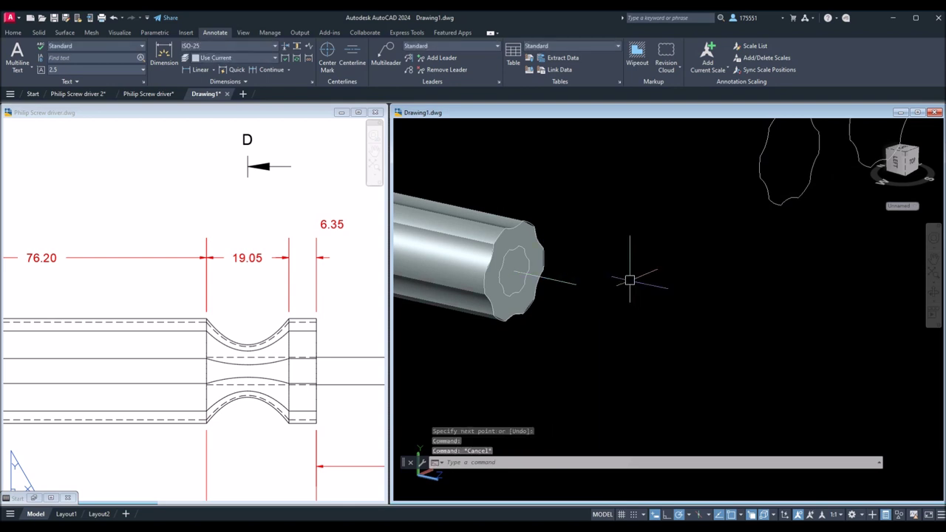
Move the next large scalloped outline by its centre to the free end of the 19.05 axis line
click(769, 203)
right_click(700, 194)
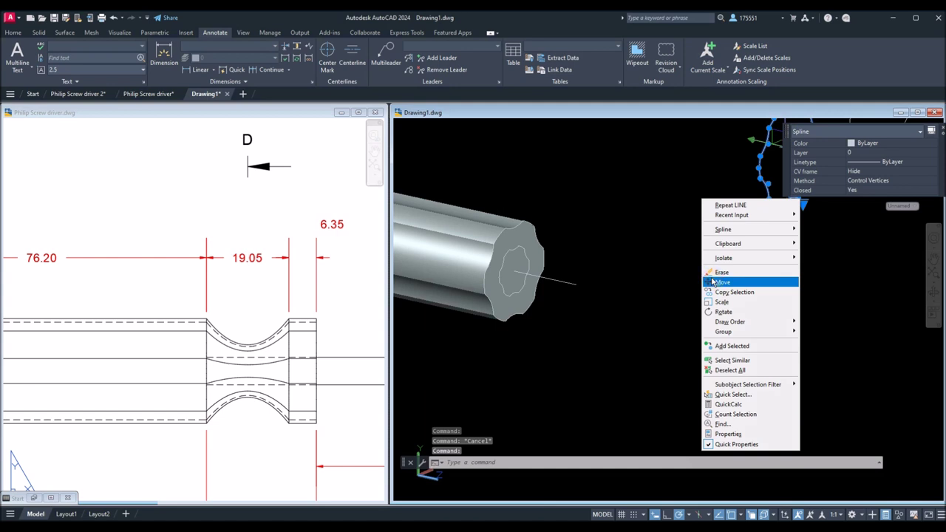
click(713, 278)
click(788, 155)
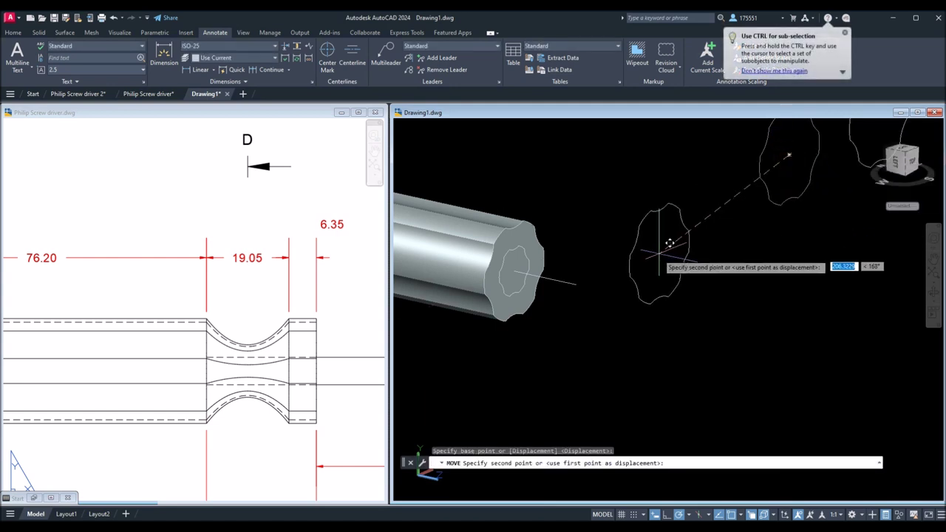
click(576, 282)
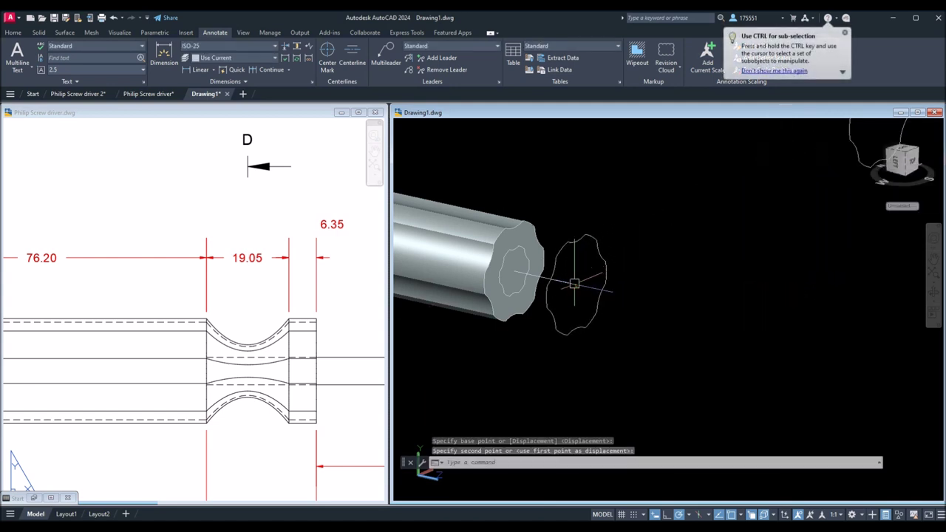
Move the small scalloped outline from the handle's front face to the midpoint of the axis line
scroll(534, 263, up, 2)
click(534, 262)
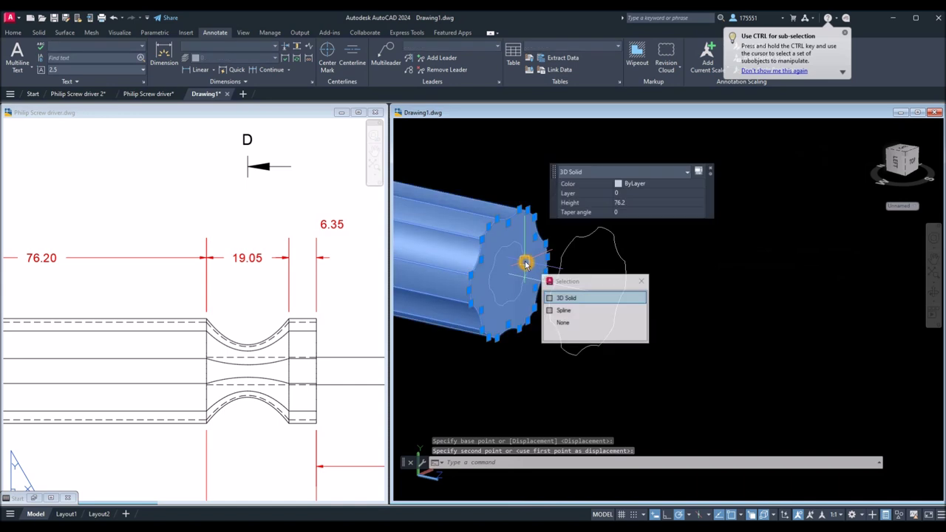
click(563, 311)
right_click(560, 185)
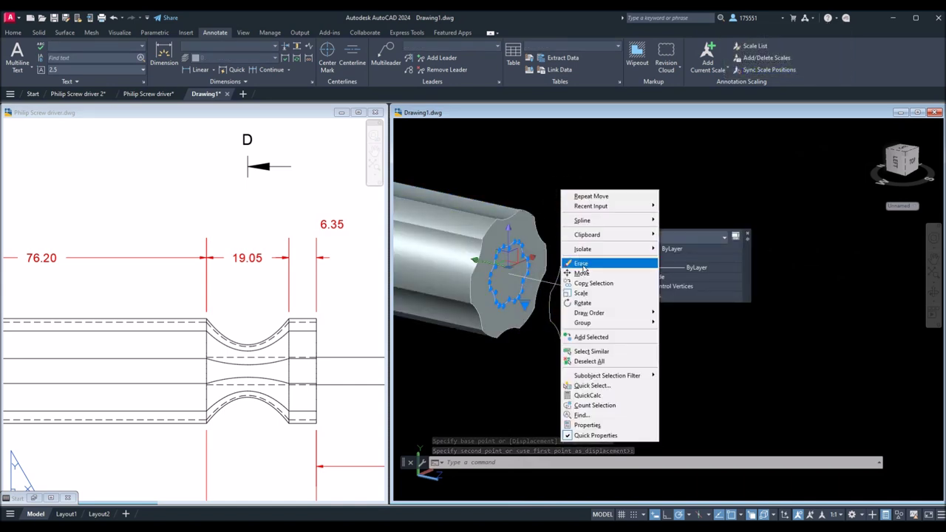
click(580, 273)
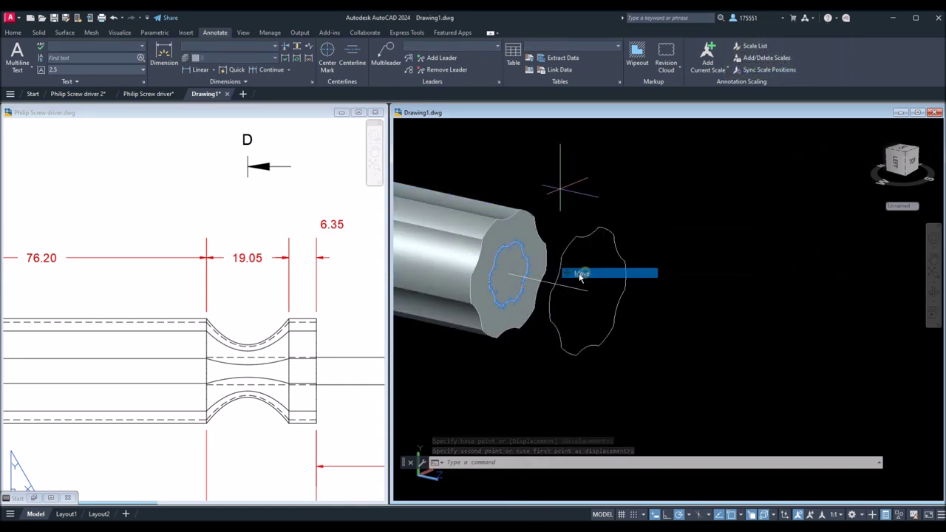
click(515, 275)
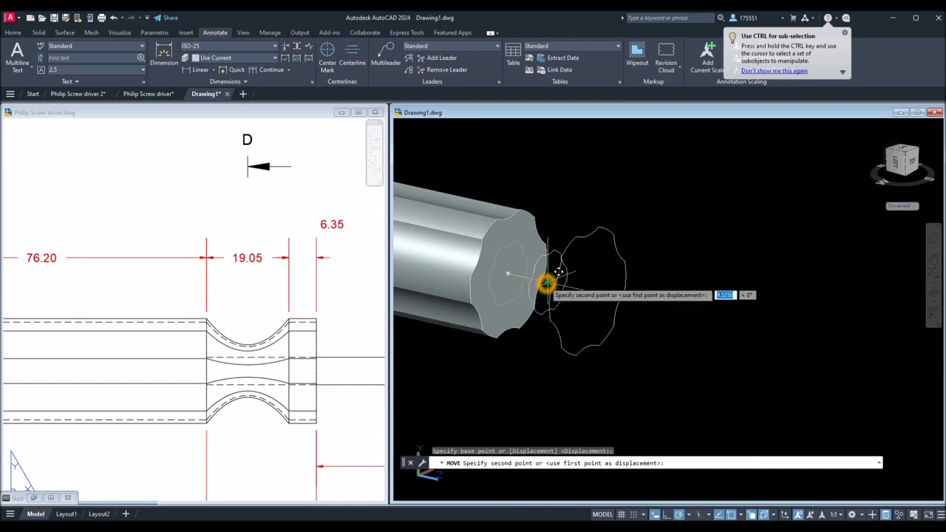
click(544, 285)
Delete the remaining spare scalloped outline beside the handle
mouse_move(605, 283)
shift+middle_down()
mouse_move(650, 285)
mouse_move(688, 260)
mouse_move(663, 234)
mouse_move(634, 259)
mouse_move(659, 269)
mouse_move(653, 278)
shift+middle_up()
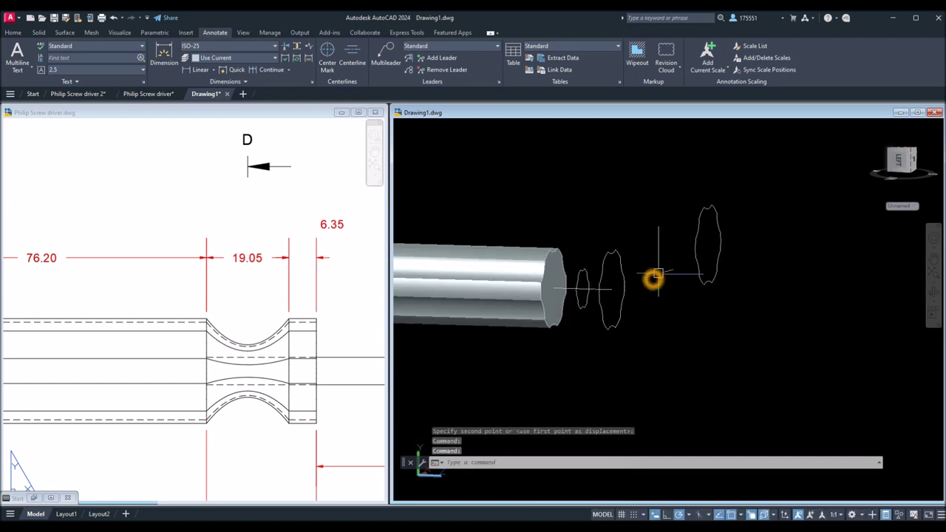
click(693, 255)
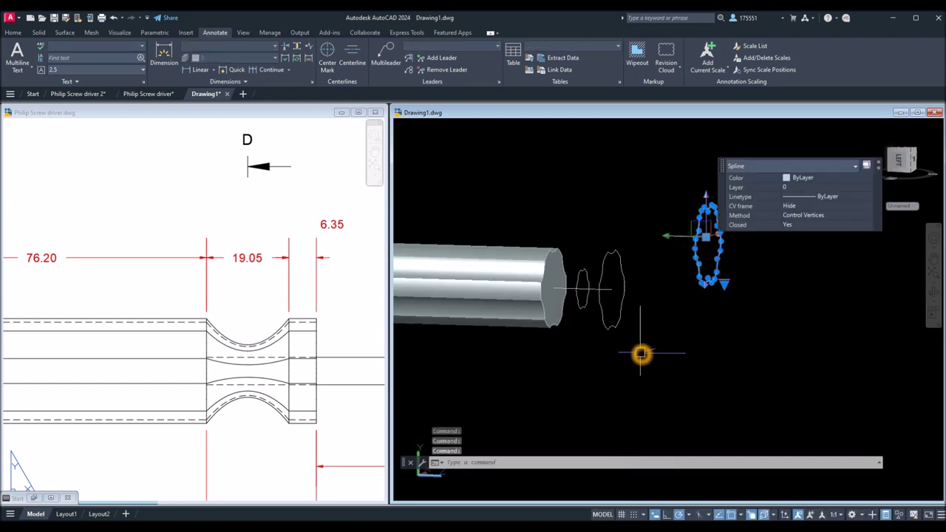
key(Delete)
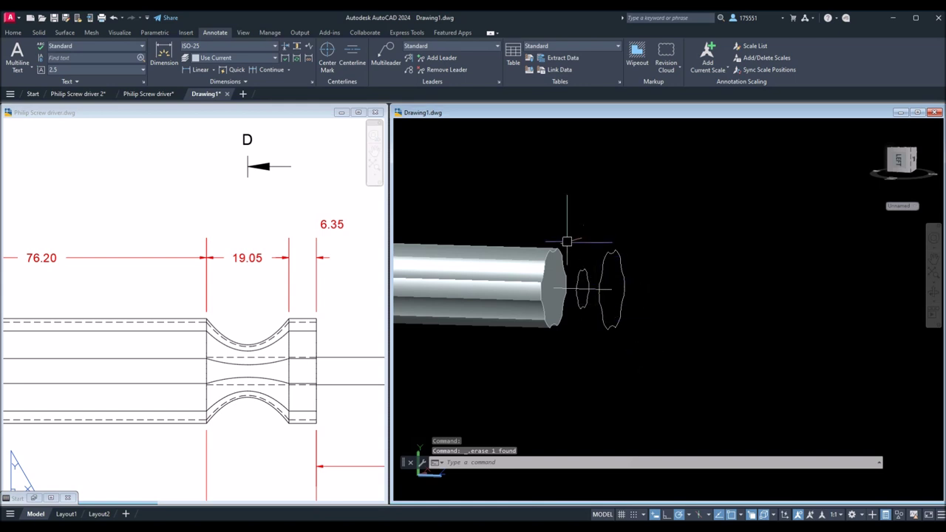
Hide the extruded handle body so only the three outlines and the axis line stay in view
click(547, 273)
right_click(517, 186)
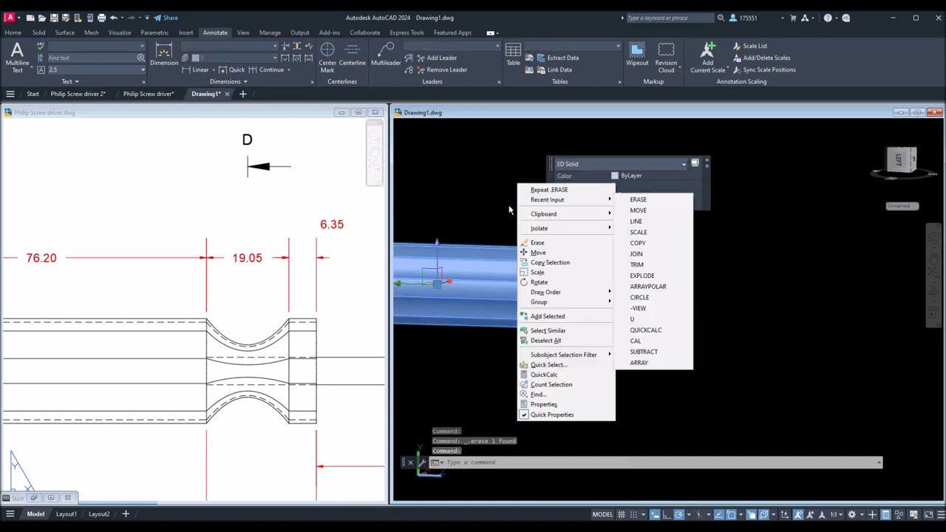
mouse_move(565, 228)
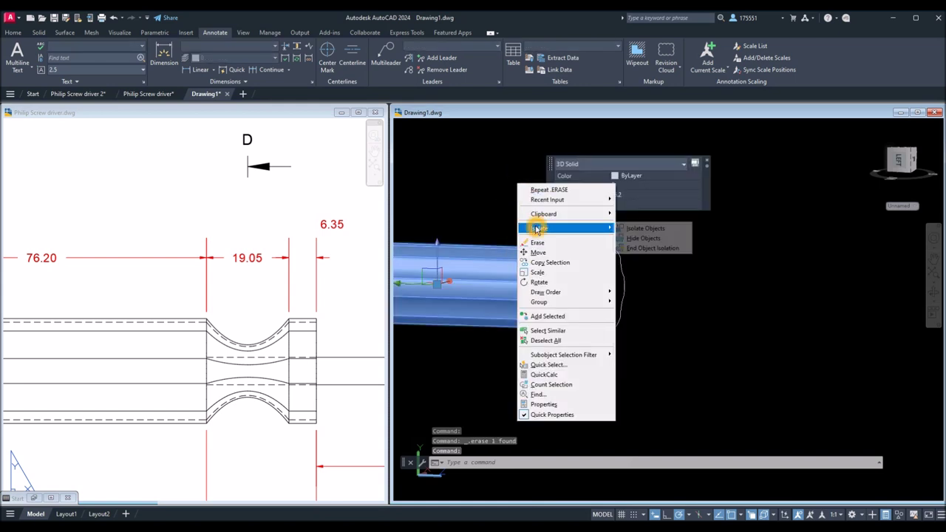
click(643, 238)
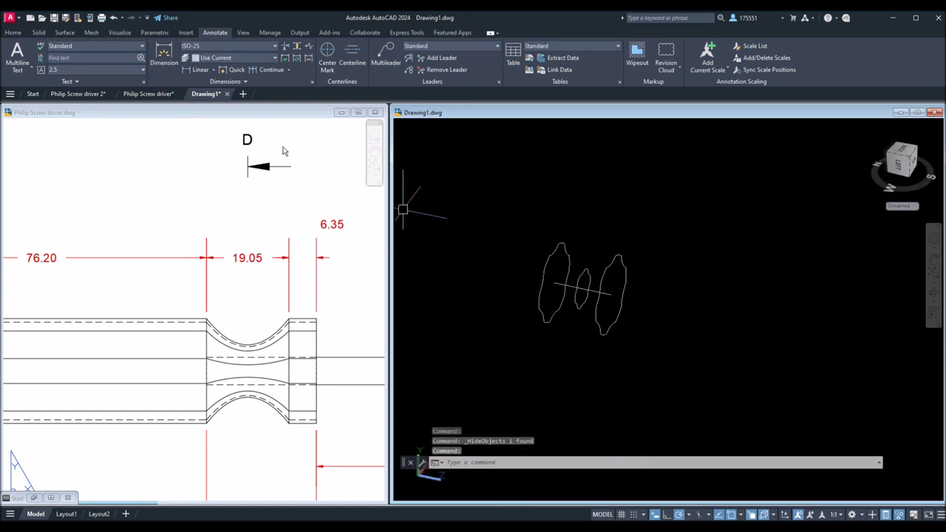
Loft a solid neck through the large rear, small middle and large front outlines, using cross sections only
click(19, 34)
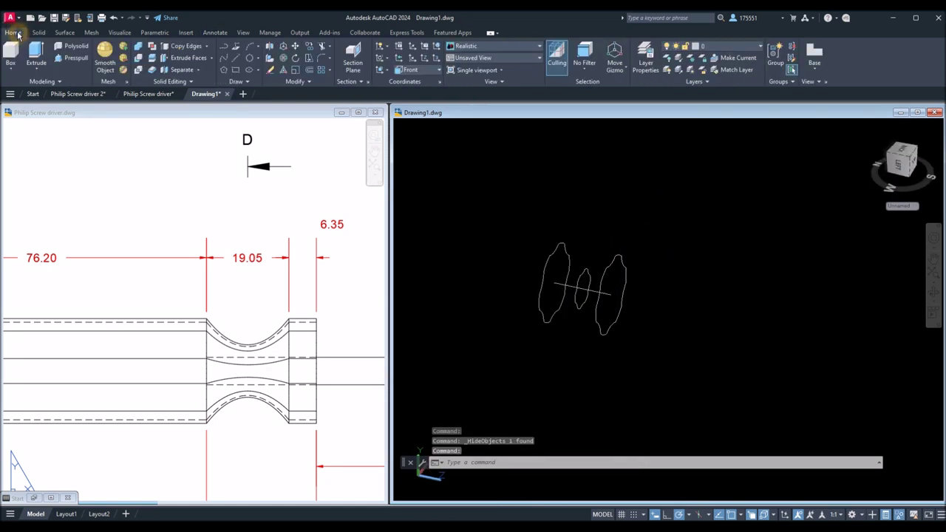
click(41, 70)
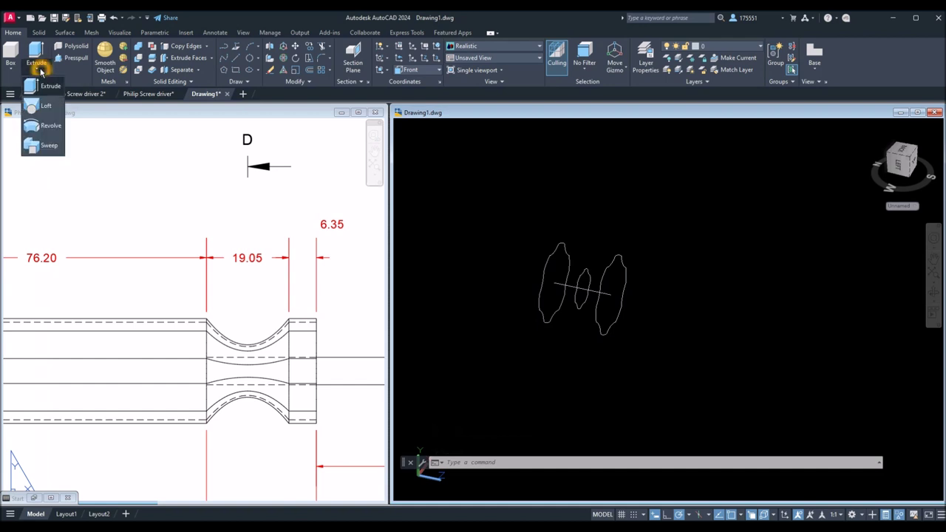
click(50, 109)
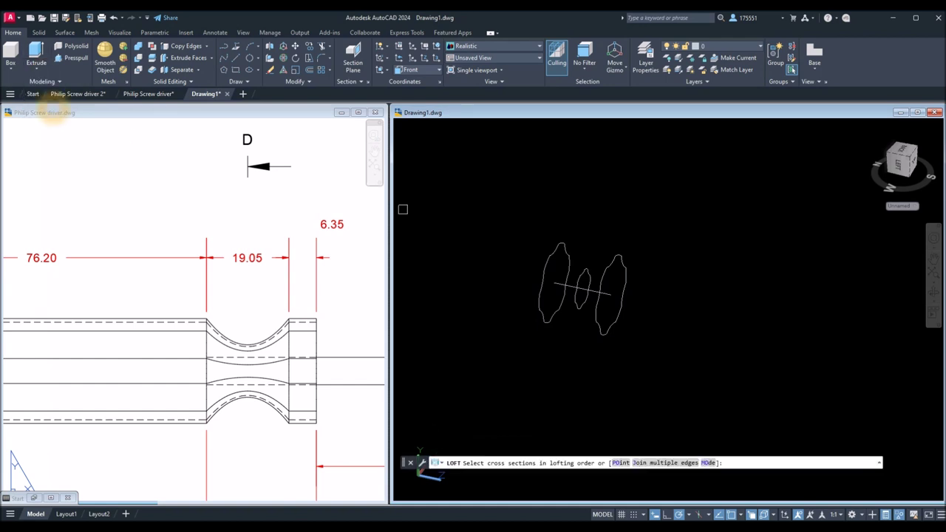
click(566, 262)
click(579, 276)
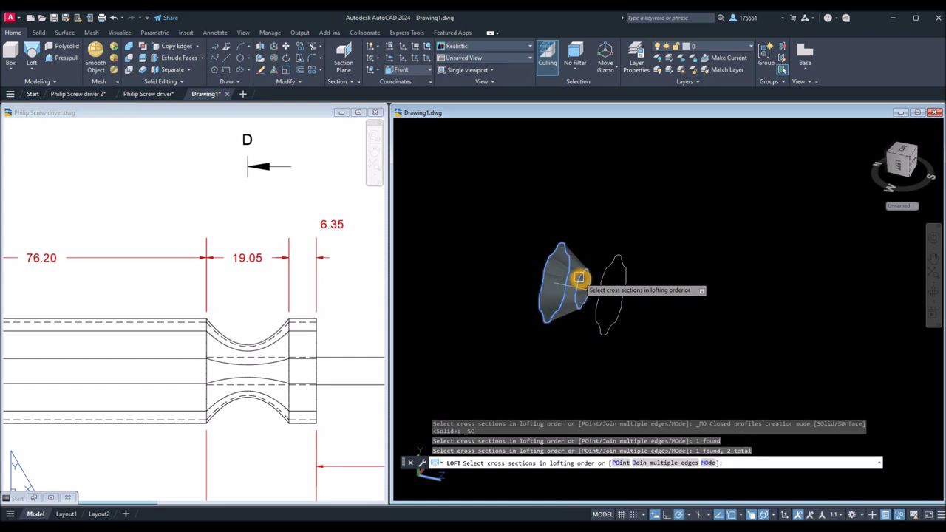
click(600, 274)
right_click(612, 231)
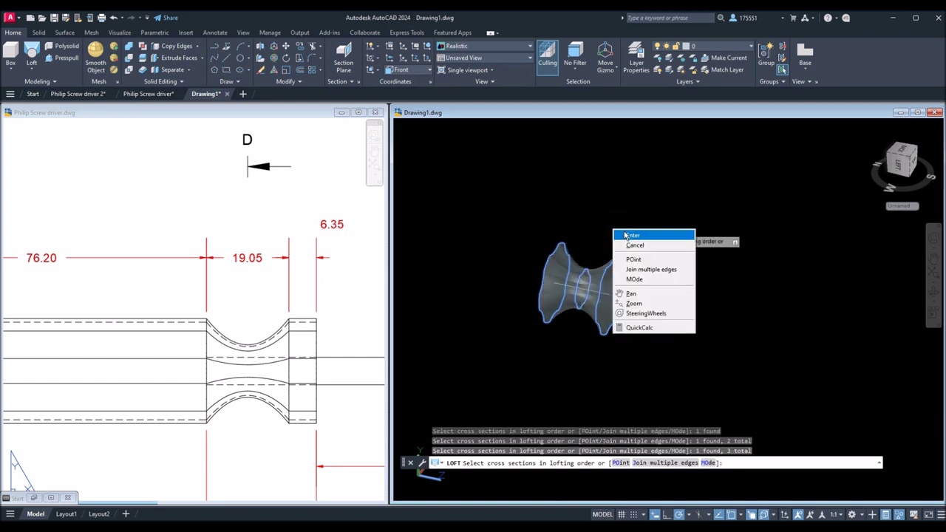
click(624, 235)
right_click(625, 235)
click(637, 240)
mouse_move(631, 224)
shift+middle_down()
mouse_move(633, 232)
mouse_move(611, 245)
mouse_move(566, 232)
mouse_move(618, 234)
shift+middle_up()
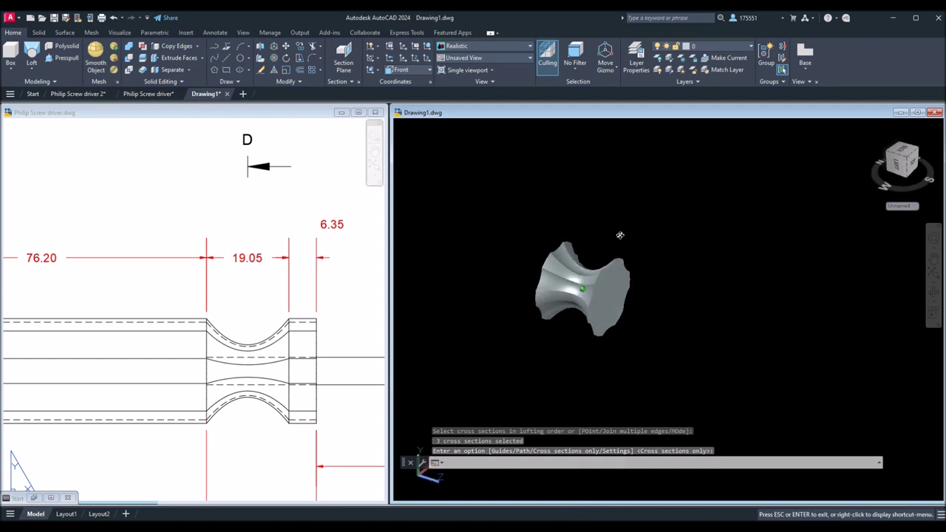
key(Return)
End the object isolation to bring the hidden handle body back beside the lofted neck
right_click(516, 190)
click(481, 182)
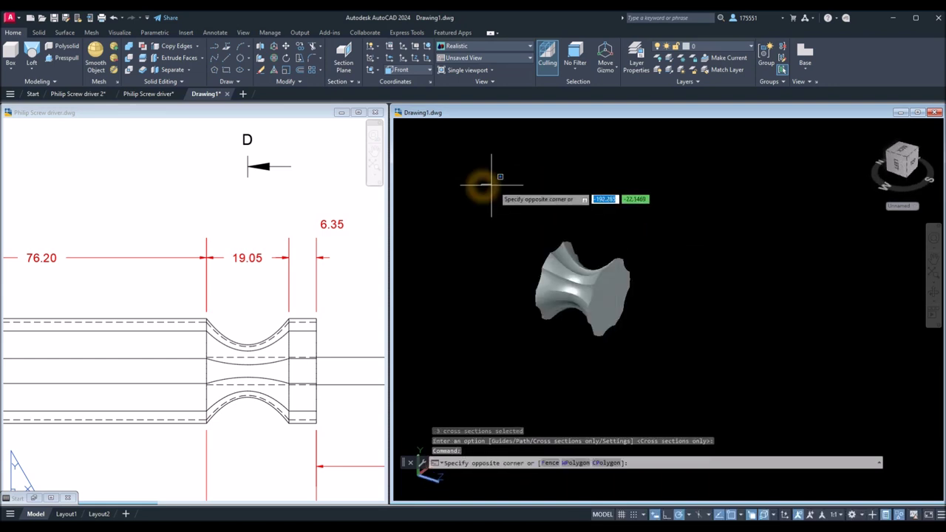
right_click(501, 168)
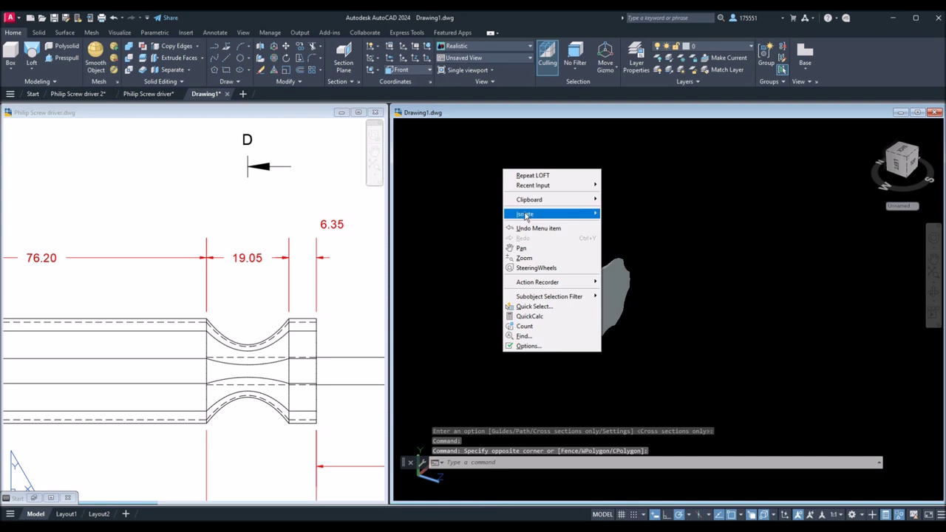
mouse_move(526, 214)
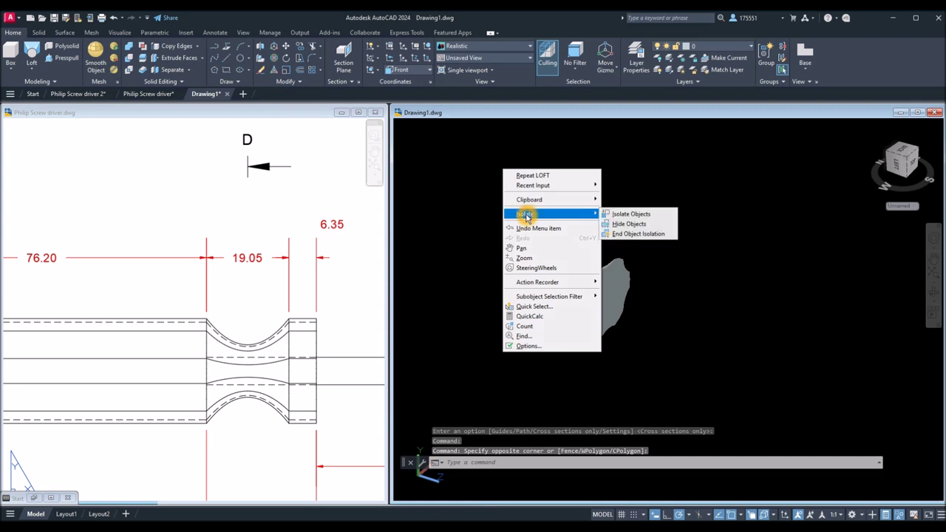
click(596, 214)
click(636, 234)
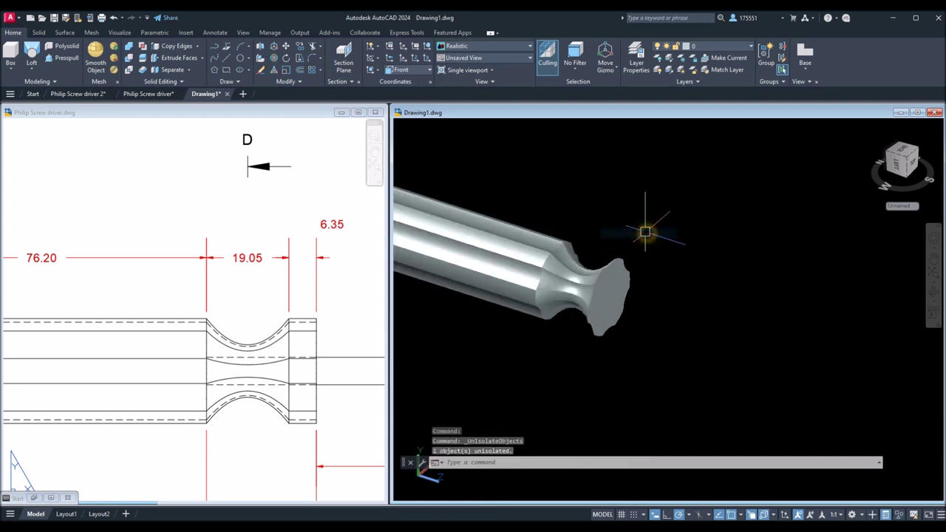
Presspull the front face of the lofted neck outward by 6.35 to form the collar, following the reference drawing
click(333, 350)
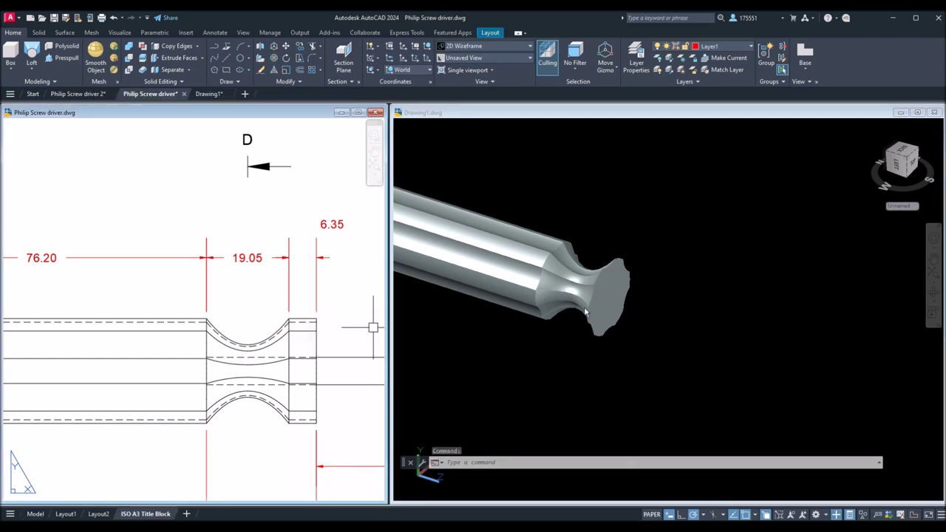
click(329, 224)
key(Escape)
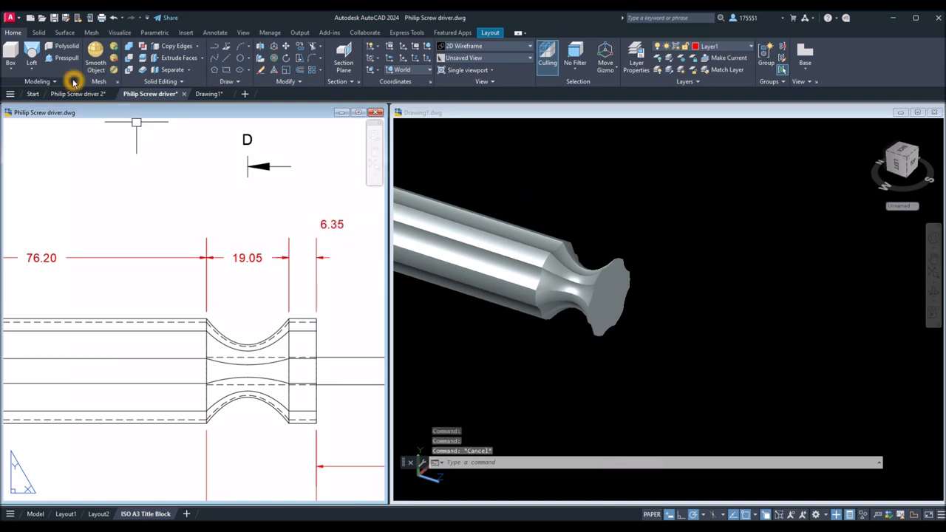
click(65, 61)
click(653, 296)
click(65, 60)
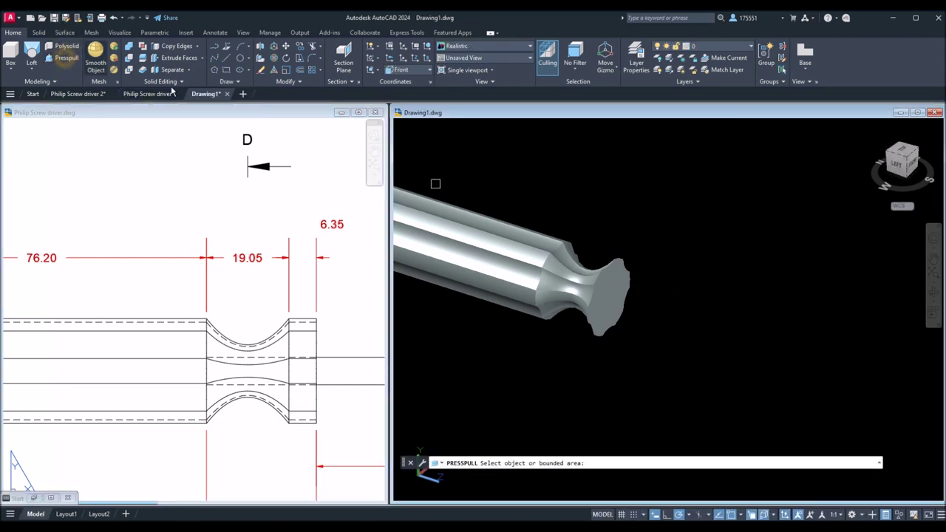
click(613, 295)
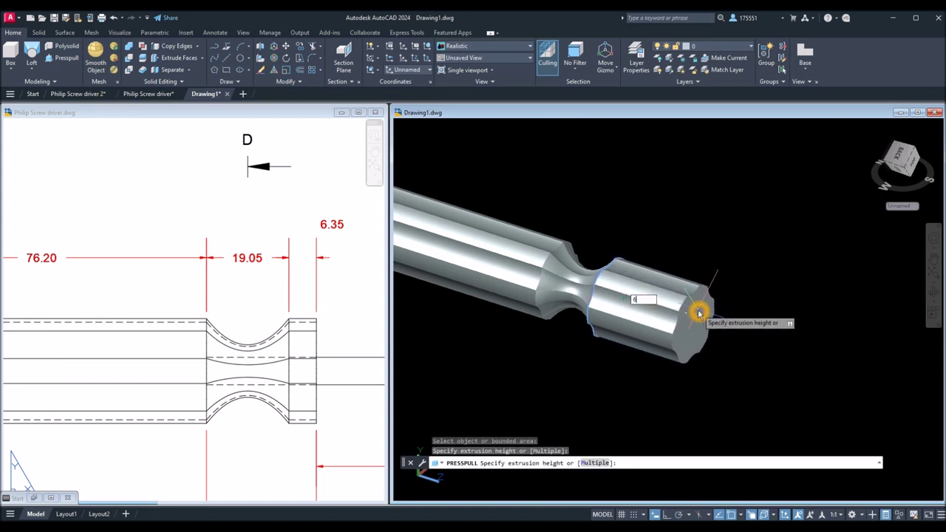
text(6.35)
key(Return)
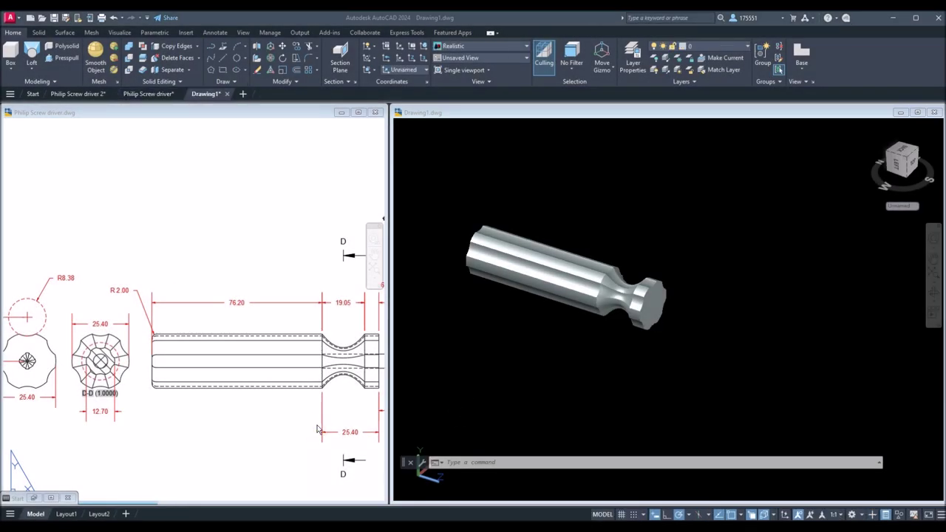
Fillet the whole scalloped edge loop at the rear end of the handle with radius 2, following the reference drawing
click(443, 334)
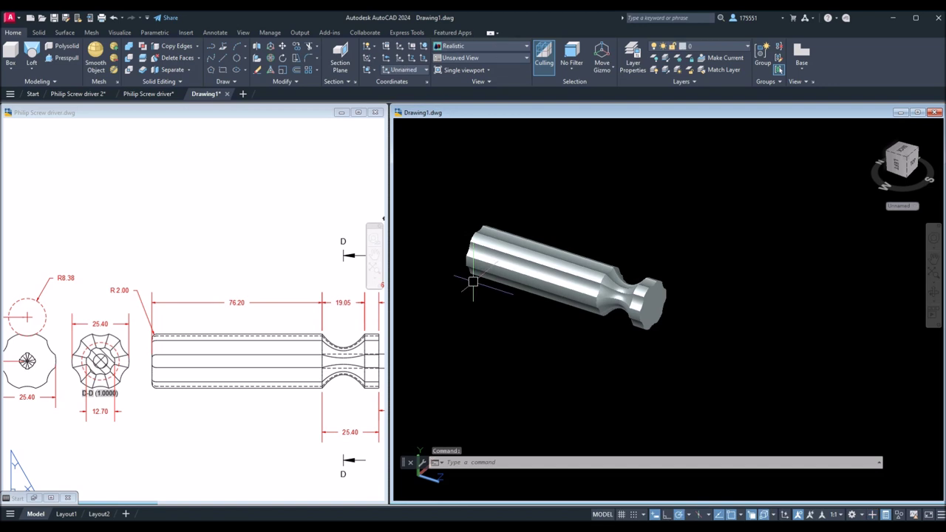
click(266, 383)
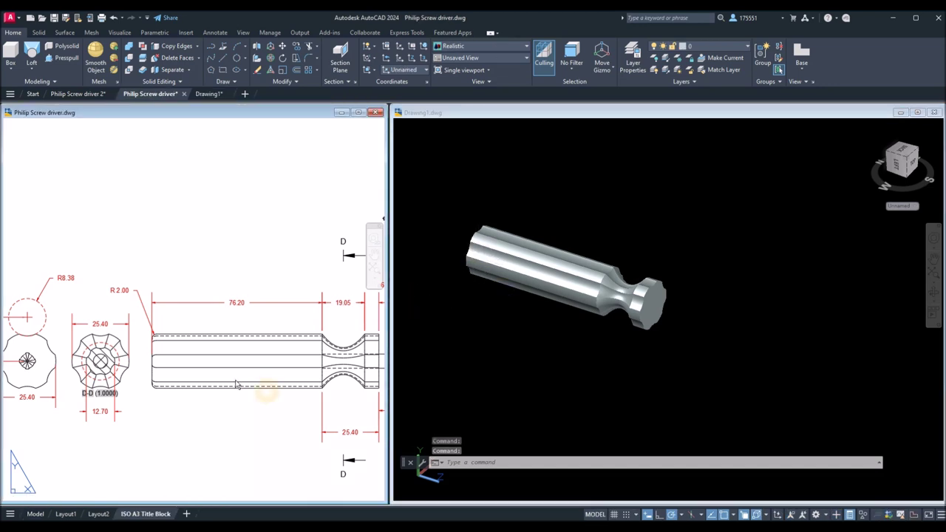
scroll(163, 340, up, 2)
middle_drag(164, 341, 204, 363)
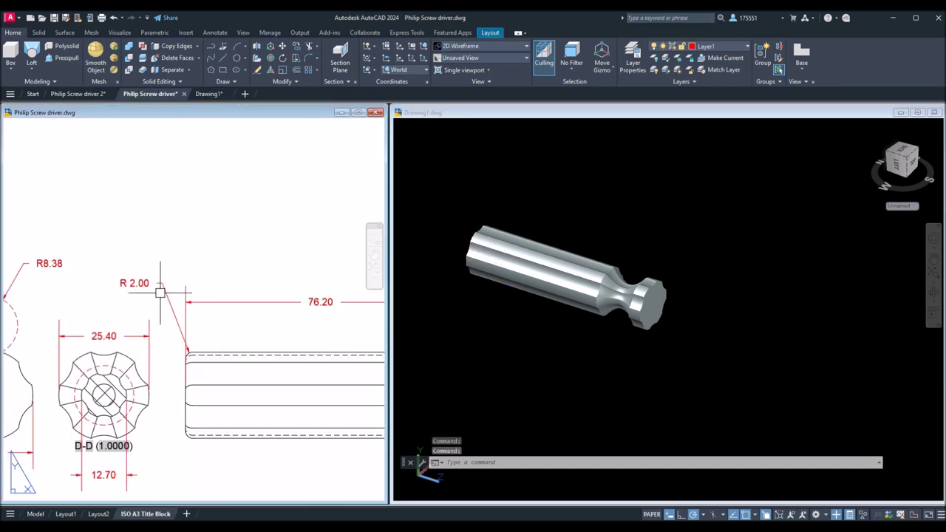
key(Escape)
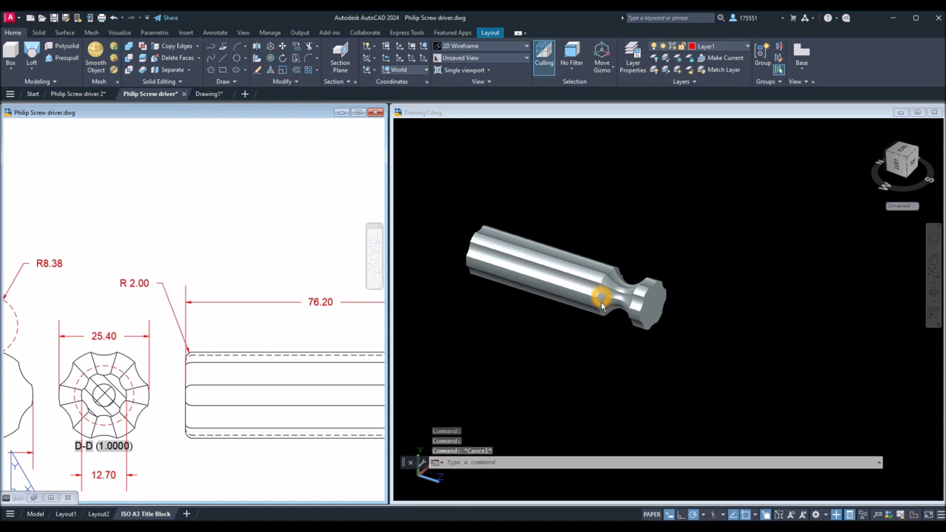
click(601, 300)
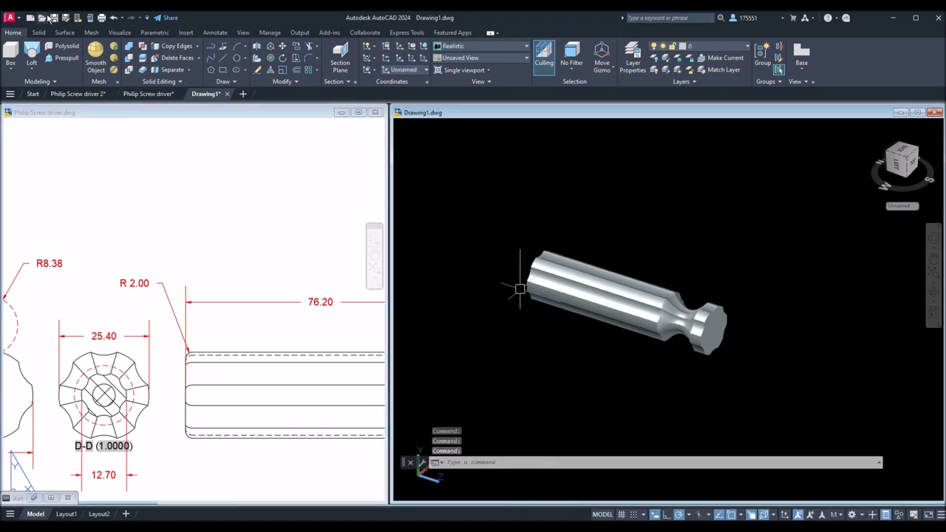
click(39, 33)
click(359, 58)
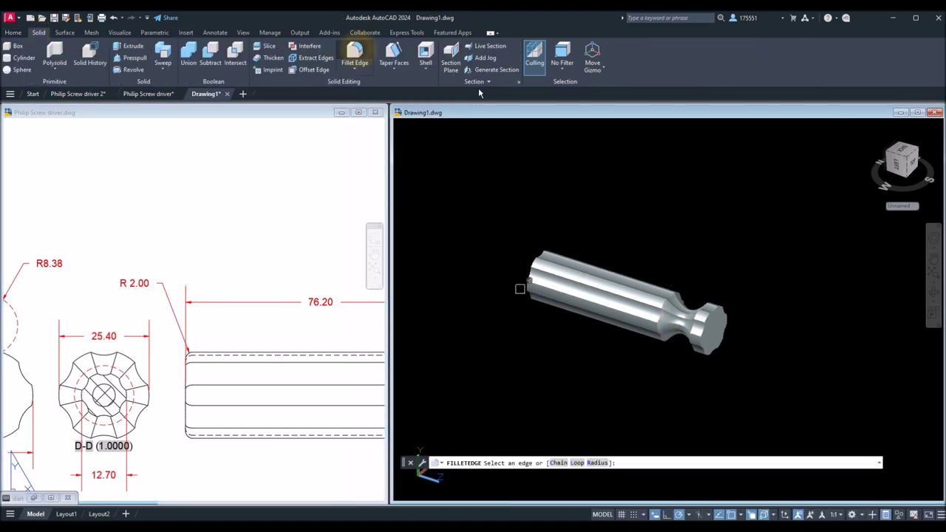
click(597, 463)
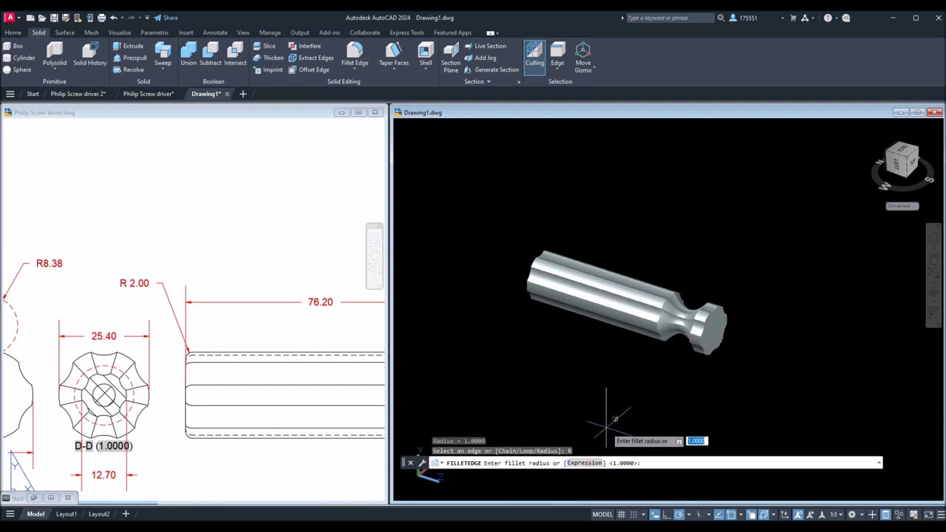
key(Return)
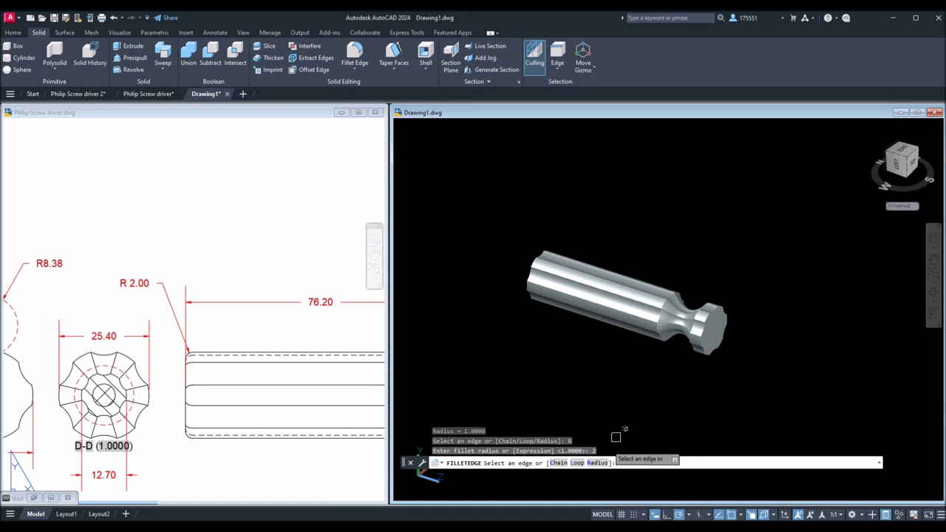
click(577, 462)
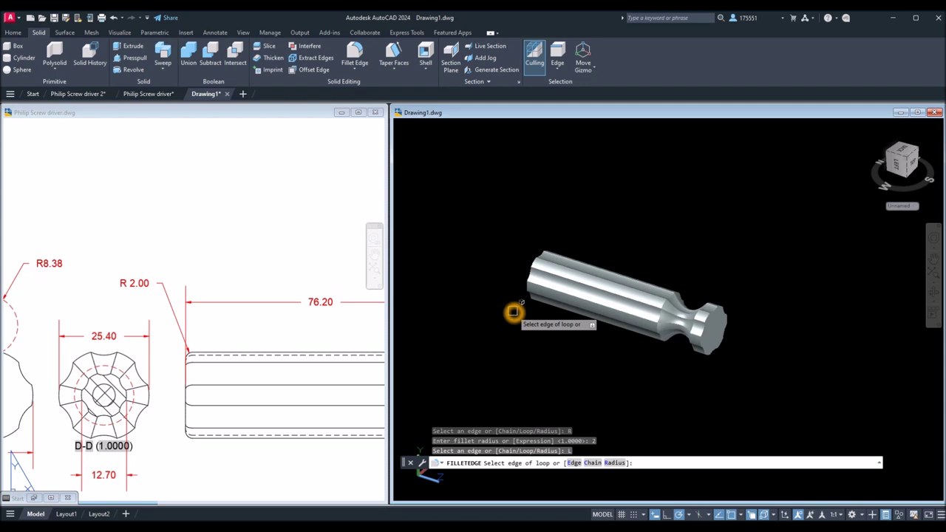
shift+middle_drag(513, 311, 521, 333)
scroll(511, 342, up, 6)
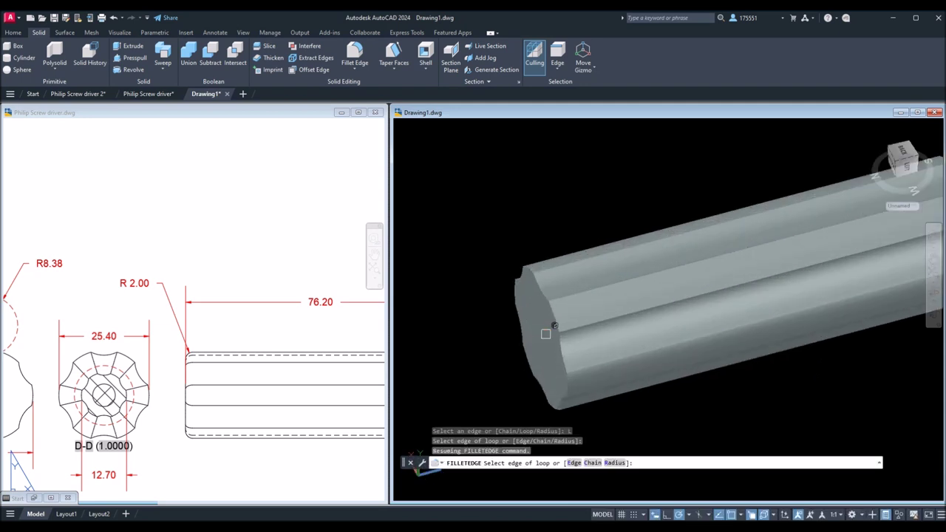
click(554, 322)
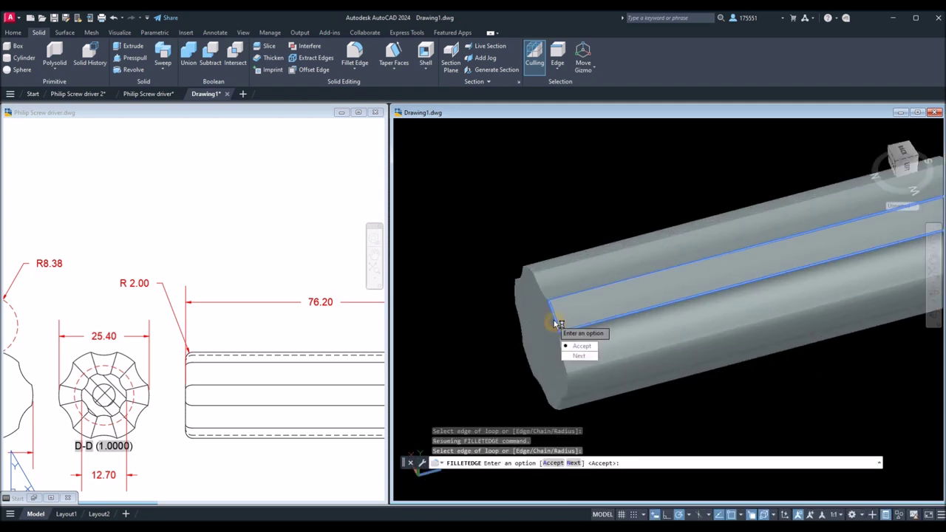
click(578, 356)
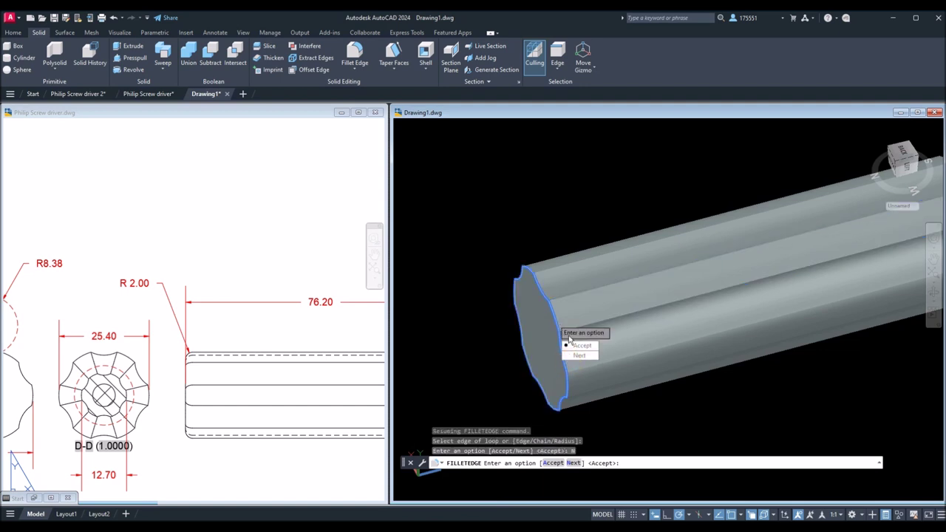
click(580, 346)
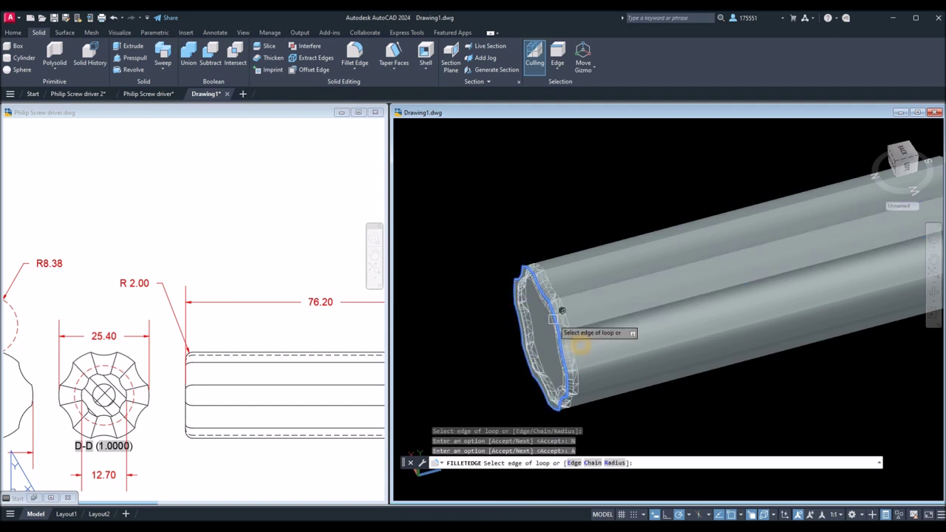
right_click(537, 233)
click(553, 237)
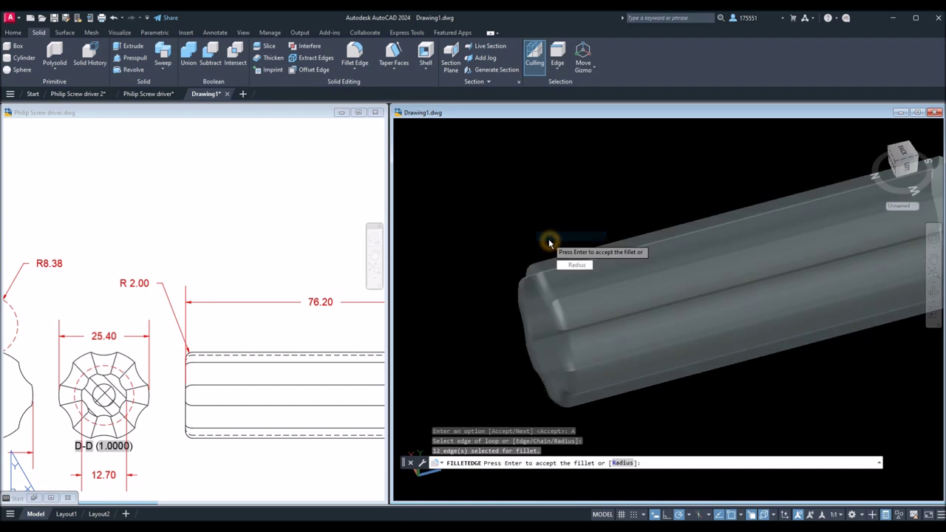
right_click(547, 241)
click(564, 247)
mouse_move(565, 247)
shift+middle_down()
mouse_move(652, 197)
mouse_move(611, 224)
mouse_move(534, 232)
mouse_move(406, 274)
shift+middle_up()
Examine the shaft's diameter and length dimensions in the reference drawing against the collar end of the model
click(316, 315)
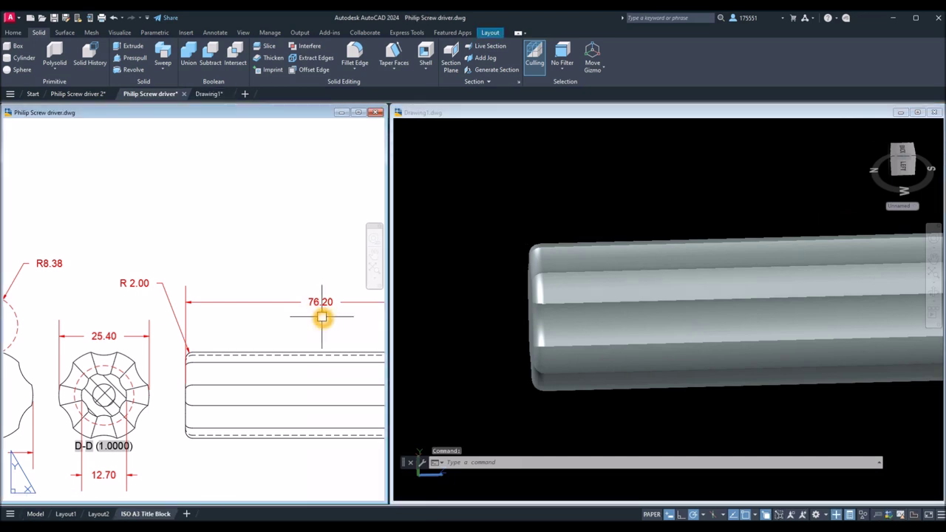
scroll(320, 316, down, 3)
scroll(202, 316, up, 3)
middle_drag(194, 313, 46, 275)
middle_drag(272, 320, 187, 314)
click(678, 258)
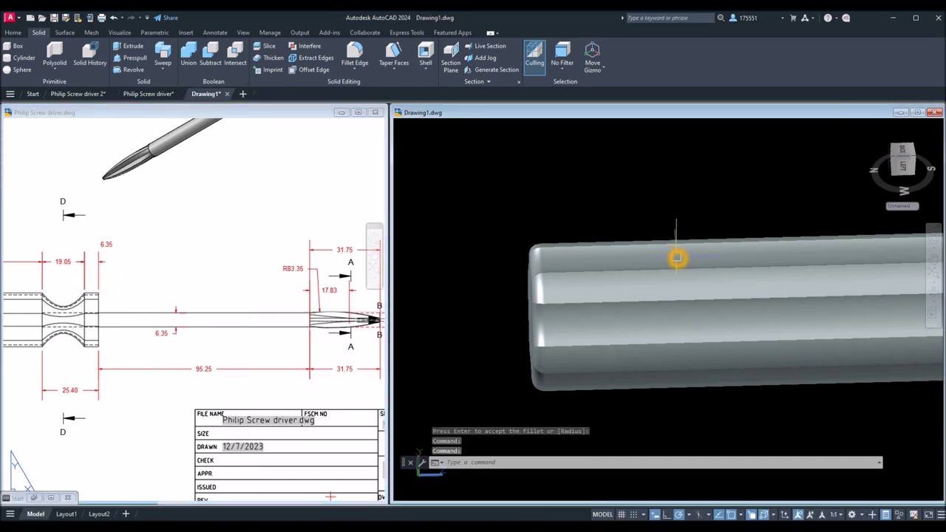
scroll(675, 258, down, 3)
middle_drag(675, 258, 540, 257)
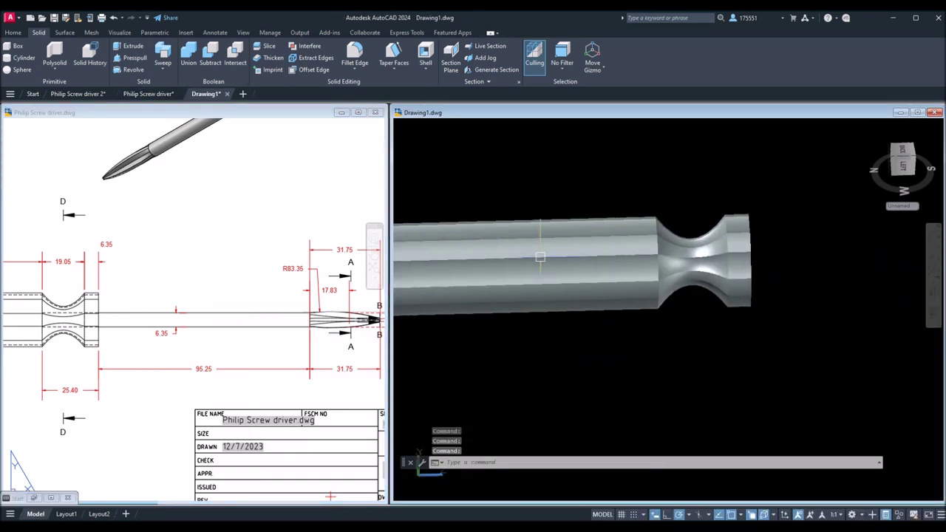
click(162, 337)
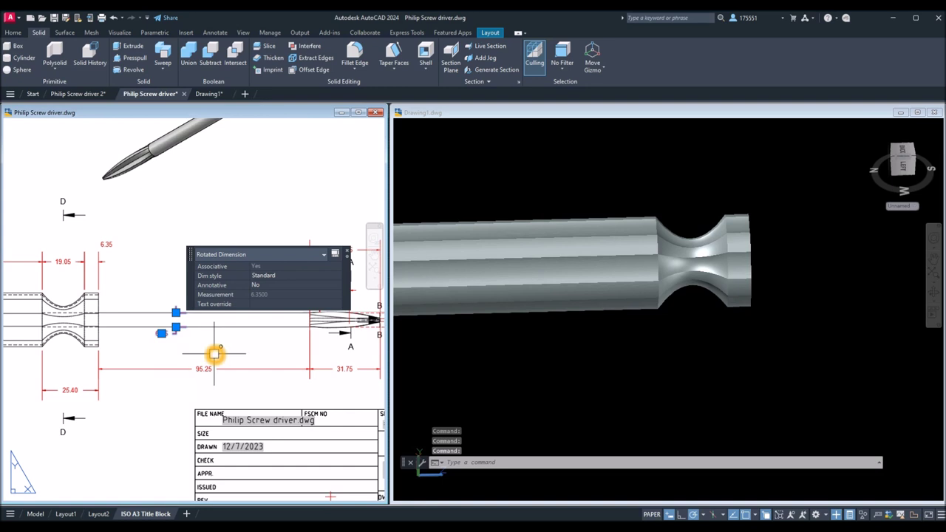
key(Escape)
Draw a circle of diameter 6.35 centred on the front face of the collar
click(640, 367)
shift+middle_drag(640, 367, 575, 347)
key(Return)
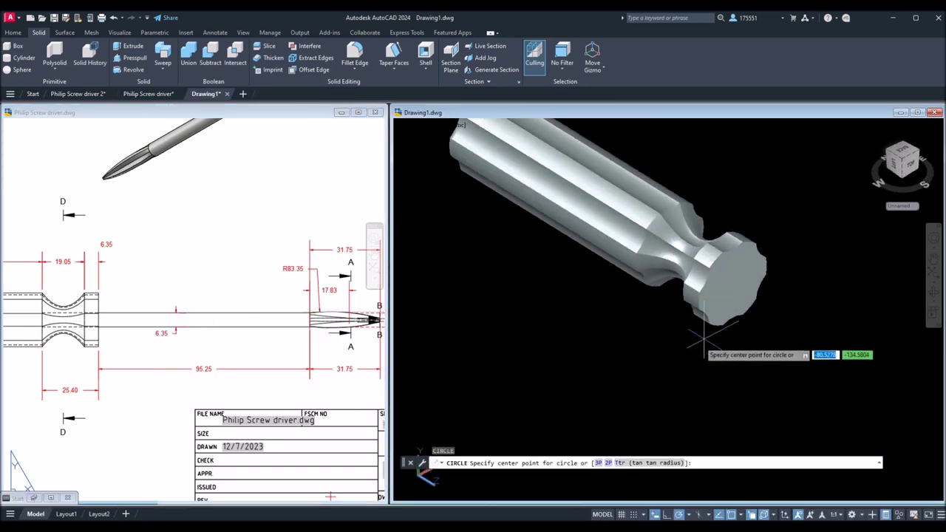
click(734, 281)
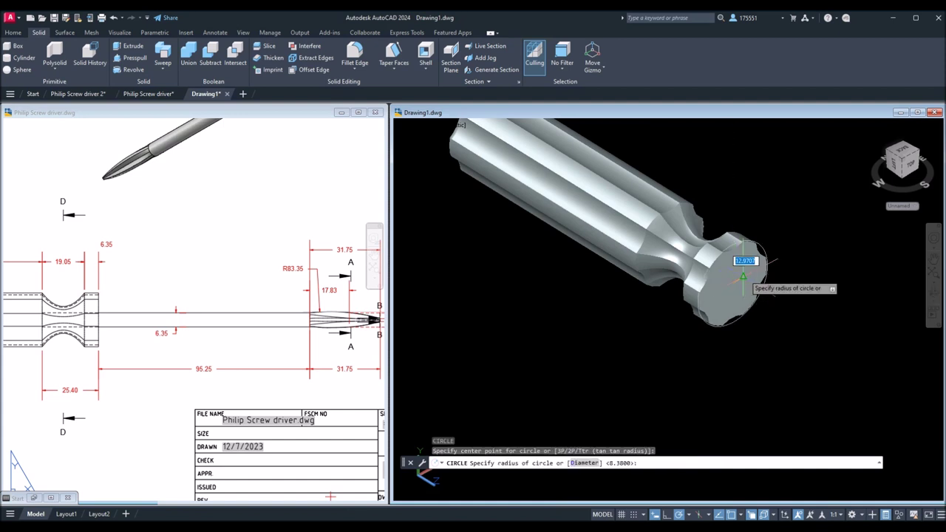
scroll(745, 277, up, 1)
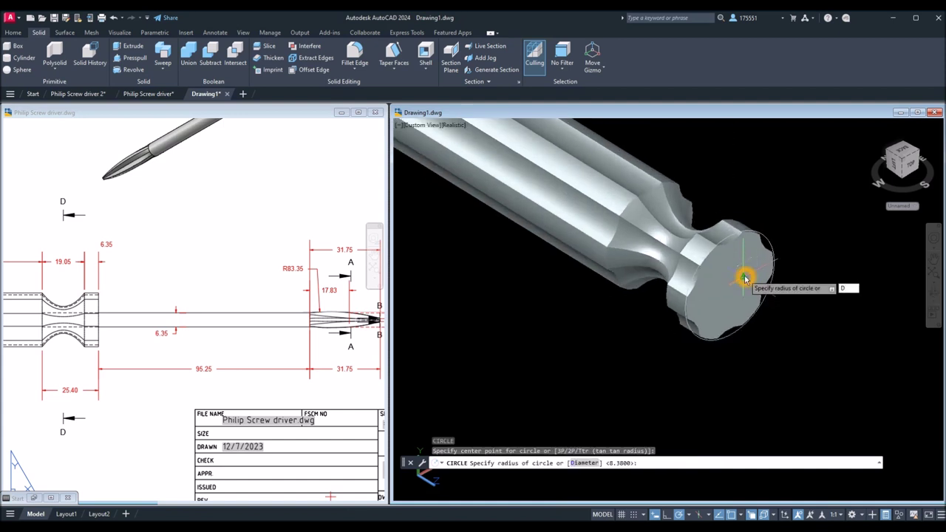
key(Return)
text(6.)
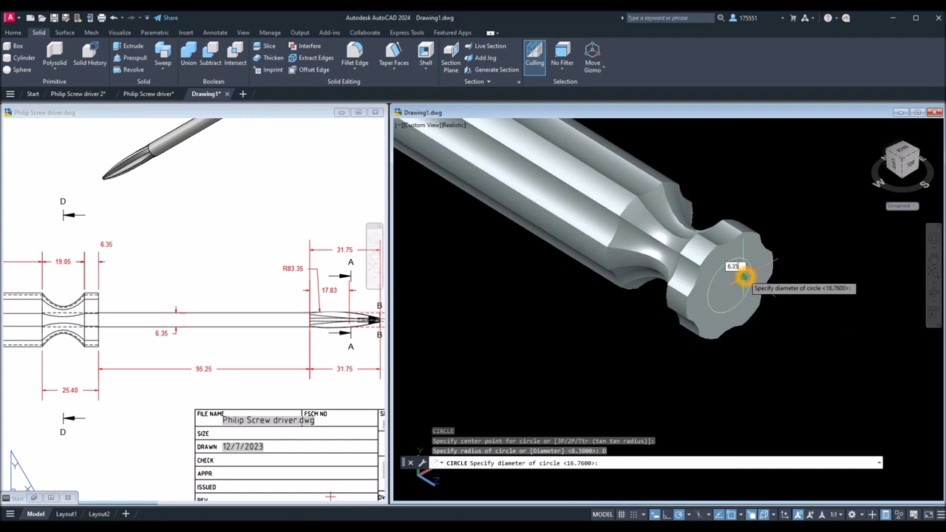
text(35)
key(Return)
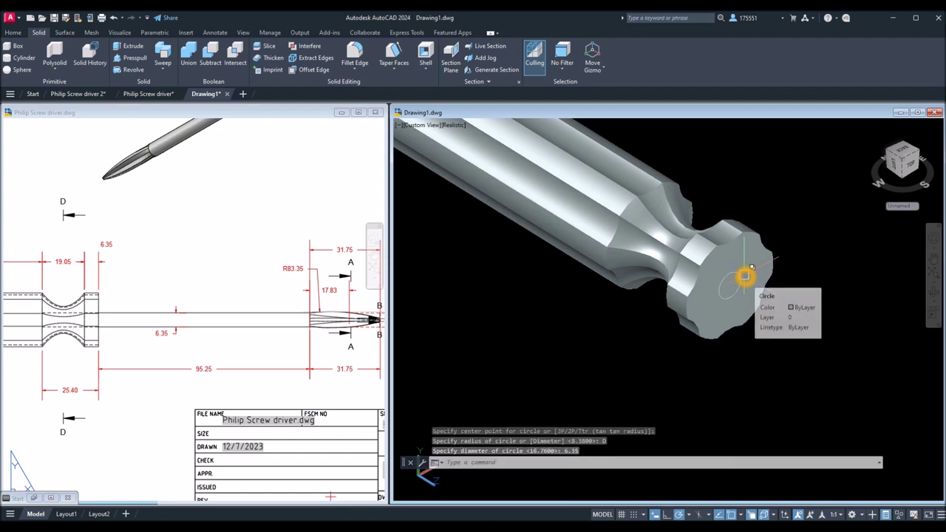
middle_drag(612, 342, 576, 346)
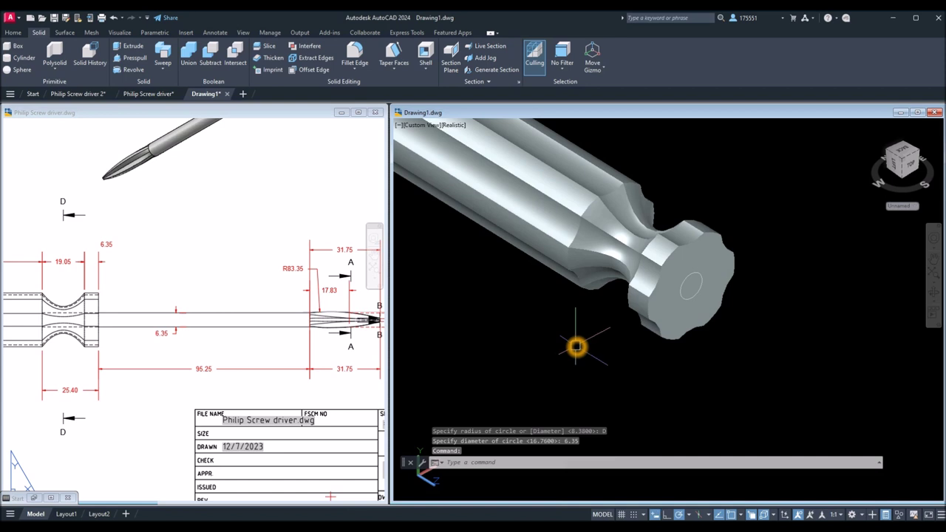
Extrude the circle on the collar face outward by 95.25 to form the solid shaft
click(211, 391)
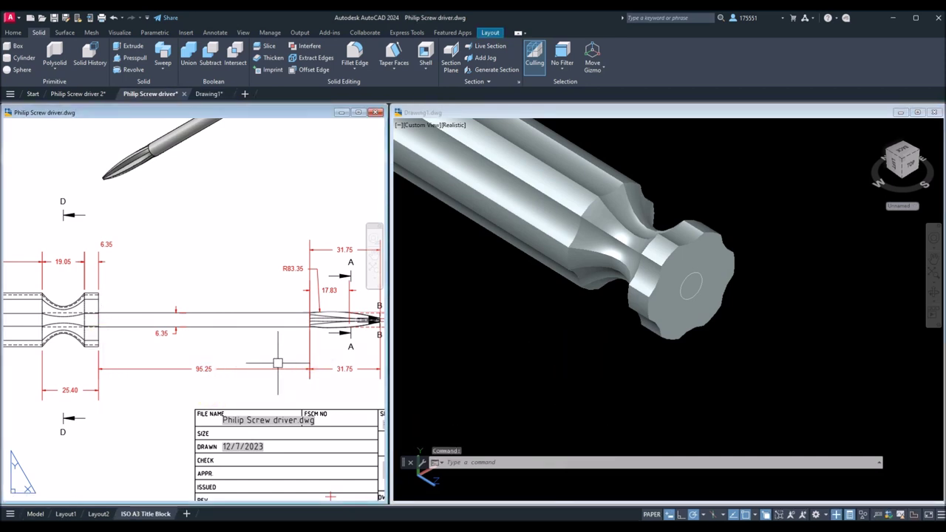
click(706, 357)
click(697, 291)
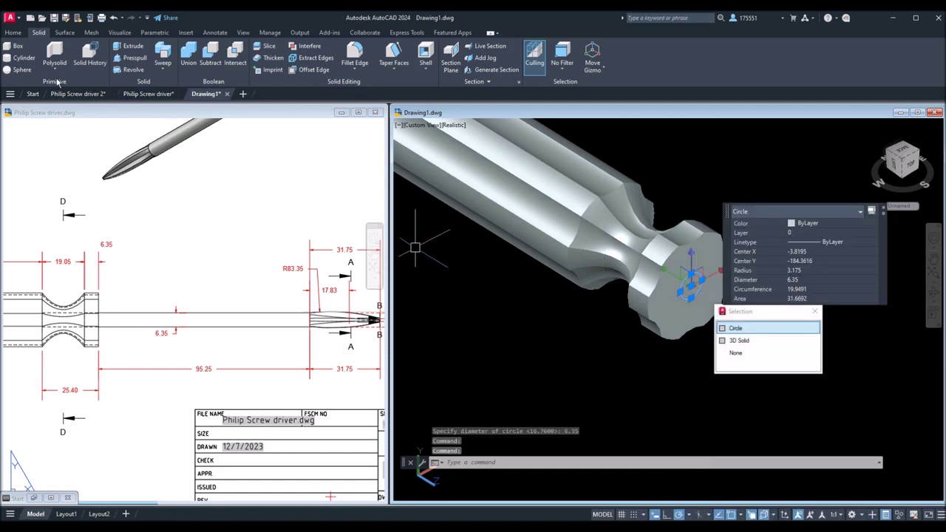
click(14, 33)
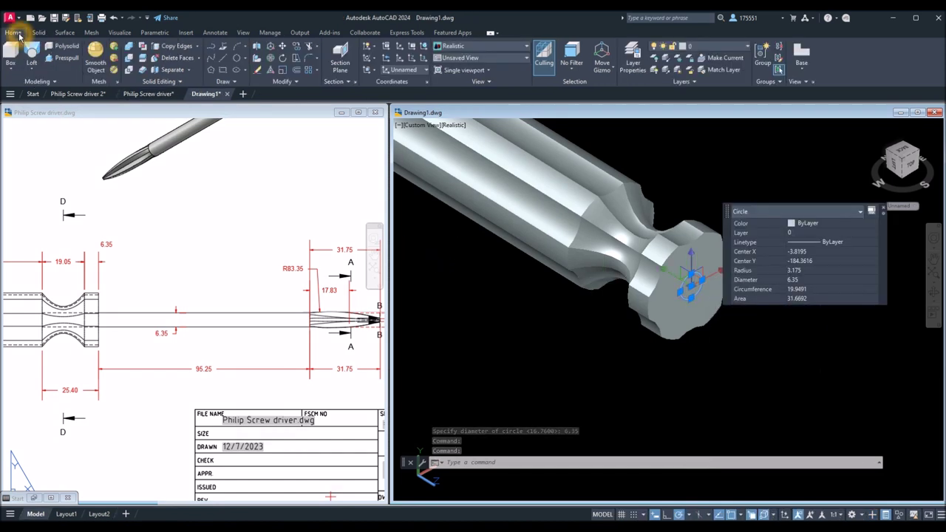
click(31, 69)
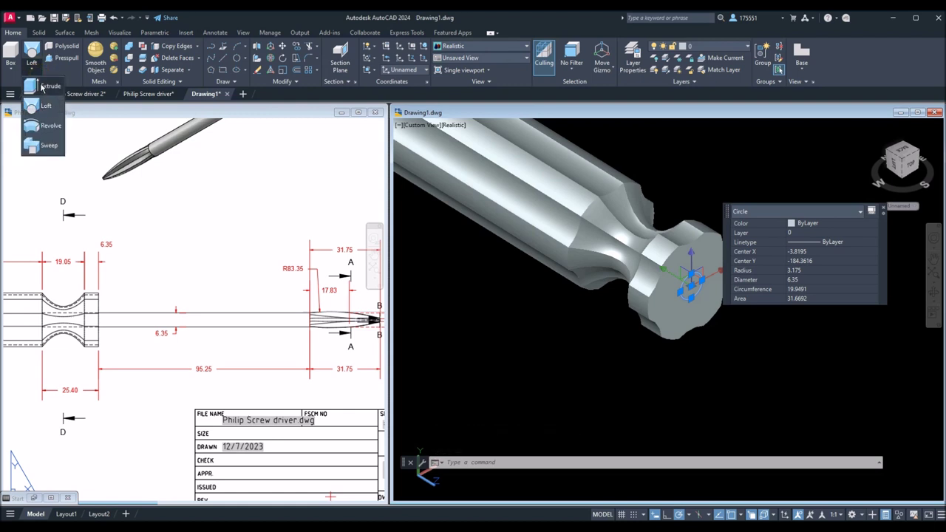
click(43, 89)
middle_drag(812, 323, 676, 286)
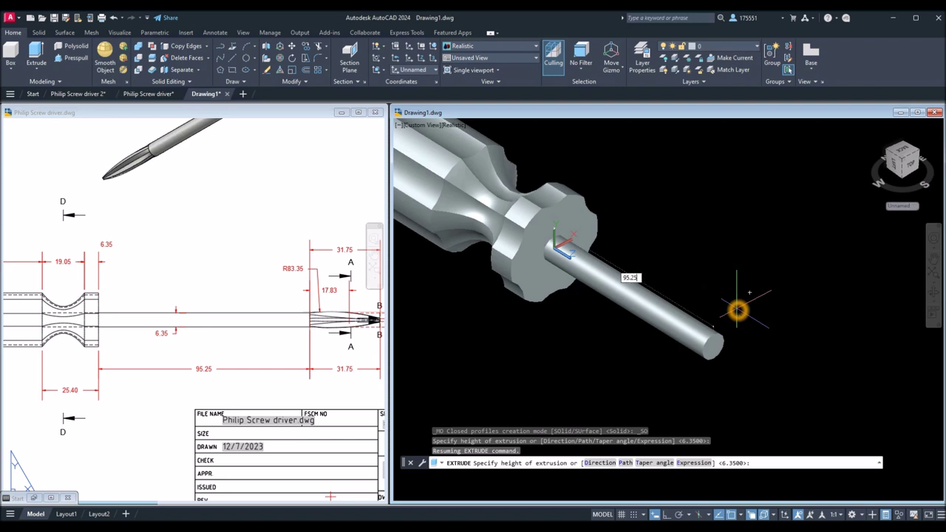
key(Return)
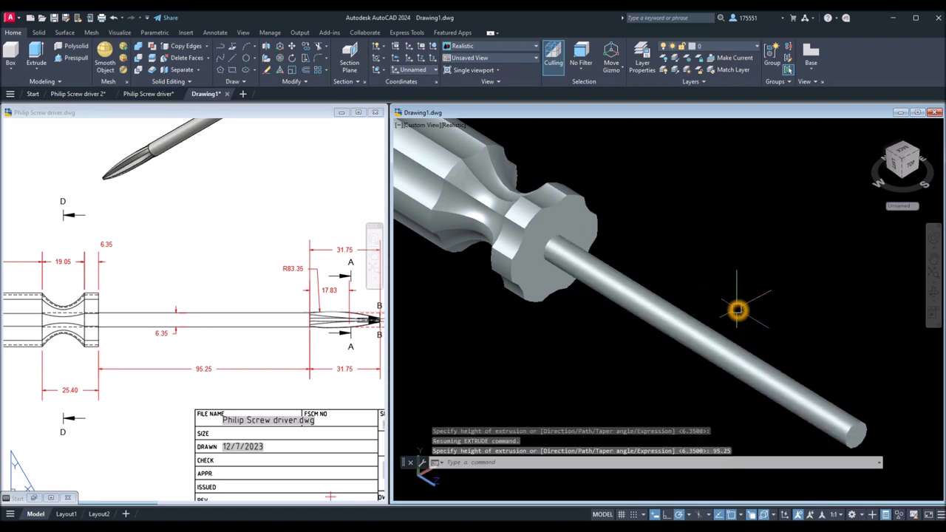
Examine the dimensions of the screwdriver's blade tip in the reference drawing
click(349, 375)
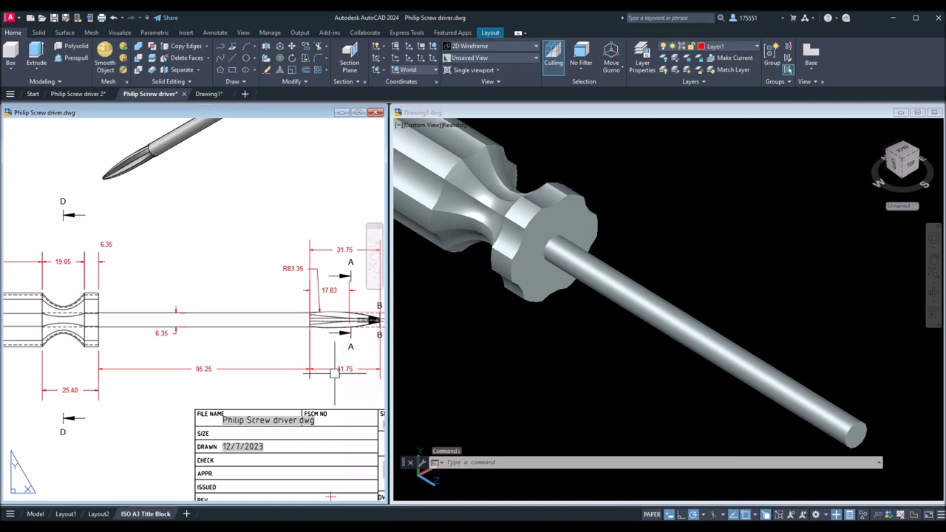
Examine the blade's section A-A cross profile and its dimensions in the Philip Screw driver drawing
middle_drag(321, 378, 221, 373)
middle_drag(282, 367, 247, 371)
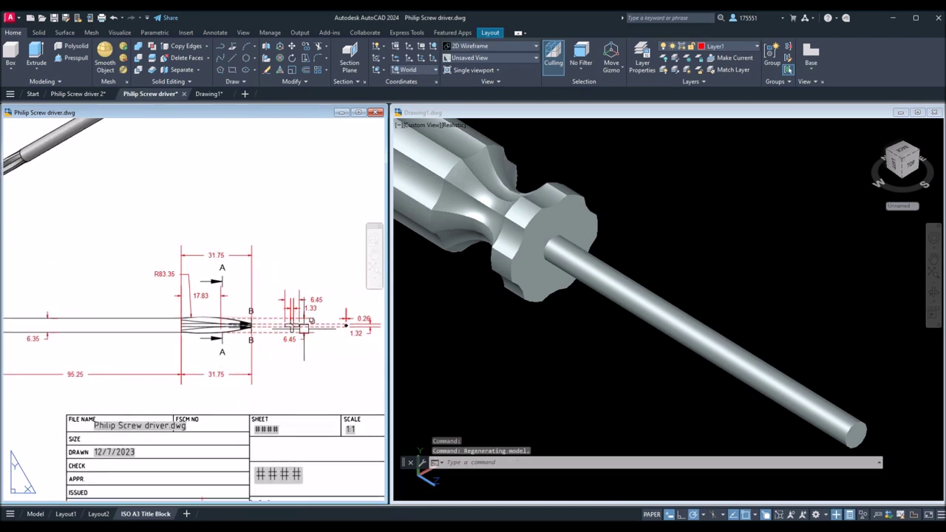
scroll(303, 328, up, 2)
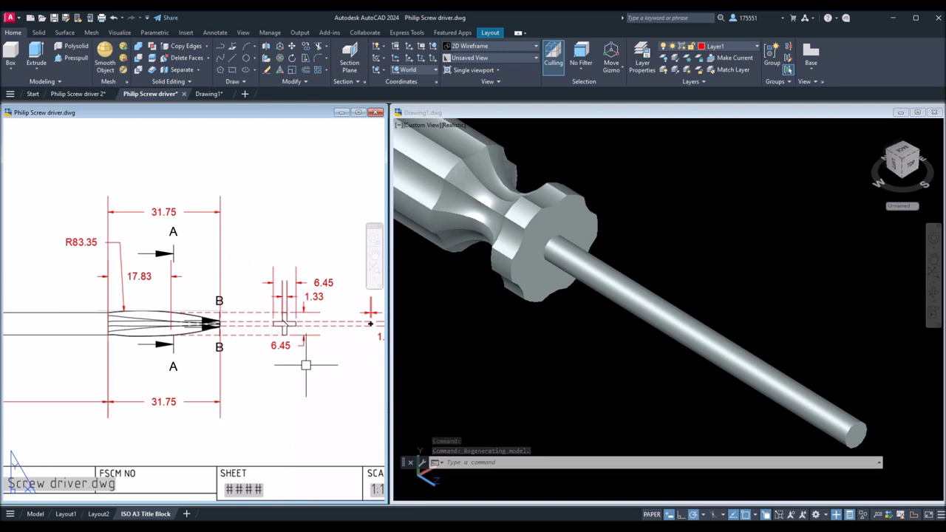
scroll(307, 330, up, 4)
Switch to Drawing1.dwg and set the screwdriver model to the Front view
click(616, 374)
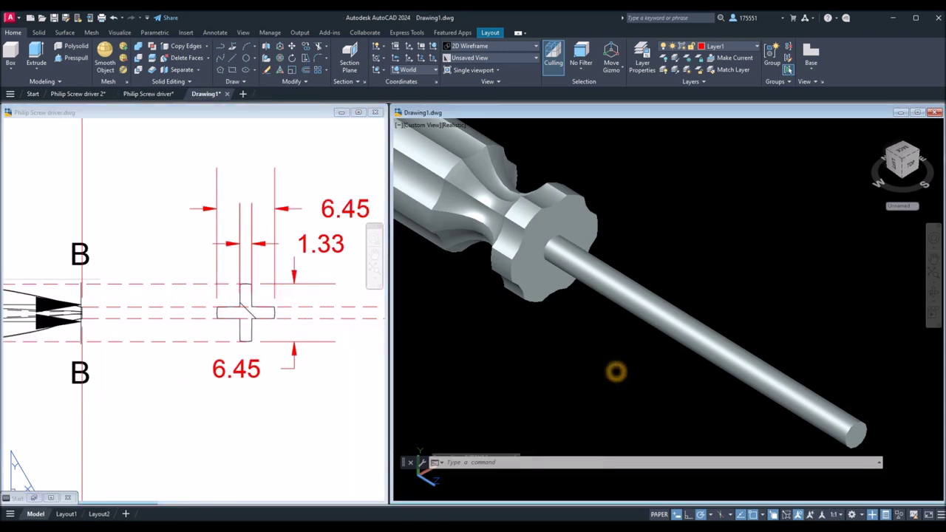
scroll(616, 374, down, 3)
middle_drag(616, 374, 499, 298)
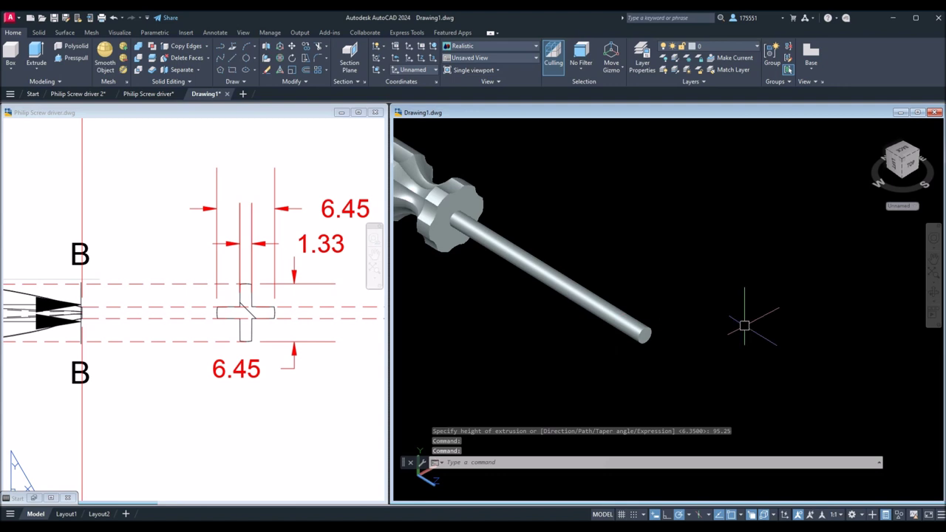
middle_drag(711, 340, 666, 334)
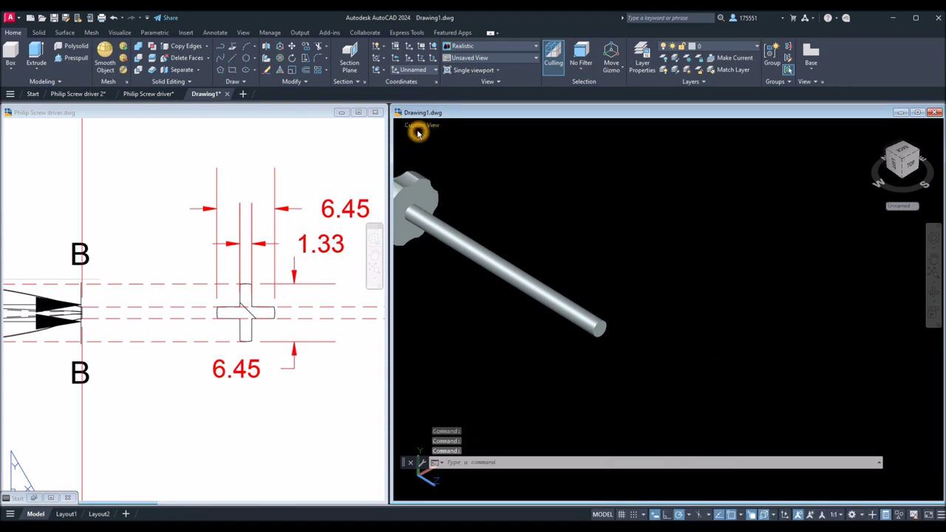
click(419, 130)
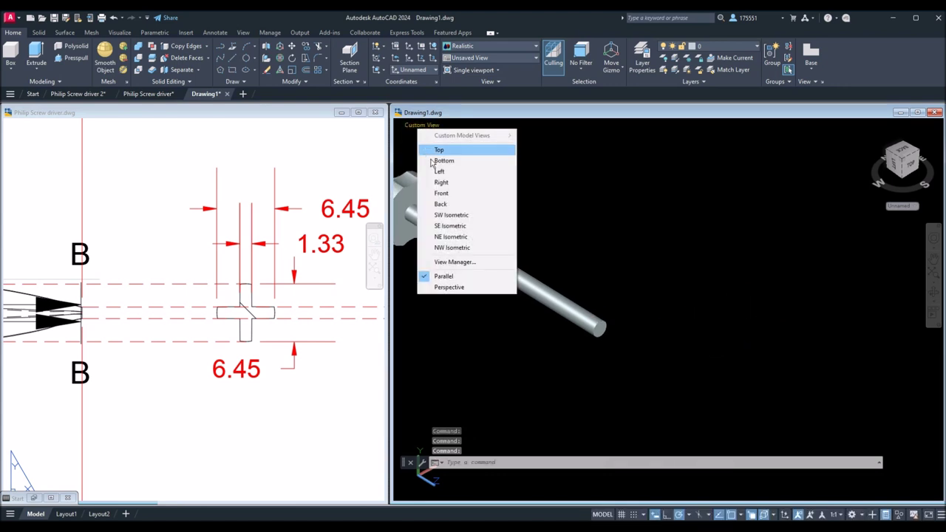
click(444, 194)
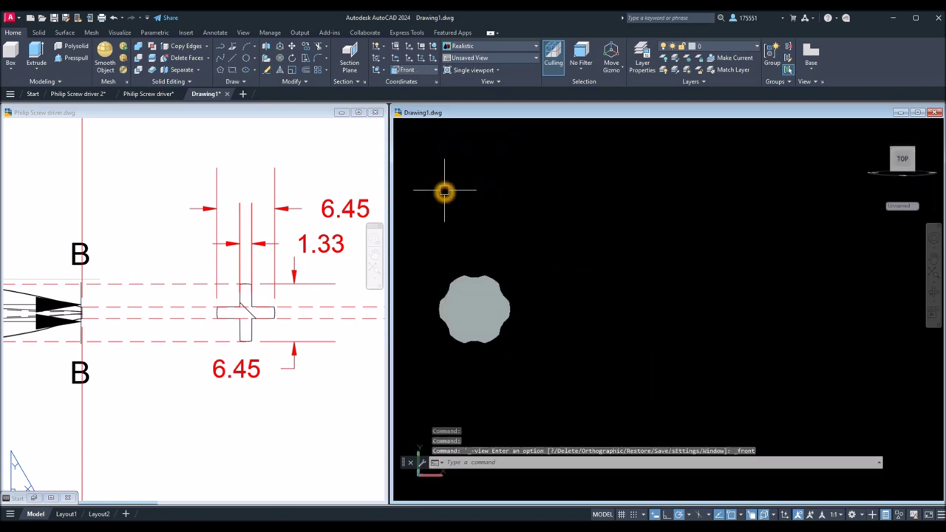
shift+middle_drag(480, 287, 479, 288)
click(419, 129)
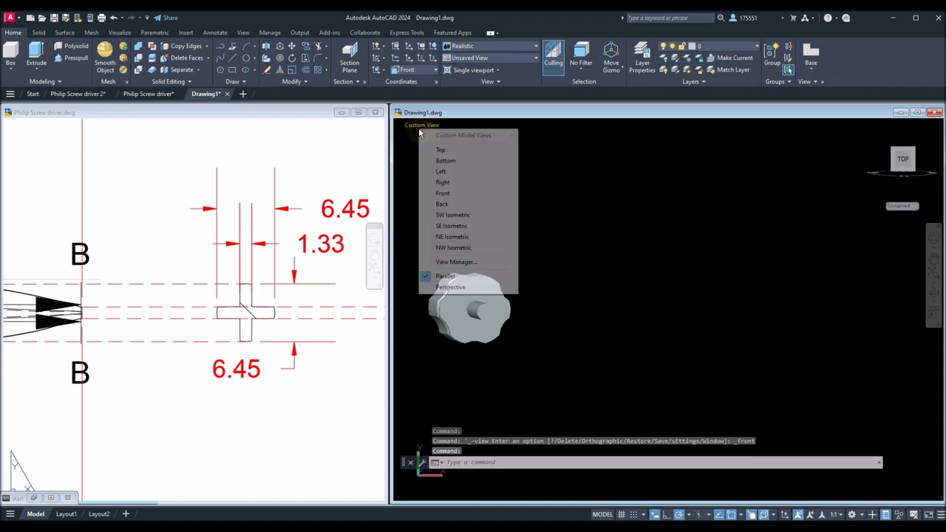
click(445, 193)
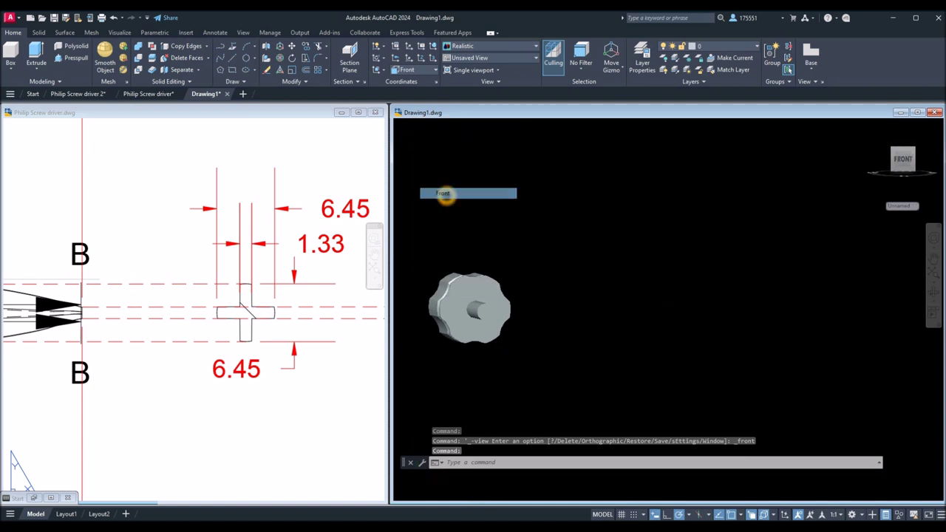
click(587, 319)
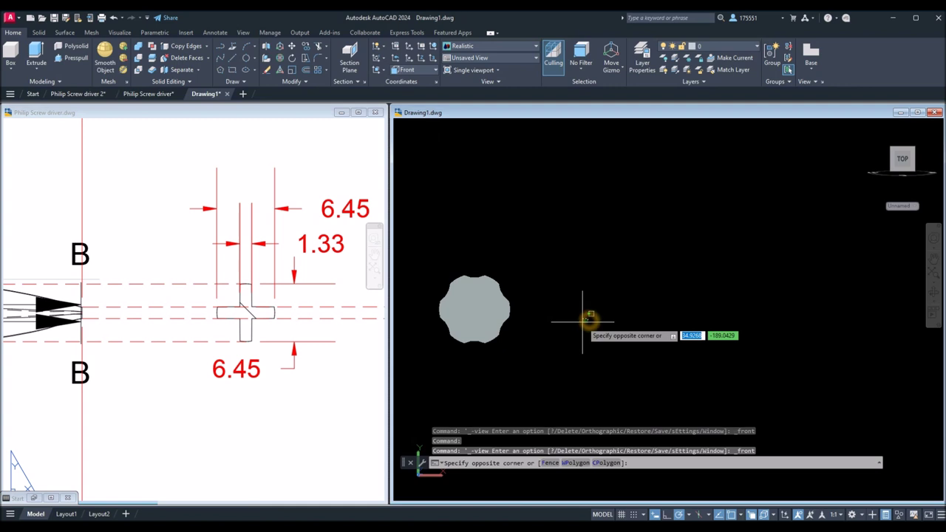
shift+middle_drag(583, 323, 478, 353)
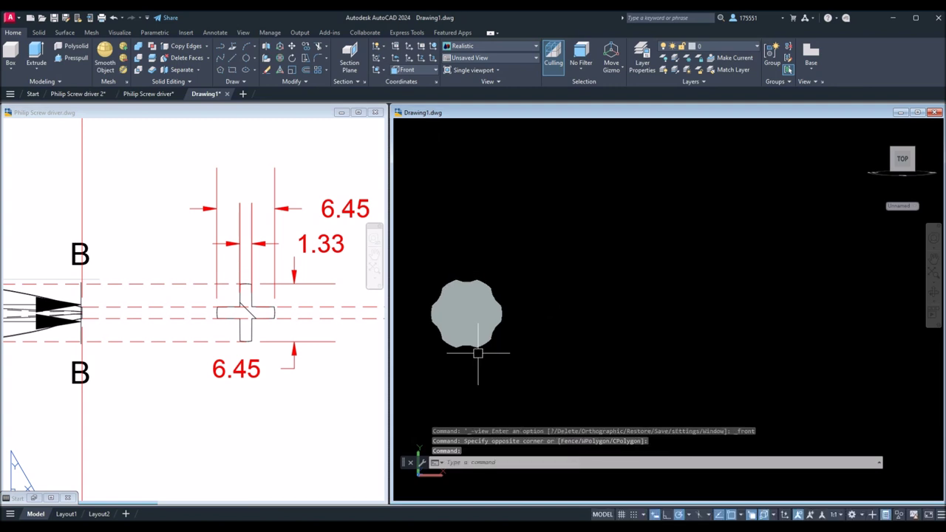
Examine the curved arm end of the section A-A cross profile in the Philip Screw driver drawing
click(308, 392)
scroll(244, 279, up, 4)
scroll(252, 285, down, 3)
scroll(252, 284, up, 5)
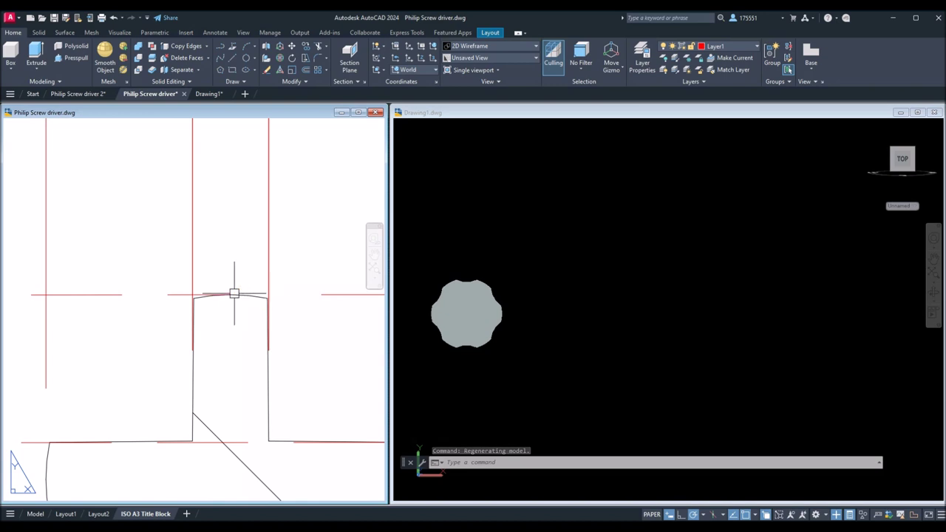
click(312, 325)
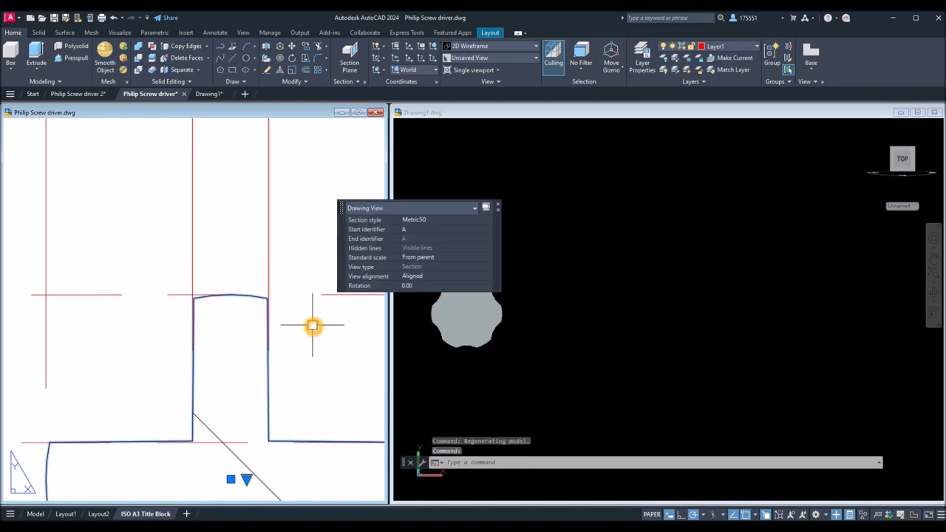
scroll(313, 325, down, 5)
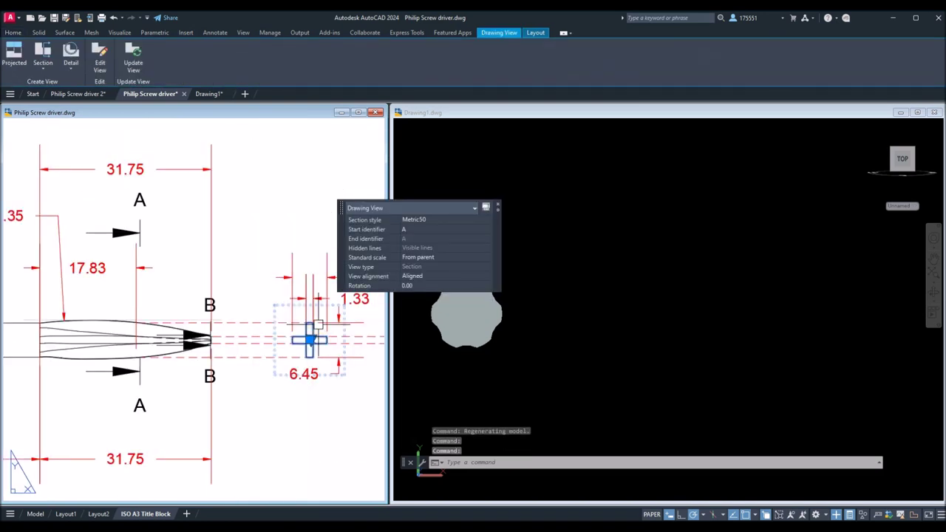
click(317, 415)
middle_drag(321, 414, 300, 415)
Draw a circle with a diameter of 6.45 in the empty space beside the handle in Drawing1.dwg
click(547, 370)
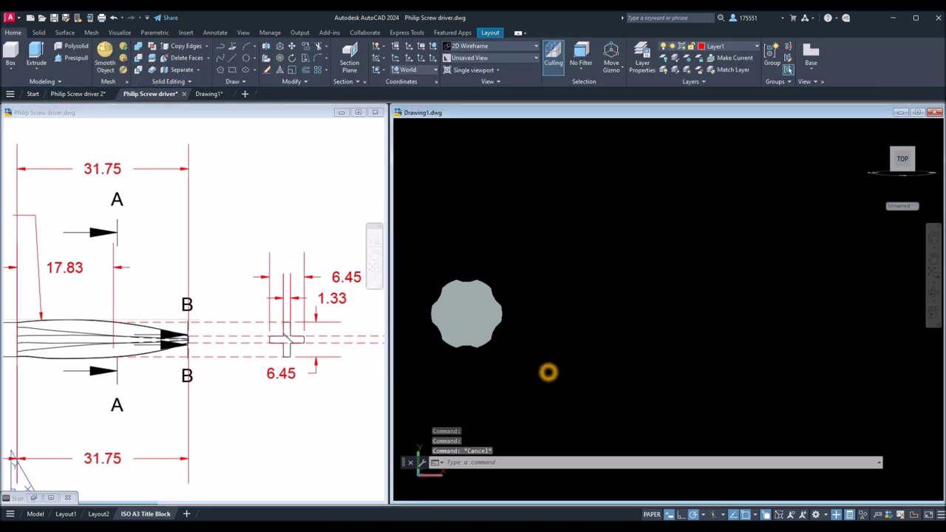
text(c)
key(Return)
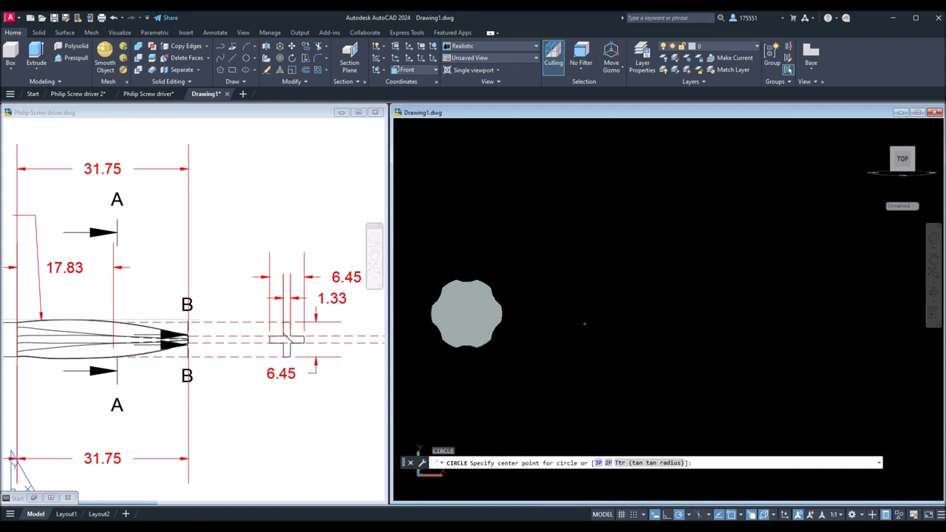
click(583, 322)
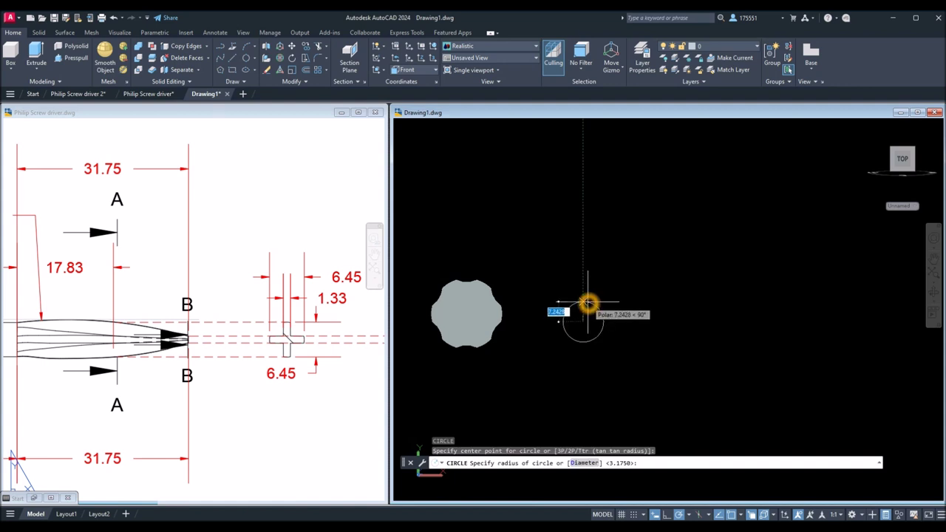
text(D)
key(Return)
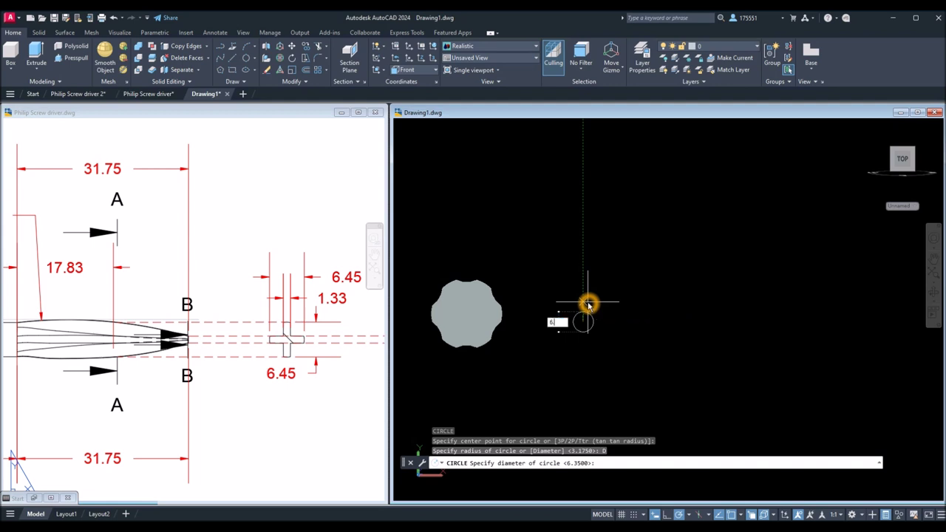
key(Return)
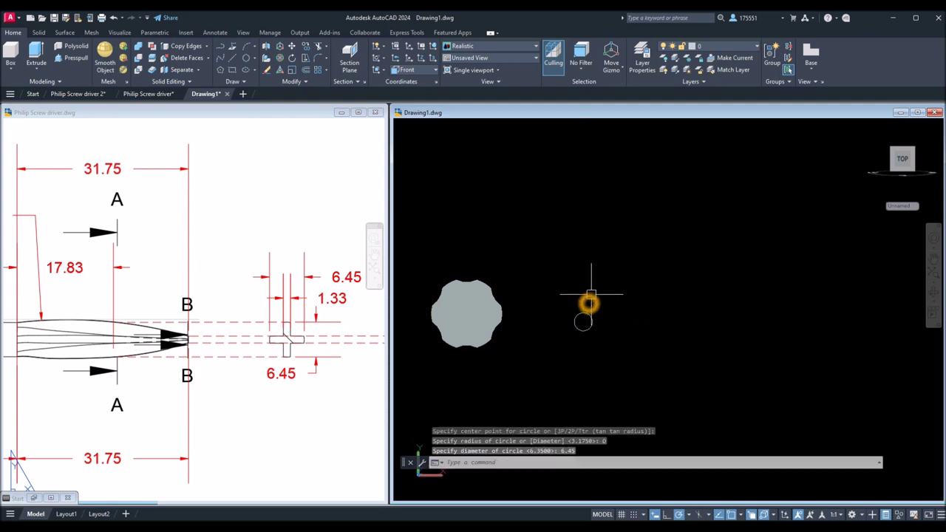
Check the overall height dimension of section A-A in the Philip Screw driver drawing and return to Drawing1.dwg
click(352, 407)
click(289, 374)
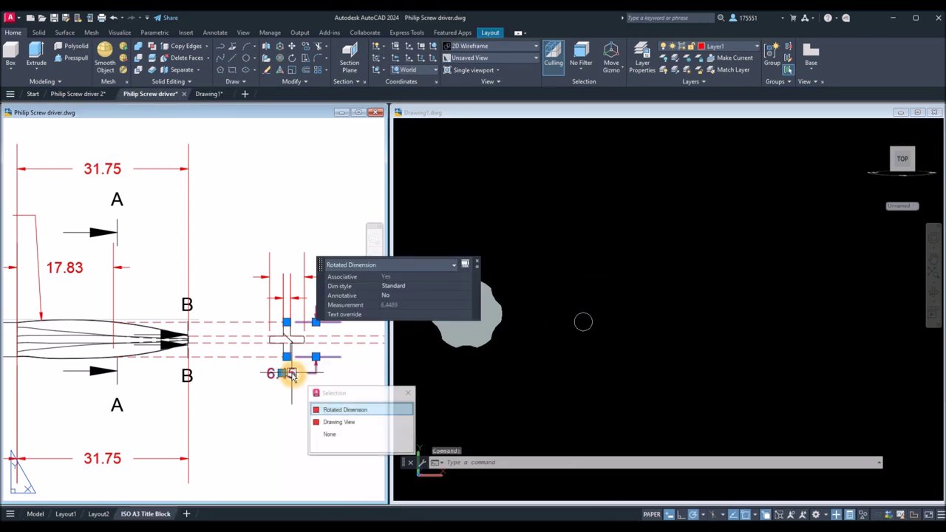
click(562, 367)
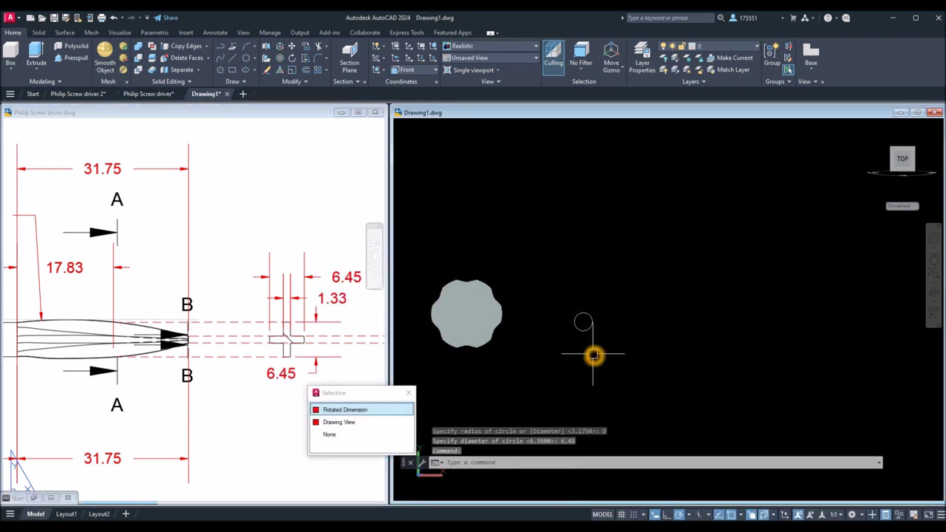
key(Escape)
key(Escape)
Draw a vertical line through the circle from its top quadrant to its bottom quadrant
scroll(603, 341, up, 3)
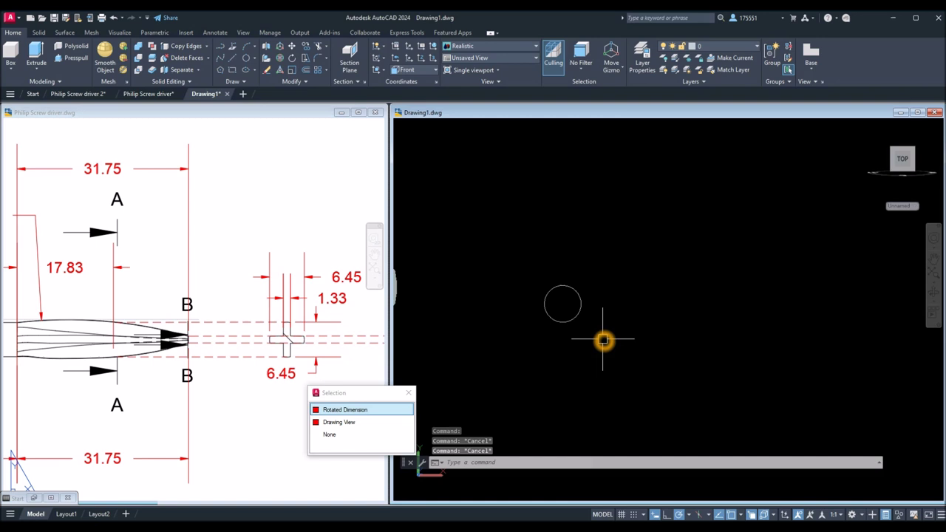
key(l)
key(Return)
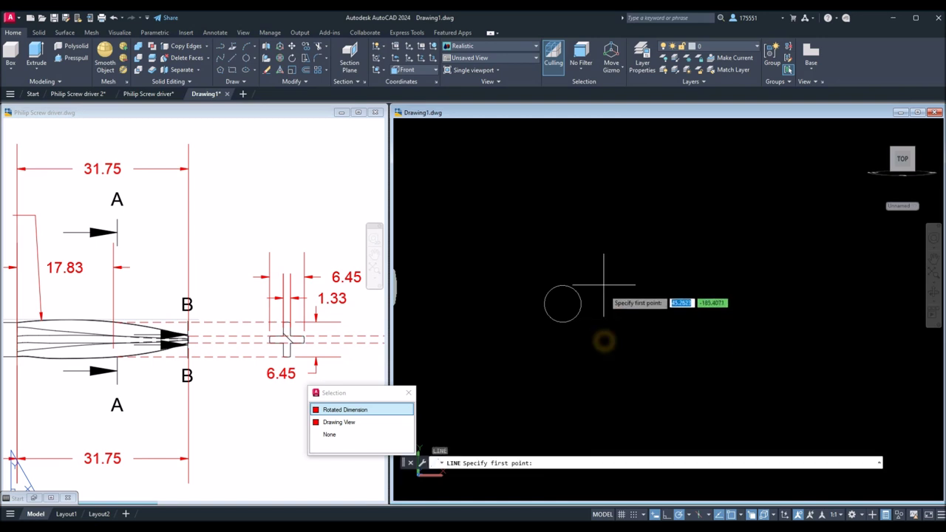
click(562, 286)
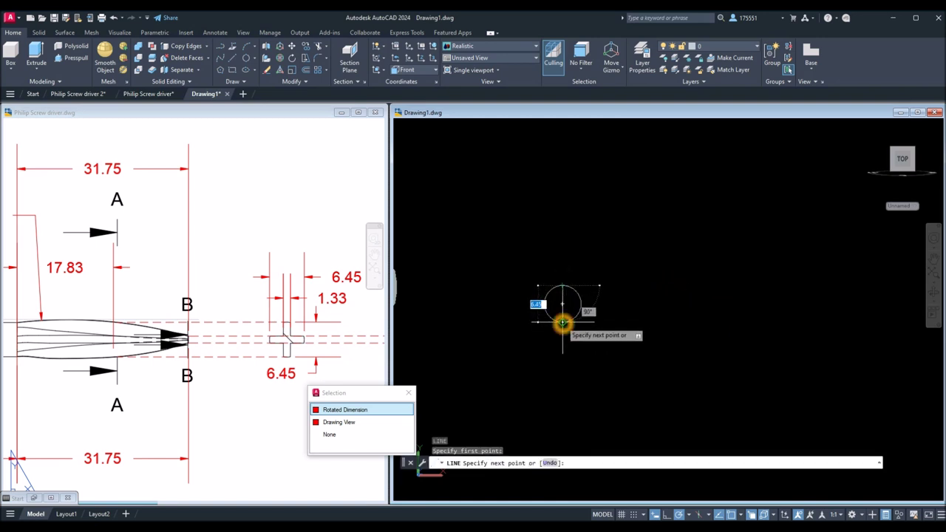
click(563, 322)
right_click(595, 291)
click(609, 299)
Draw a horizontal line through the circle from its left quadrant to its right quadrant
right_click(585, 260)
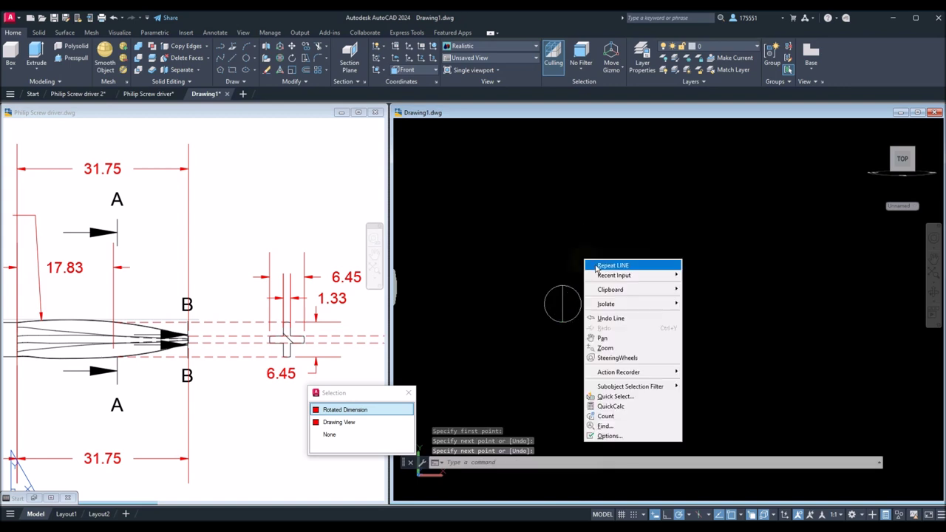
click(600, 264)
click(544, 304)
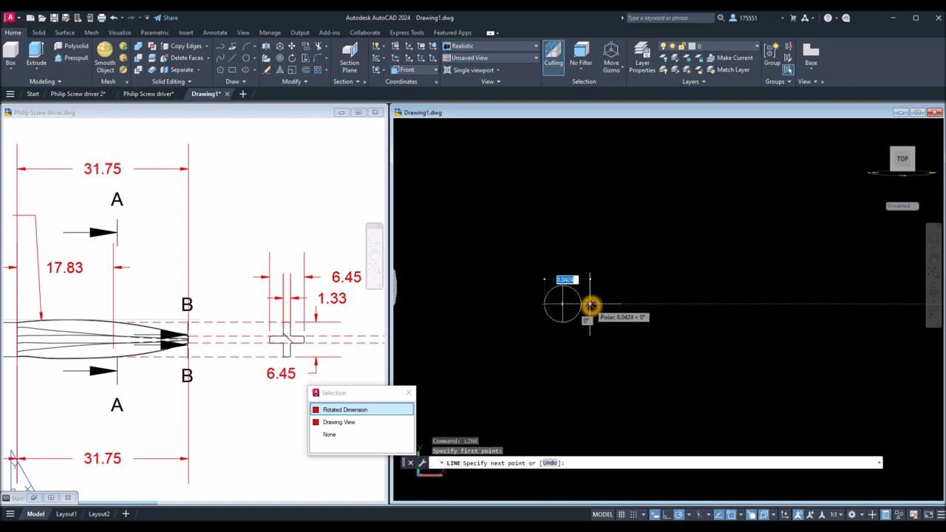
click(580, 304)
right_click(610, 289)
click(628, 294)
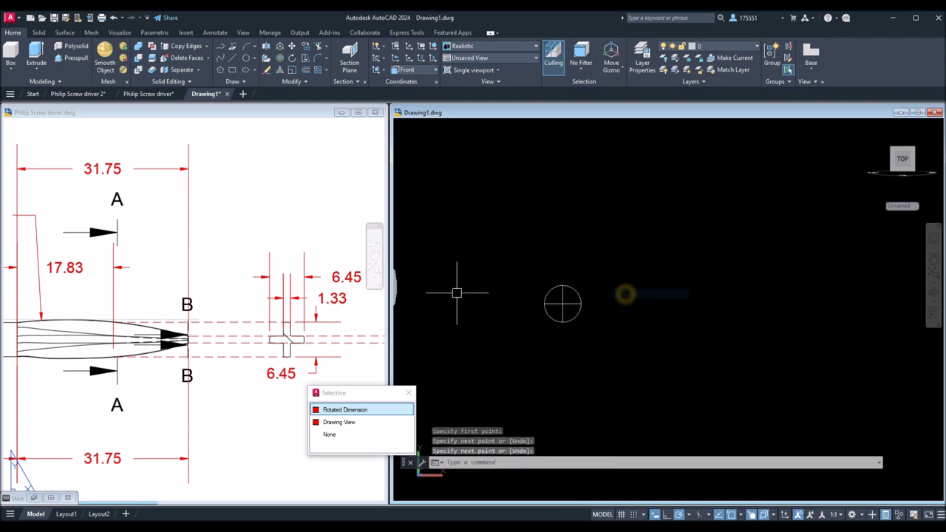
Check the arm width dimension of section A-A and calculate half of it with QuickCalc as 1.33/2
click(345, 309)
click(345, 299)
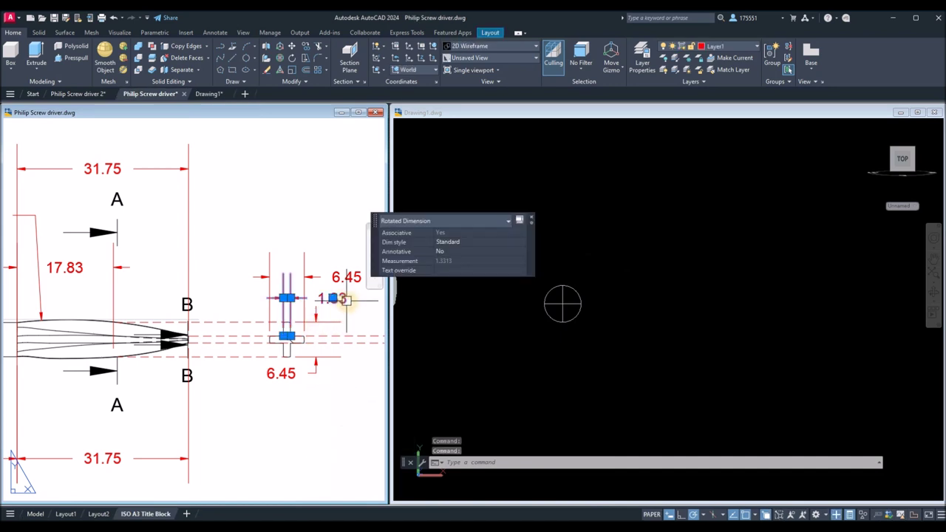
key(Escape)
click(669, 315)
scroll(625, 300, up, 1)
text(CALCULATOR)
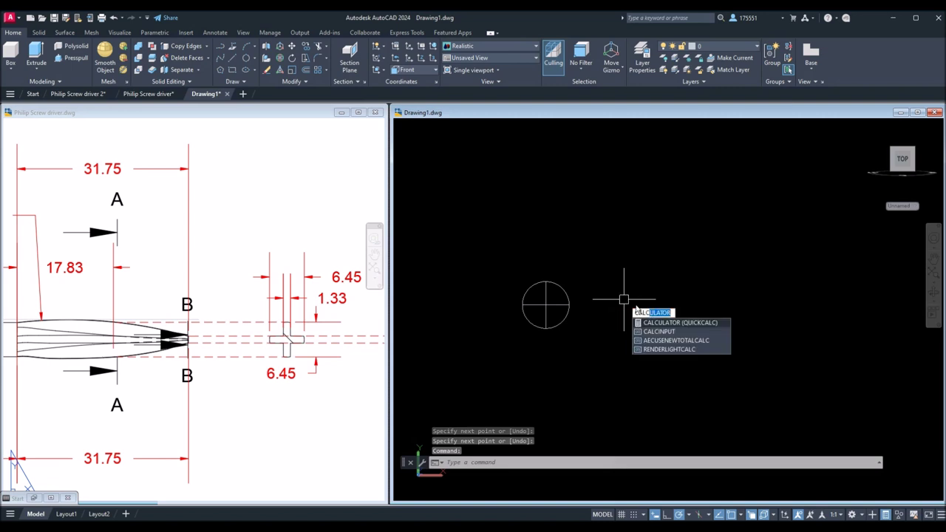
click(682, 323)
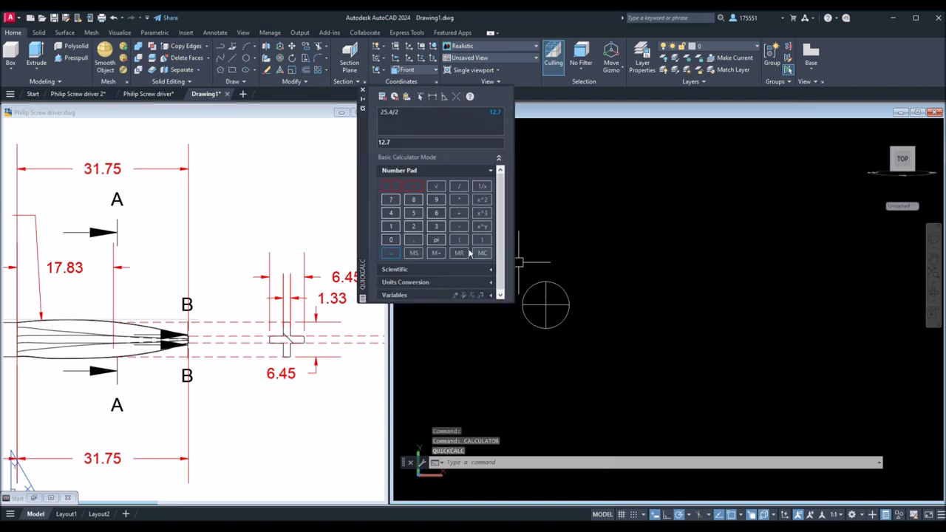
click(391, 226)
click(413, 239)
click(435, 226)
click(435, 226)
click(460, 186)
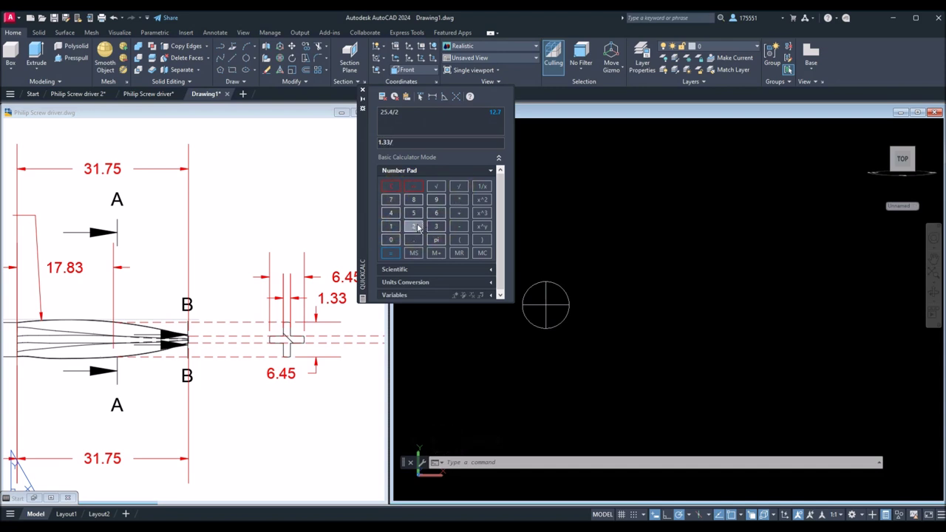
click(392, 252)
click(362, 92)
Offset the circle's vertical centre line by 0.665 to both sides
scroll(547, 298, up, 5)
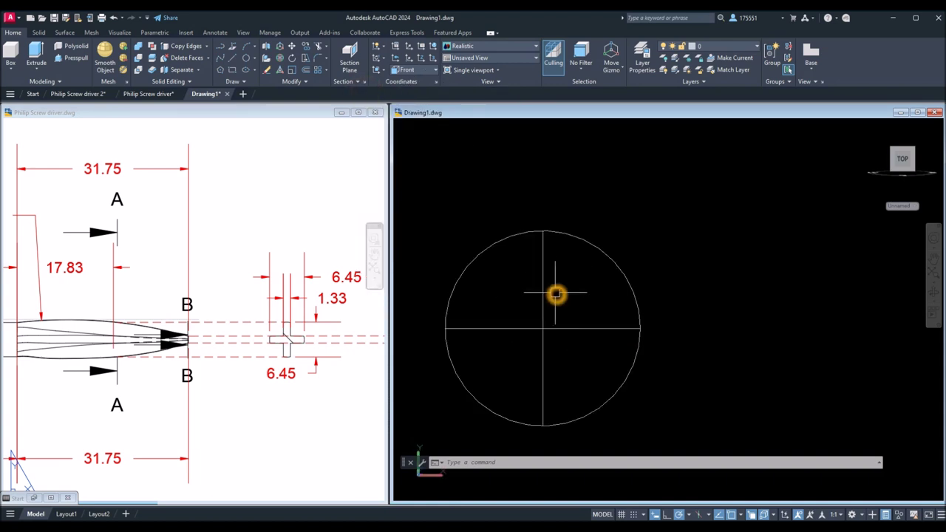
key(Return)
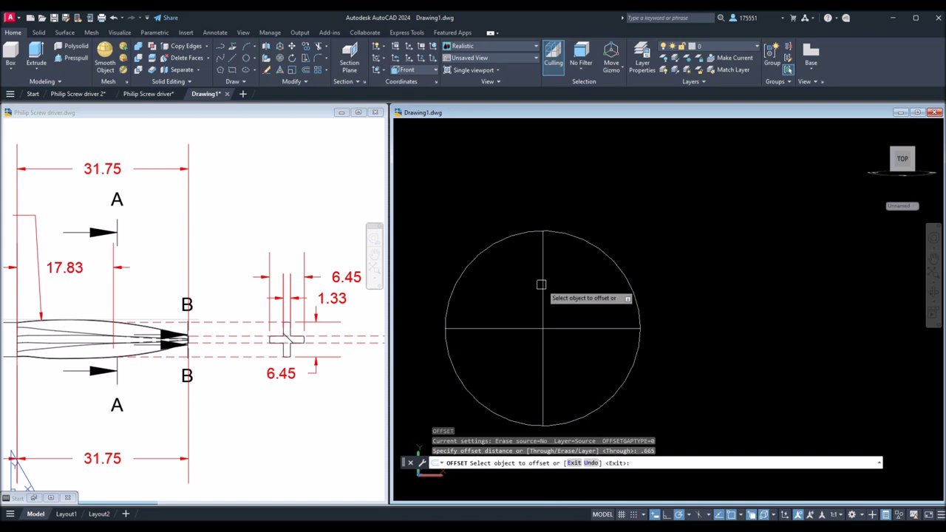
click(543, 288)
click(558, 291)
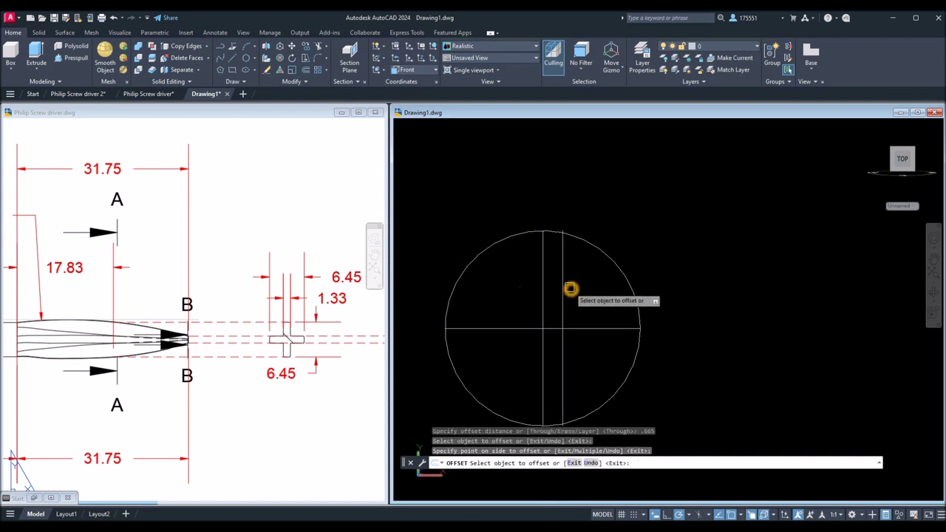
click(544, 289)
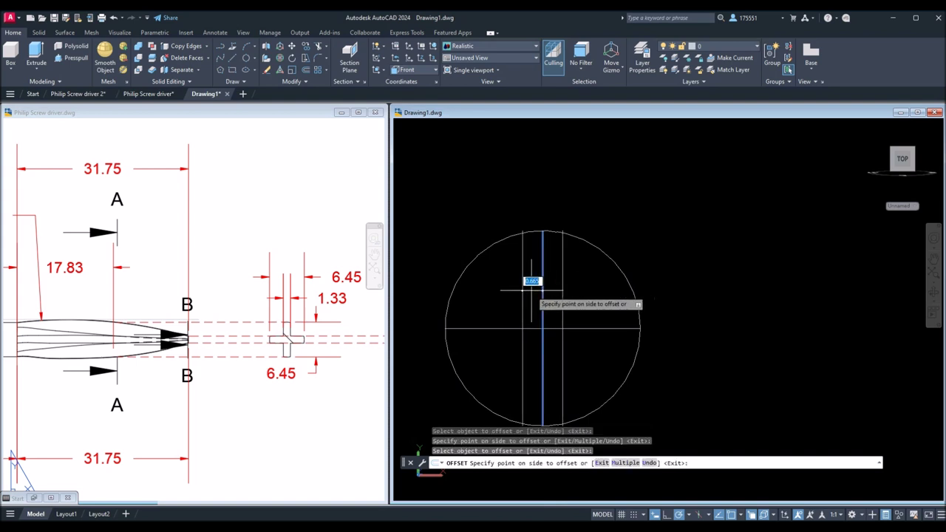
click(509, 293)
Offset the circle's horizontal centre line by the same 0.665 distance above and below
click(589, 330)
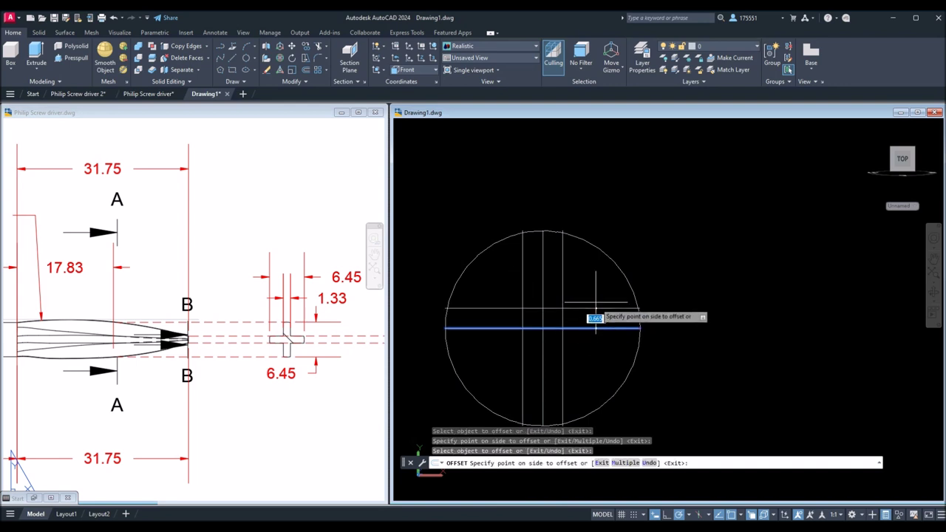
click(596, 303)
click(599, 327)
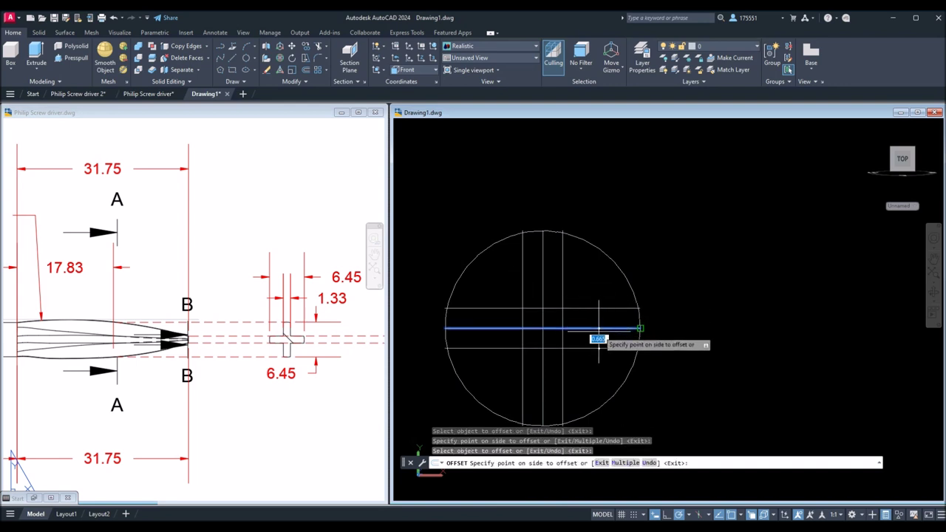
click(598, 355)
right_click(659, 301)
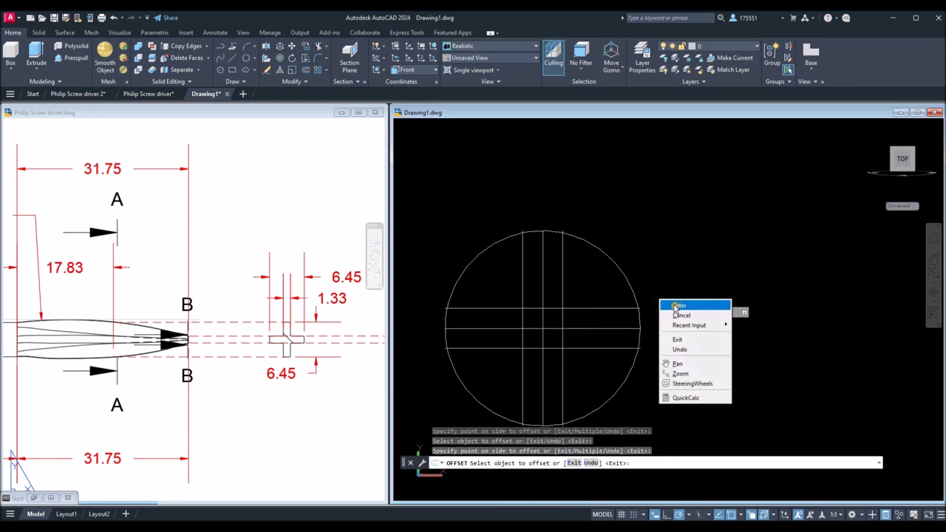
click(673, 303)
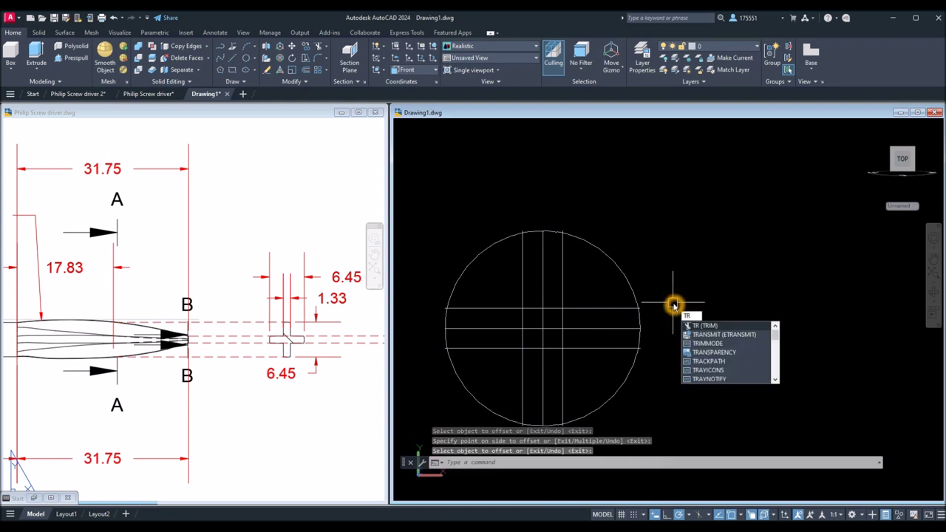
Trim away the four circle arcs between the arms of the cross
key(Return)
right_click(672, 302)
click(676, 308)
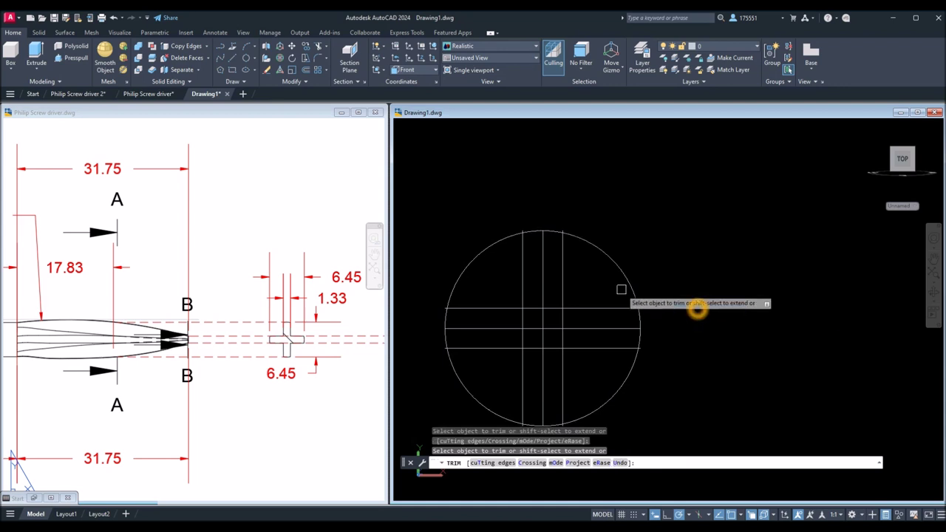
click(586, 235)
click(487, 258)
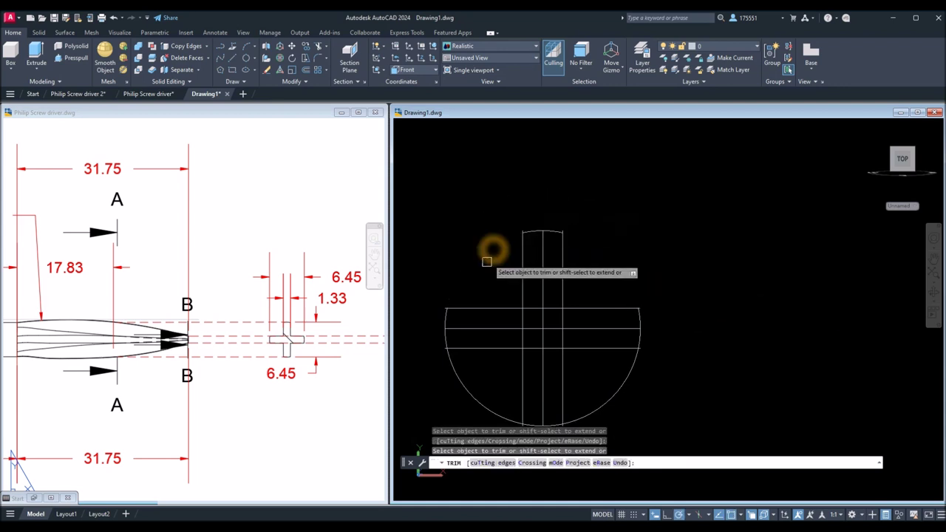
click(452, 371)
click(600, 402)
Trim the offset line ends that overhang the arcs at the cross's right and lower arms
scroll(640, 311, up, 5)
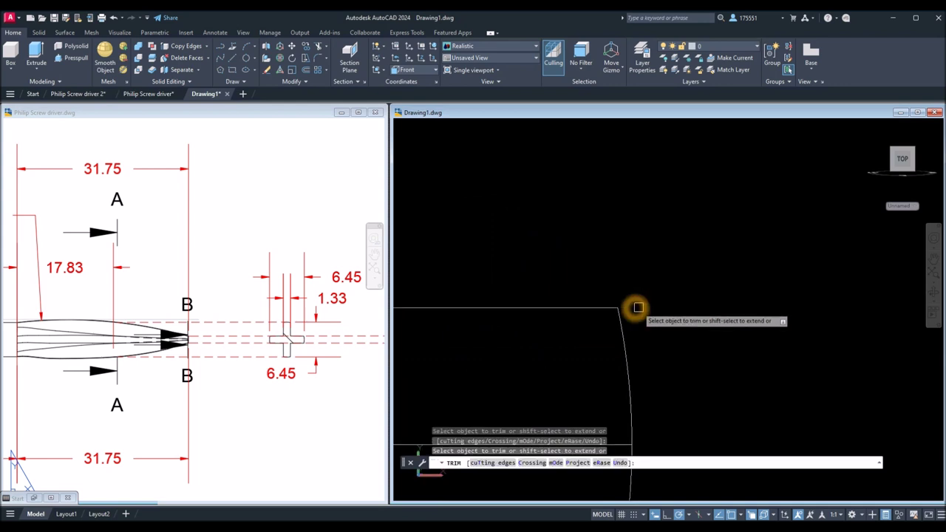
scroll(640, 310, down, 2)
scroll(640, 369, down, 2)
scroll(643, 359, down, 1)
scroll(649, 348, down, 3)
mouse_move(648, 348)
middle_down()
mouse_move(601, 363)
mouse_move(669, 262)
middle_up()
scroll(546, 359, up, 3)
click(529, 323)
click(750, 320)
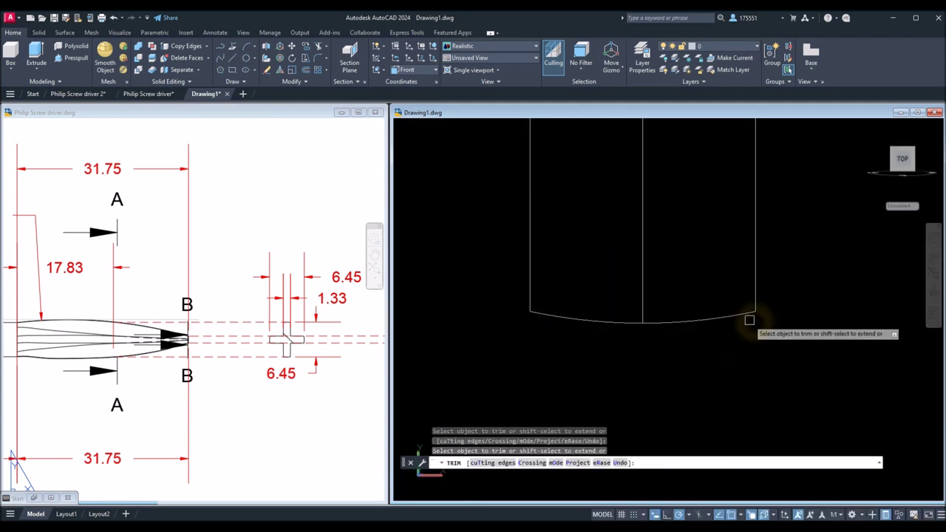
Trim the overhanging offset line ends at the cross's left and upper arms, and finish trimming
scroll(526, 291, down, 5)
scroll(497, 196, up, 3)
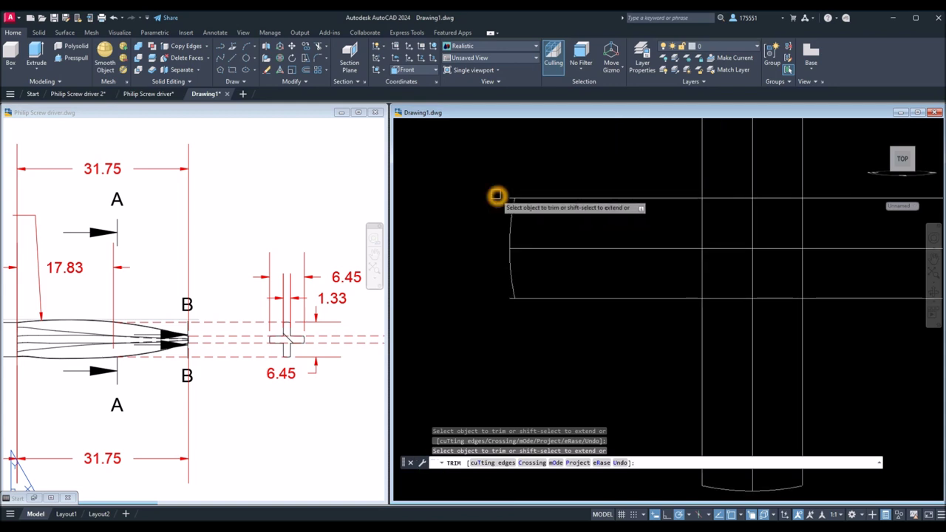
click(496, 196)
click(509, 299)
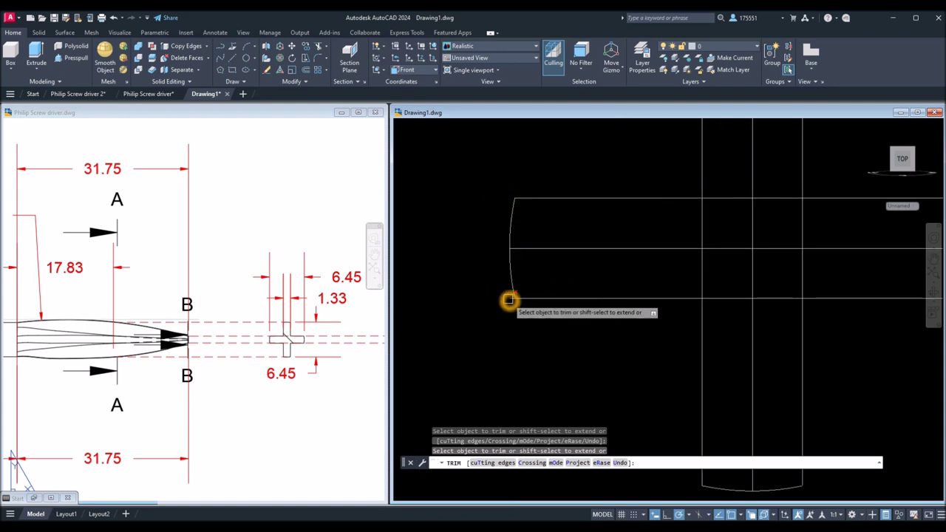
scroll(583, 321, down, 4)
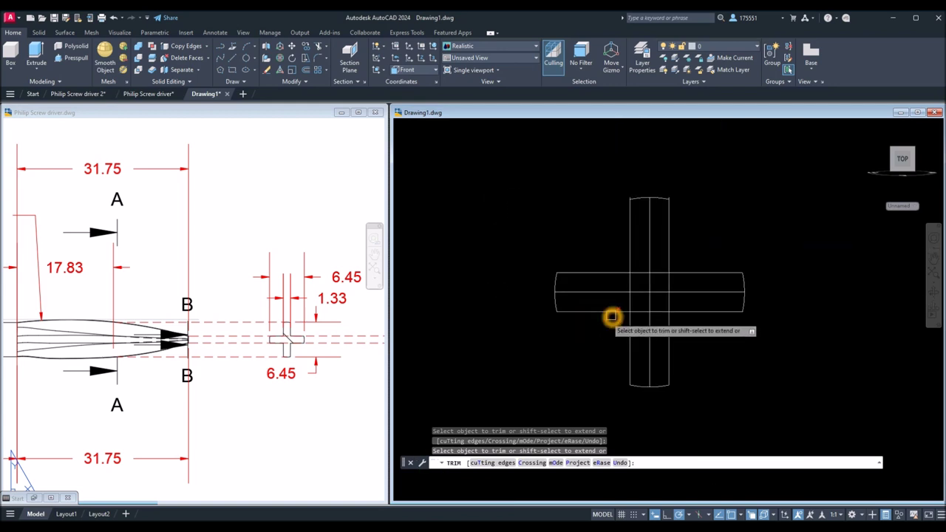
scroll(606, 207, up, 5)
click(612, 197)
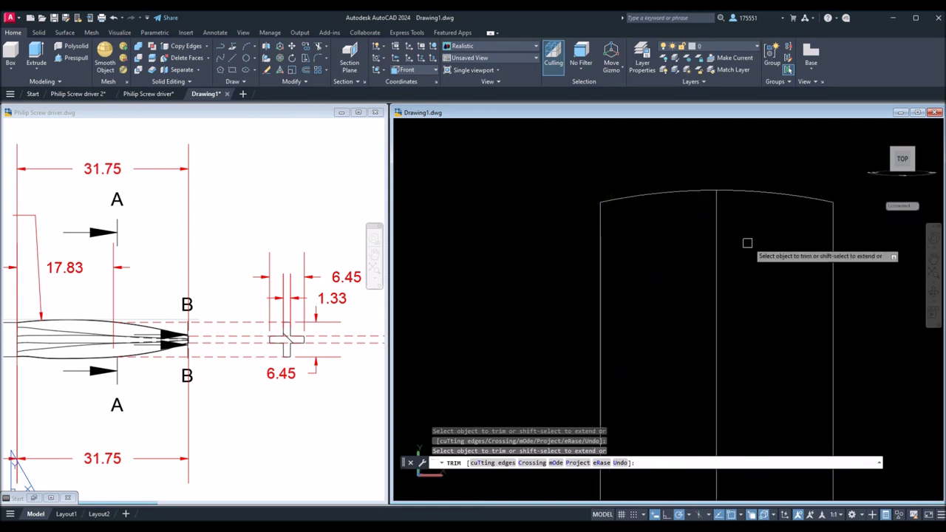
scroll(747, 244, down, 4)
right_click(640, 237)
click(661, 240)
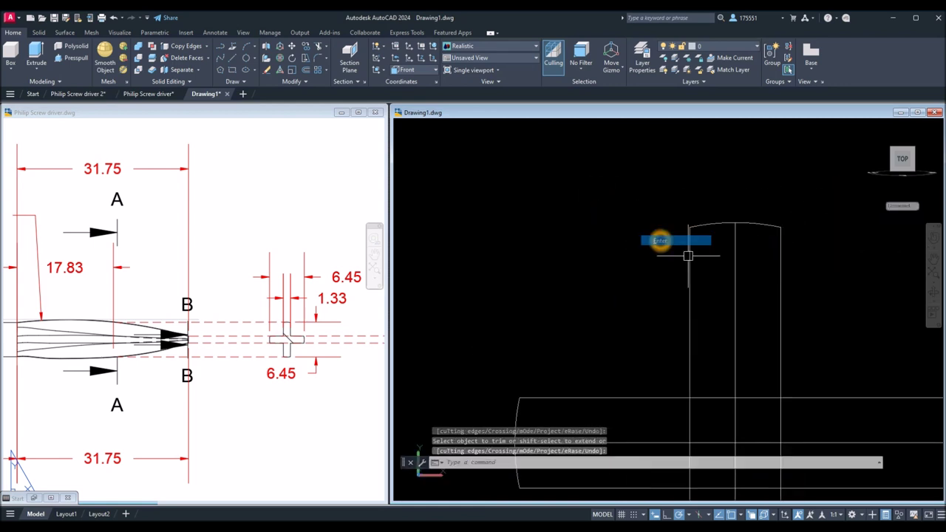
Delete the vertical and horizontal centre lines of the cross
click(734, 277)
click(654, 440)
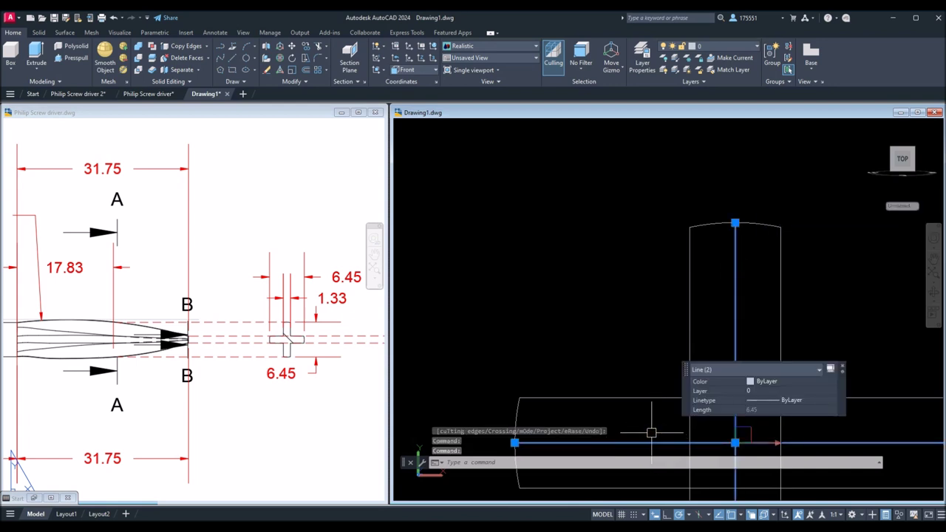
key(Delete)
Trim the inner line segments where the two arms cross, leaving a single cross-shaped outline
scroll(559, 298, down, 2)
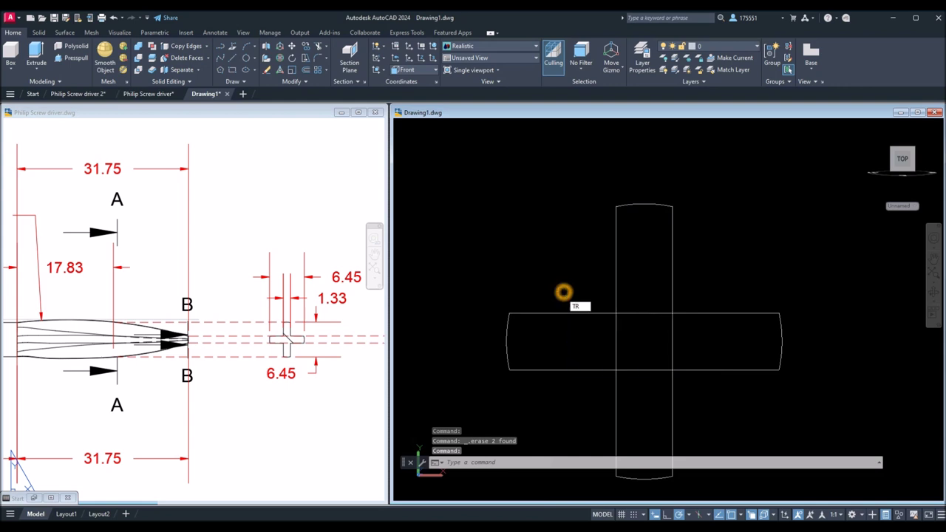
key(Return)
right_click(566, 291)
click(583, 298)
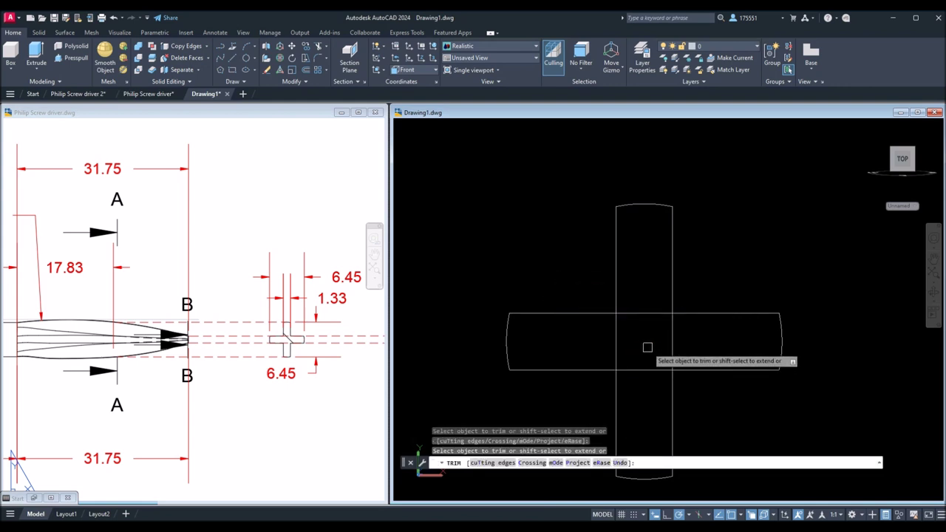
click(685, 348)
click(648, 301)
key(Return)
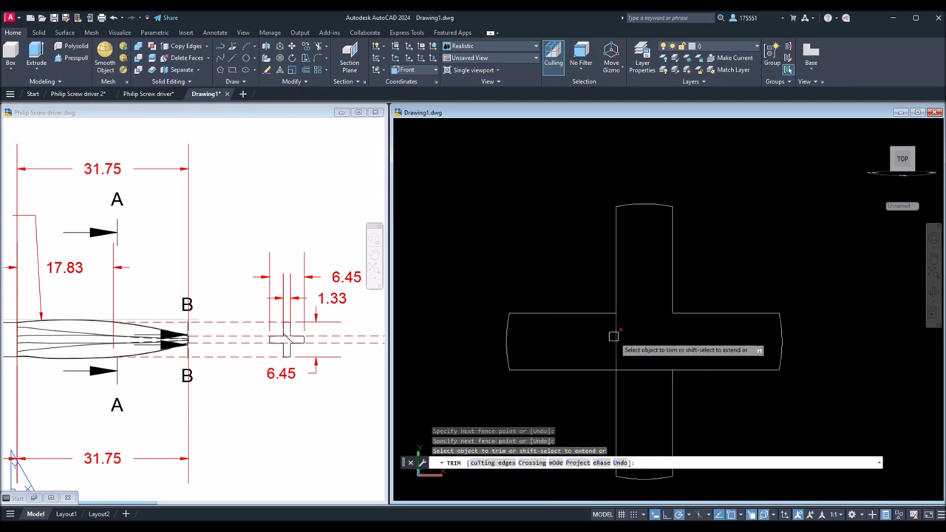
click(616, 336)
right_click(583, 277)
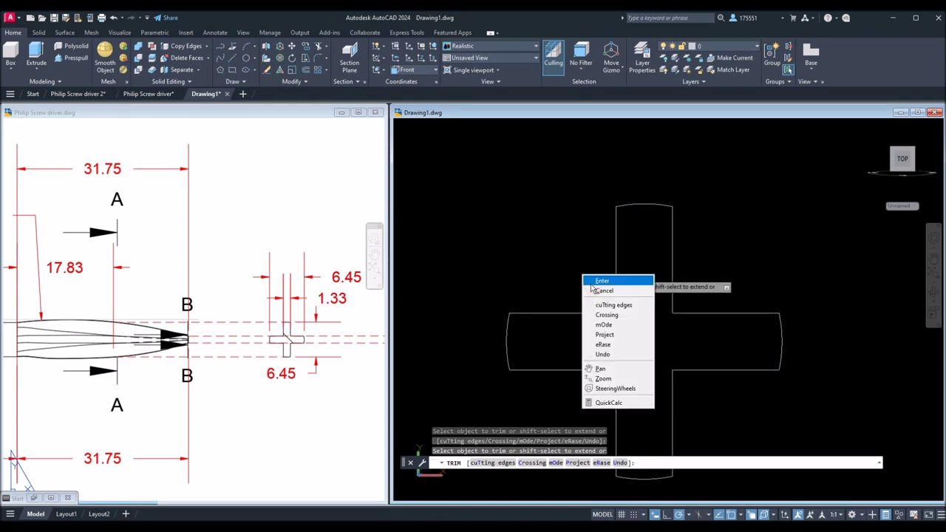
click(616, 285)
Join all lines and arcs of the cross outline into one polyline
middle_drag(617, 288, 577, 257)
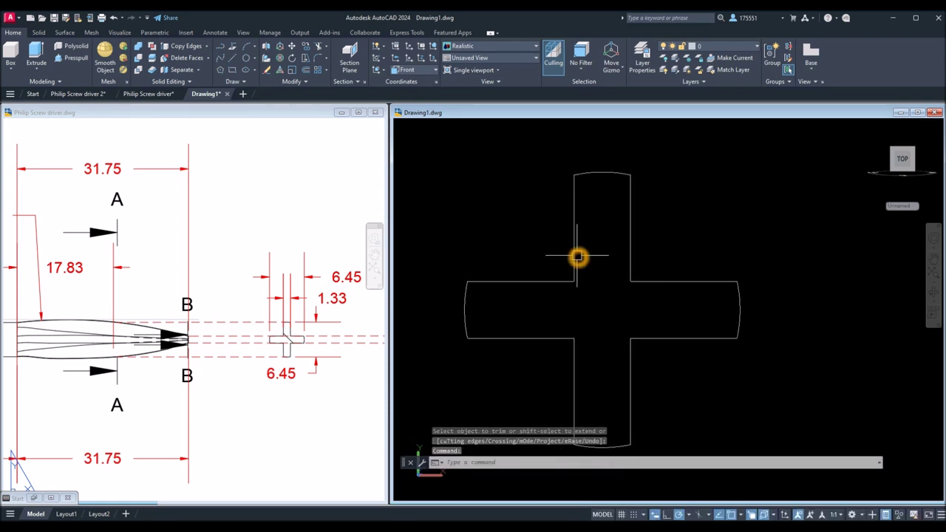
text(j)
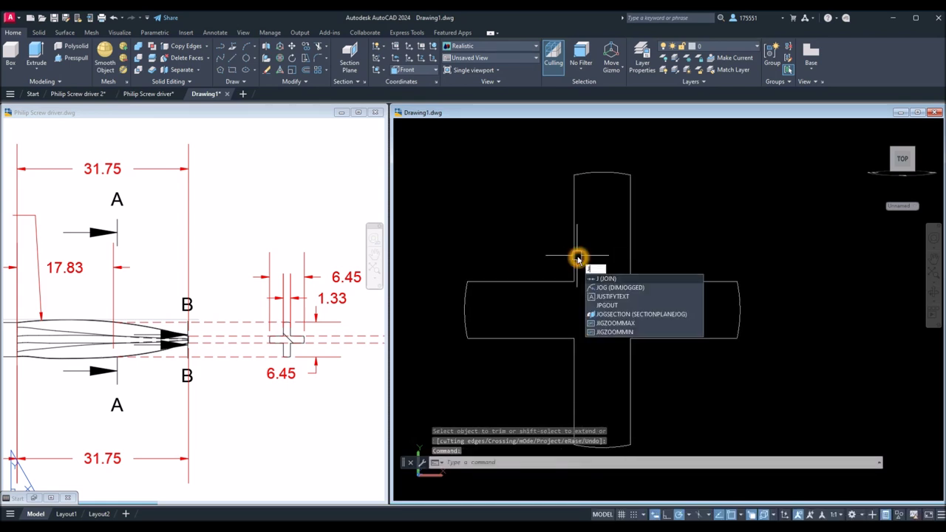
key(Return)
scroll(542, 243, down, 3)
click(507, 213)
click(670, 336)
key(Return)
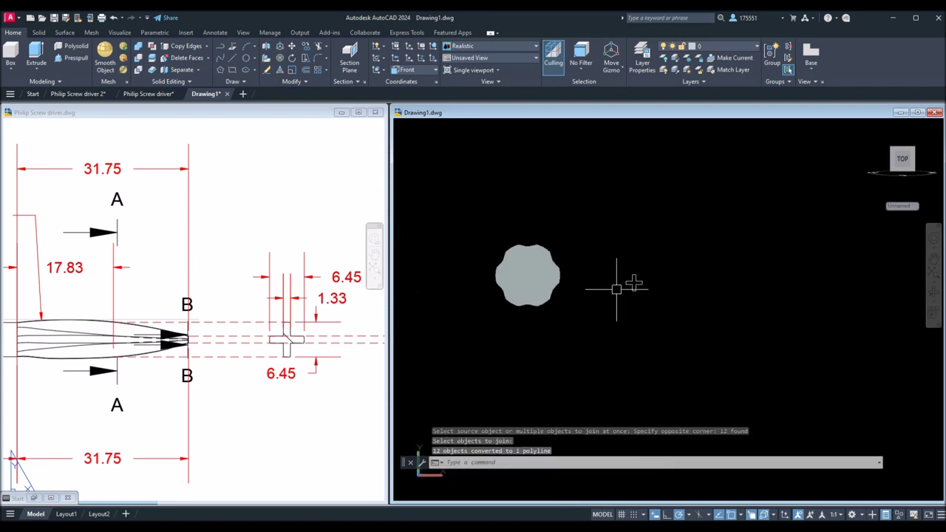
Check the distance from the blade's start to section A-A in the Philip Screw driver drawing and return to Drawing1.dwg
shift+middle_drag(620, 281, 661, 316)
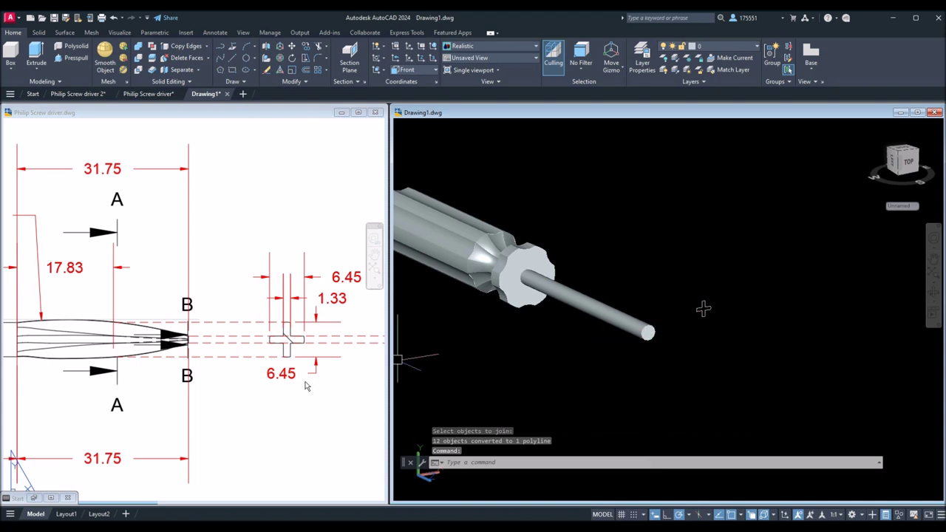
click(310, 414)
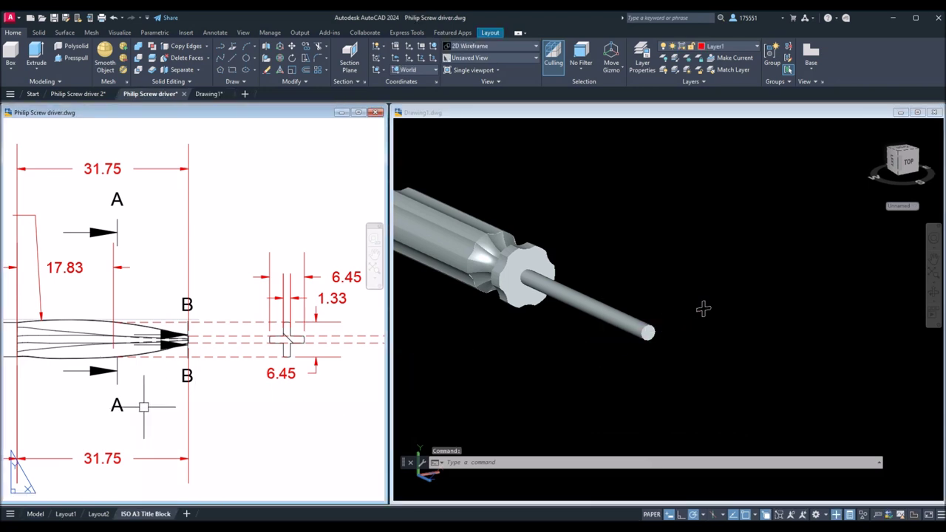
mouse_move(144, 407)
middle_down()
mouse_move(226, 392)
mouse_move(254, 431)
middle_up()
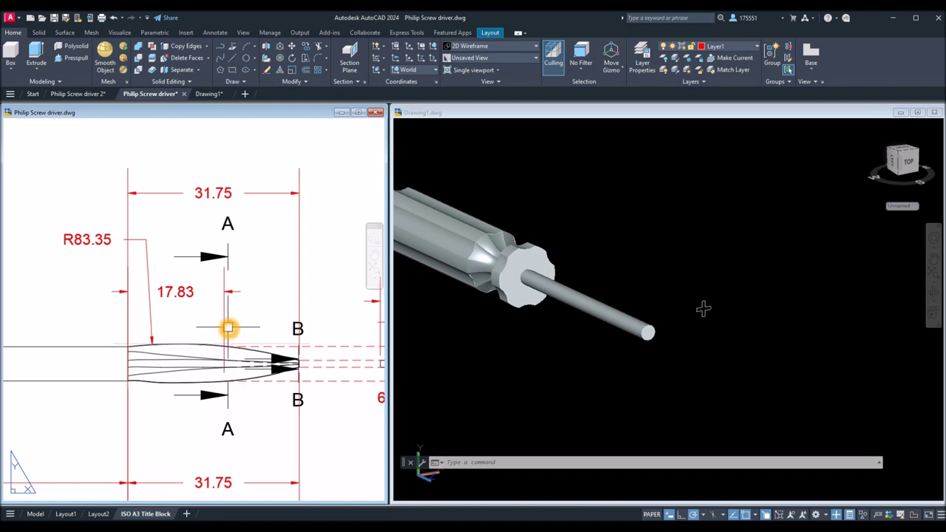
middle_drag(220, 421, 224, 433)
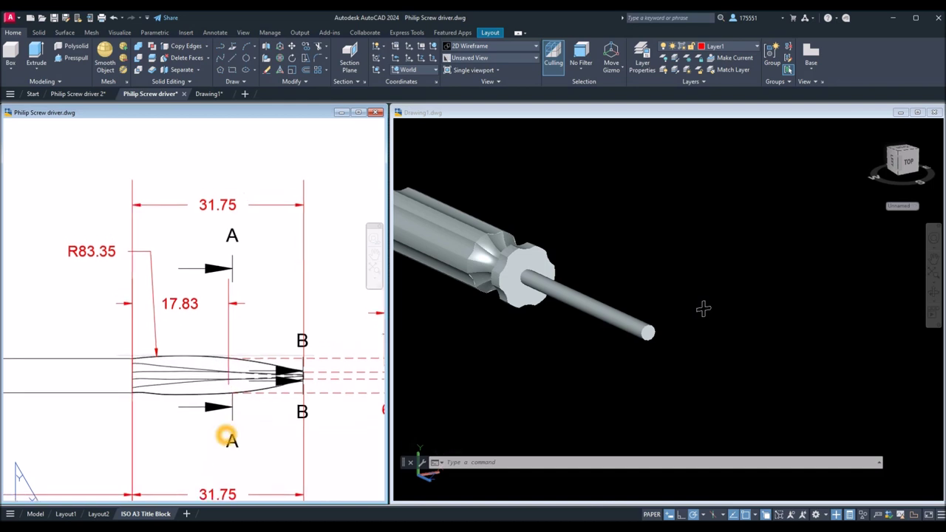
click(688, 361)
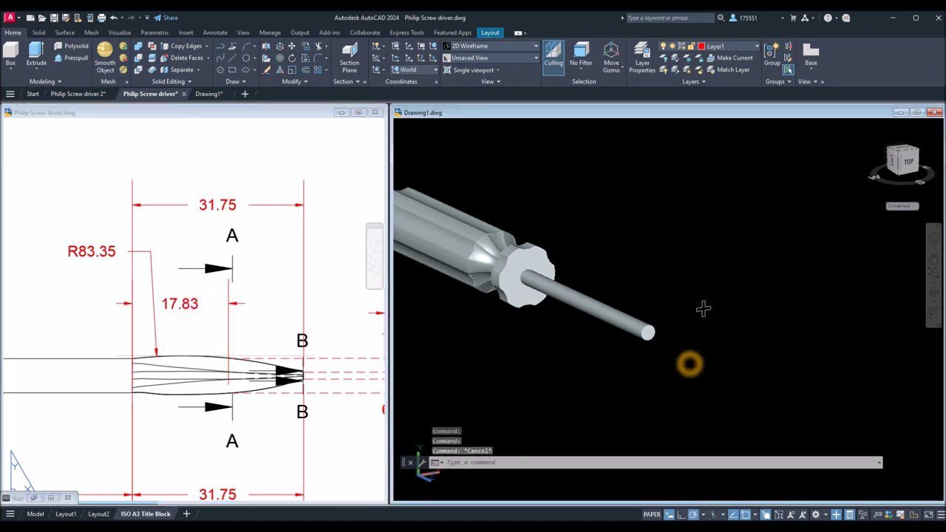
click(686, 361)
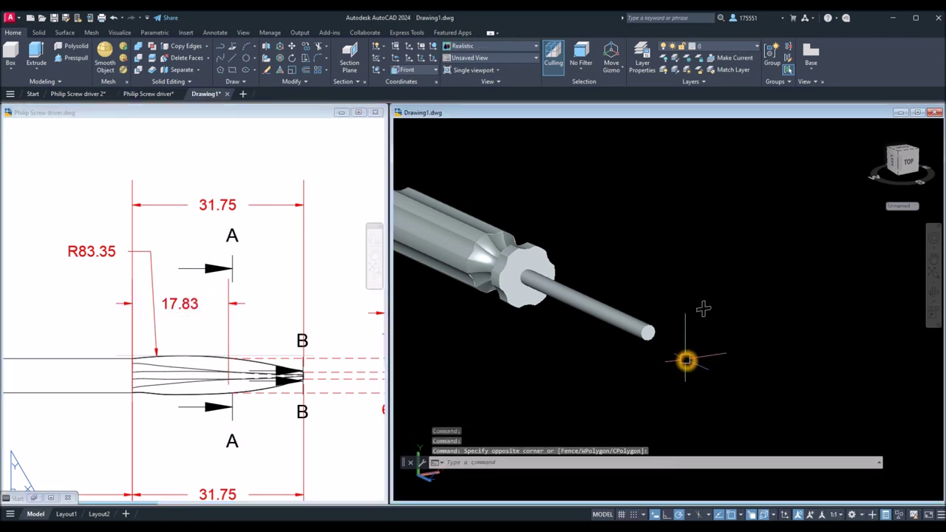
key(Escape)
Draw a 17.83 line from the centre of the rod's end face outward along the rod's axis
text(l)
key(Return)
scroll(647, 332, up, 3)
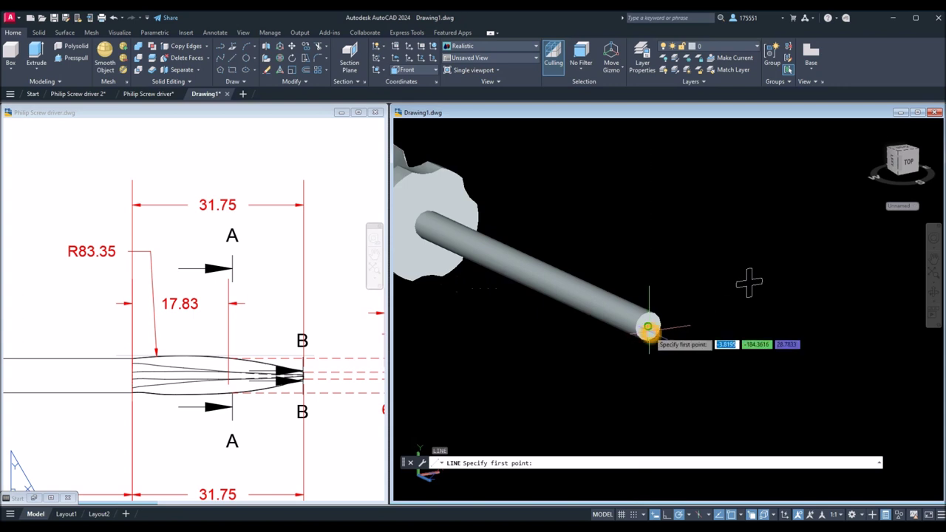
click(648, 327)
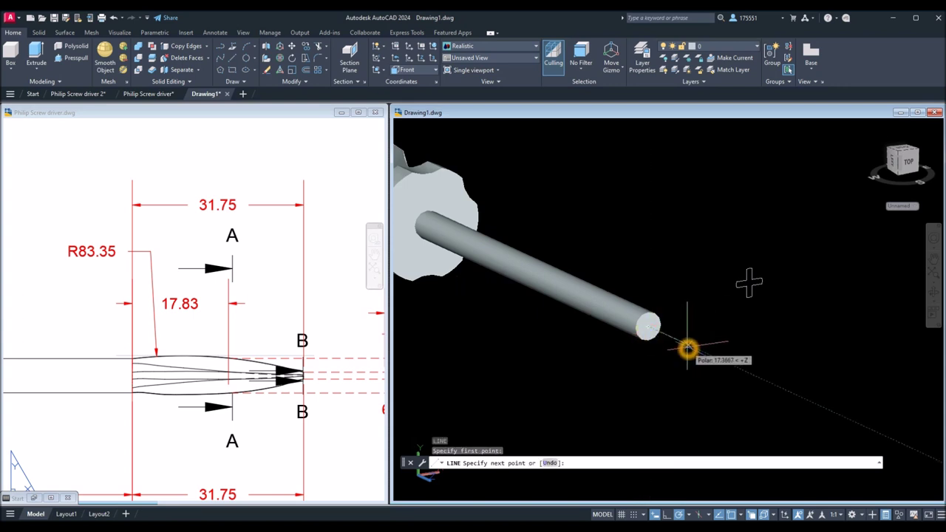
text(17.8)
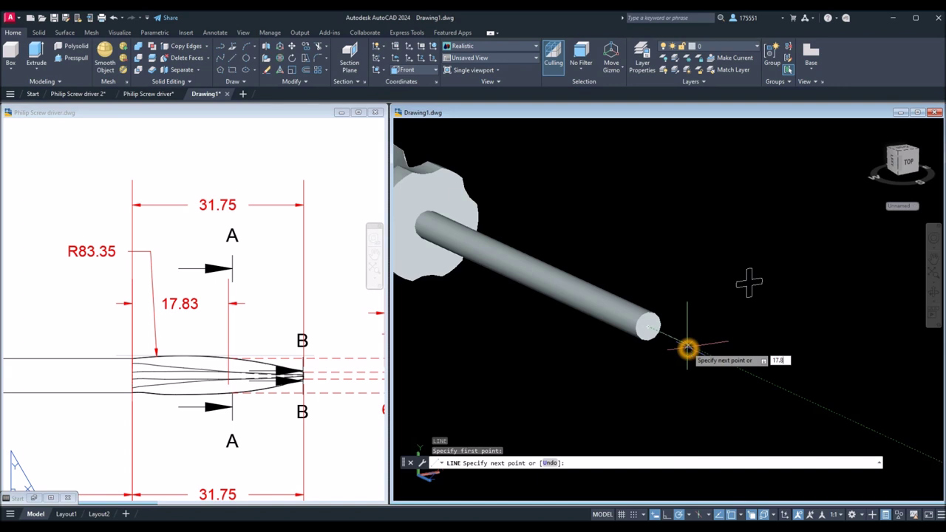
text(3)
key(Return)
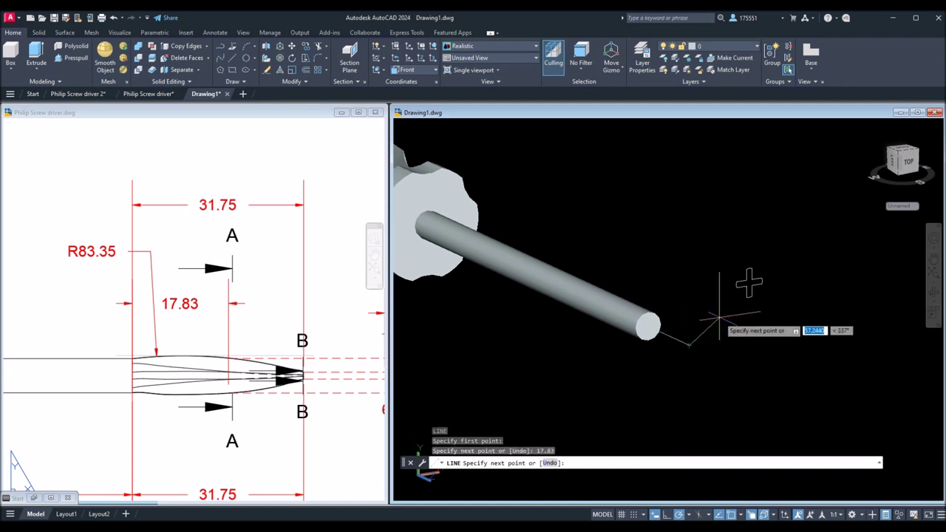
Move the cross outline by its centre to the free end of the 17.83 axis line
right_click(767, 303)
click(787, 311)
click(750, 282)
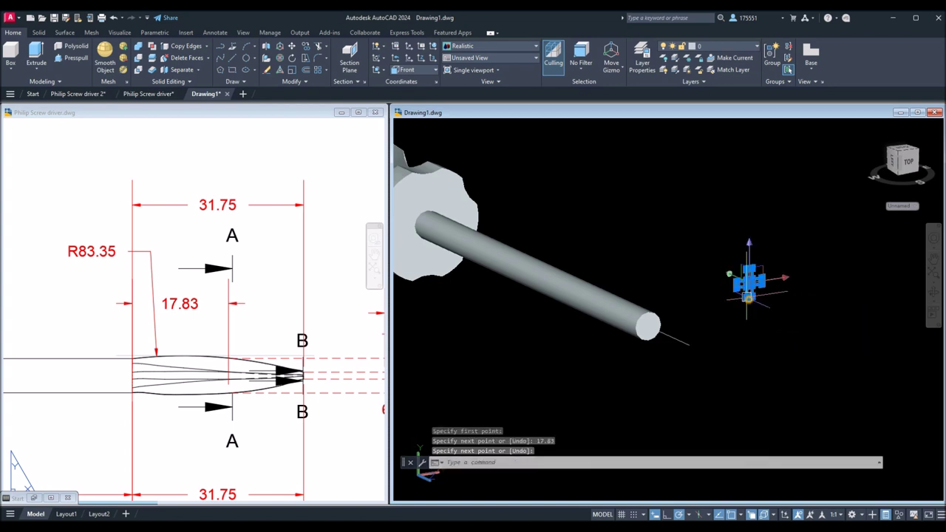
right_click(669, 226)
click(690, 309)
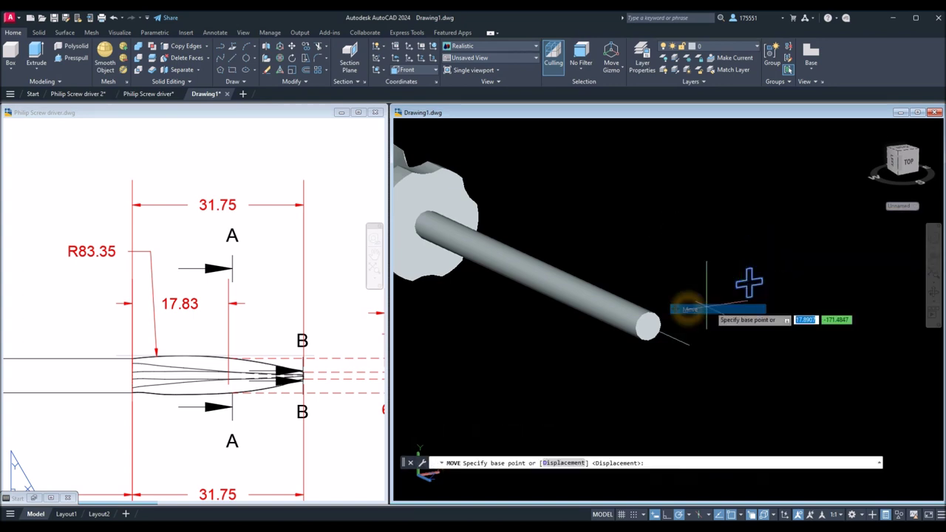
scroll(761, 292, down, 3)
scroll(761, 292, up, 4)
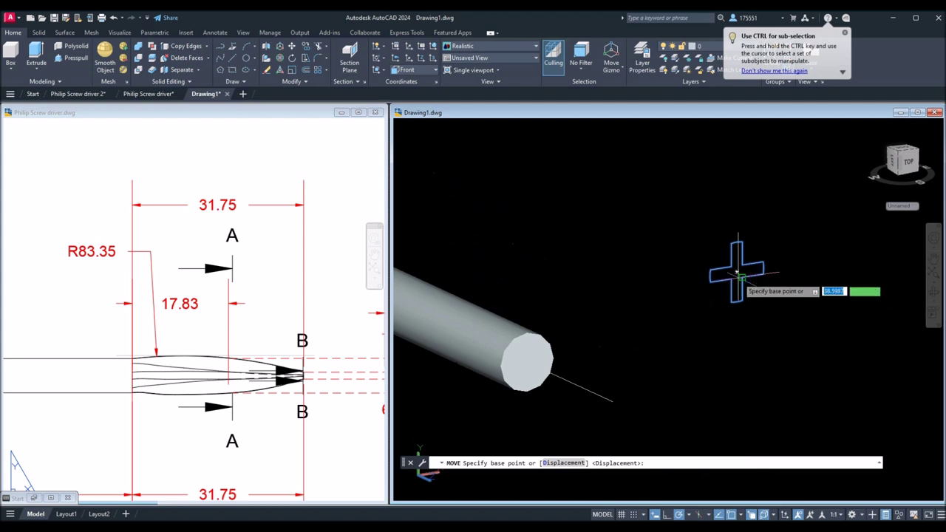
click(737, 272)
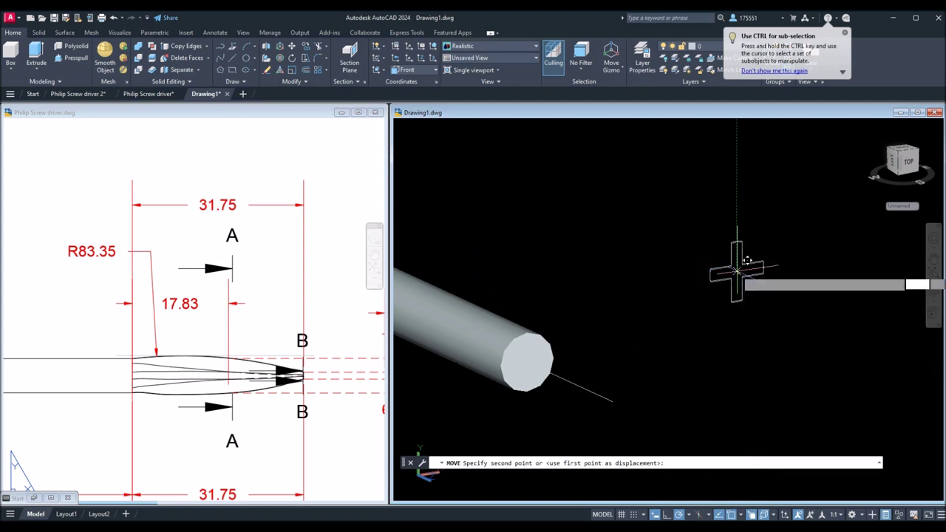
click(613, 400)
shift+middle_drag(637, 381, 636, 351)
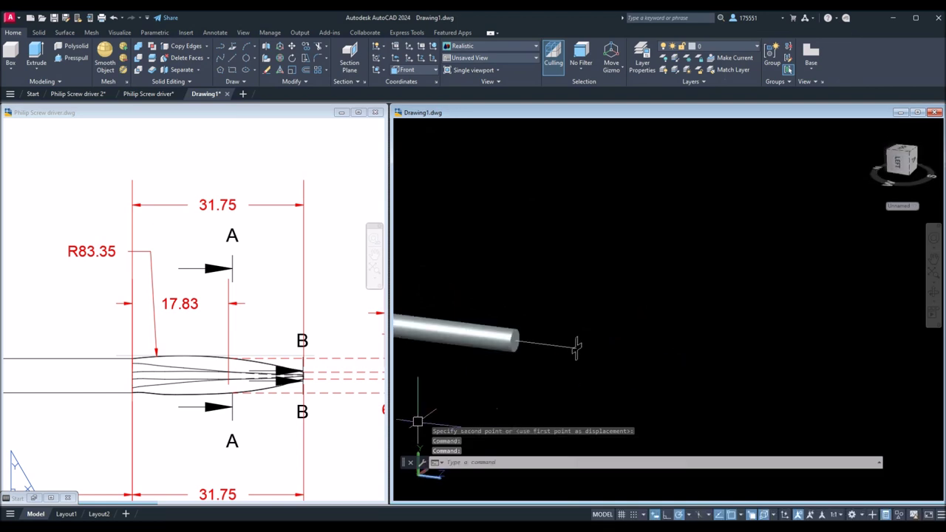
Locate the small section B-B cross in the Philip Screw driver drawing and set Drawing1.dwg to the Front view
click(335, 433)
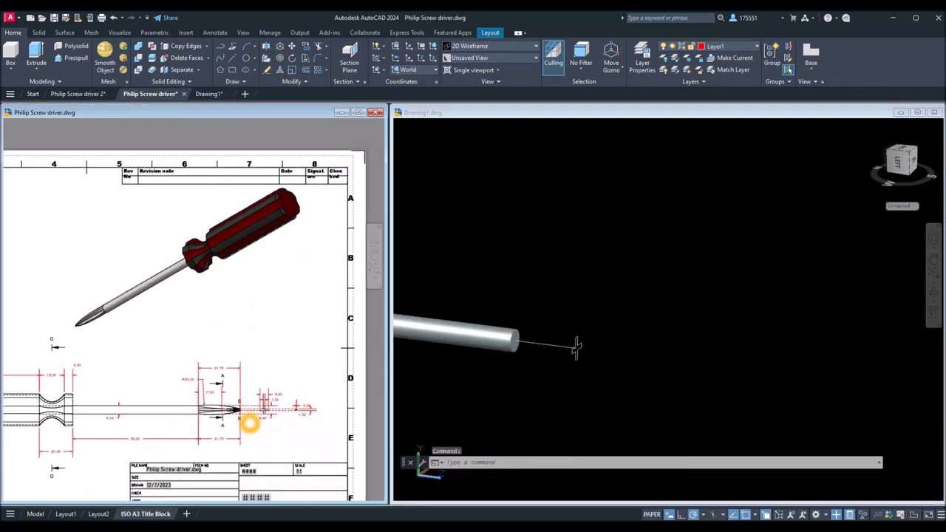
scroll(292, 419, up, 5)
scroll(294, 375, up, 3)
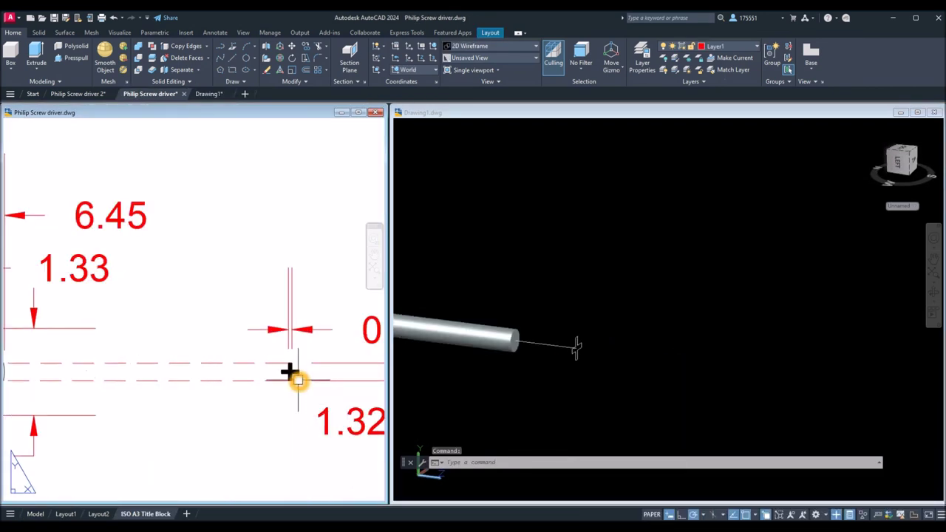
click(648, 395)
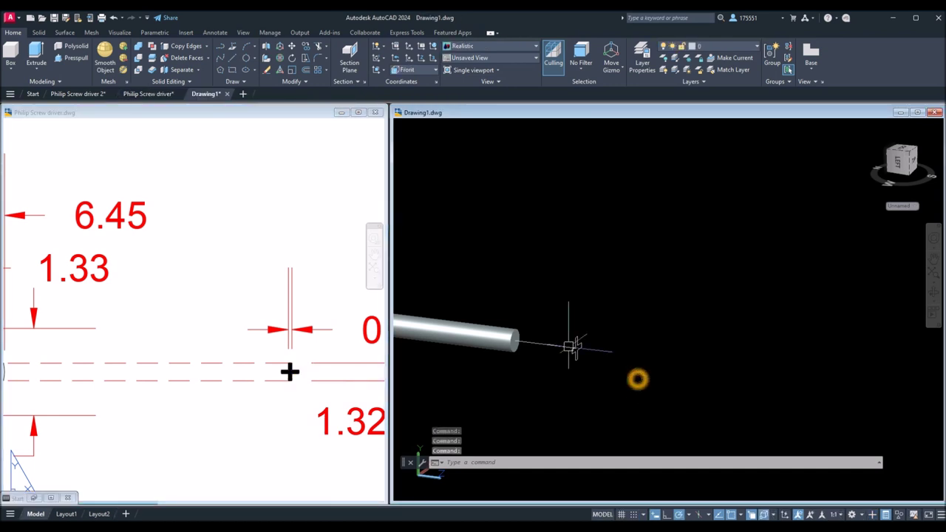
click(416, 132)
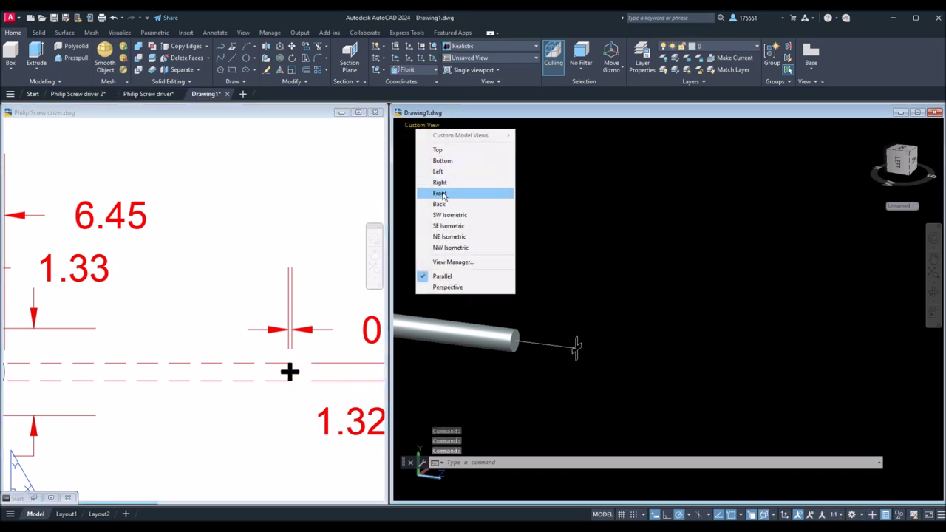
click(441, 192)
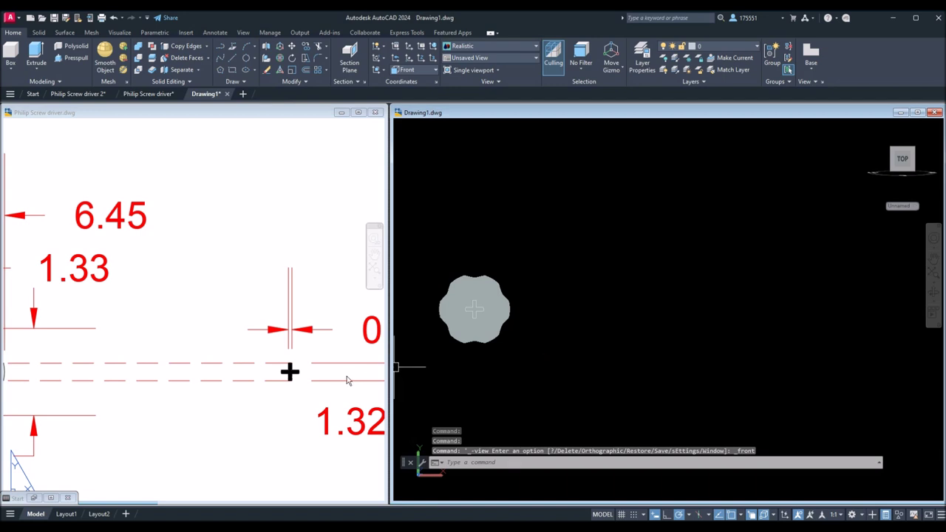
Examine the small cross section's shape and its arm width and diameter dimensions in the Philip Screw driver drawing
click(303, 382)
scroll(304, 382, up, 1)
middle_drag(302, 382, 121, 382)
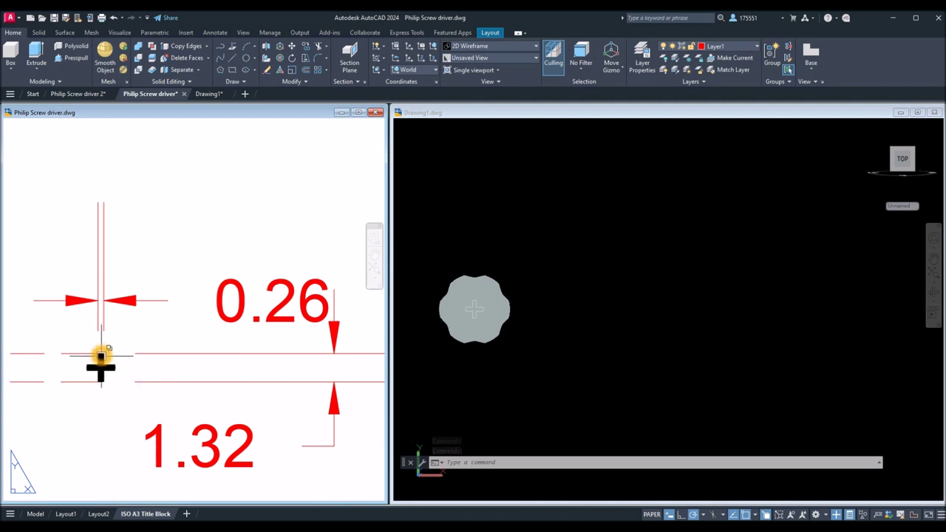
scroll(101, 360, up, 5)
scroll(101, 360, up, 2)
scroll(116, 330, down, 2)
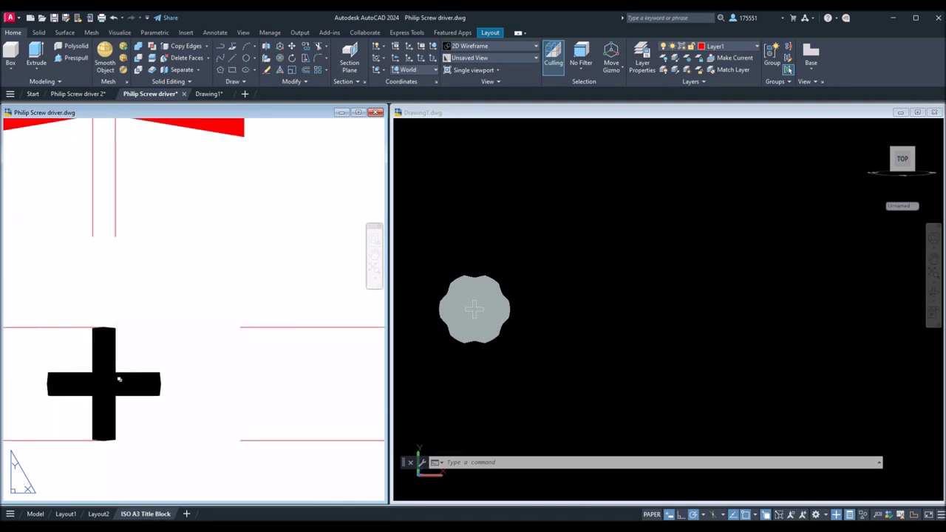
scroll(96, 330, up, 4)
scroll(95, 318, down, 4)
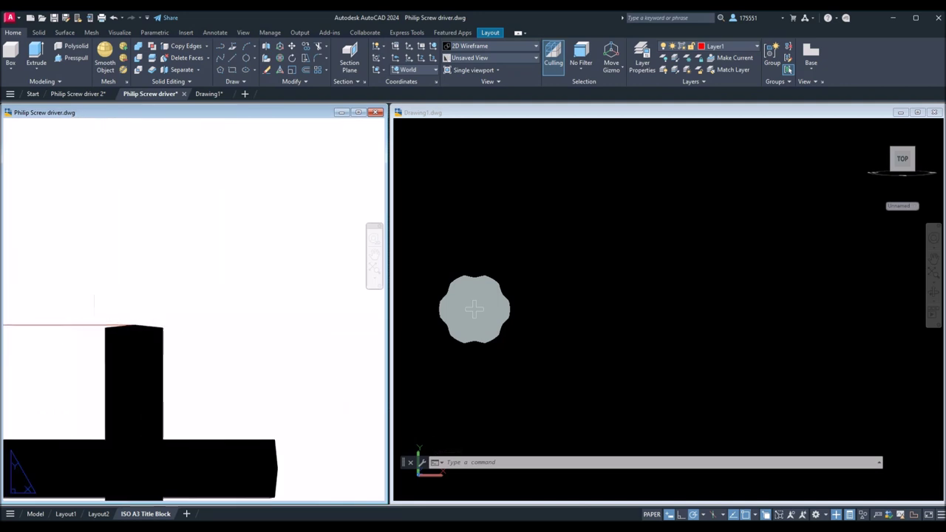
scroll(159, 404, down, 6)
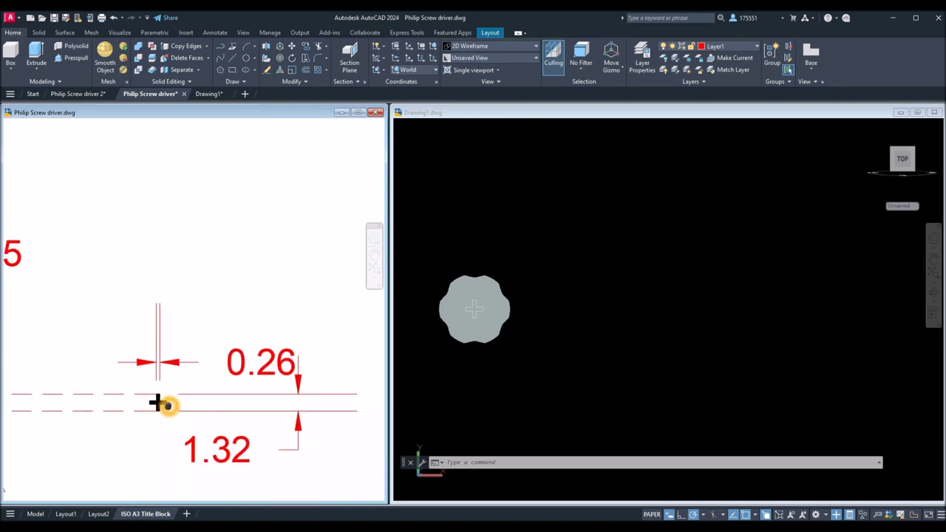
Draw a circle of diameter 1.32 in the empty space beside the handle in Drawing1.dwg
click(557, 361)
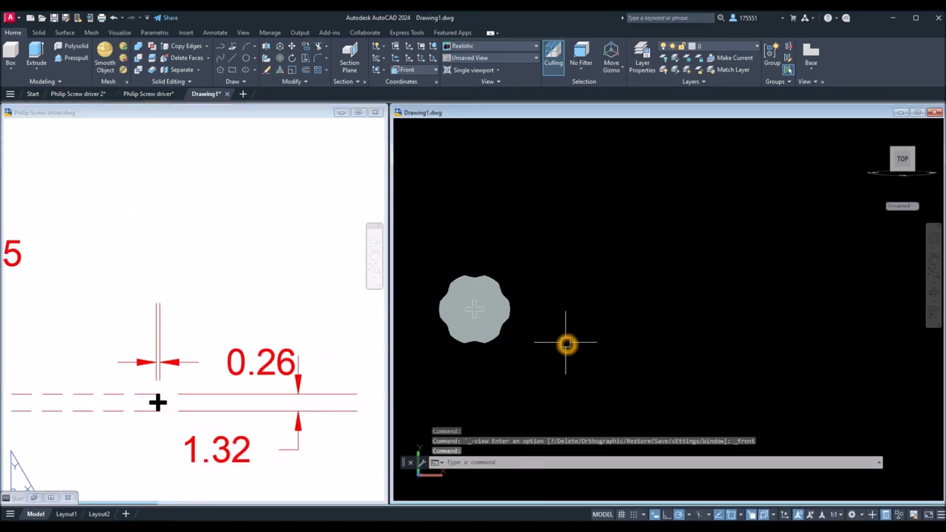
text(c)
key(Return)
click(602, 325)
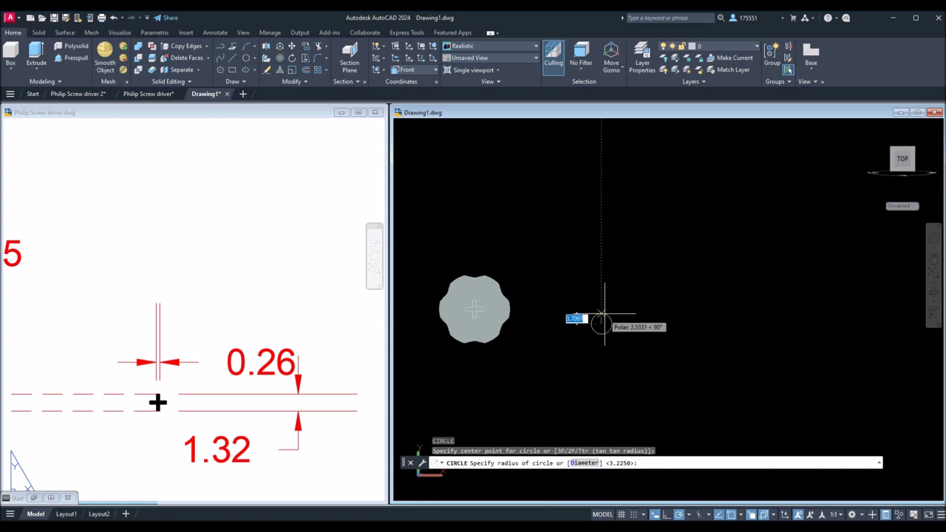
text(d)
key(Return)
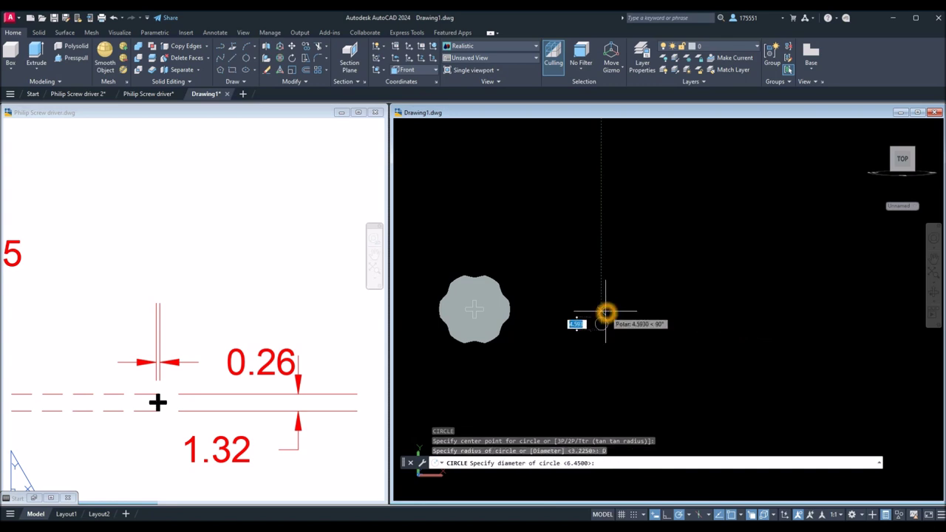
text(1.32)
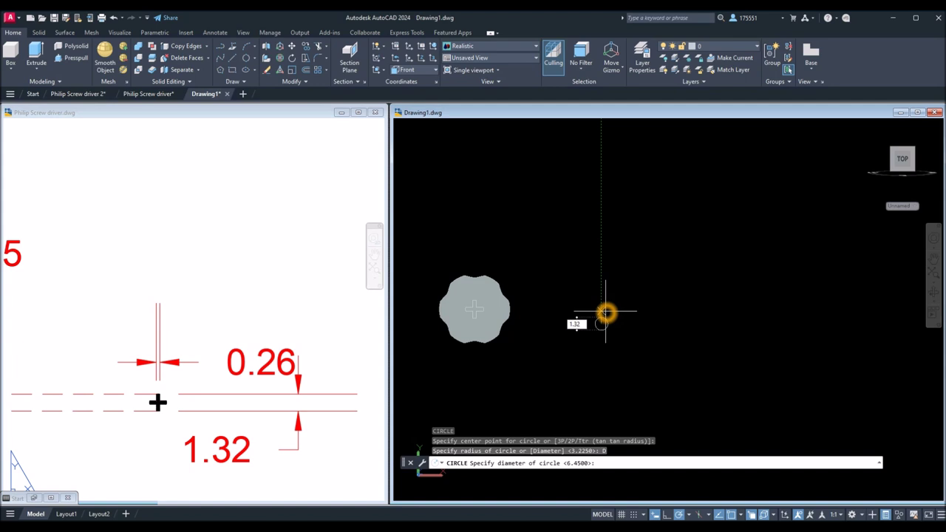
key(Return)
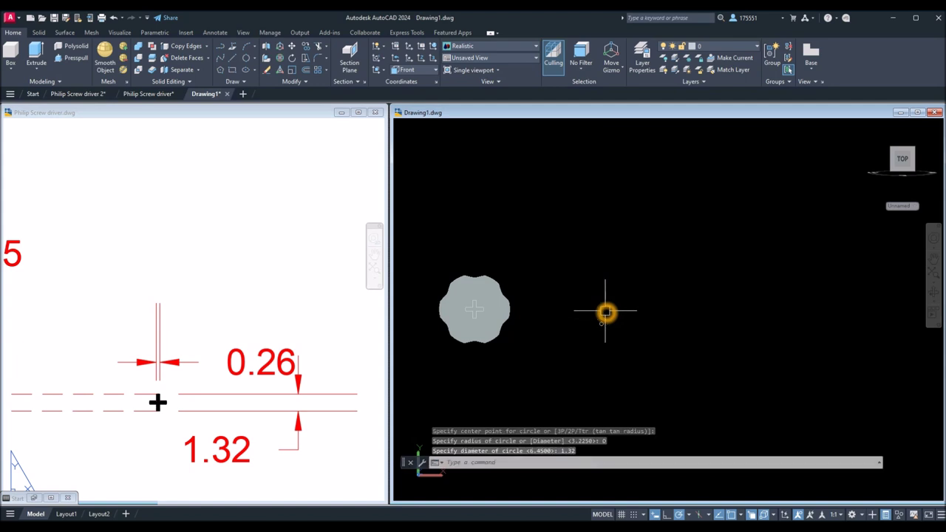
Draw a horizontal line across the small circle between its opposite quadrant points
scroll(580, 299, up, 4)
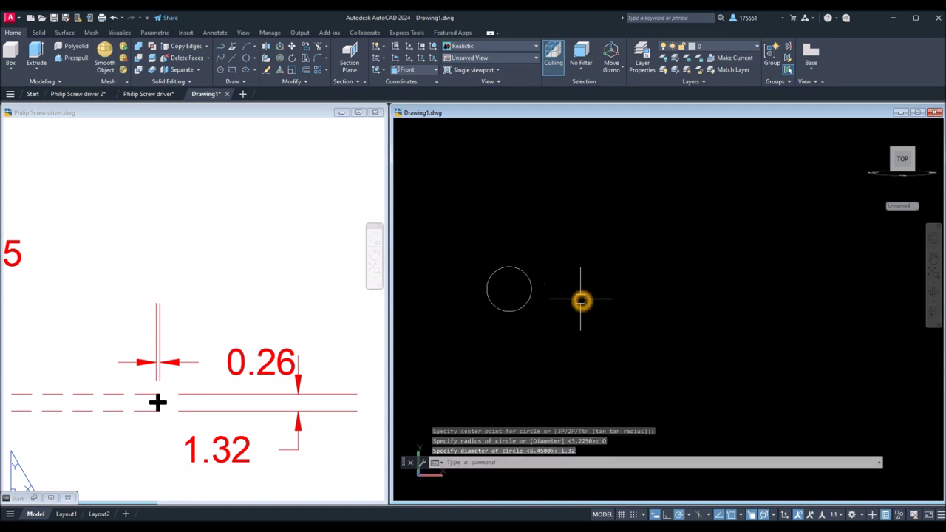
text(l)
key(Return)
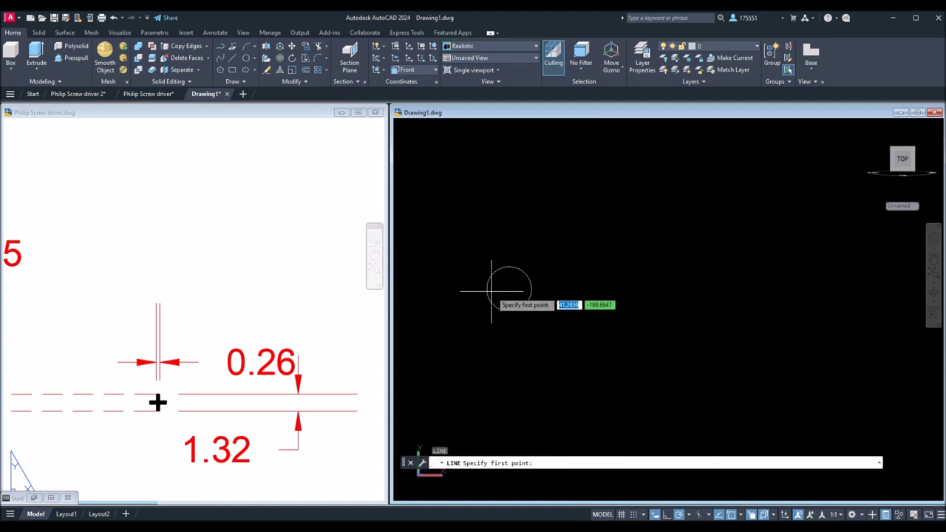
click(530, 289)
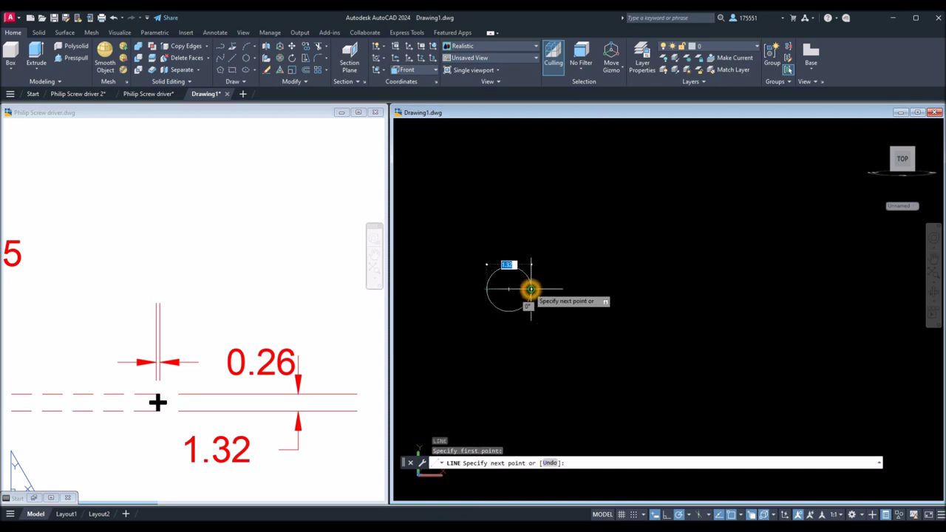
right_click(562, 266)
click(577, 270)
Draw a vertical line across the small circle from its top quadrant to its bottom quadrant
right_click(566, 251)
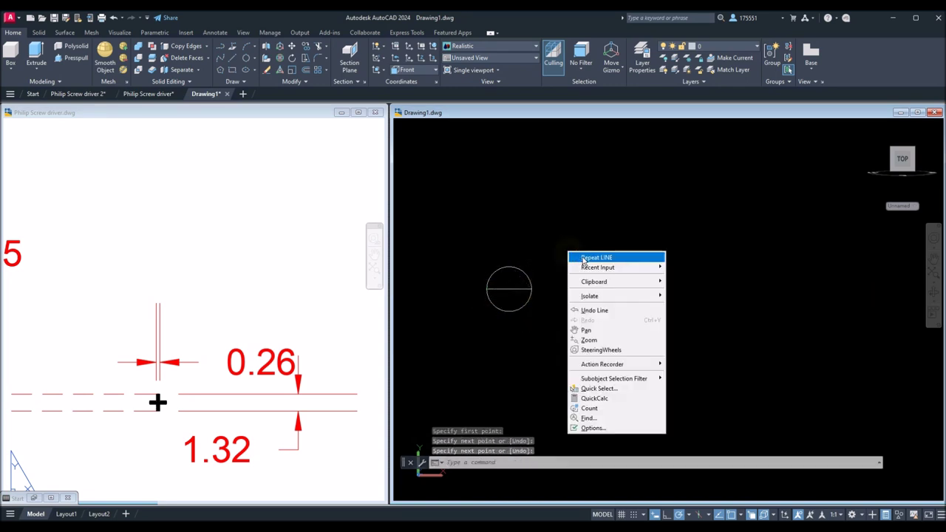
click(591, 257)
click(508, 267)
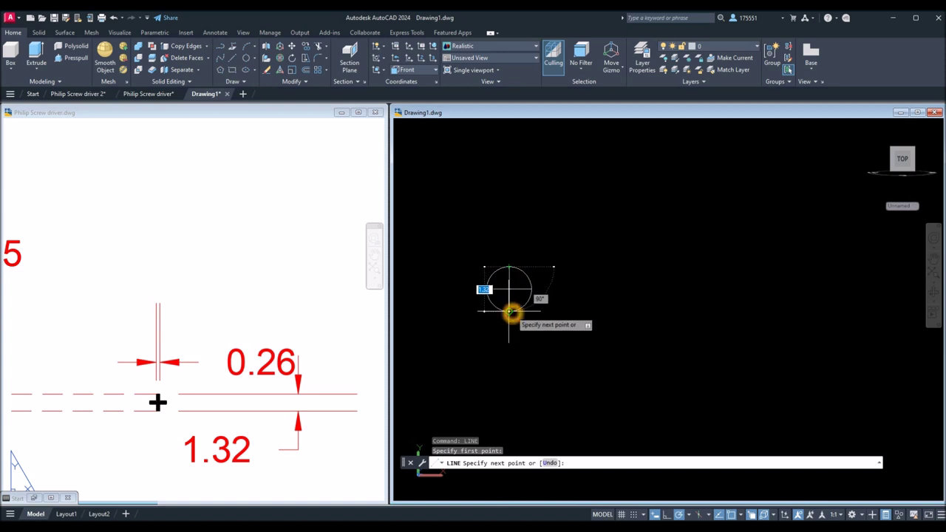
click(508, 311)
right_click(552, 285)
click(568, 292)
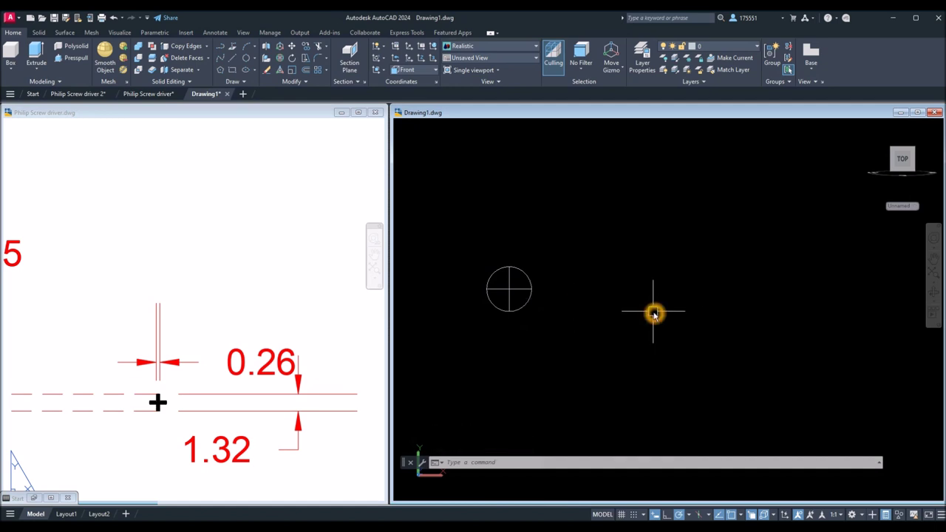
Calculate half of the 0.26 arm width with the quick calculator
click(721, 336)
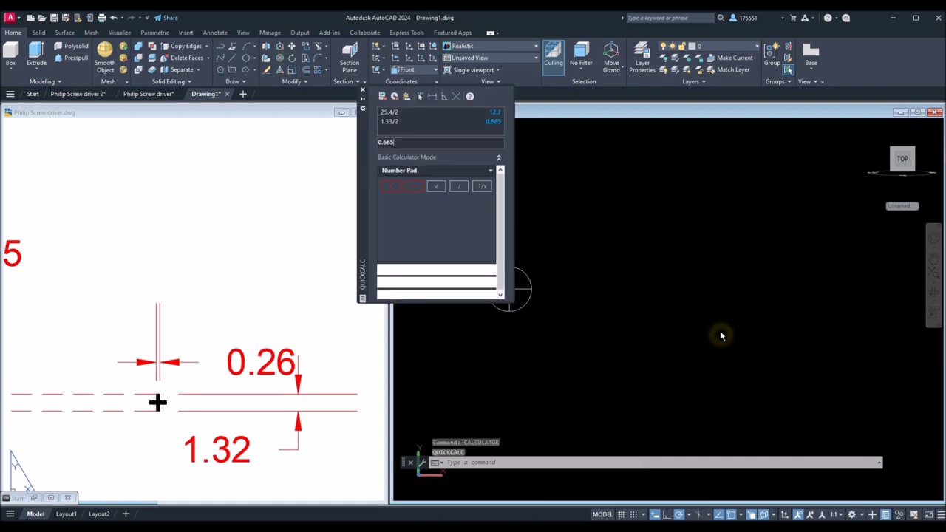
click(397, 189)
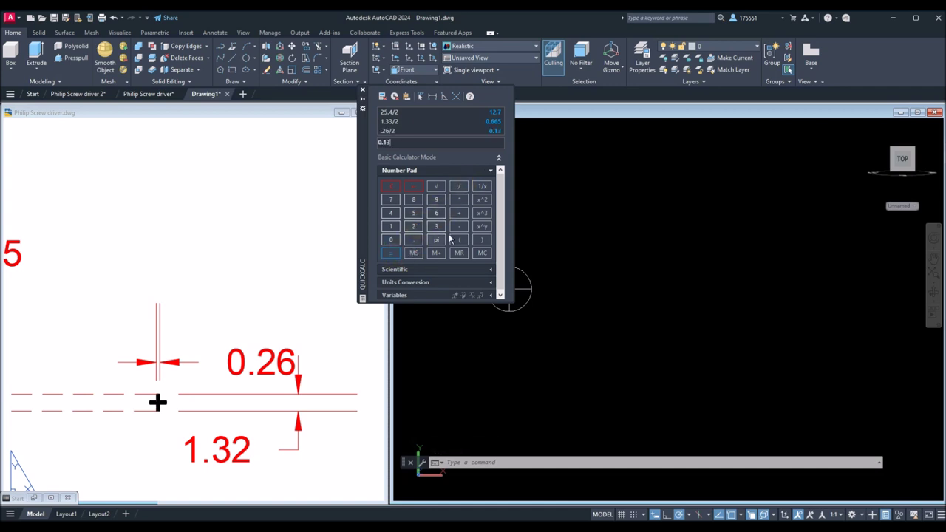
click(363, 96)
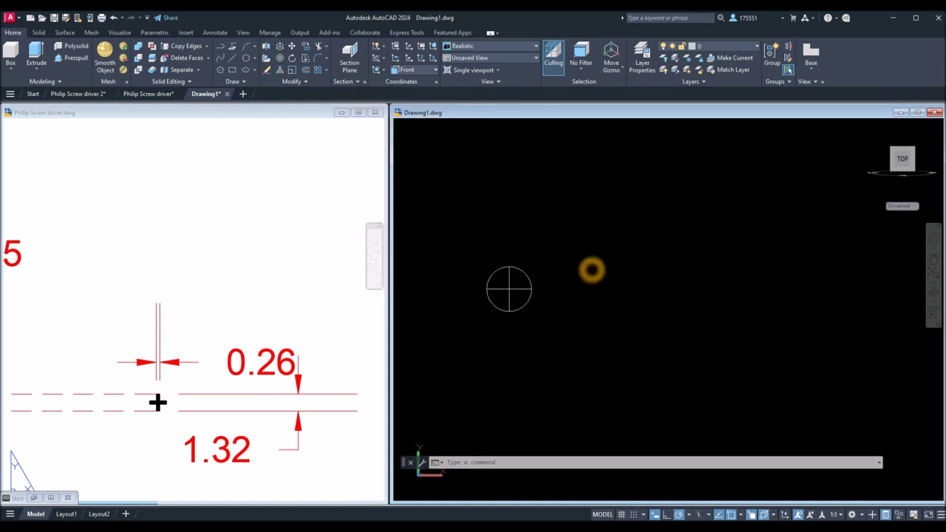
Offset the vertical and horizontal diameter lines by 0.13 to both sides
text(o)
key(Return)
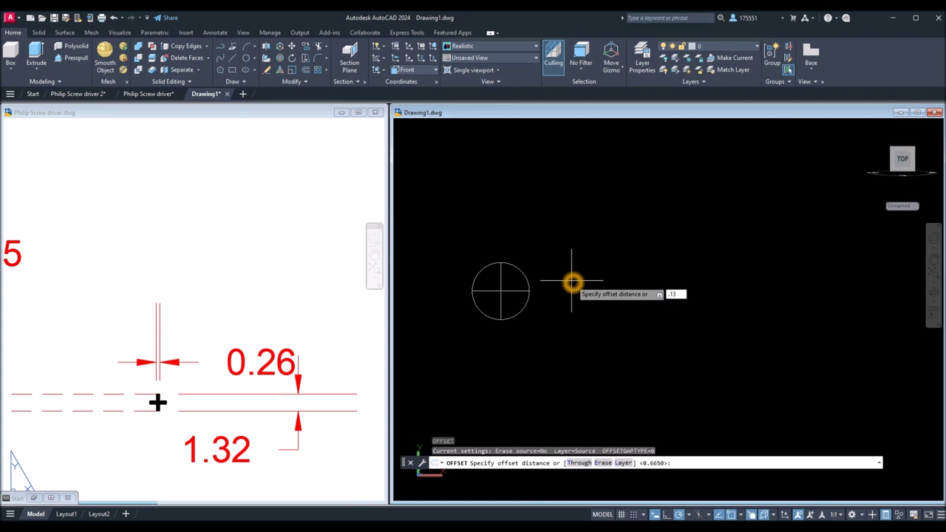
key(Return)
scroll(506, 271, up, 4)
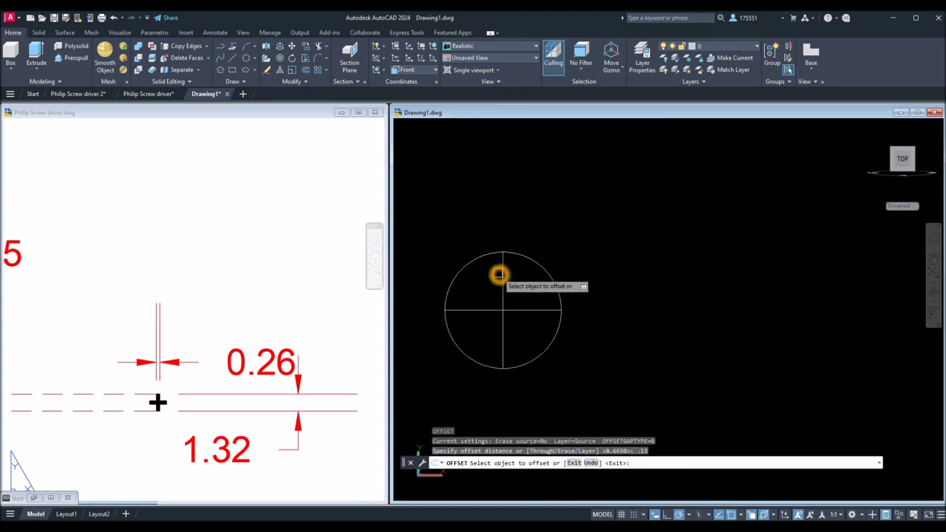
click(506, 271)
click(517, 275)
click(508, 275)
click(494, 270)
click(581, 350)
click(583, 326)
right_click(641, 282)
click(668, 287)
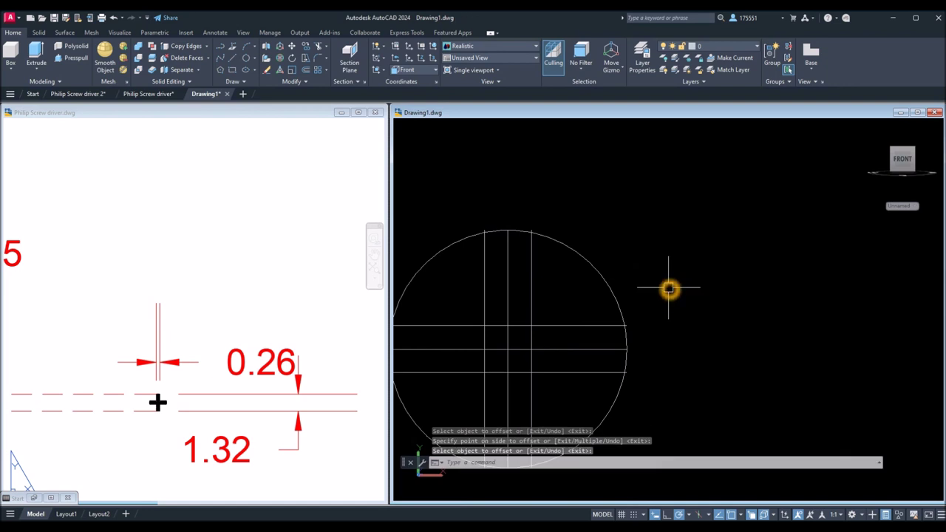
Trim away the circle's arcs between the arms of the cross, keeping the arcs that cap the arm ends
text(TR)
key(Return)
right_click(668, 288)
click(686, 295)
click(600, 274)
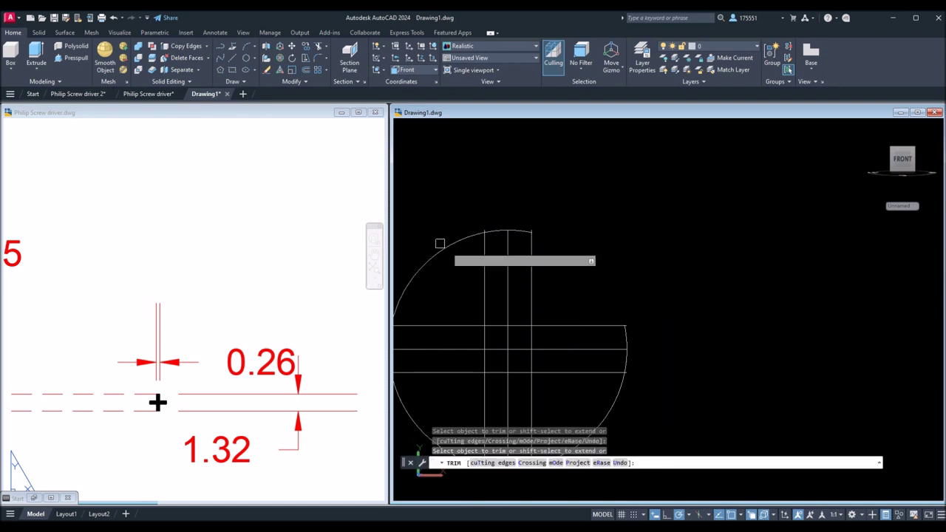
click(449, 245)
click(614, 393)
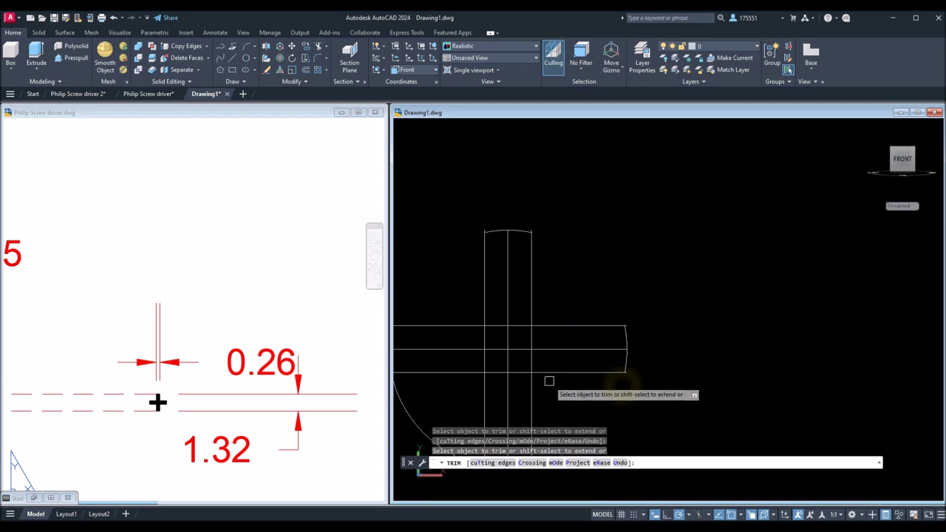
Trim the centre lines and overhanging line ends from the upper and right arms of the small cross
scroll(534, 233, down, 3)
scroll(535, 232, up, 1)
scroll(535, 234, up, 5)
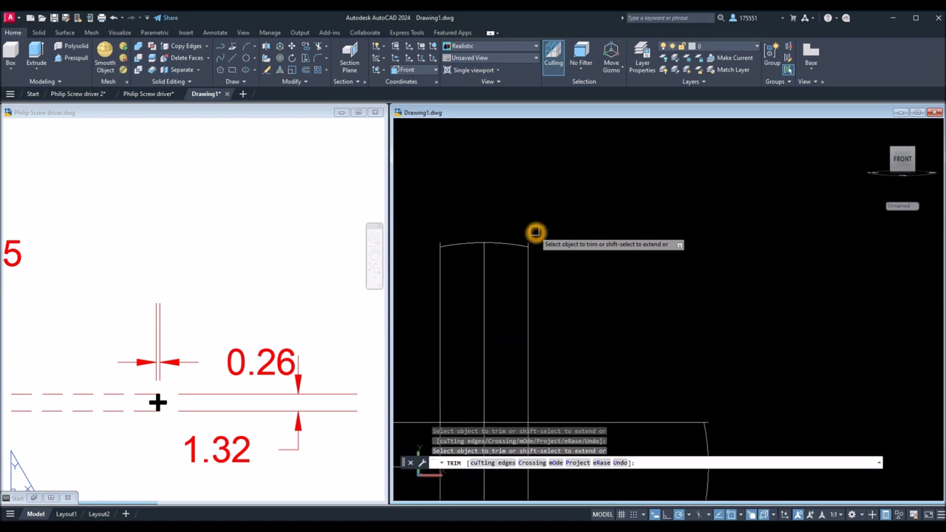
scroll(523, 256, down, 2)
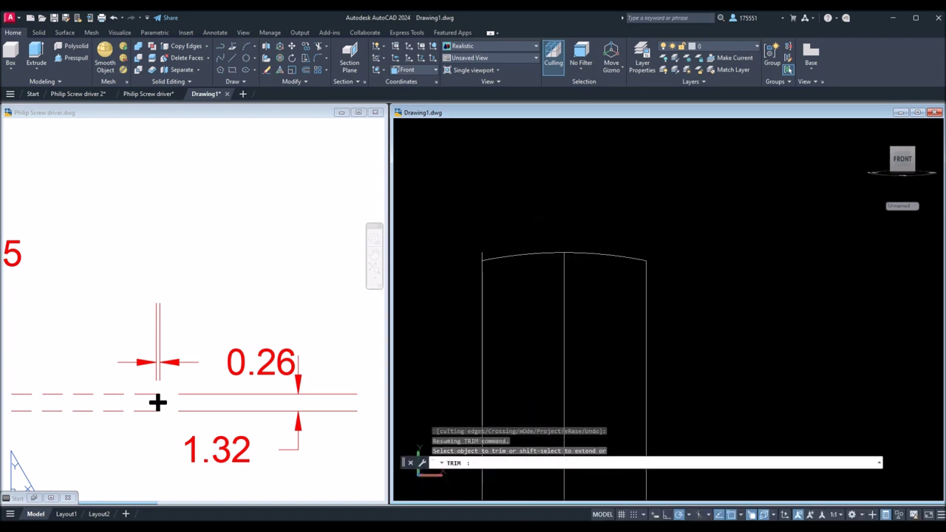
click(565, 274)
scroll(572, 280, down, 4)
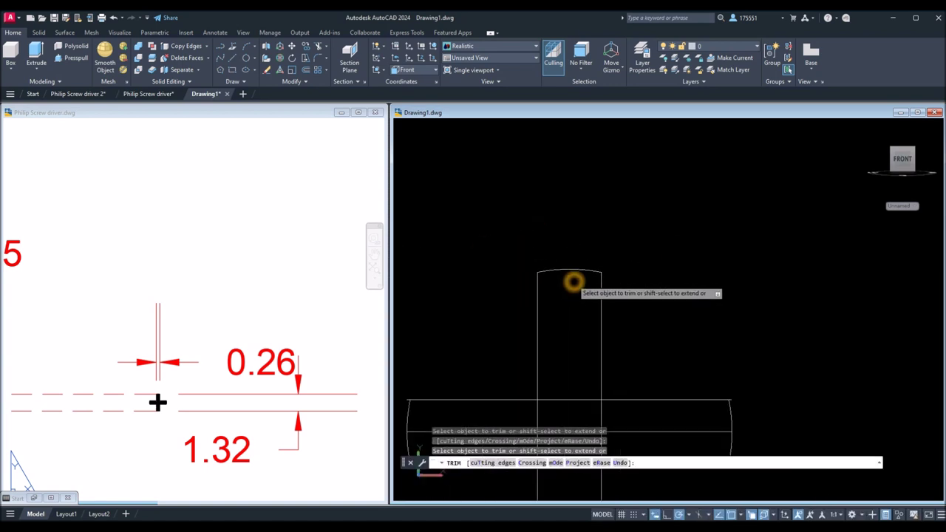
scroll(643, 361, up, 4)
click(566, 197)
click(585, 271)
middle_drag(590, 264, 597, 304)
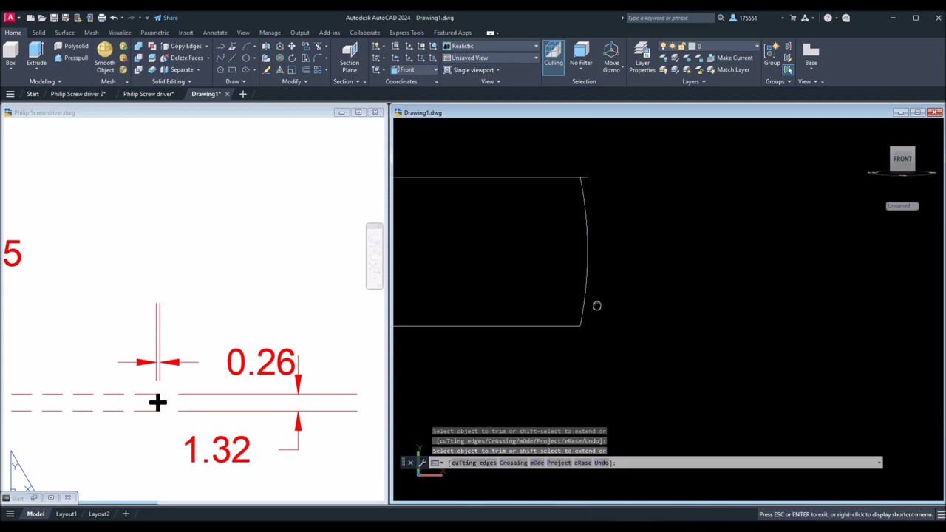
click(593, 176)
Trim the line ends that overhang the arcs on the lower and left arms, and the left arm's centre line
scroll(616, 211, down, 4)
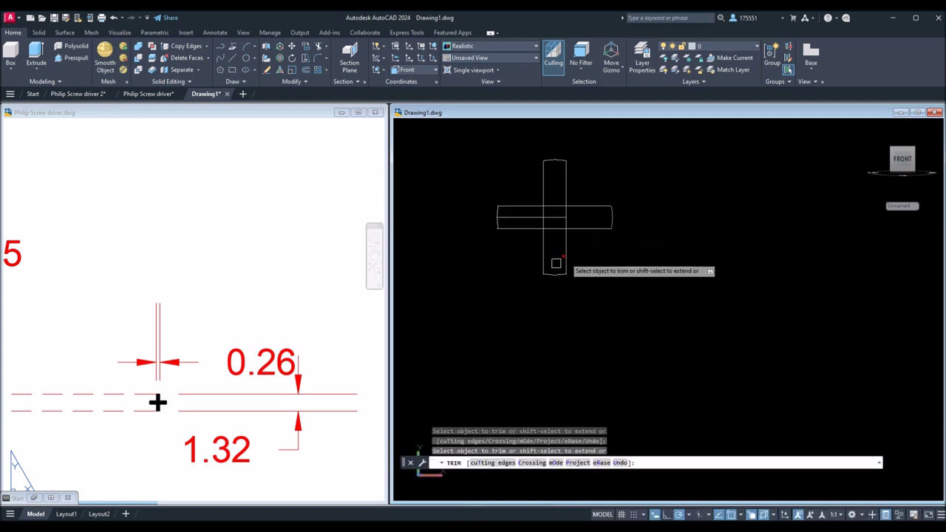
scroll(539, 269, up, 6)
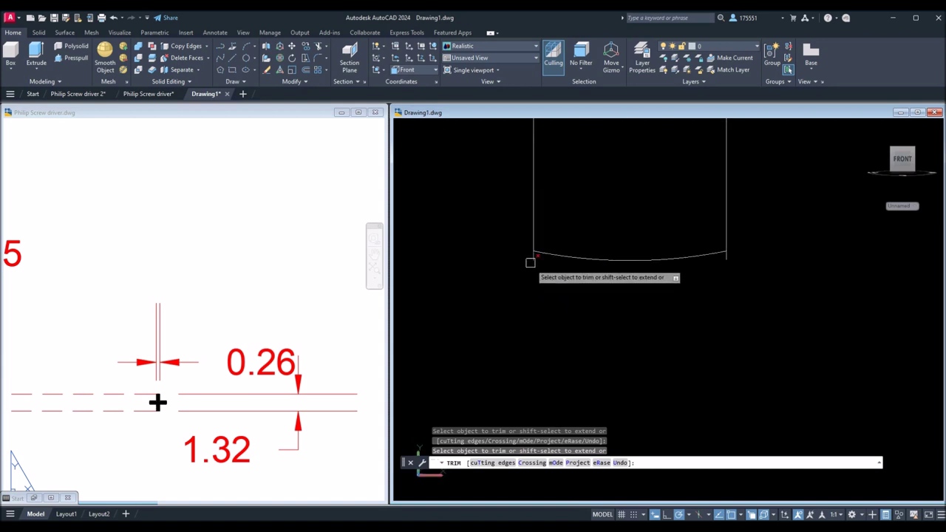
scroll(650, 264, down, 5)
middle_drag(650, 264, 595, 275)
key(Escape)
scroll(532, 203, up, 6)
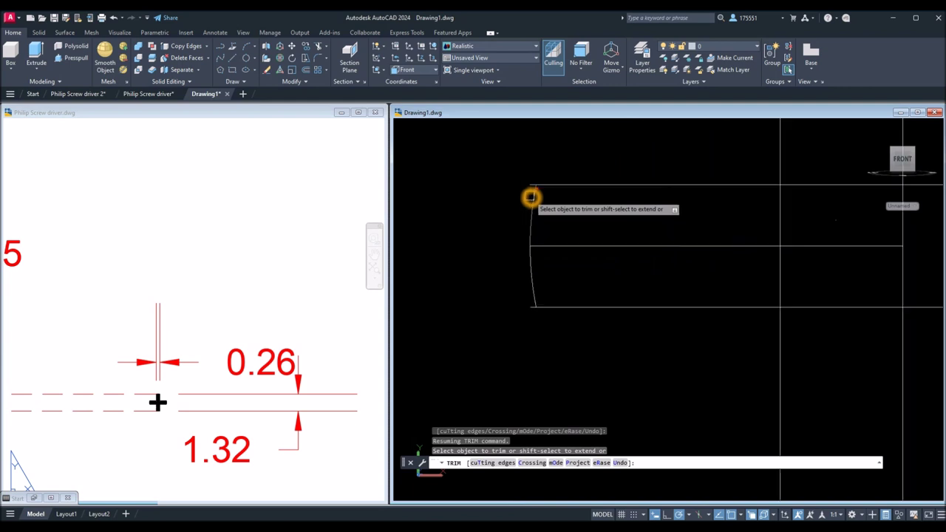
click(528, 177)
click(540, 349)
scroll(620, 294, down, 3)
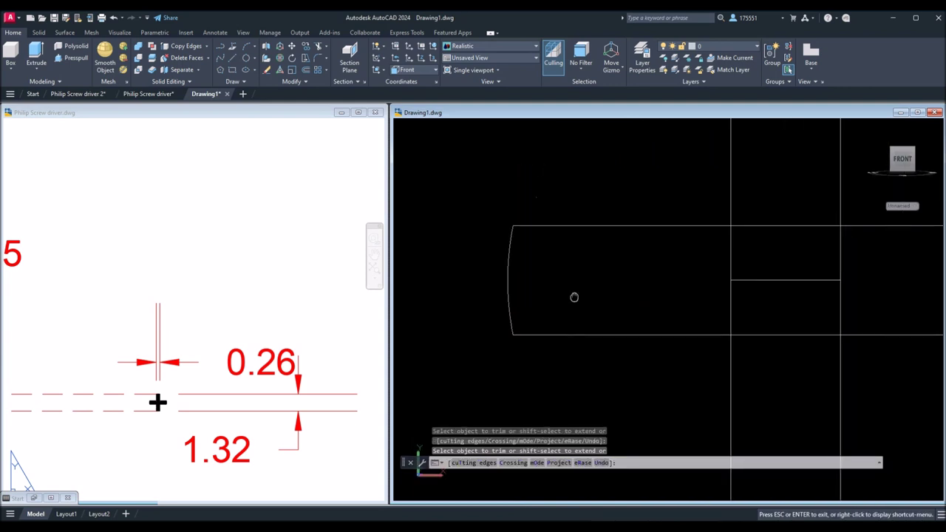
Trim away the remaining lines inside the centre of the small cross, leaving only its outer outline
mouse_move(798, 300)
mouse_down()
mouse_move(711, 266)
mouse_move(636, 259)
mouse_up()
drag(696, 254, 691, 190)
drag(688, 359, 680, 312)
drag(809, 283, 729, 254)
right_click(694, 259)
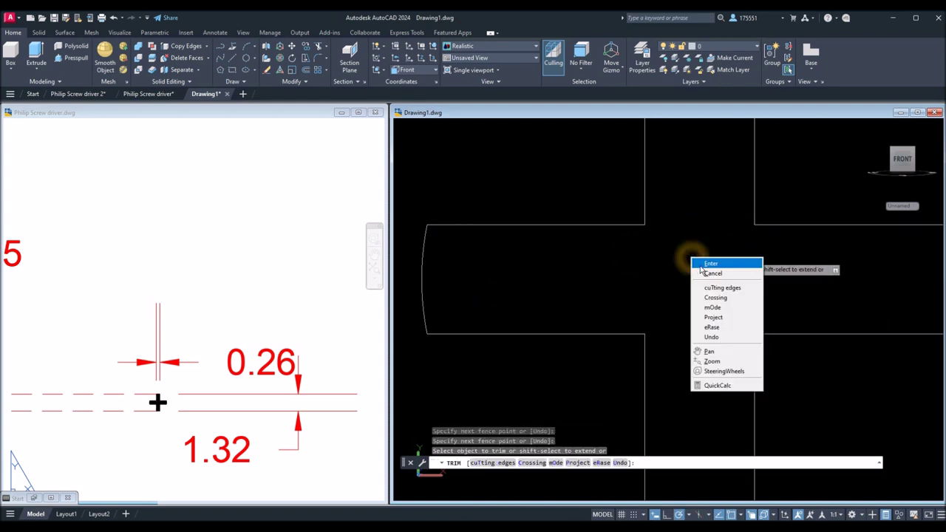
click(703, 263)
scroll(686, 268, down, 3)
middle_drag(685, 268, 660, 269)
key(Return)
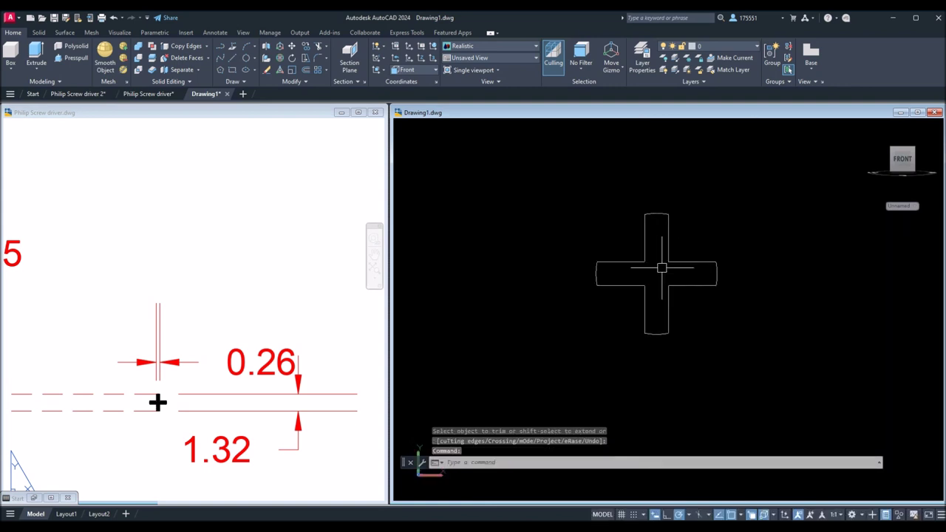
Join all lines and arcs of the small cross outline into one polyline
text(j)
key(Return)
click(570, 198)
click(757, 352)
key(Return)
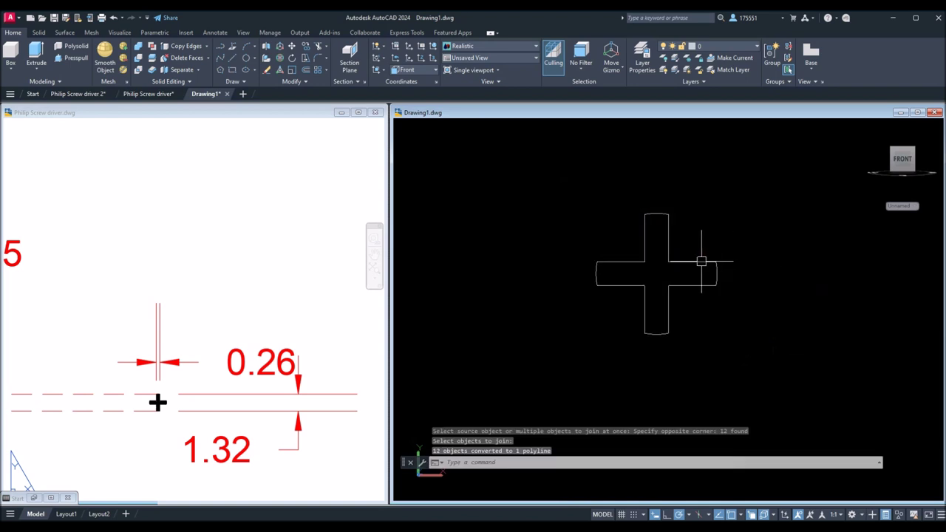
click(703, 261)
key(Escape)
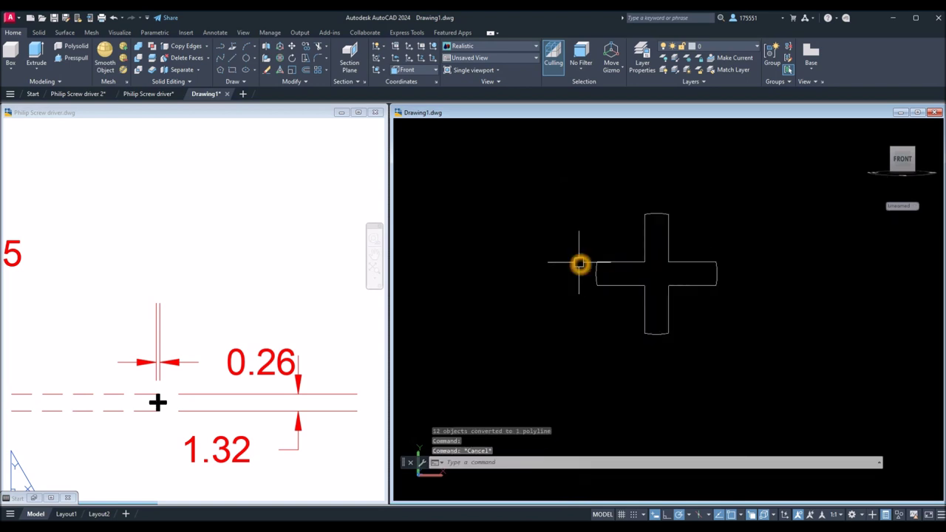
Examine the blade's length dimensions and the positions of sections A-A and B-B on the reference drawing
scroll(577, 264, down, 2)
middle_drag(576, 264, 705, 258)
scroll(635, 268, down, 3)
mouse_move(635, 268)
shift+middle_down()
mouse_move(572, 297)
mouse_move(766, 258)
mouse_move(625, 289)
shift+middle_up()
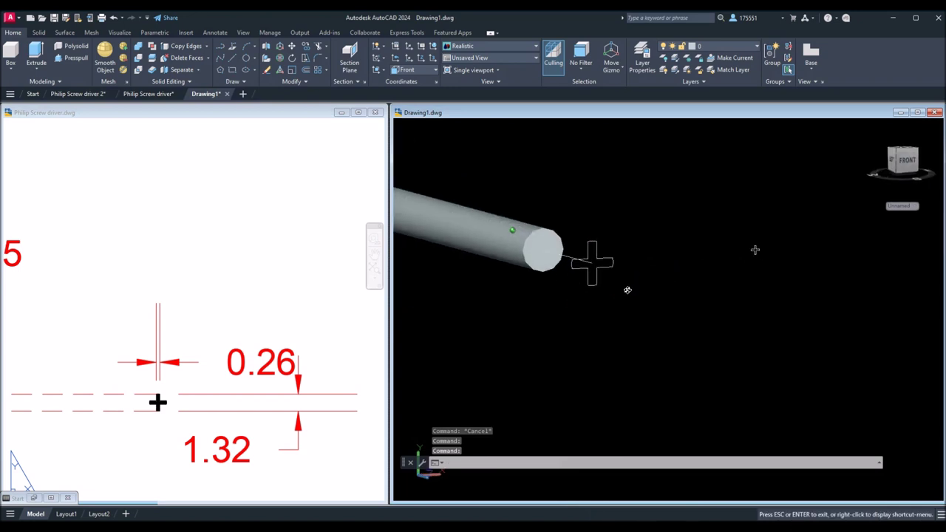
click(295, 379)
scroll(305, 384, down, 5)
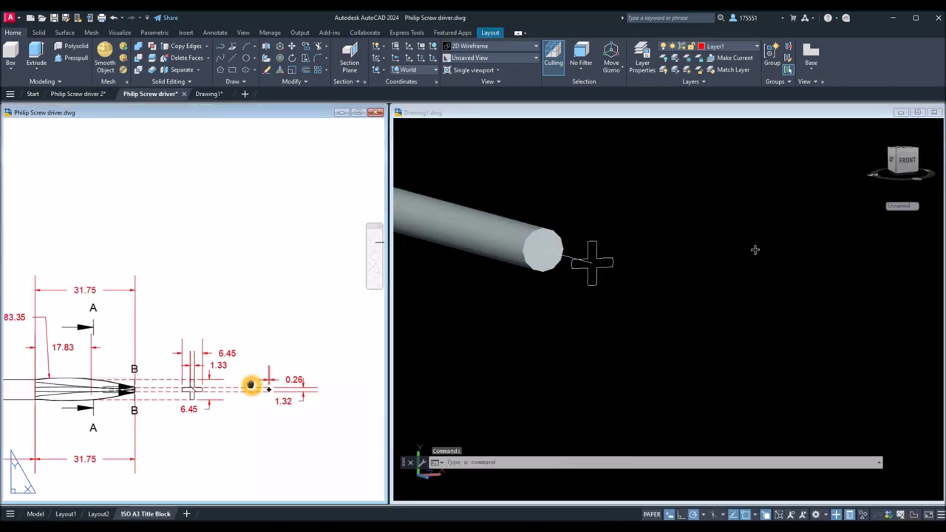
middle_drag(251, 384, 317, 377)
scroll(161, 397, up, 2)
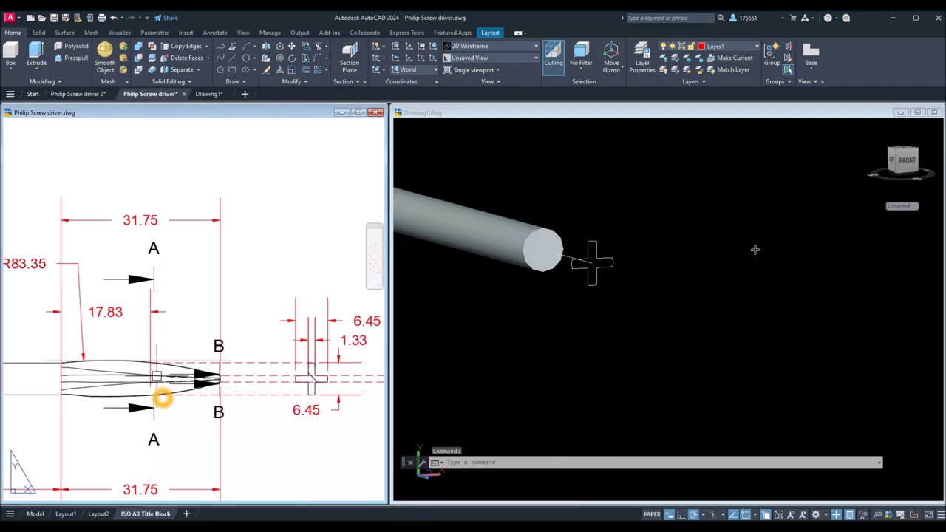
scroll(164, 375, down, 2)
middle_drag(169, 376, 178, 359)
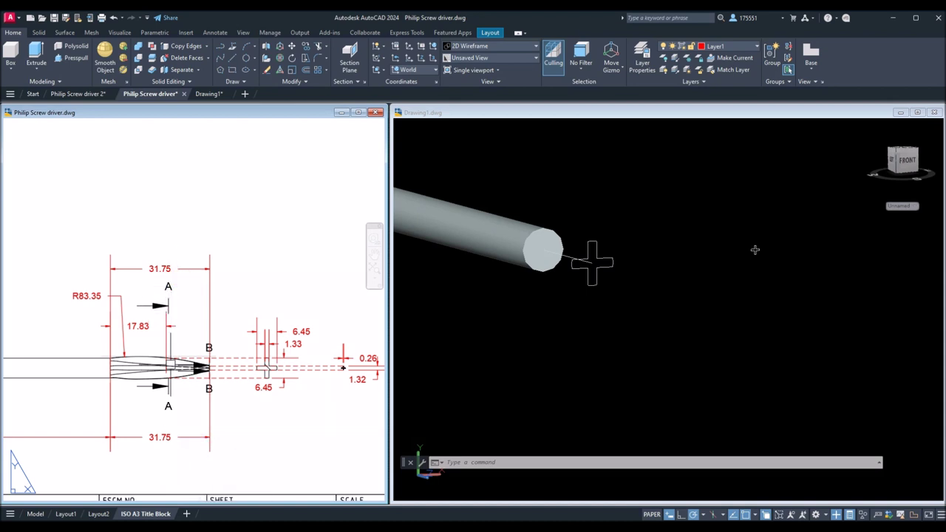
click(158, 269)
Calculate the distance between sections A-A and B-B as 31.75-17.83 with the quick calculator
key(ctrl+Tab)
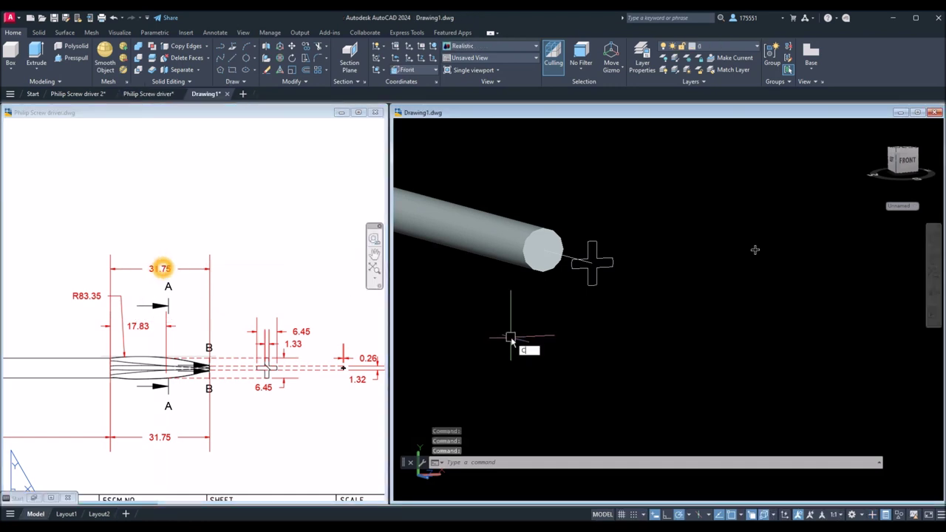
text(CA)
click(556, 360)
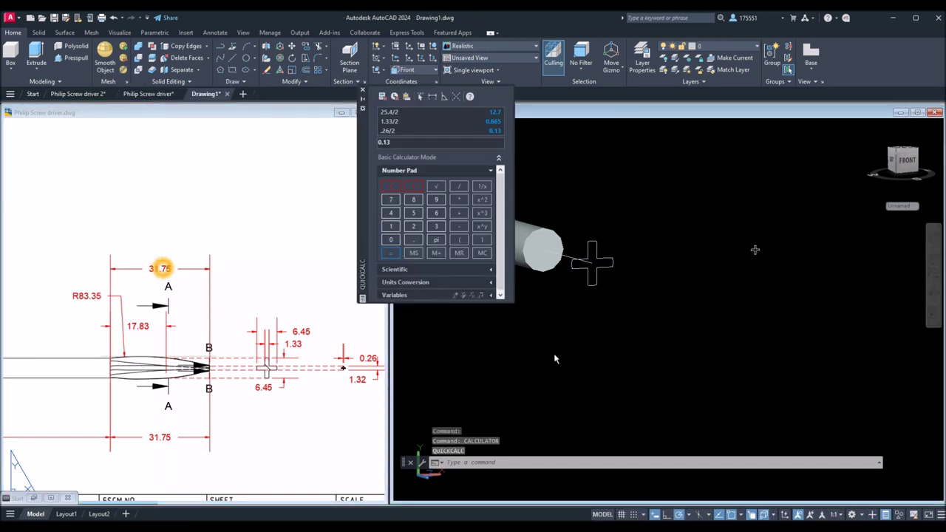
click(415, 240)
click(399, 203)
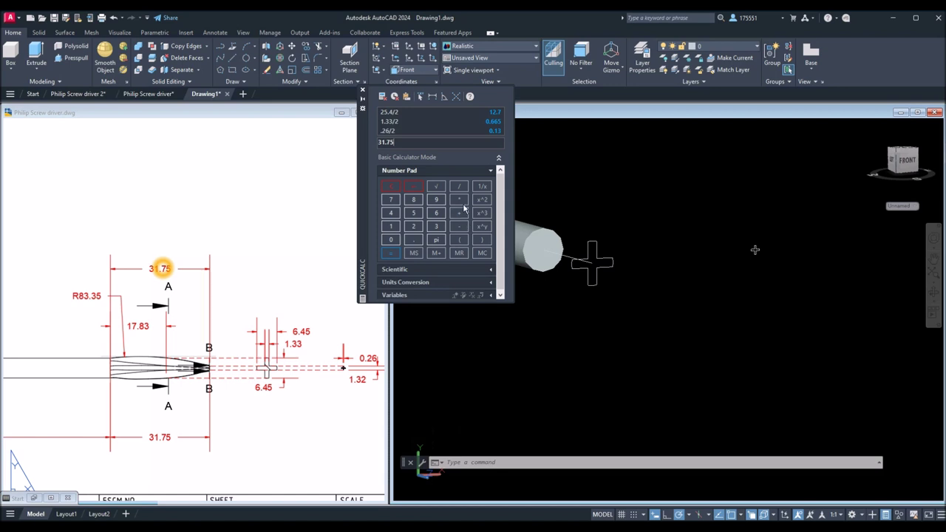
click(401, 253)
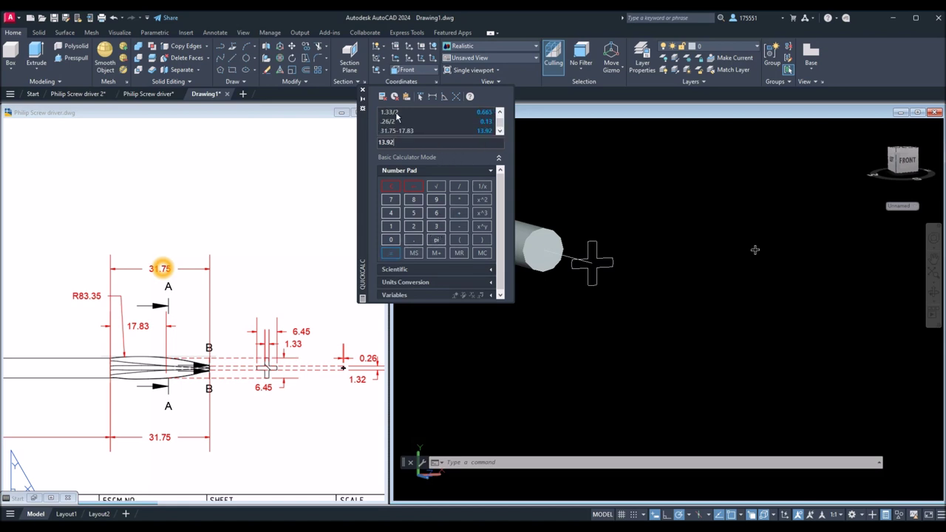
click(362, 90)
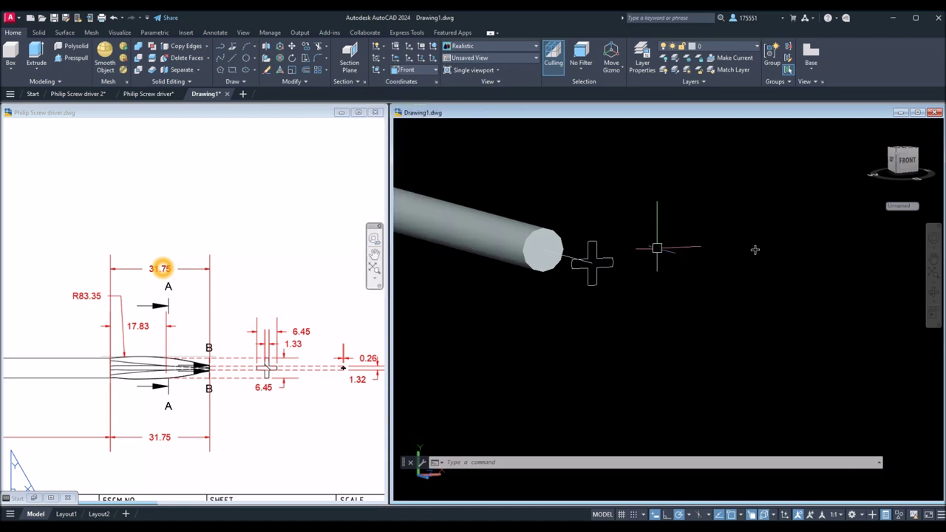
Draw a 13.92 line from the centre of the larger cross along the shaft axis, away from the shaft
key(Return)
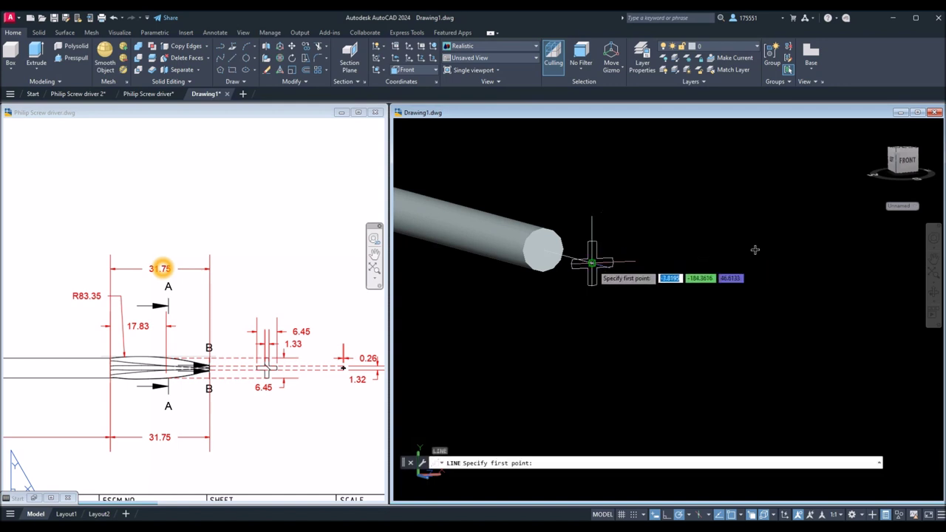
click(592, 263)
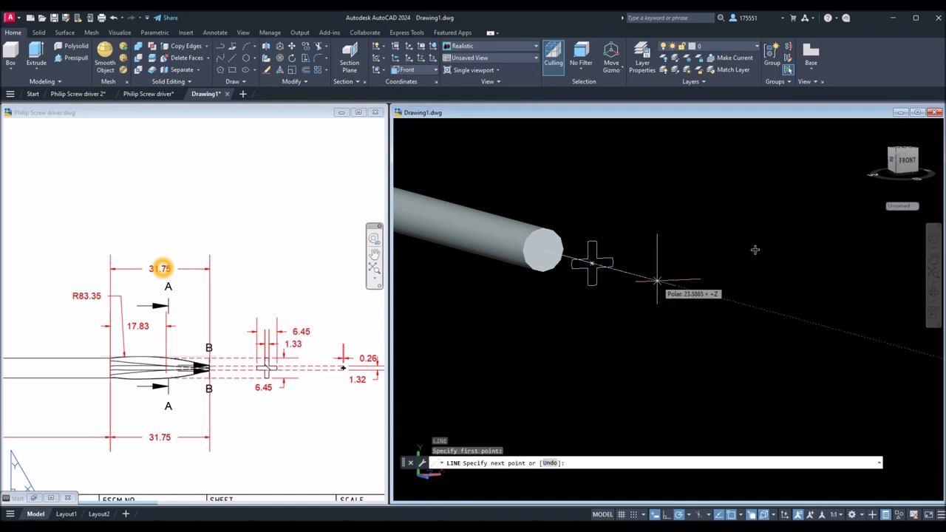
text(13.9)
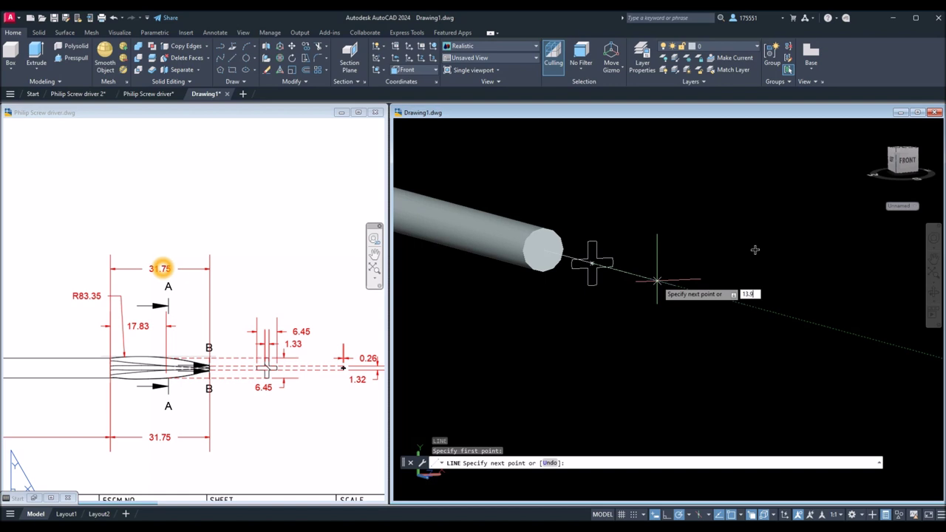
text(2)
key(Return)
right_click(662, 248)
click(678, 254)
Move the small cross profile from its centre to the free end of the 13.92 axis line
click(697, 249)
click(776, 270)
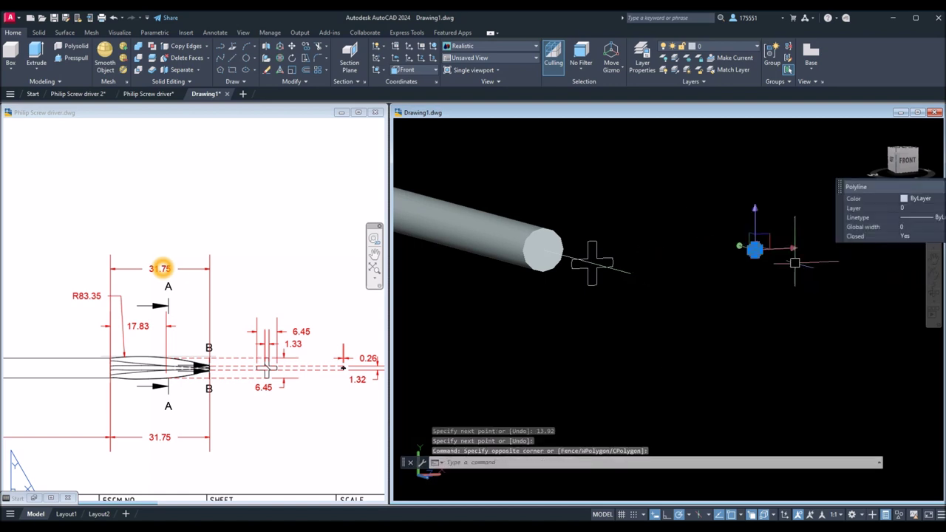
right_click(674, 230)
click(699, 306)
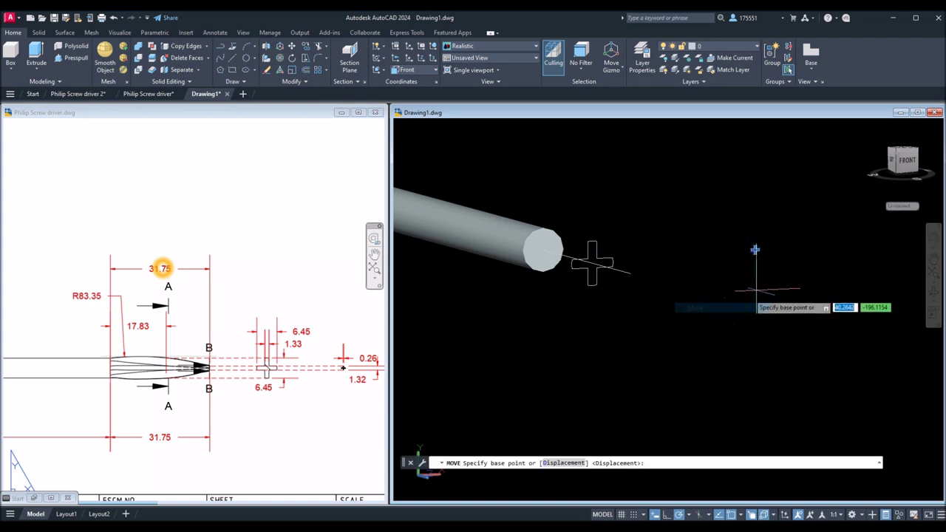
scroll(753, 247, up, 5)
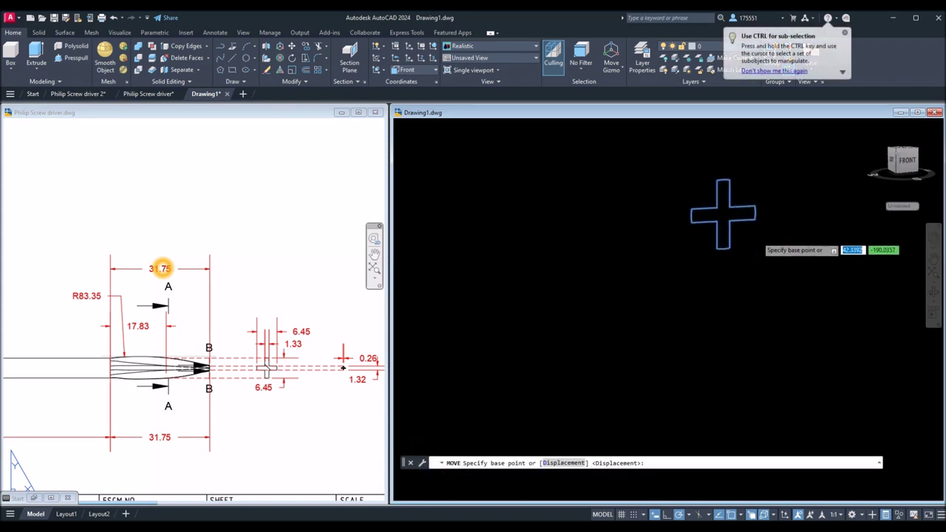
click(726, 215)
scroll(695, 275, down, 5)
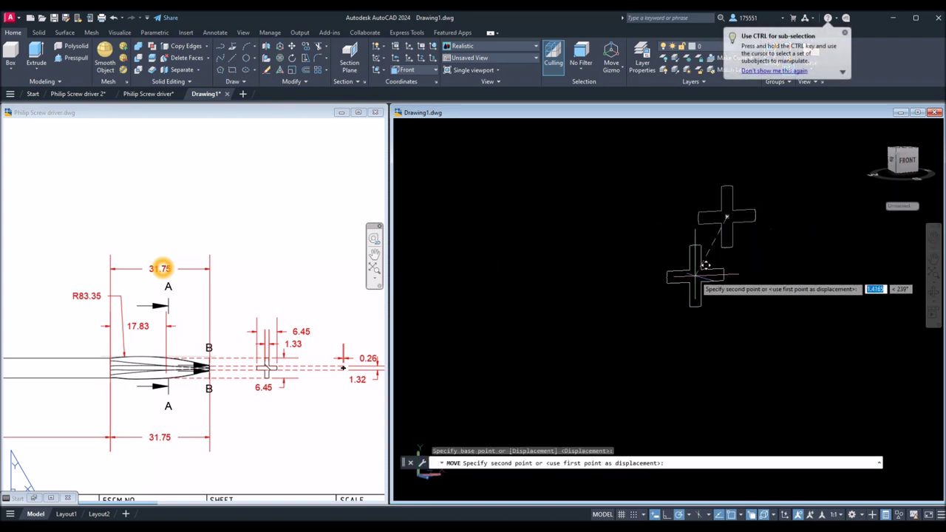
click(411, 302)
Draw a circle centred on the shaft's end face with its radius reaching the face's edge
mouse_move(528, 312)
middle_down()
mouse_move(617, 300)
mouse_move(659, 320)
mouse_move(620, 306)
mouse_move(761, 322)
mouse_move(598, 265)
middle_up()
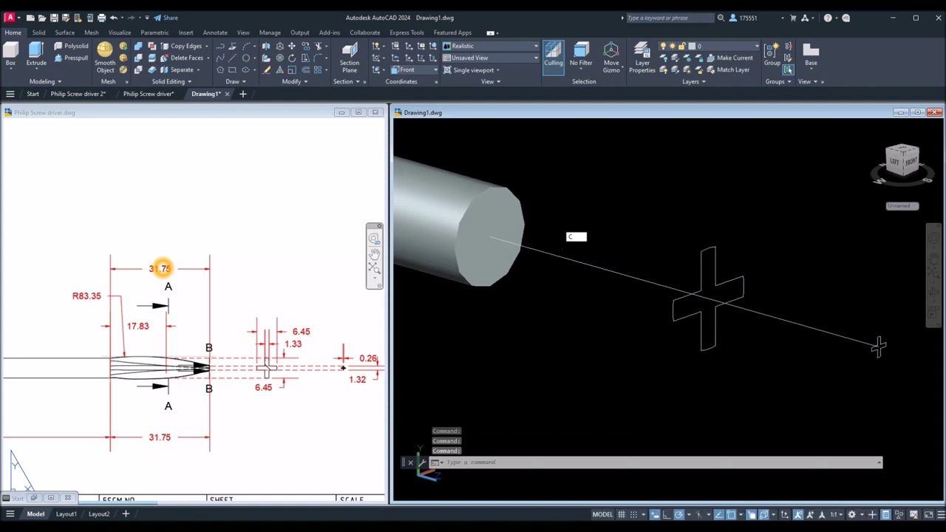
key(Return)
click(492, 235)
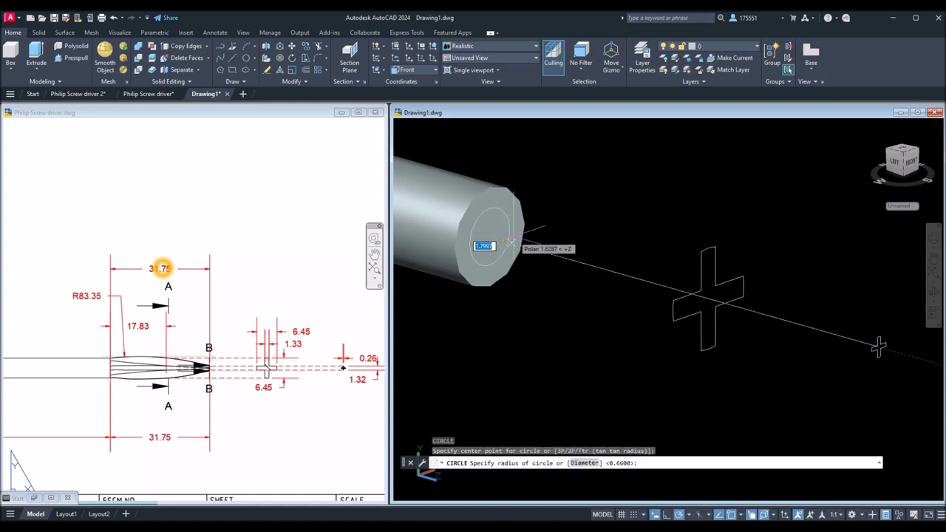
click(525, 209)
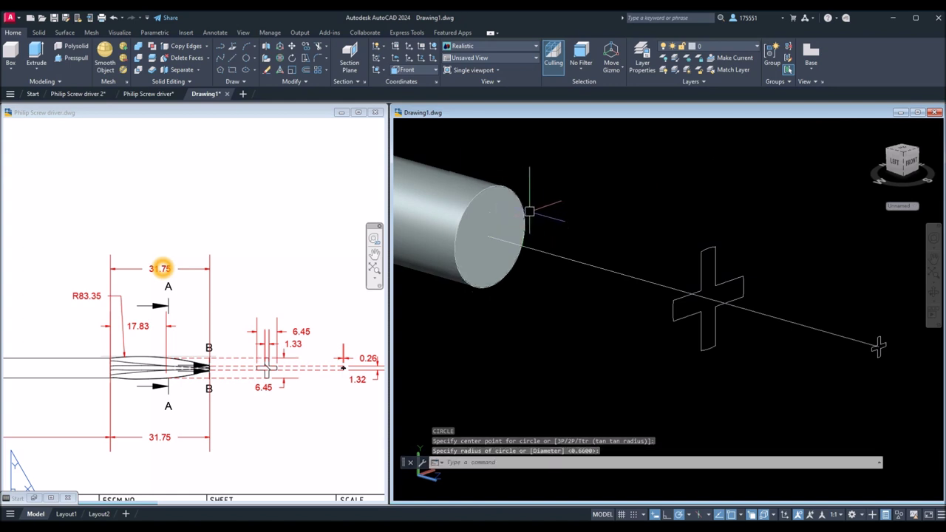
Hide the shaft solid so only the circle, the axis lines and the cross profiles stay displayed
click(506, 195)
right_click(539, 171)
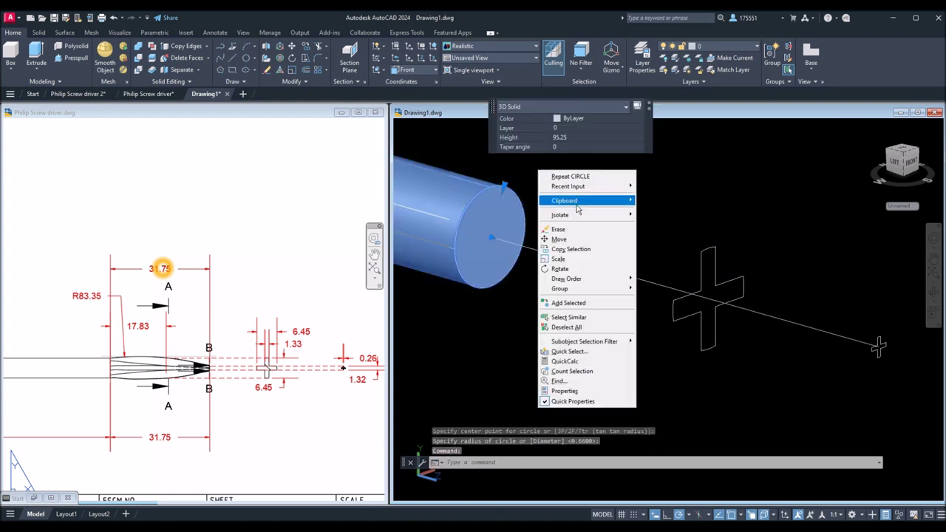
mouse_move(584, 214)
click(665, 223)
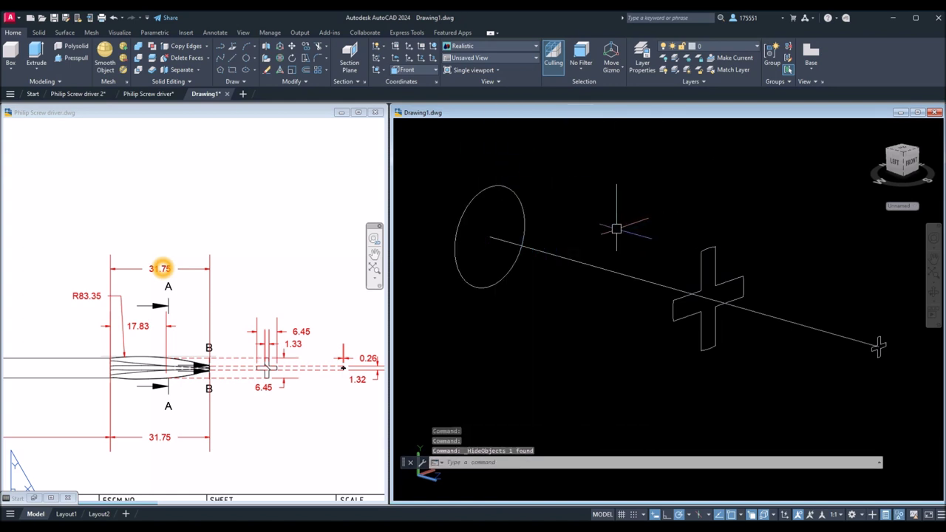
shift+middle_drag(665, 222, 601, 222)
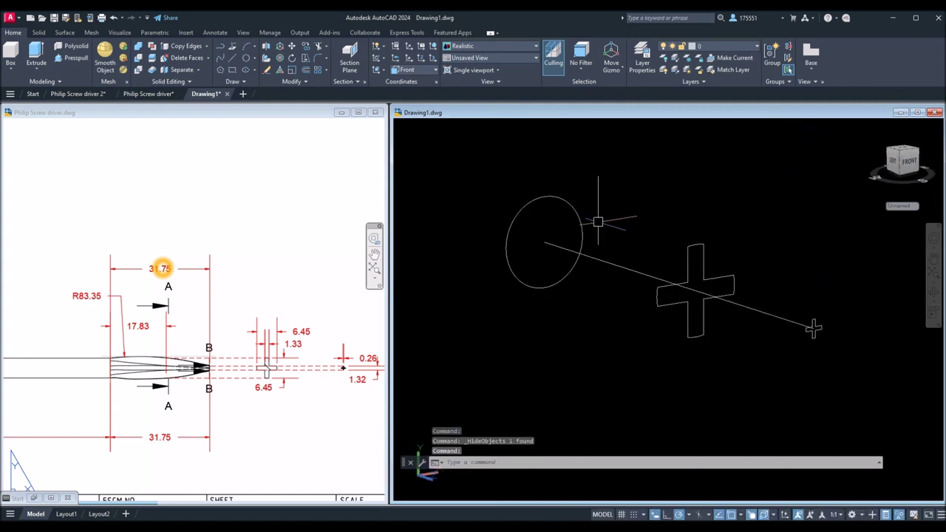
Loft a solid blade tip from the shaft-end circle through the large cross to the small cross, using cross sections only
click(36, 77)
click(37, 107)
click(571, 274)
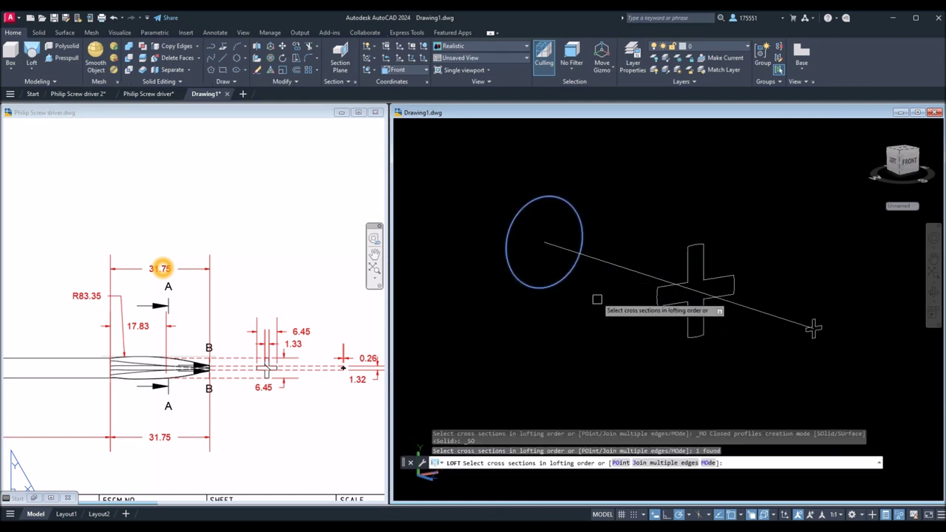
click(673, 308)
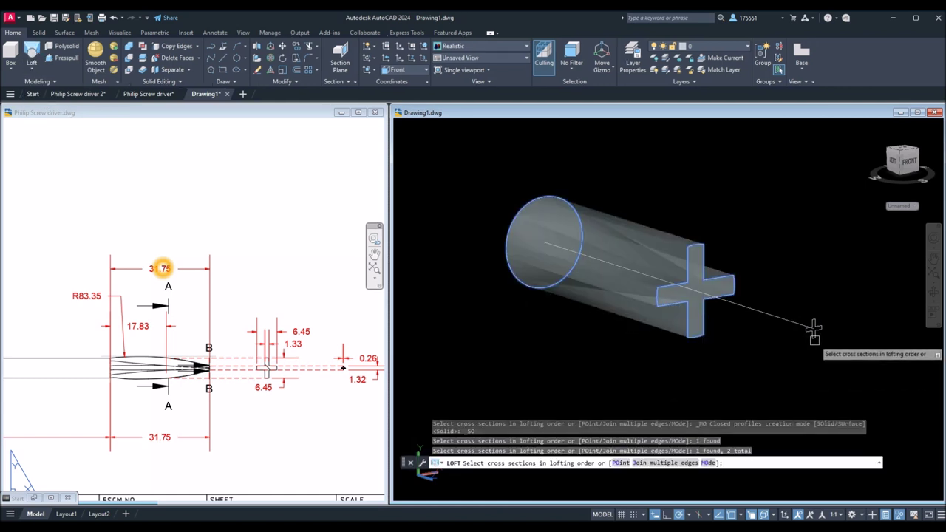
click(814, 338)
right_click(740, 237)
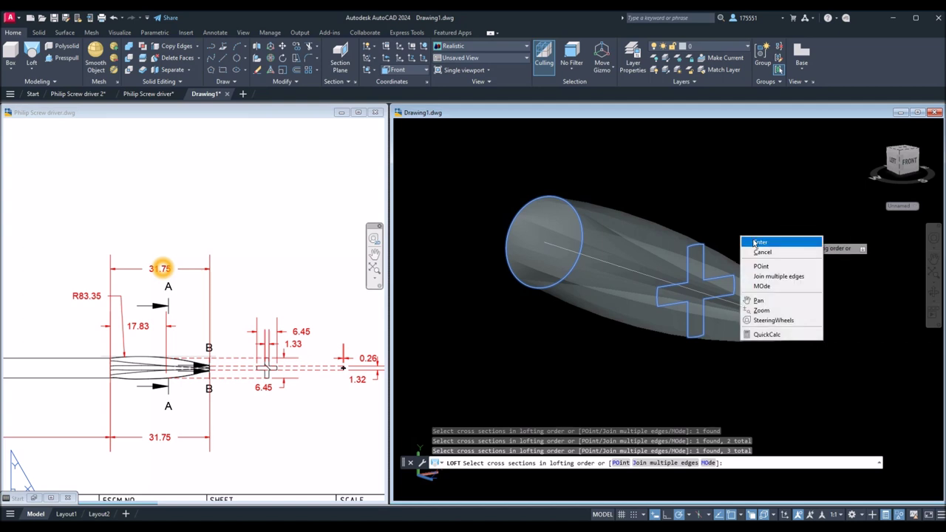
click(758, 243)
right_click(755, 240)
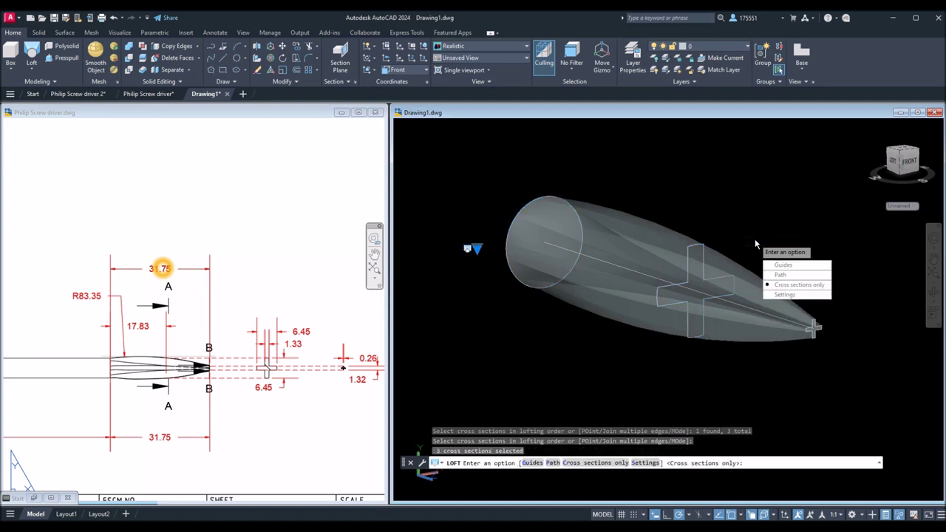
click(773, 246)
shift+middle_drag(815, 328, 766, 247)
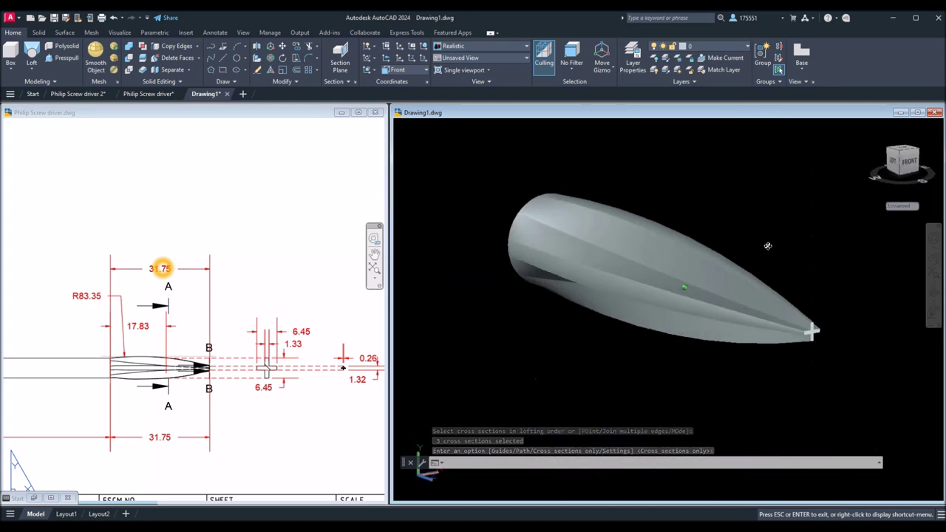
key(Return)
End the object isolation to bring the hidden shaft back into the model
scroll(766, 247, down, 5)
right_click(668, 214)
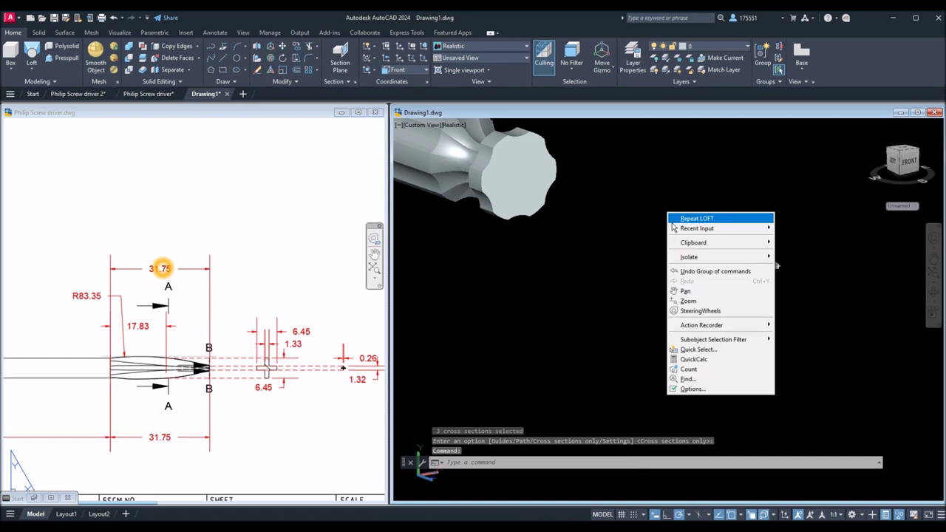
mouse_move(683, 245)
click(640, 247)
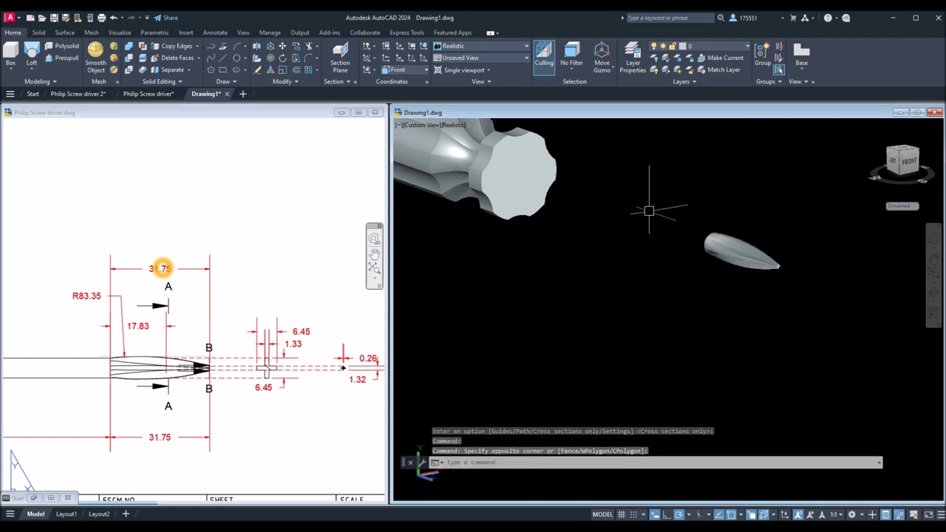
right_click(650, 212)
mouse_move(668, 253)
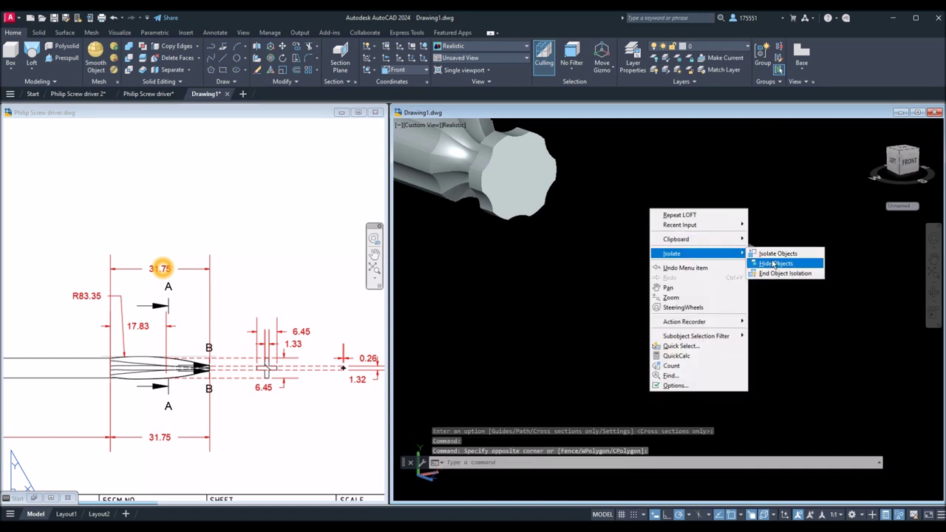
click(763, 272)
Minimize the reference drawing and maximize the Drawing1.dwg window with the whole screwdriver in view
mouse_move(698, 274)
shift+middle_down()
mouse_move(821, 321)
mouse_move(671, 289)
mouse_move(687, 290)
shift+middle_up()
scroll(341, 307, down, 4)
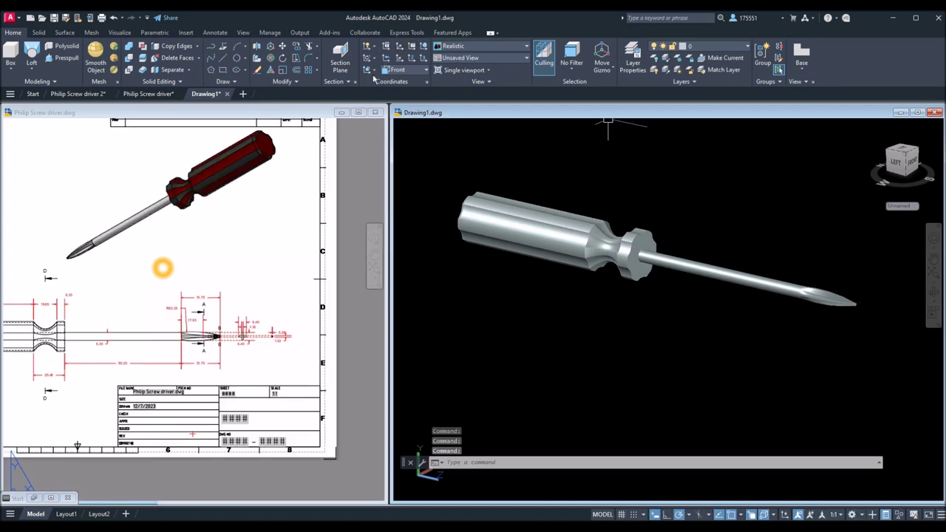
click(340, 112)
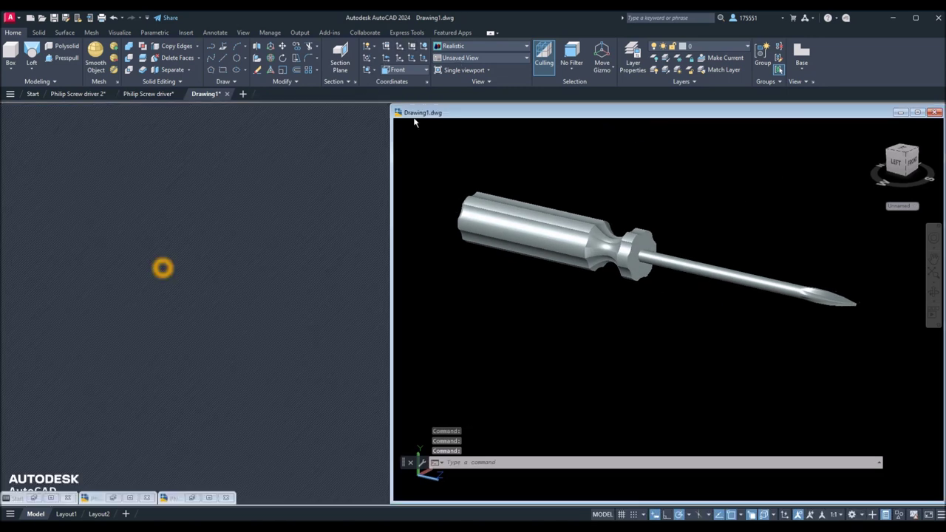
click(918, 113)
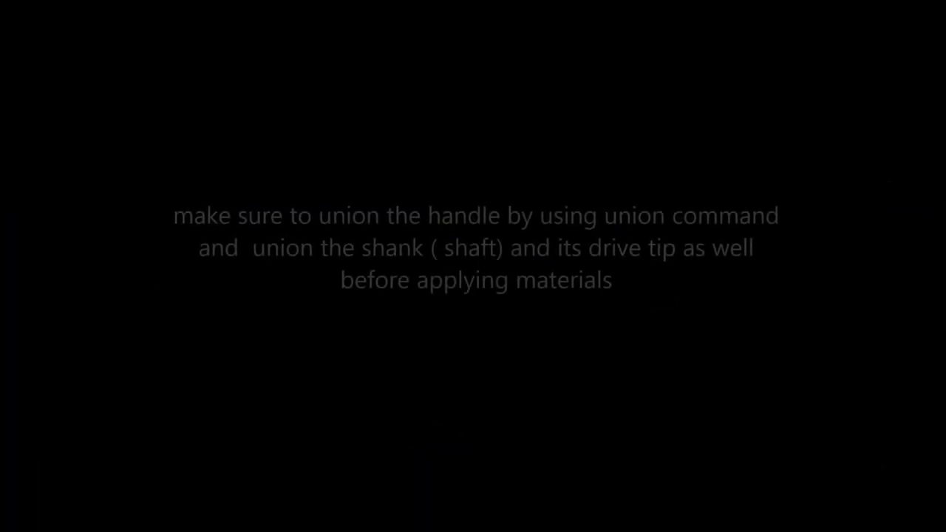
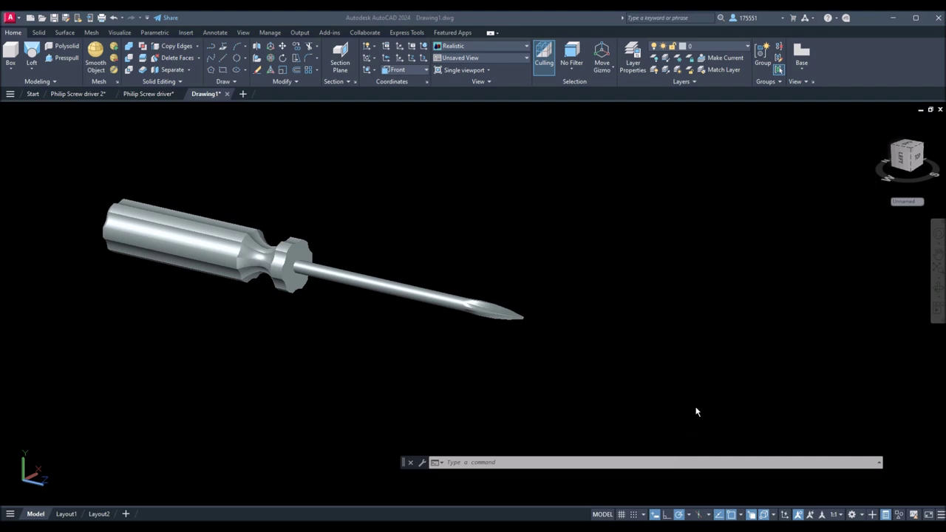
Open the Materials Browser and add the High Gloss - Burnt Red plastic to the document materials
click(696, 412)
text(m)
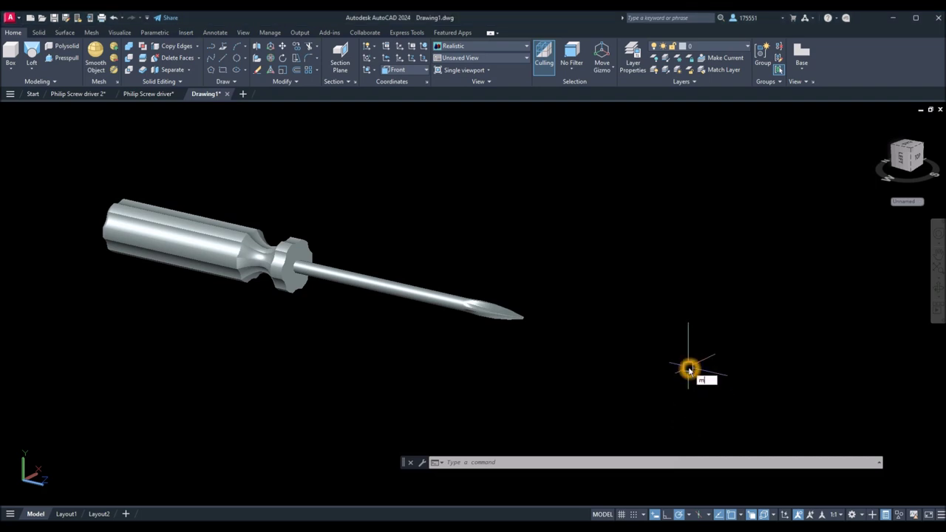
text(a)
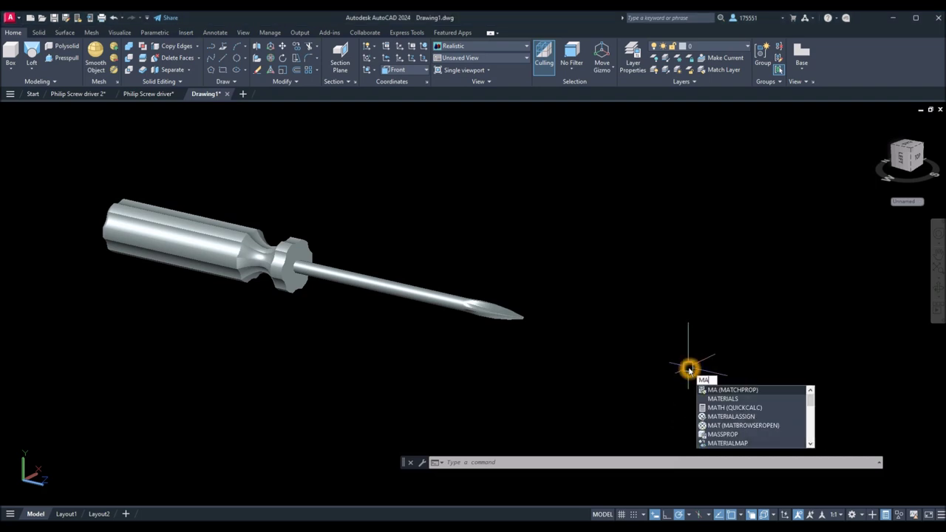
click(717, 398)
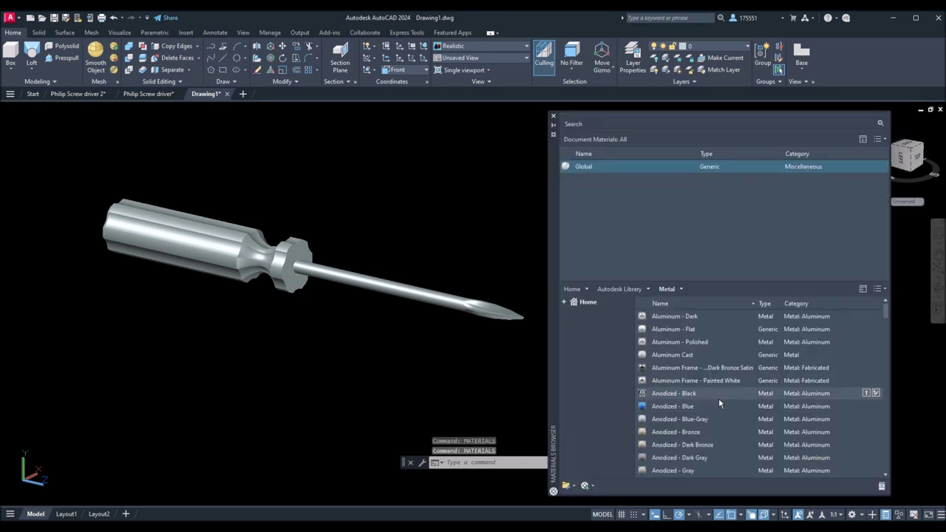
click(648, 289)
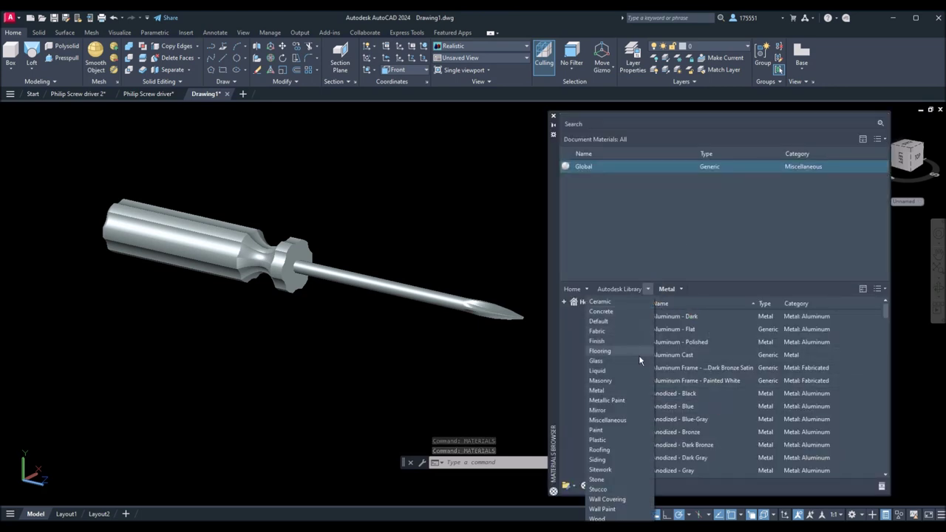
click(613, 441)
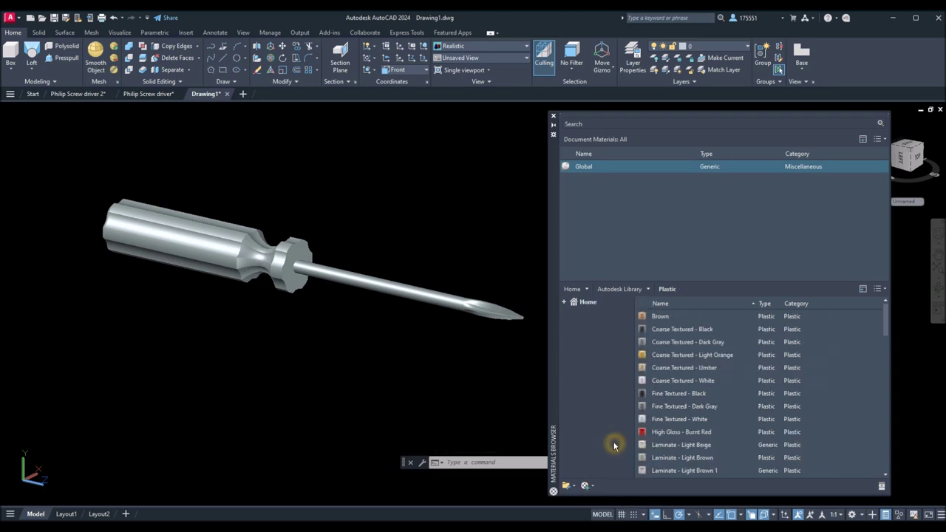
click(666, 435)
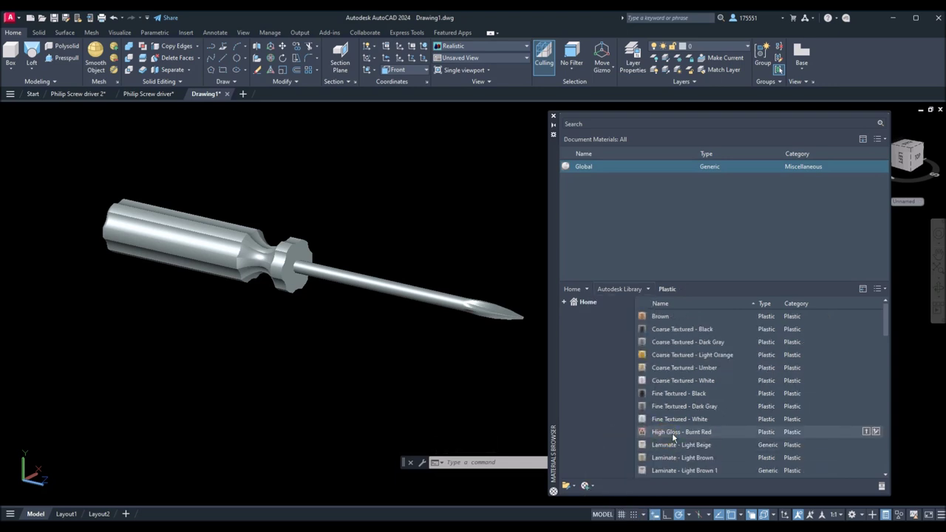
click(867, 432)
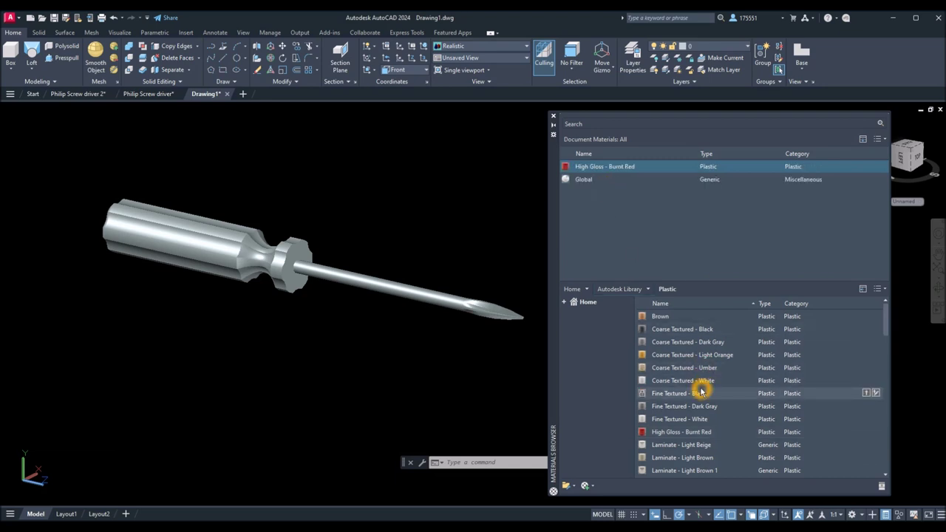
Add the Coarse Textured - Dark Gray plastic to the document materials
click(648, 290)
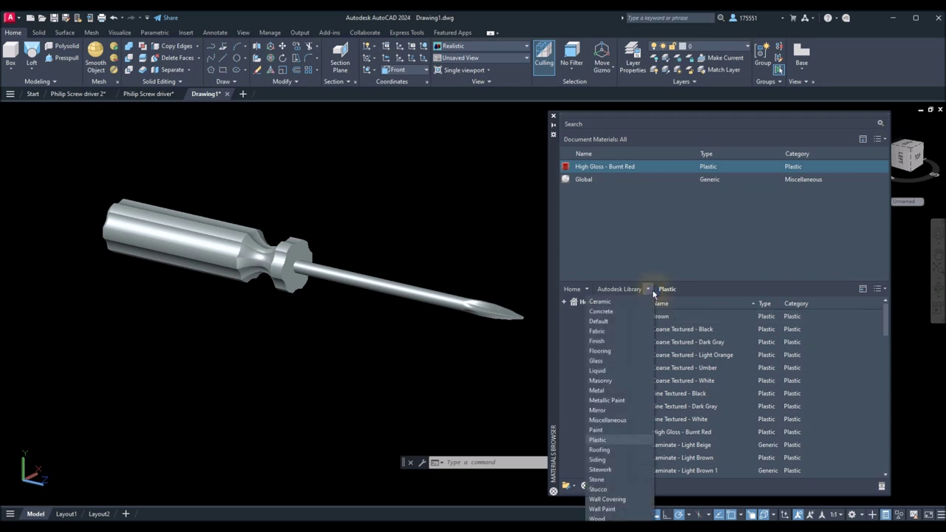
click(715, 297)
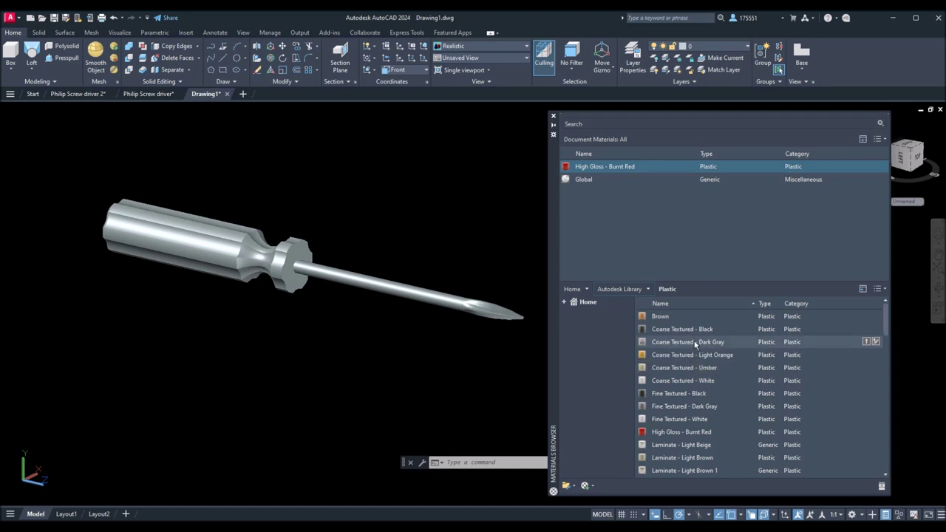
click(872, 342)
Add the Aluminum Frame - Anodized Dark Bronze Satin metal to the document materials and apply it to the shaft and tip
click(649, 289)
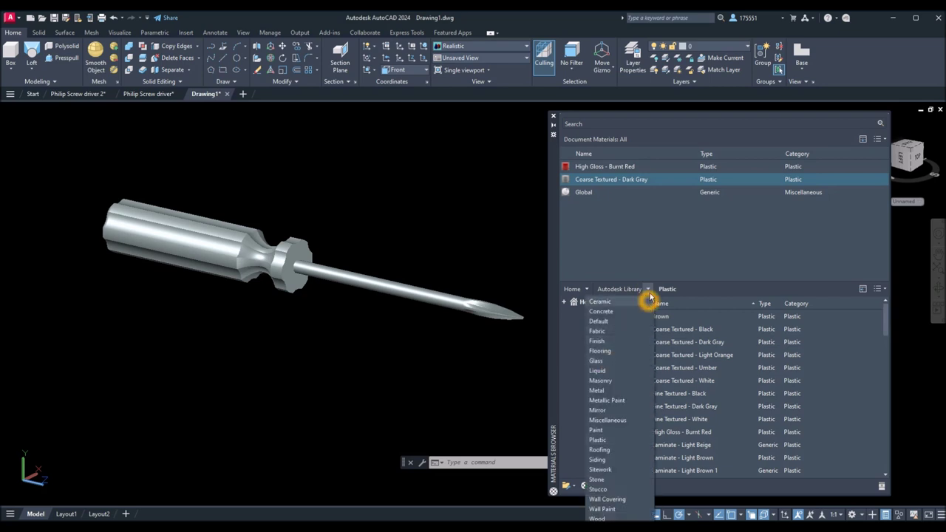
click(606, 390)
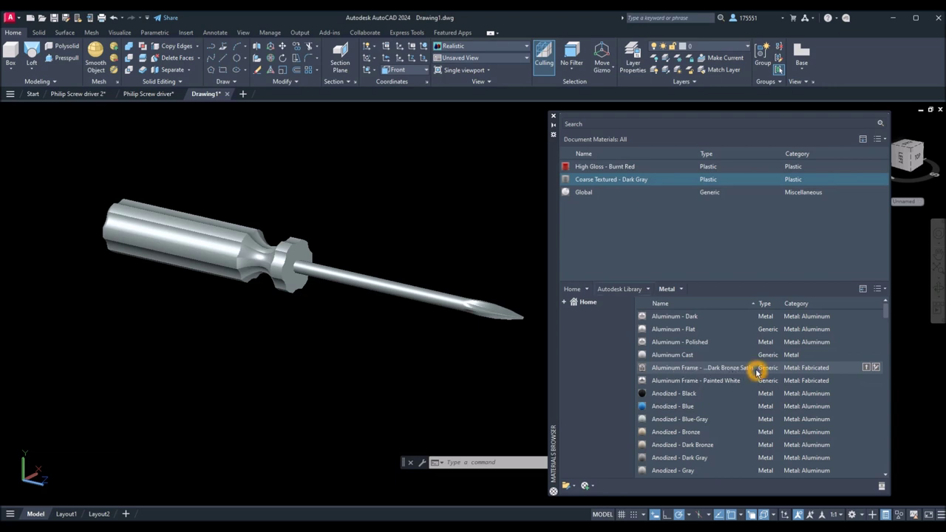
click(866, 367)
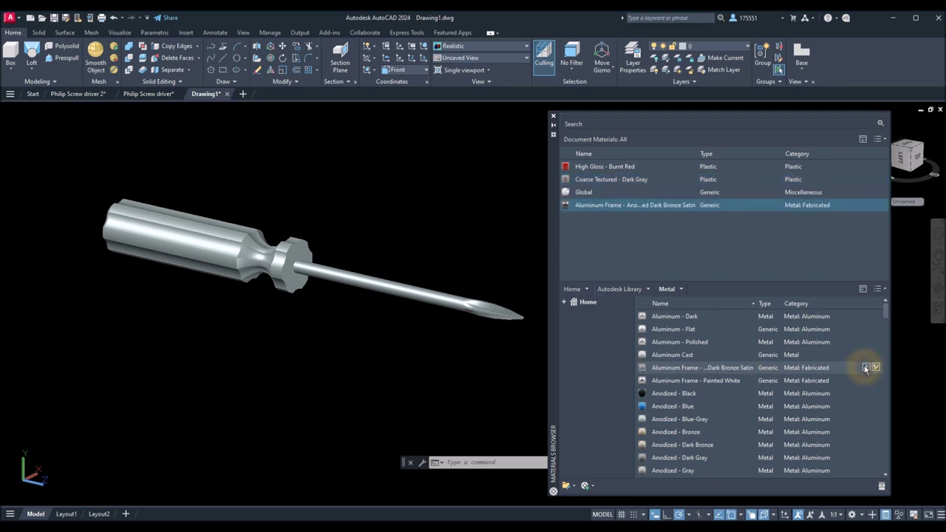
drag(648, 204, 509, 306)
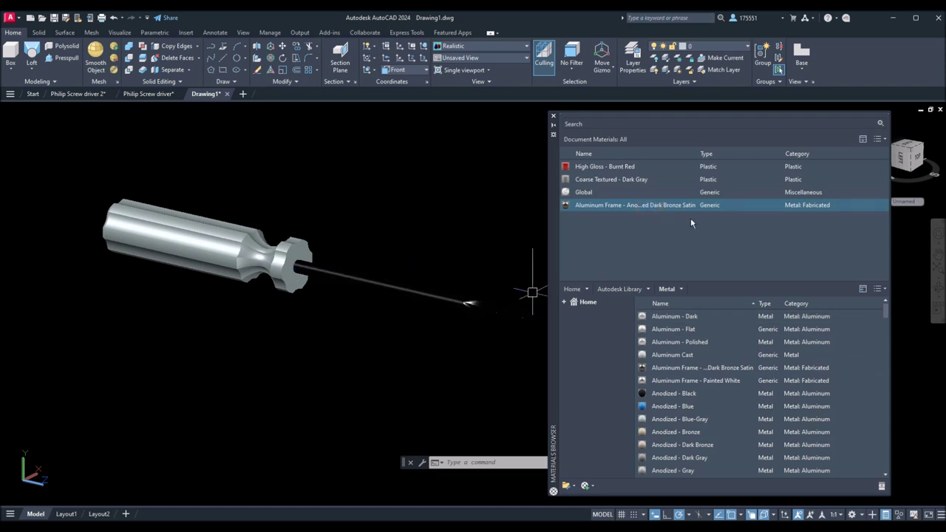
Lighten the Aluminum Frame - Anodized Dark Bronze Satin material's color to RGB 233, 232, 232
click(881, 205)
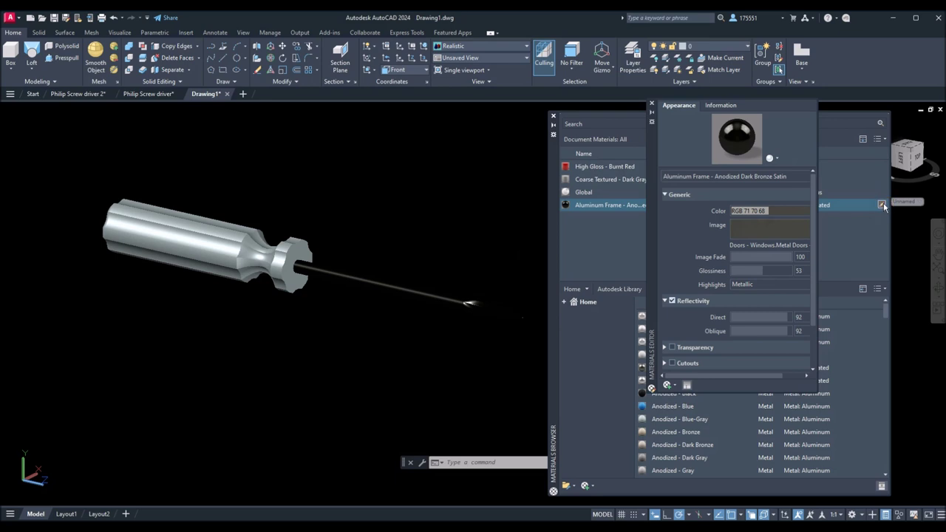
click(775, 214)
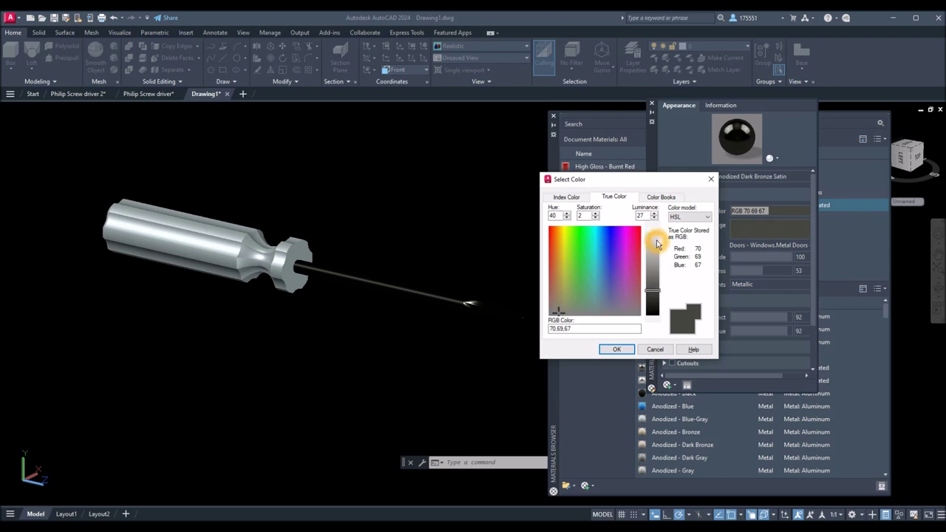
drag(652, 293, 655, 238)
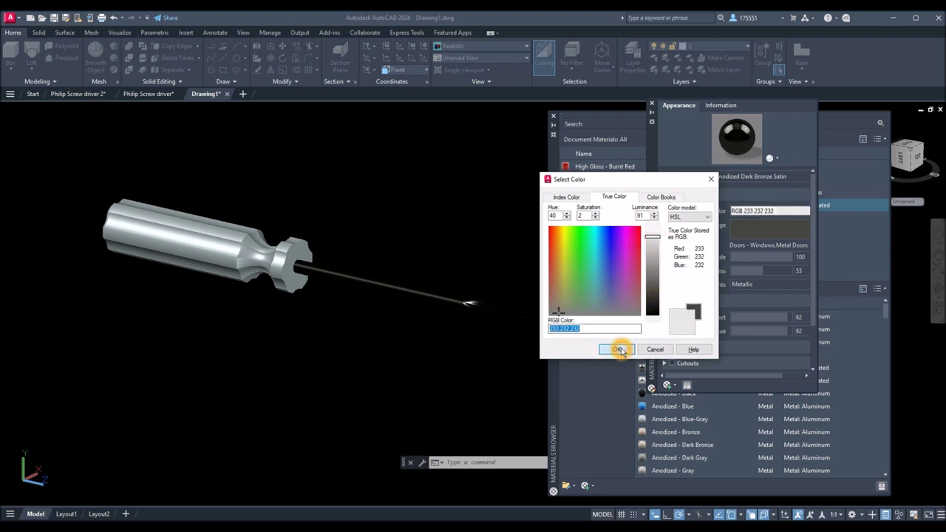
click(619, 349)
Set the aluminum material's image fade to 67, glossiness to 25, direct reflectivity to 47 and oblique reflectivity to 66
drag(792, 257, 743, 272)
drag(732, 319, 762, 319)
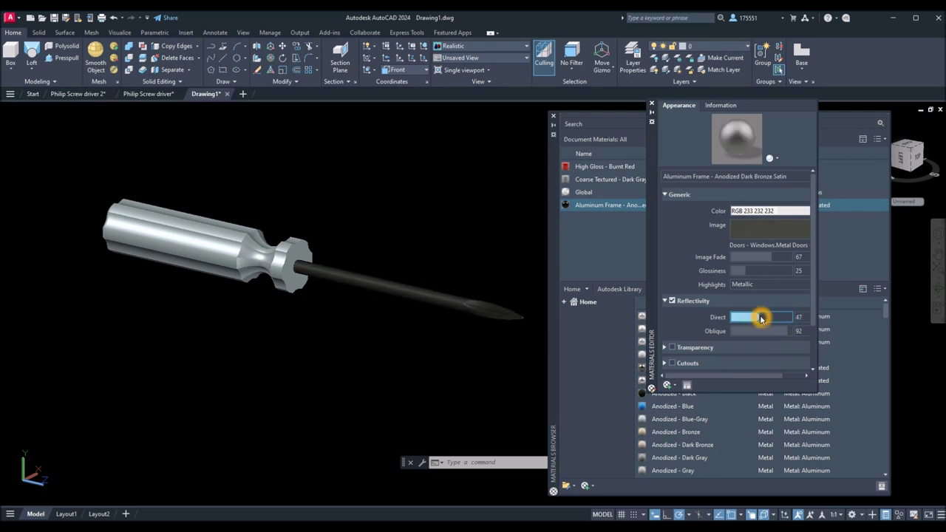
mouse_move(788, 330)
mouse_down()
mouse_move(759, 332)
mouse_move(784, 331)
mouse_up()
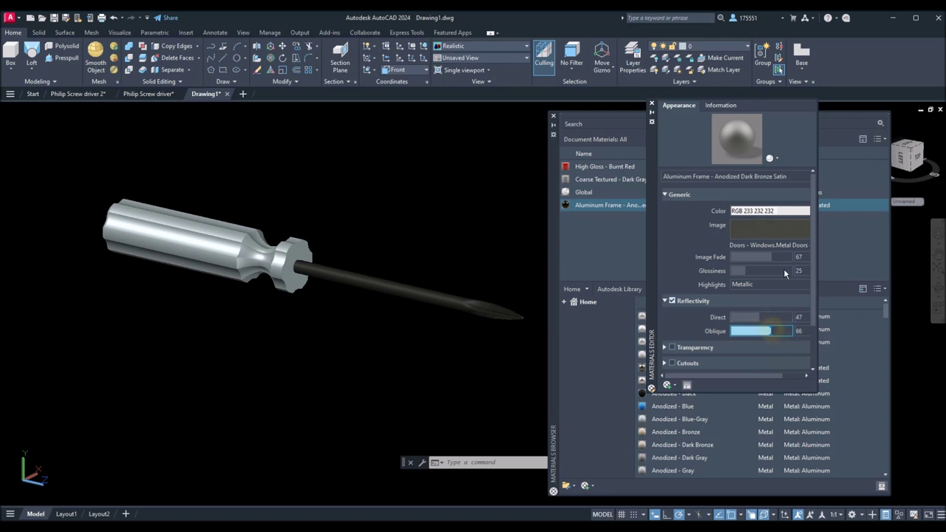
click(651, 104)
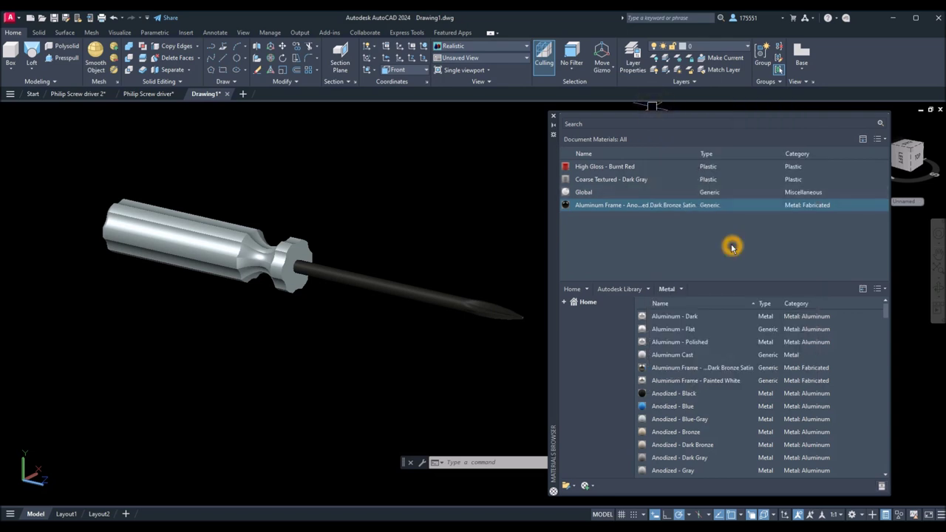
Apply the Coarse Textured - Dark Gray plastic to the whole screwdriver handle
click(596, 184)
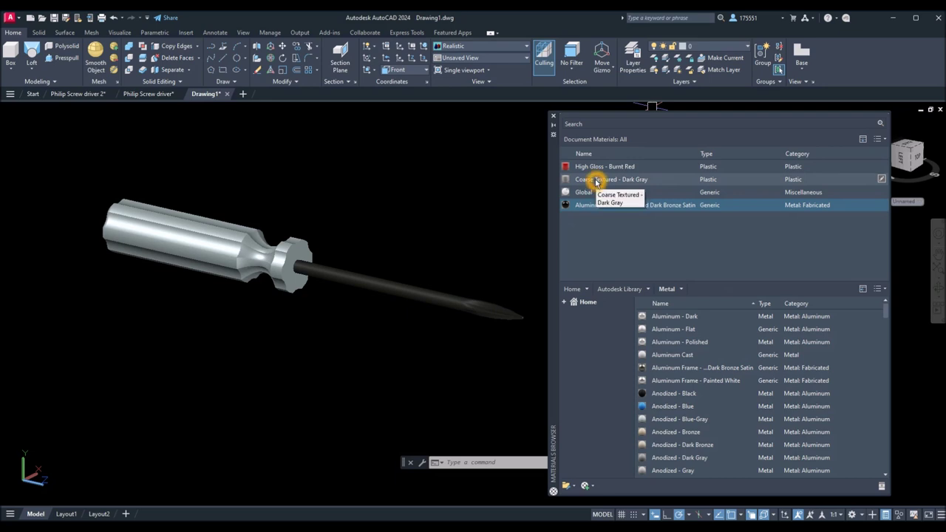
click(595, 181)
drag(596, 182, 428, 249)
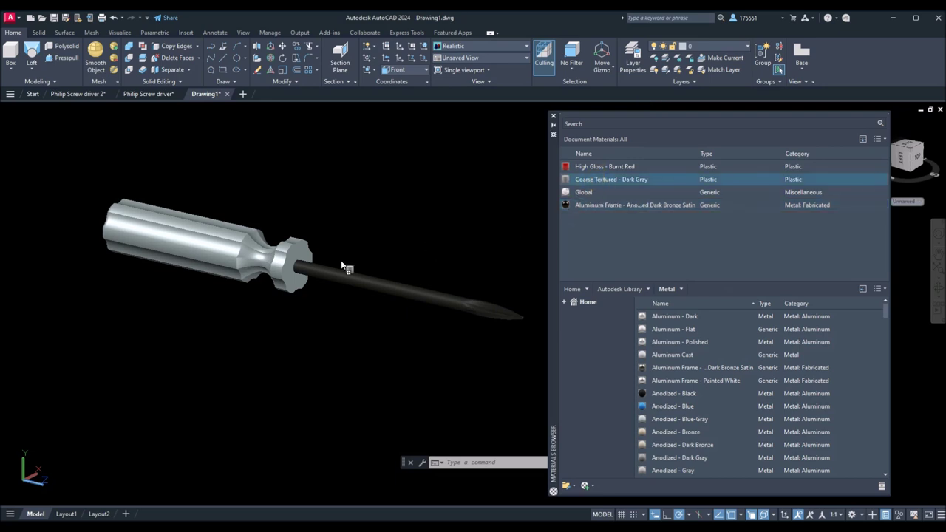
drag(244, 262, 245, 262)
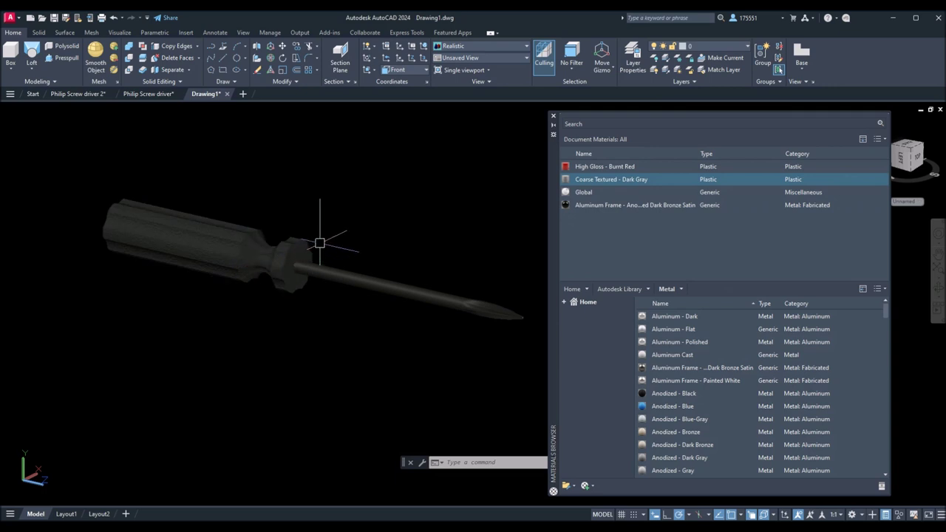
shift+middle_drag(303, 251, 170, 266)
scroll(331, 289, up, 6)
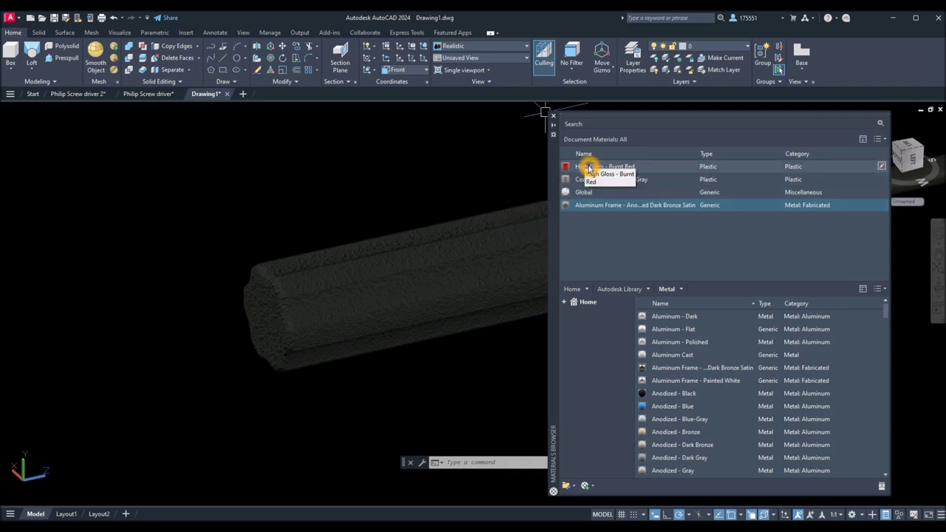
Apply the High Gloss - Burnt Red plastic to the handle's flat end face and to one lengthwise groove
drag(589, 168, 522, 235)
drag(278, 326, 278, 326)
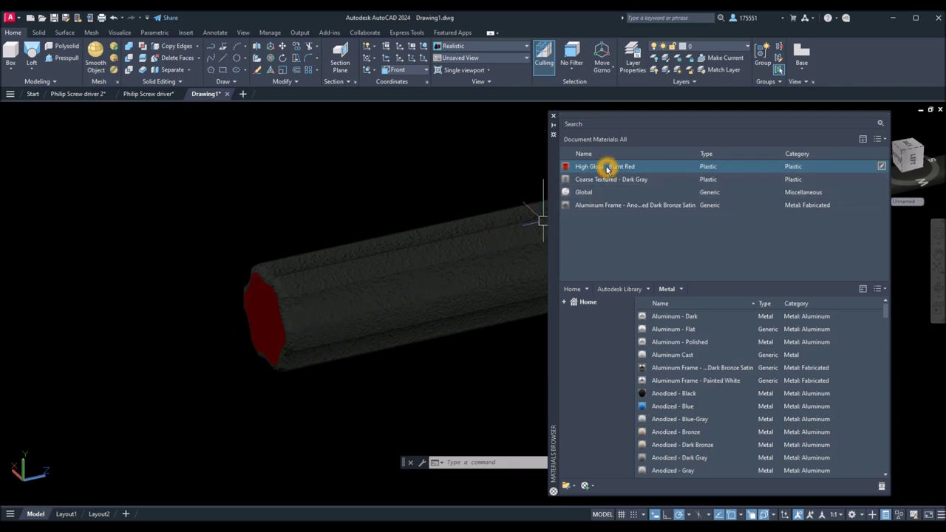
drag(607, 169, 578, 195)
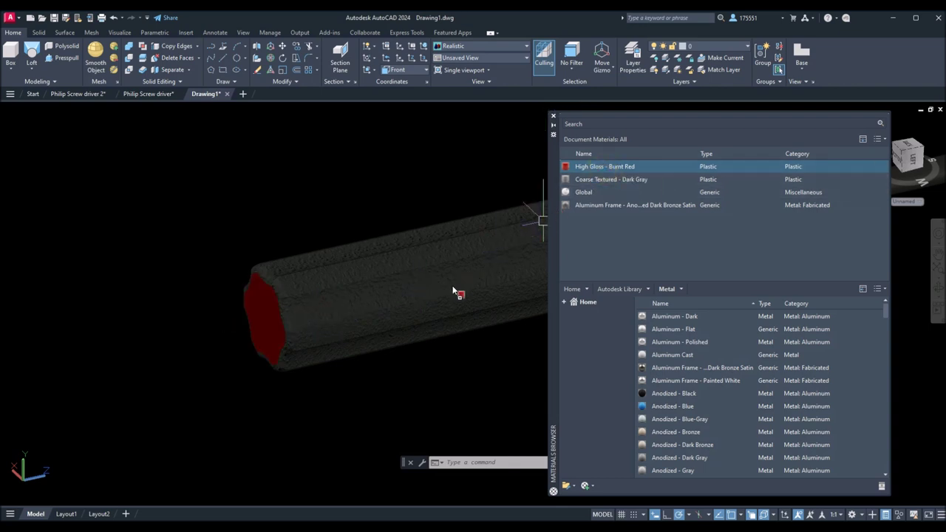
drag(400, 291, 416, 285)
shift+middle_drag(416, 284, 524, 274)
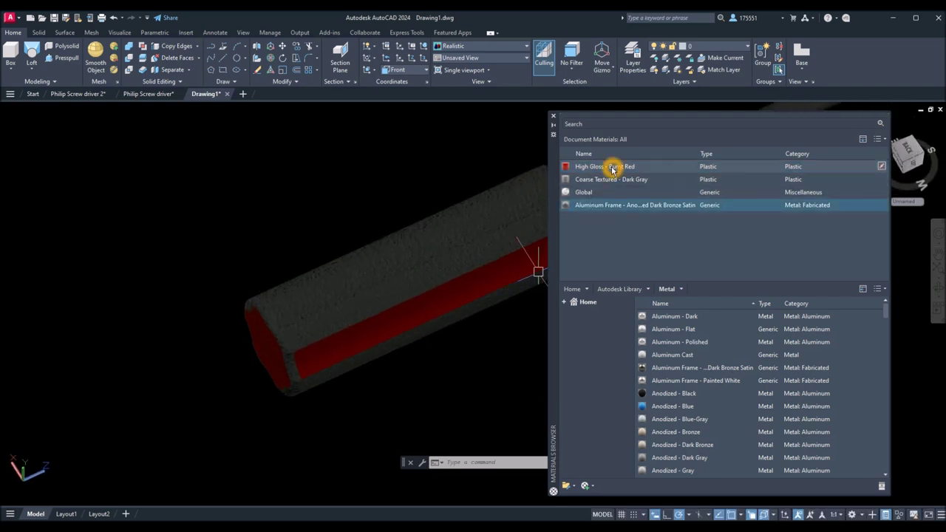
Apply High Gloss - Burnt Red to the remaining lengthwise grooves around the handle grip
drag(611, 169, 386, 268)
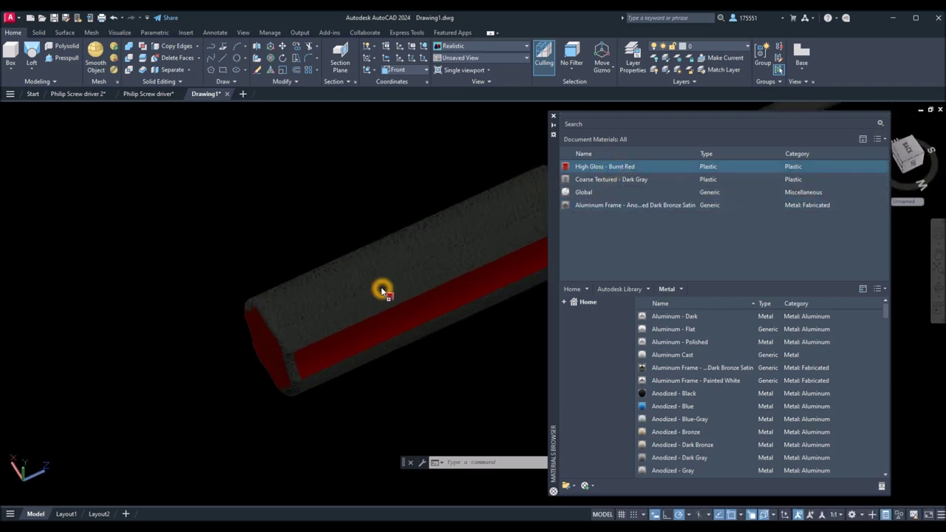
drag(379, 280, 377, 273)
shift+middle_drag(376, 306, 522, 214)
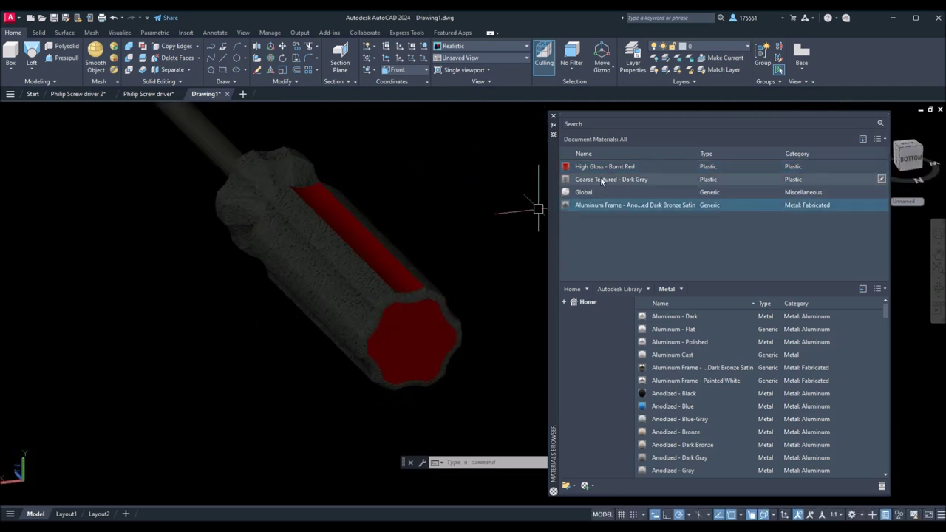
drag(610, 168, 419, 273)
drag(354, 296, 356, 298)
shift+middle_drag(372, 300, 413, 238)
drag(608, 164, 529, 189)
drag(467, 211, 473, 215)
shift+middle_drag(488, 217, 452, 199)
drag(606, 165, 473, 192)
mouse_move(392, 187)
mouse_down()
mouse_move(414, 190)
mouse_move(395, 186)
mouse_up()
shift+middle_drag(394, 186, 458, 206)
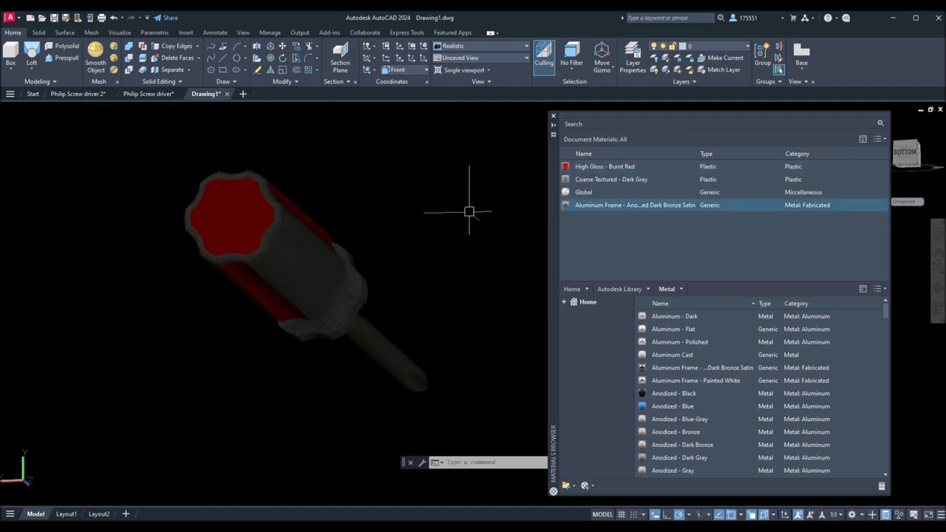
drag(614, 167, 307, 269)
shift+middle_drag(309, 264, 220, 227)
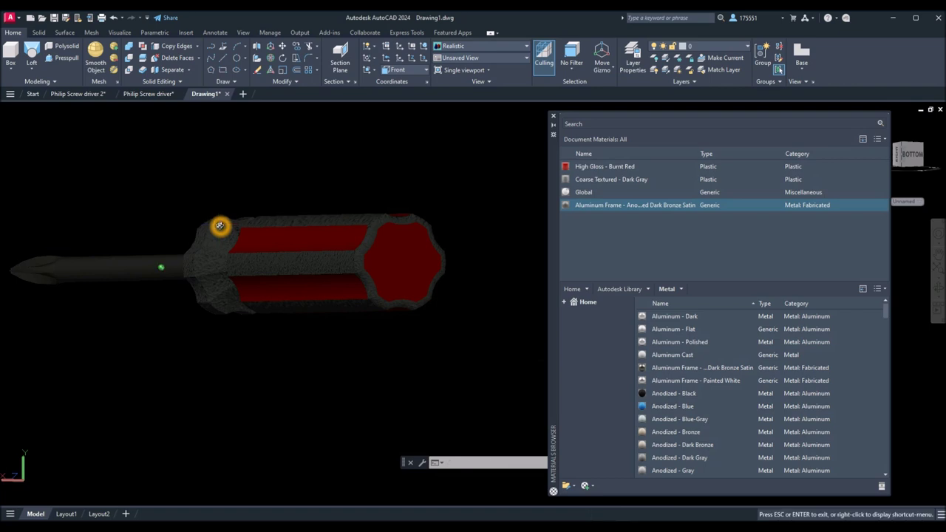
Apply High Gloss - Burnt Red to the rounded edge faces between the handle's end face and its grooves
scroll(497, 240, up, 5)
drag(600, 163, 393, 293)
shift+middle_drag(410, 292, 369, 281)
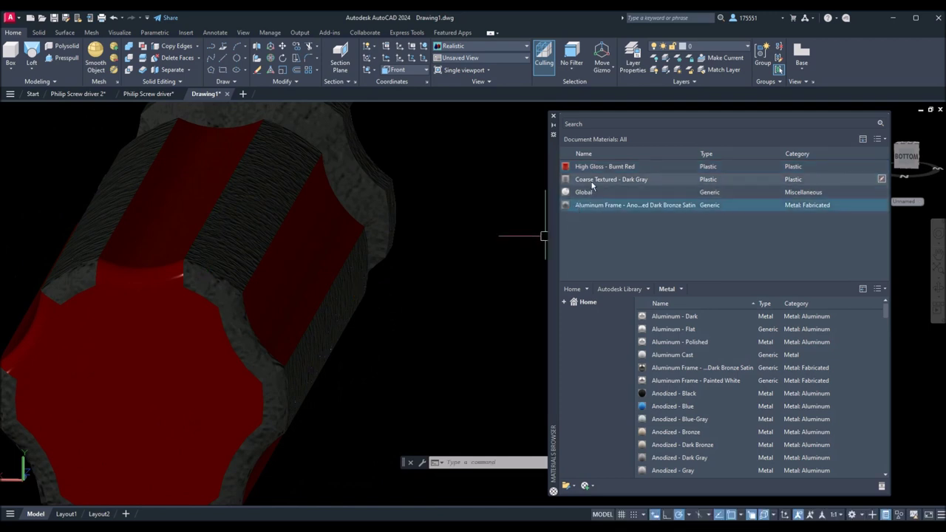
drag(596, 165, 311, 329)
drag(255, 341, 291, 331)
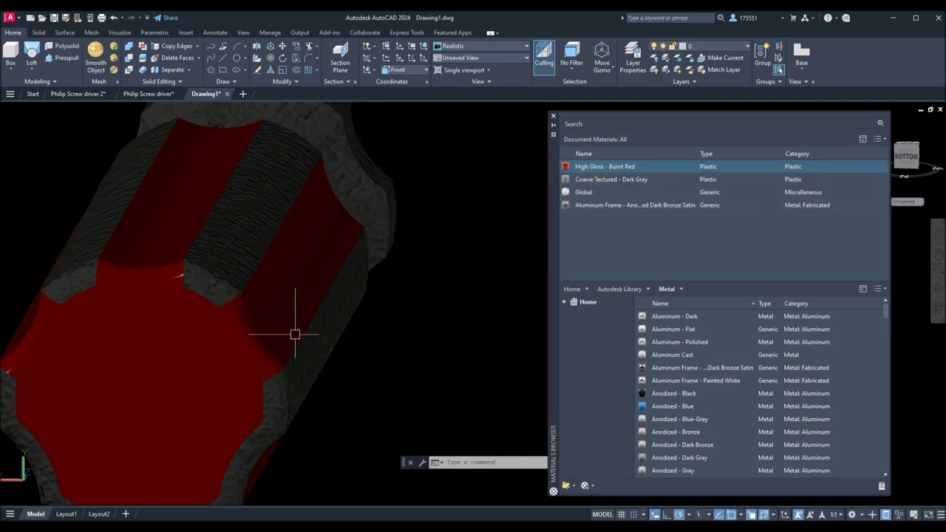
shift+middle_drag(291, 332, 424, 256)
drag(627, 167, 627, 167)
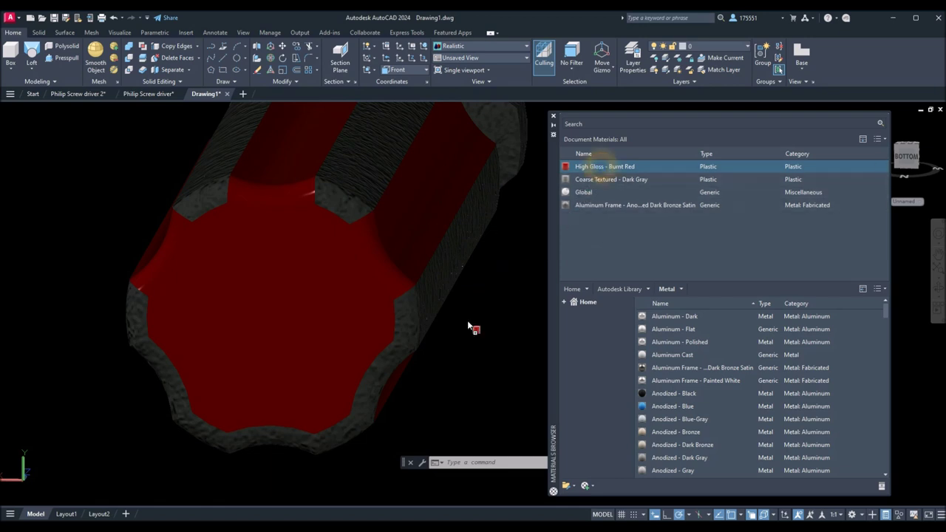
shift+middle_drag(402, 379, 414, 346)
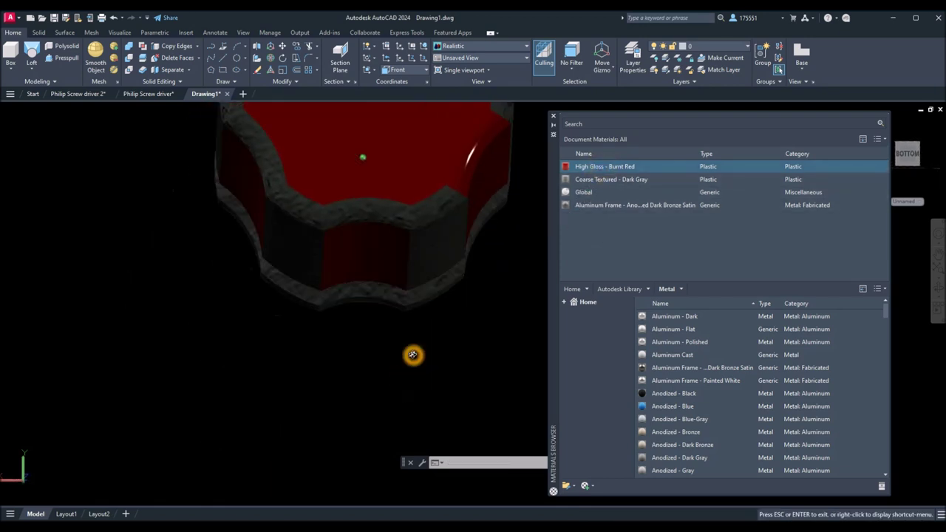
click(575, 205)
drag(598, 168, 380, 206)
middle_drag(380, 206, 404, 287)
click(597, 162)
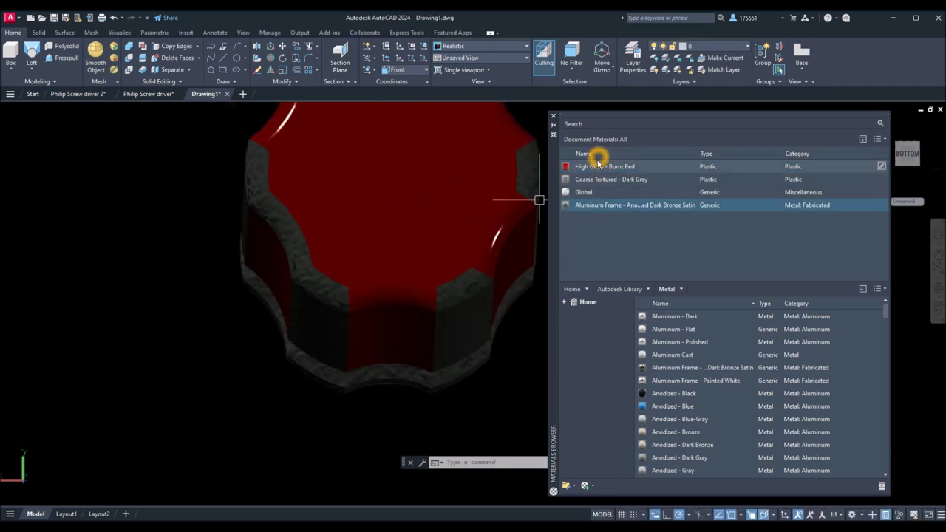
click(598, 167)
shift+middle_drag(323, 238, 369, 295)
scroll(420, 253, up, 4)
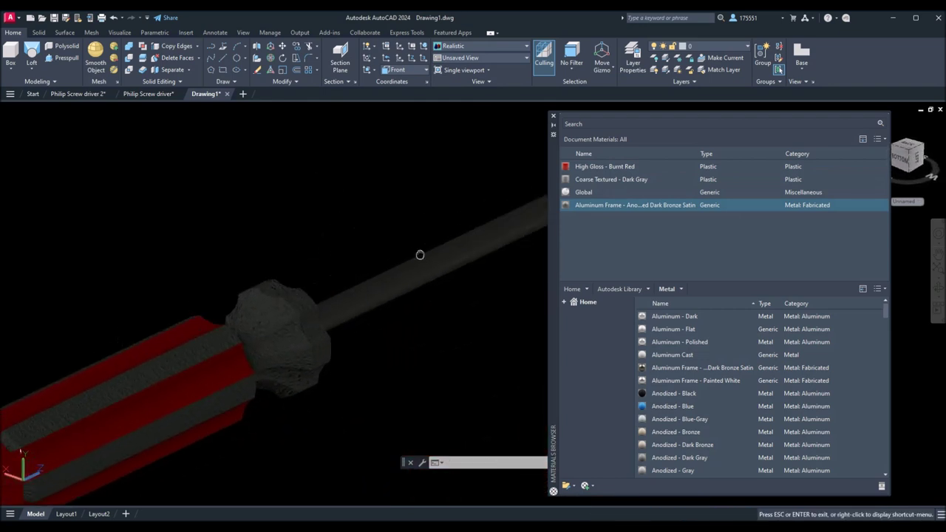
Apply High Gloss - Burnt Red to the curved neck faces that continue the grooves between grip and collar
shift+middle_drag(463, 271, 381, 296)
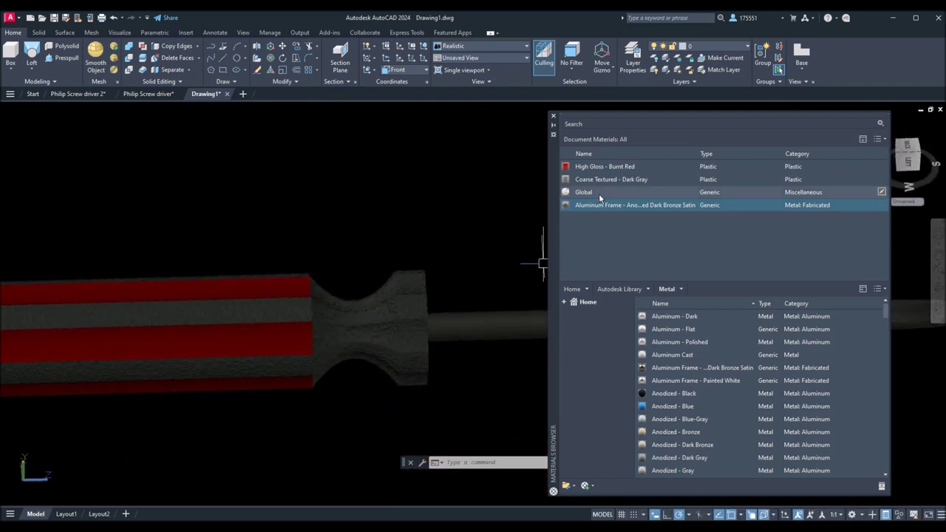
drag(608, 172, 405, 288)
drag(326, 295, 347, 303)
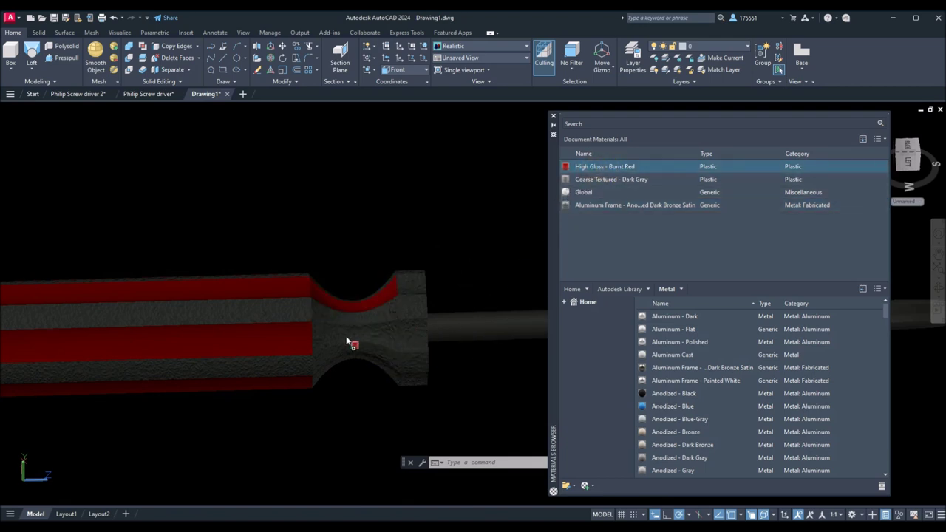
drag(373, 338, 352, 318)
click(628, 205)
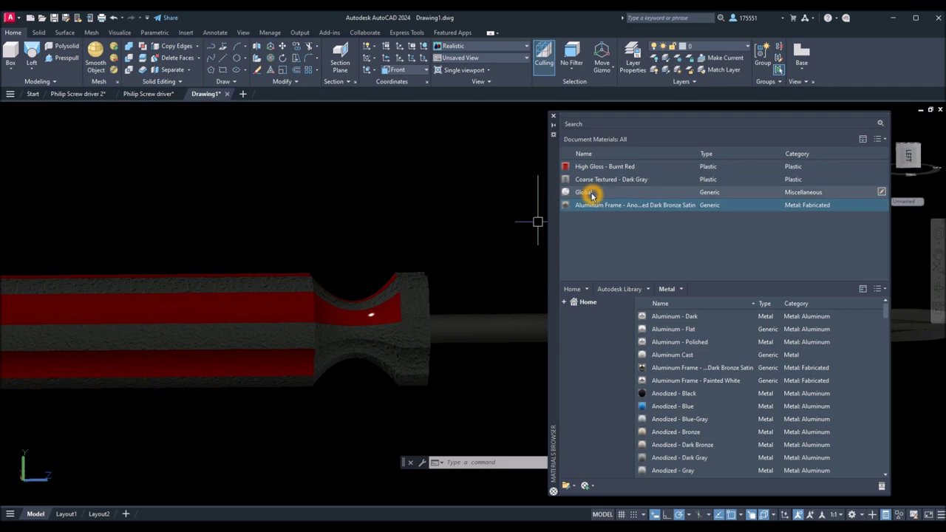
drag(603, 172, 352, 351)
shift+middle_drag(352, 350, 380, 239)
click(581, 205)
drag(591, 166, 394, 325)
shift+middle_drag(377, 350, 471, 379)
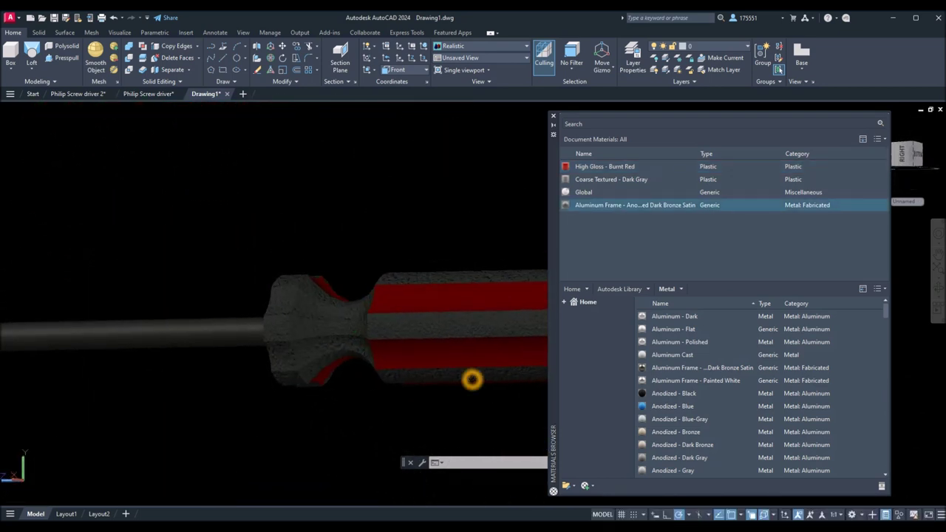
drag(605, 166, 411, 311)
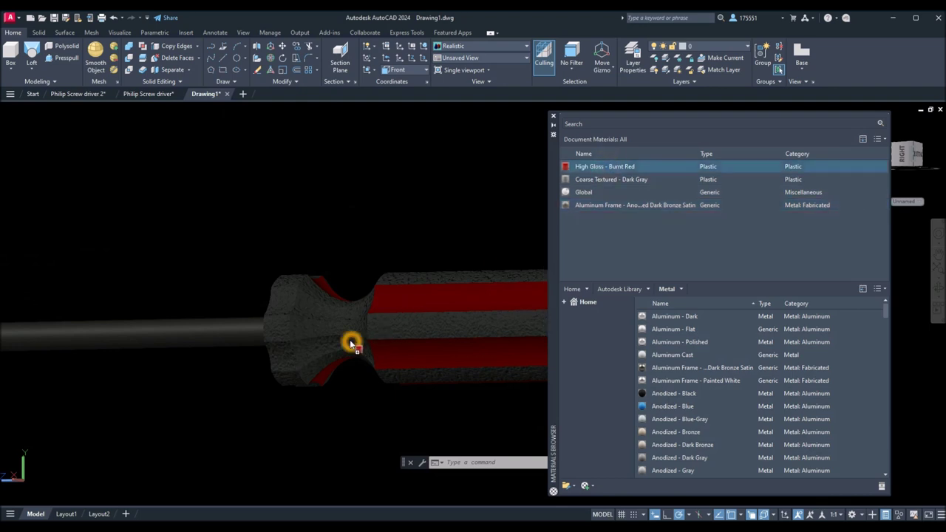
shift+middle_drag(378, 330, 348, 334)
click(584, 204)
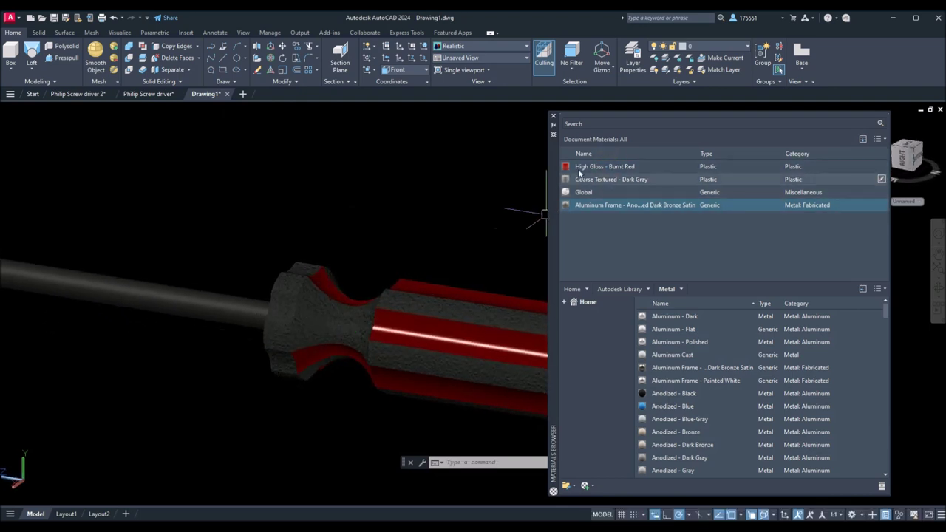
drag(588, 168, 347, 324)
shift+middle_drag(344, 332, 407, 294)
Apply High Gloss - Burnt Red to the first outer rim faces of the collar in line with the red grooves
drag(597, 168, 323, 325)
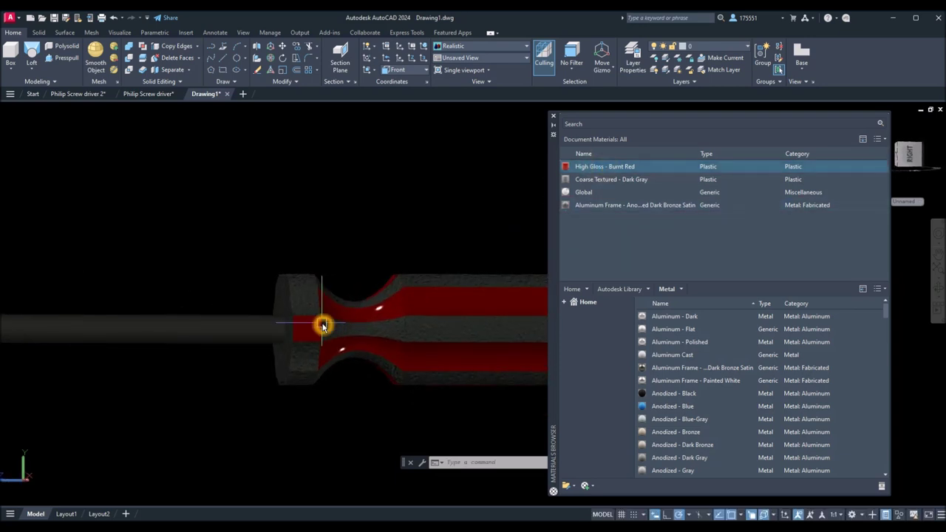
shift+middle_drag(318, 328, 456, 274)
drag(591, 166, 580, 193)
drag(284, 301, 285, 301)
shift+middle_drag(285, 301, 315, 348)
Try to apply High Gloss - Burnt Red to another collar rim face and undo that application
drag(591, 166, 348, 248)
drag(310, 280, 313, 281)
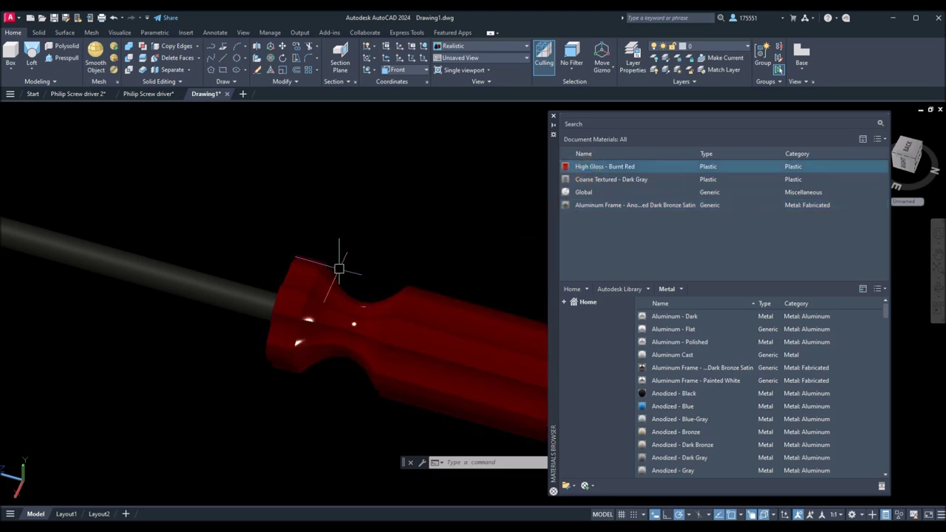
key(ctrl+z)
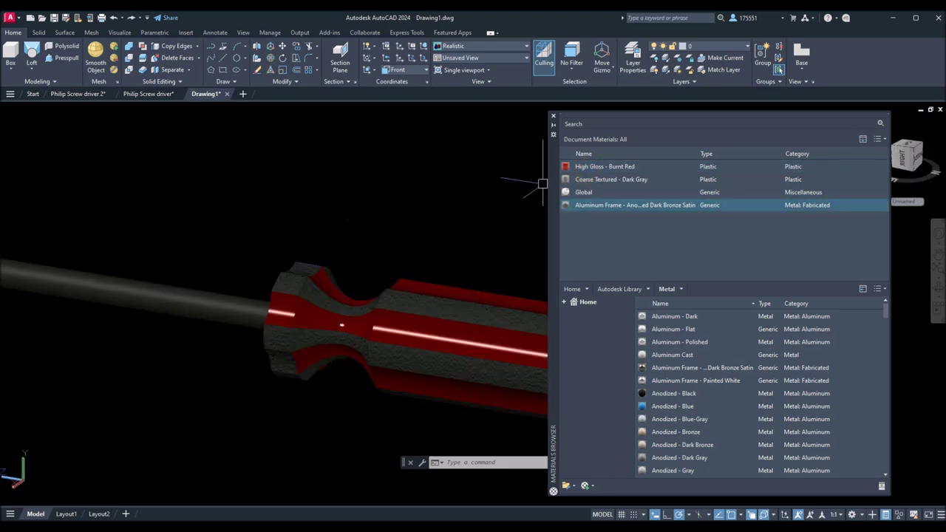
Apply High Gloss - Burnt Red to the remaining collar rim faces that line up with the red grooves
drag(595, 166, 478, 232)
drag(320, 273, 312, 268)
shift+middle_drag(338, 256, 173, 321)
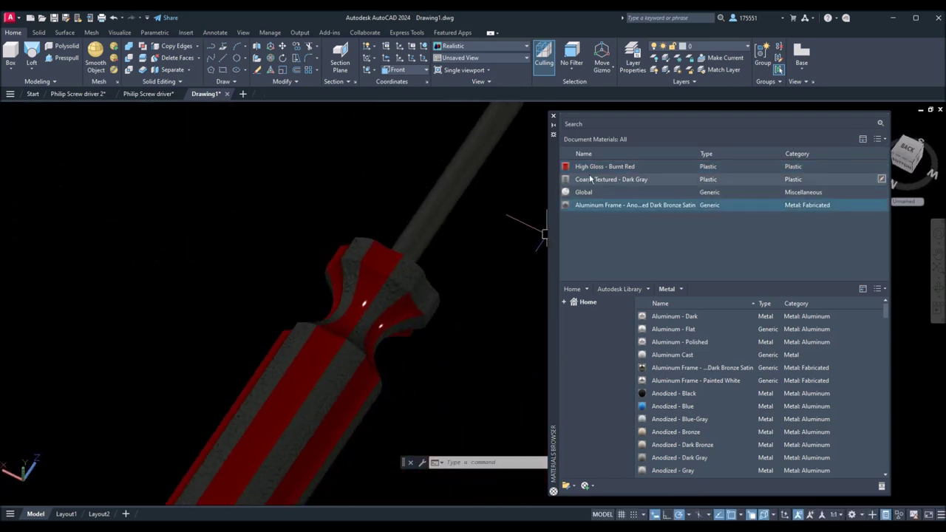
drag(595, 166, 456, 291)
shift+middle_drag(462, 316, 481, 158)
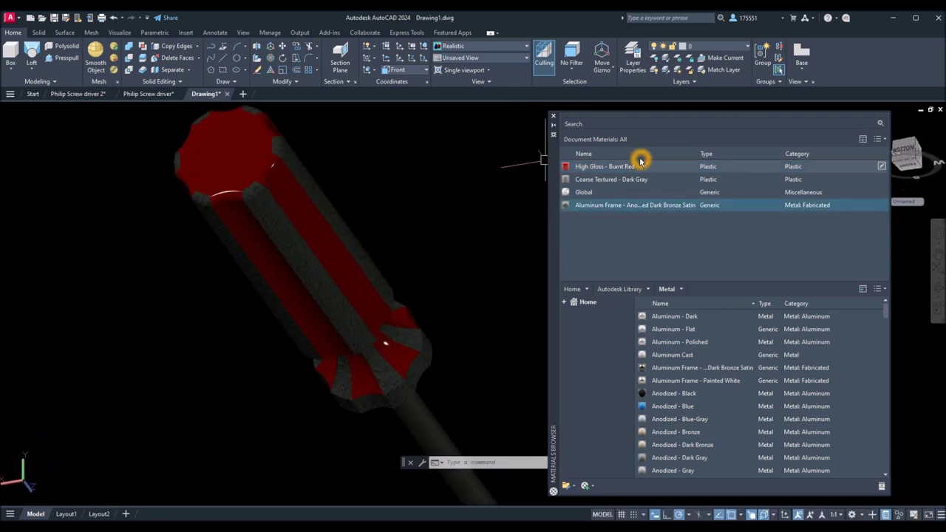
drag(639, 169, 470, 356)
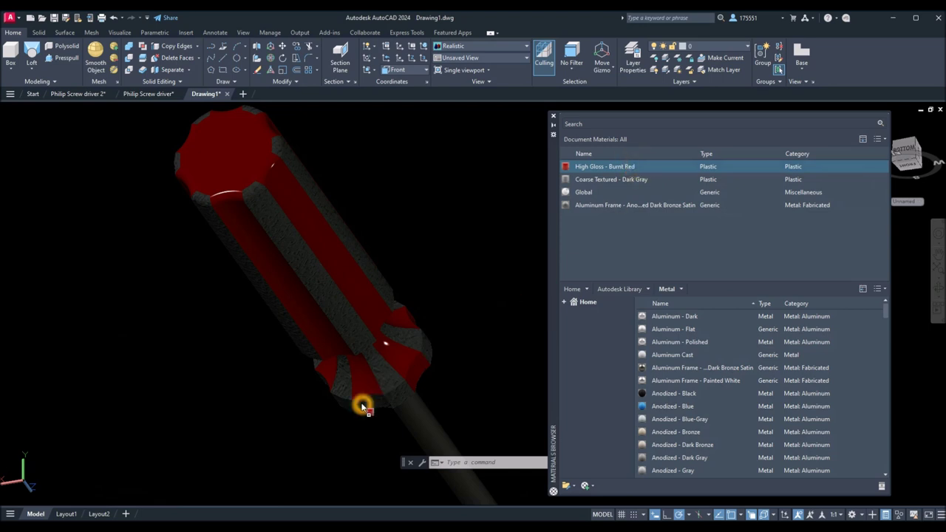
shift+middle_drag(362, 412, 488, 399)
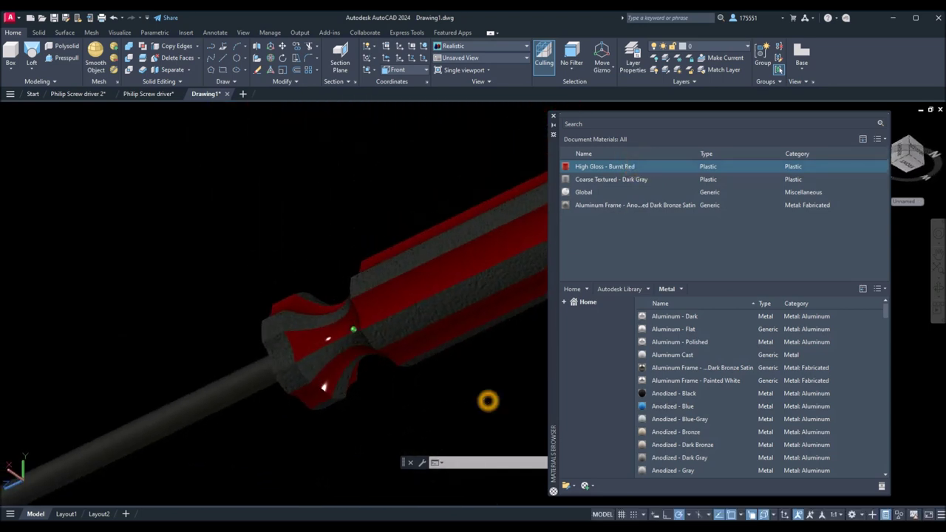
drag(621, 166, 561, 235)
drag(293, 351, 304, 350)
shift+middle_drag(321, 338, 17, 414)
click(591, 204)
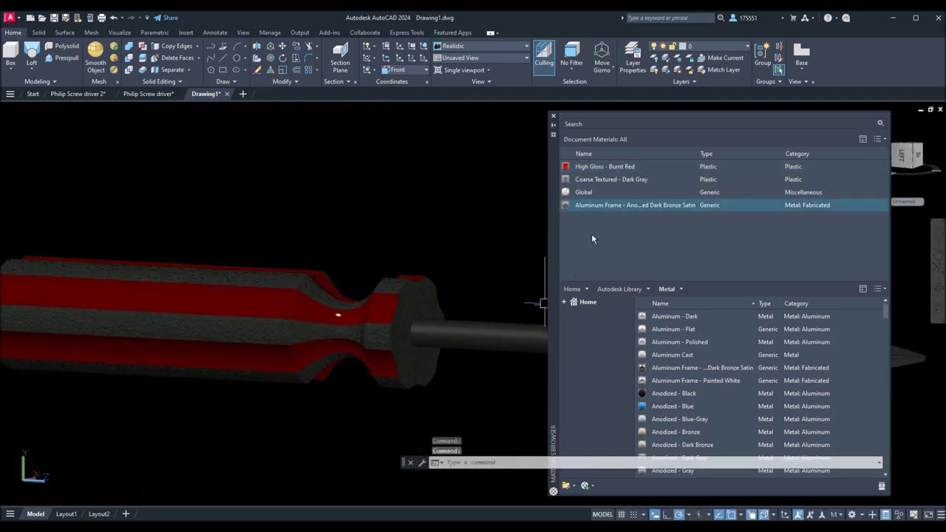
Apply High Gloss - Burnt Red to the collar's front face and the Aluminum Frame - Anodized Dark Bronze Satin metal to the shaft
drag(625, 166, 412, 310)
shift+middle_drag(462, 294, 414, 318)
drag(634, 205, 460, 331)
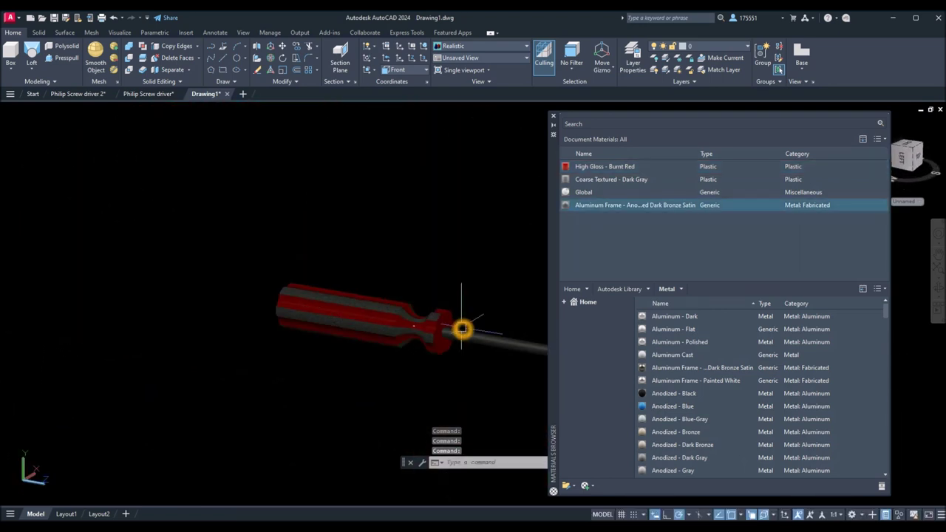
scroll(510, 329, down, 5)
shift+middle_drag(414, 330, 391, 325)
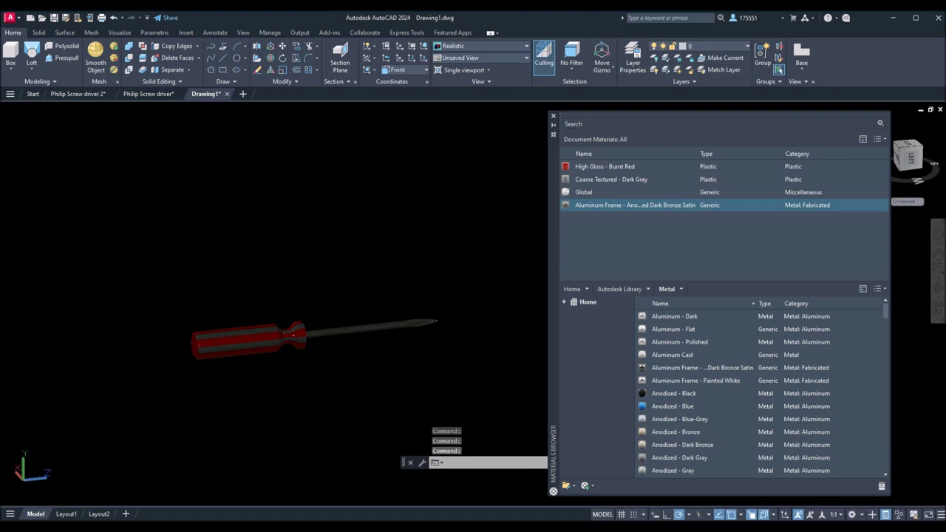
scroll(374, 327, up, 3)
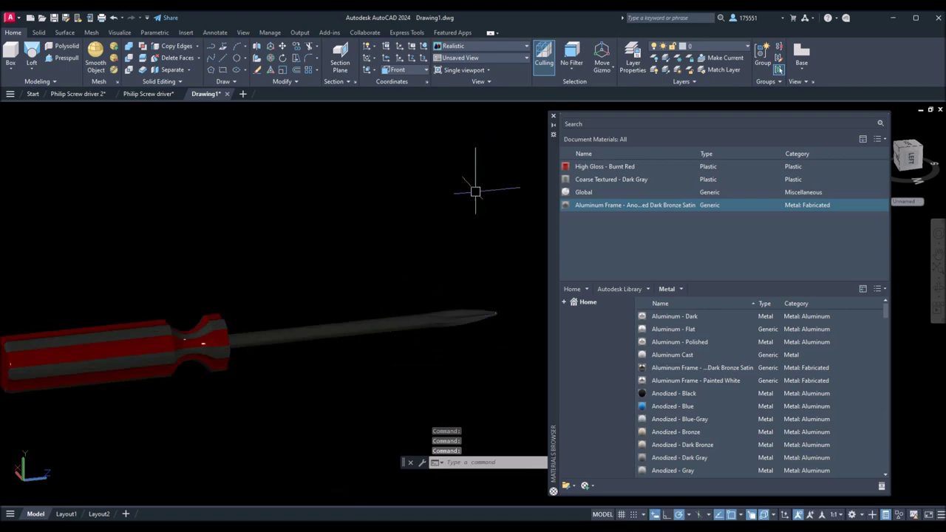
Close the materials browser and lower the lighting exposure value to brighten the screwdriver
click(555, 118)
shift+middle_drag(450, 274, 338, 290)
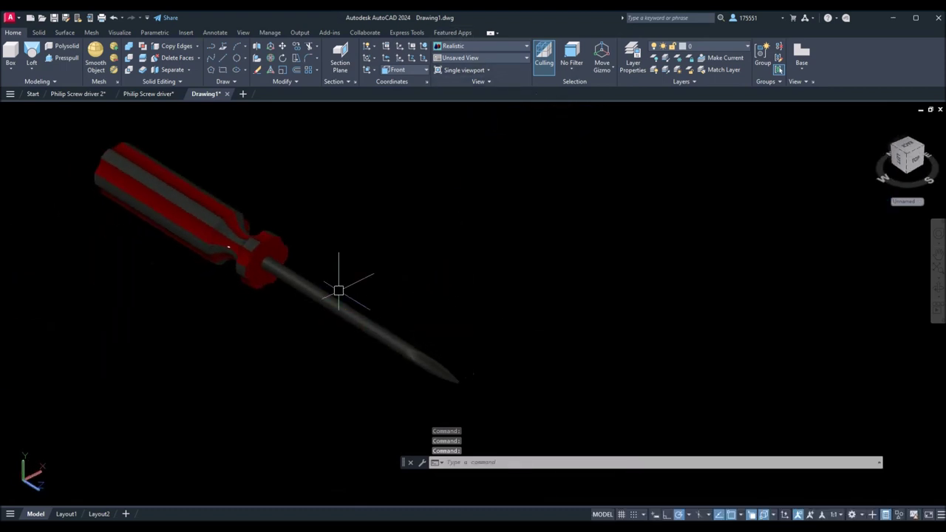
click(120, 33)
click(396, 83)
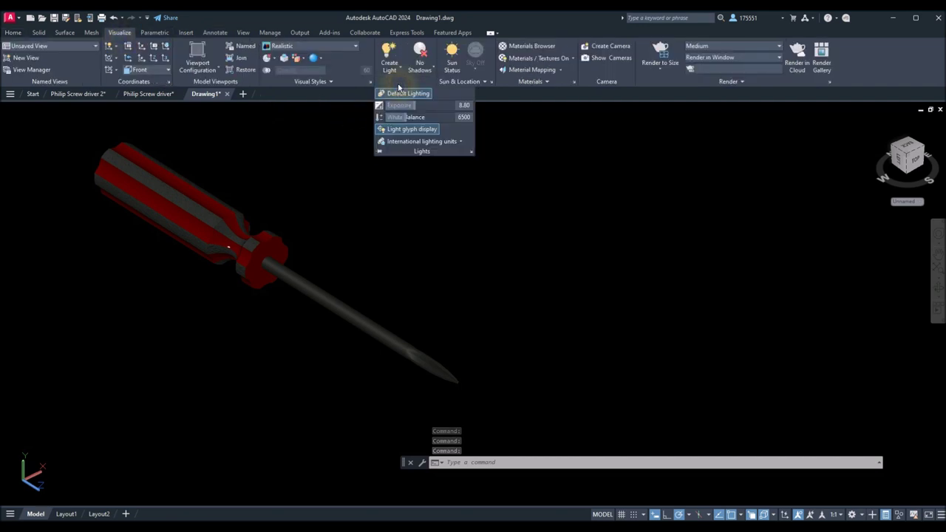
drag(413, 106, 402, 107)
shift+middle_drag(411, 253, 776, 225)
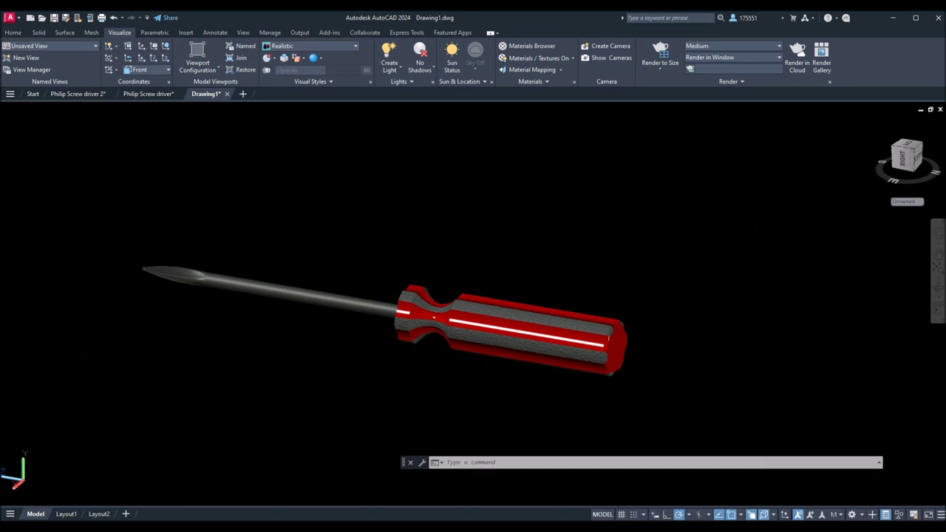
scroll(264, 289, up, 1)
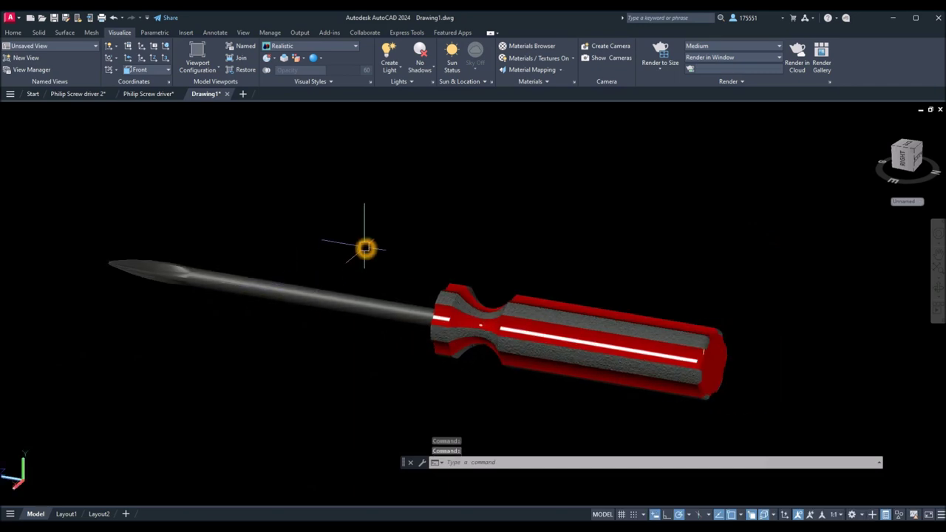
key(Return)
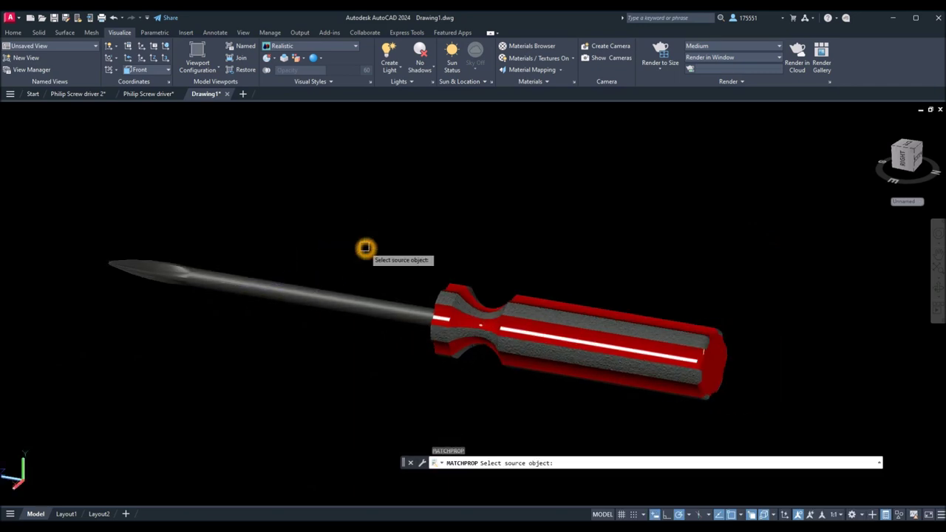
Set the glossiness of the shaft's Aluminum Frame - Anodized Dark Bronze Satin material to about 40 and close the materials editor and browser
key(Escape)
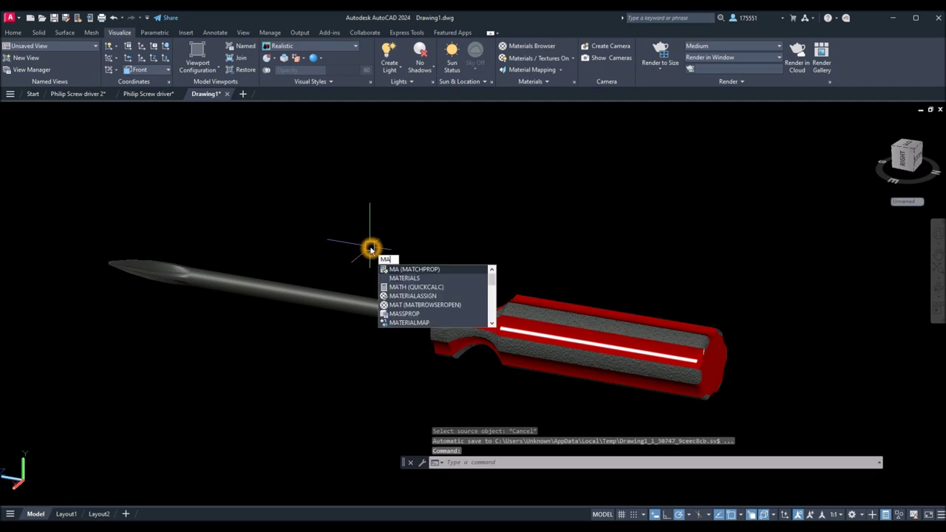
click(400, 278)
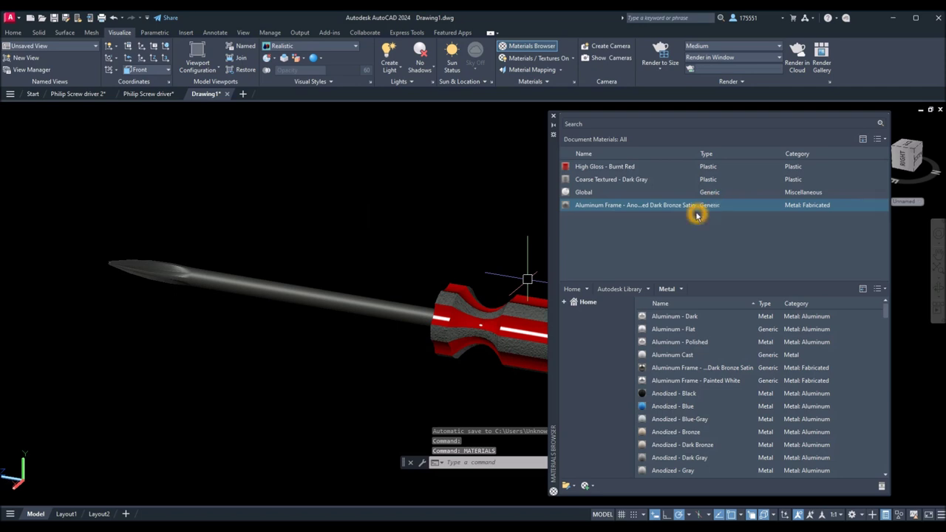
click(881, 209)
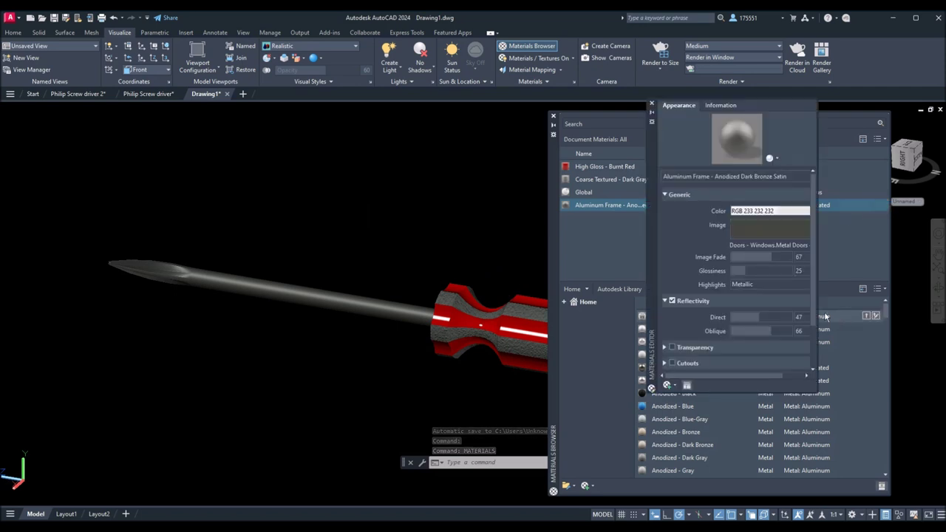
drag(746, 274, 760, 275)
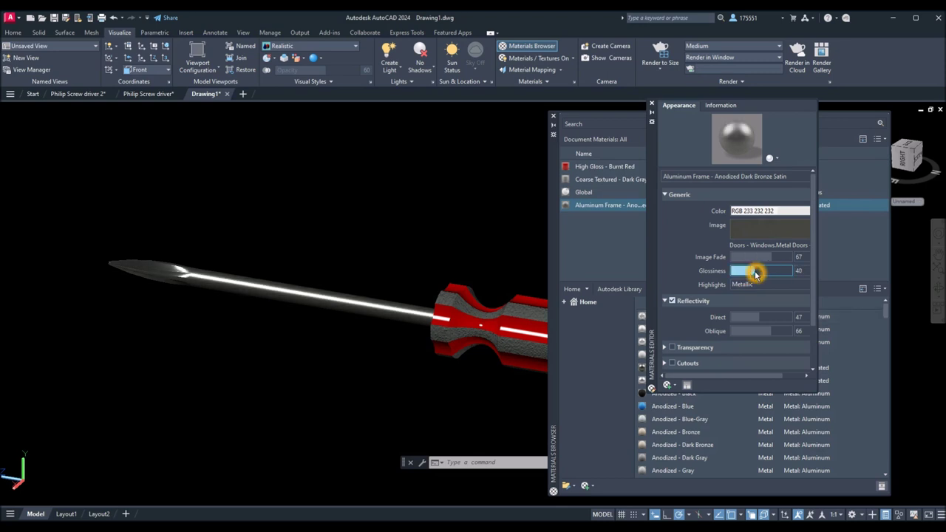
click(652, 104)
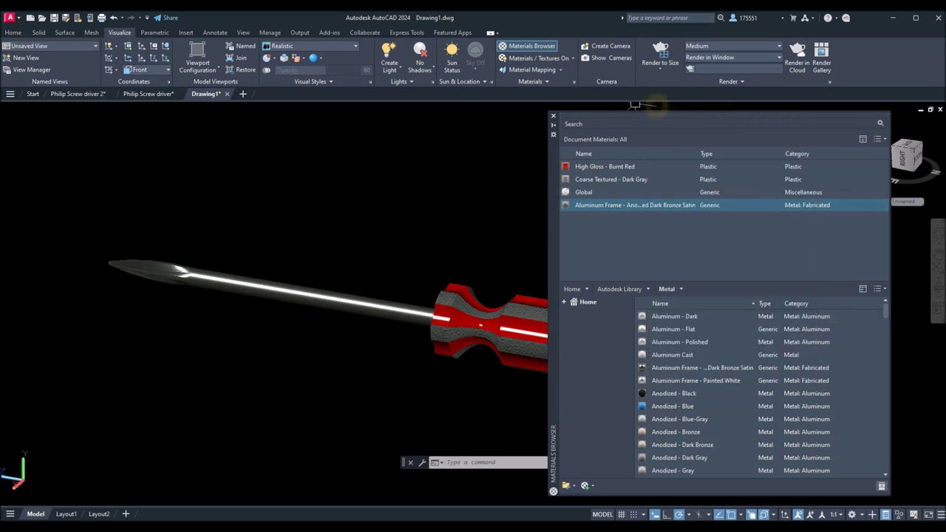
click(553, 116)
shift+middle_drag(610, 230, 660, 223)
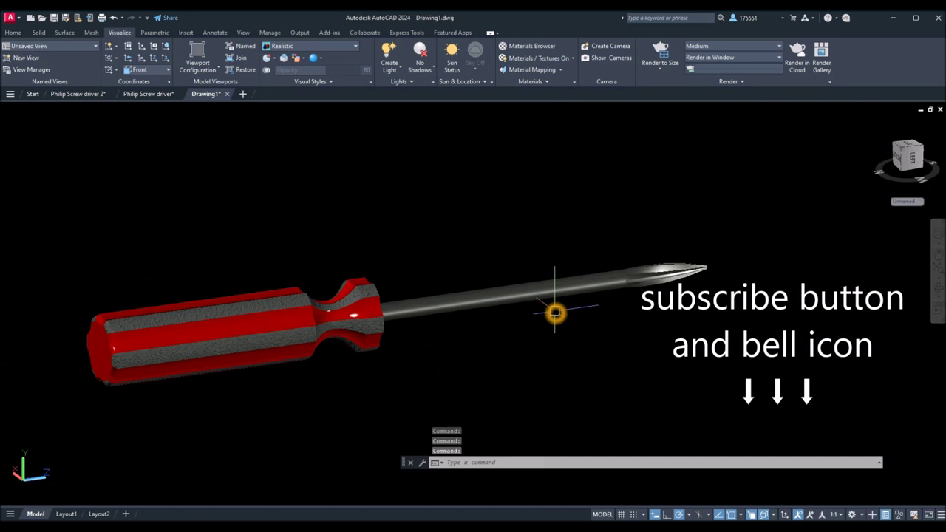